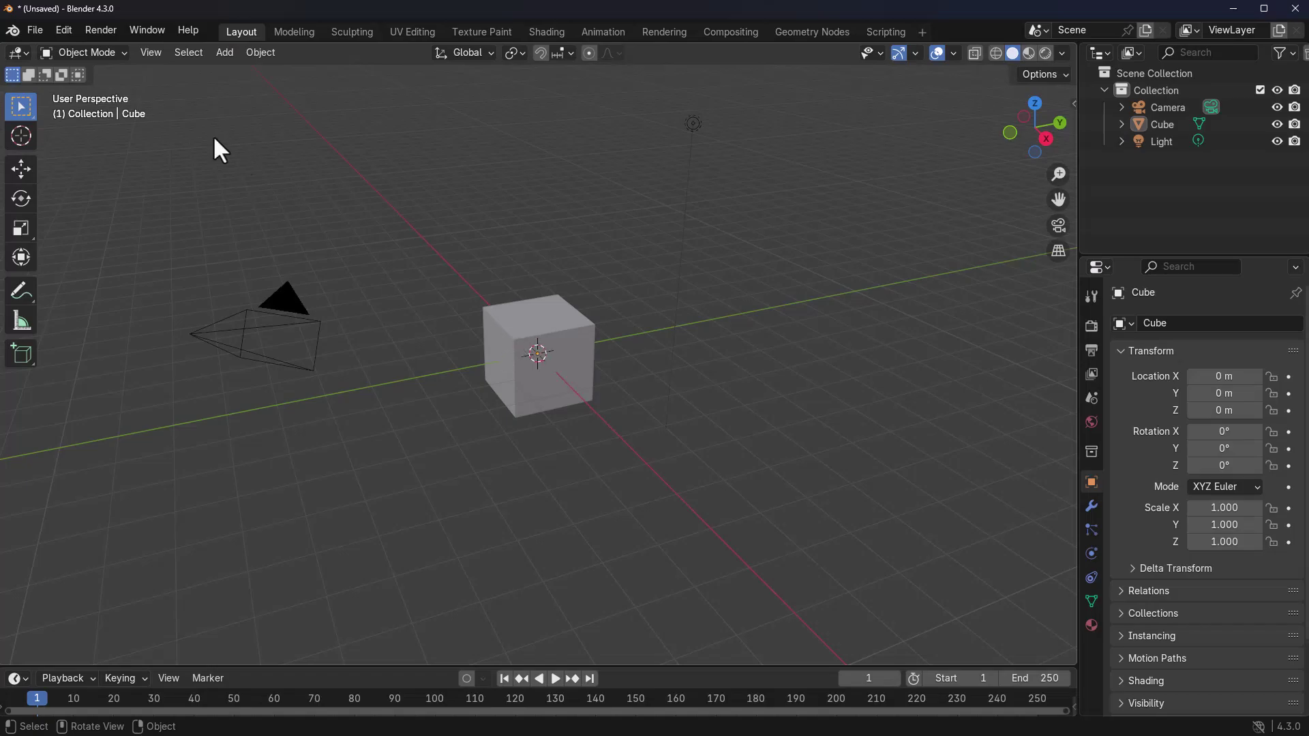
Install the True-Terrain add-on and finish its setup guide with the default asset path and starter pack
left_click(64, 31)
left_click(137, 262)
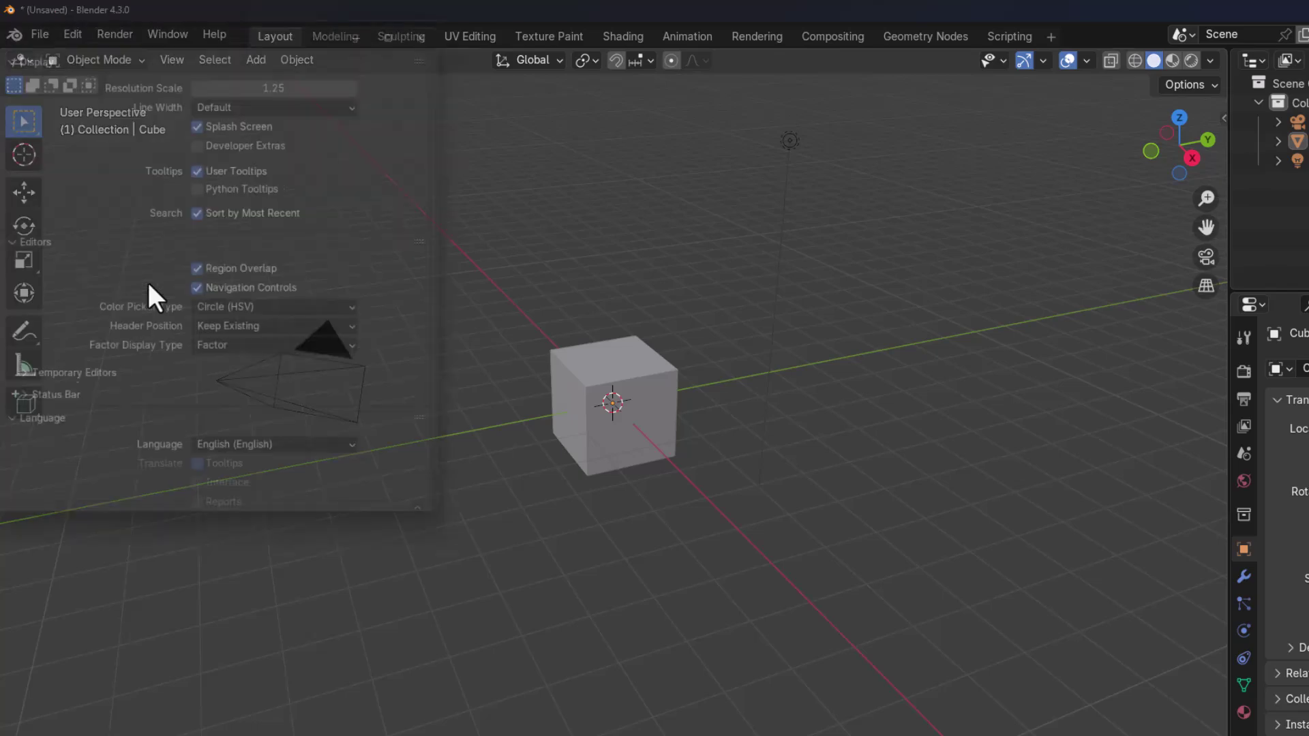
left_click_drag(199, 24, 784, 120)
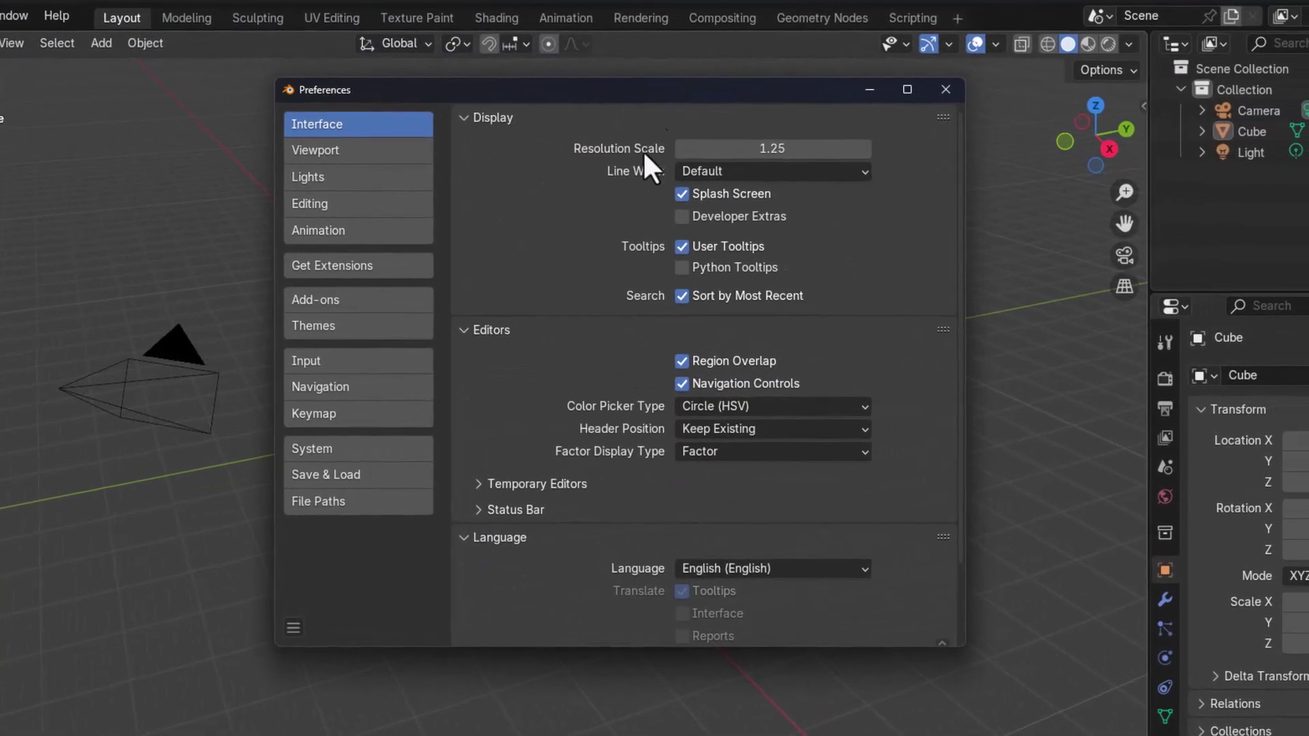
left_click(376, 304)
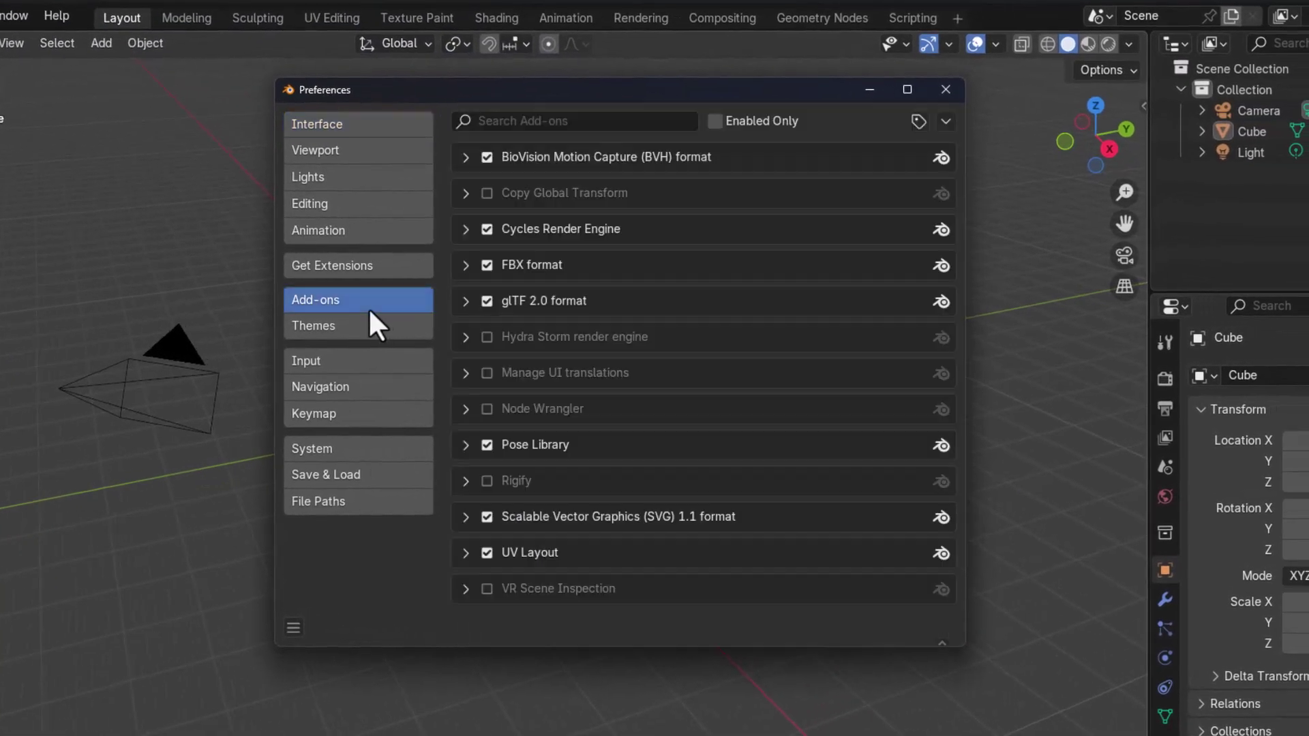
left_click(954, 120)
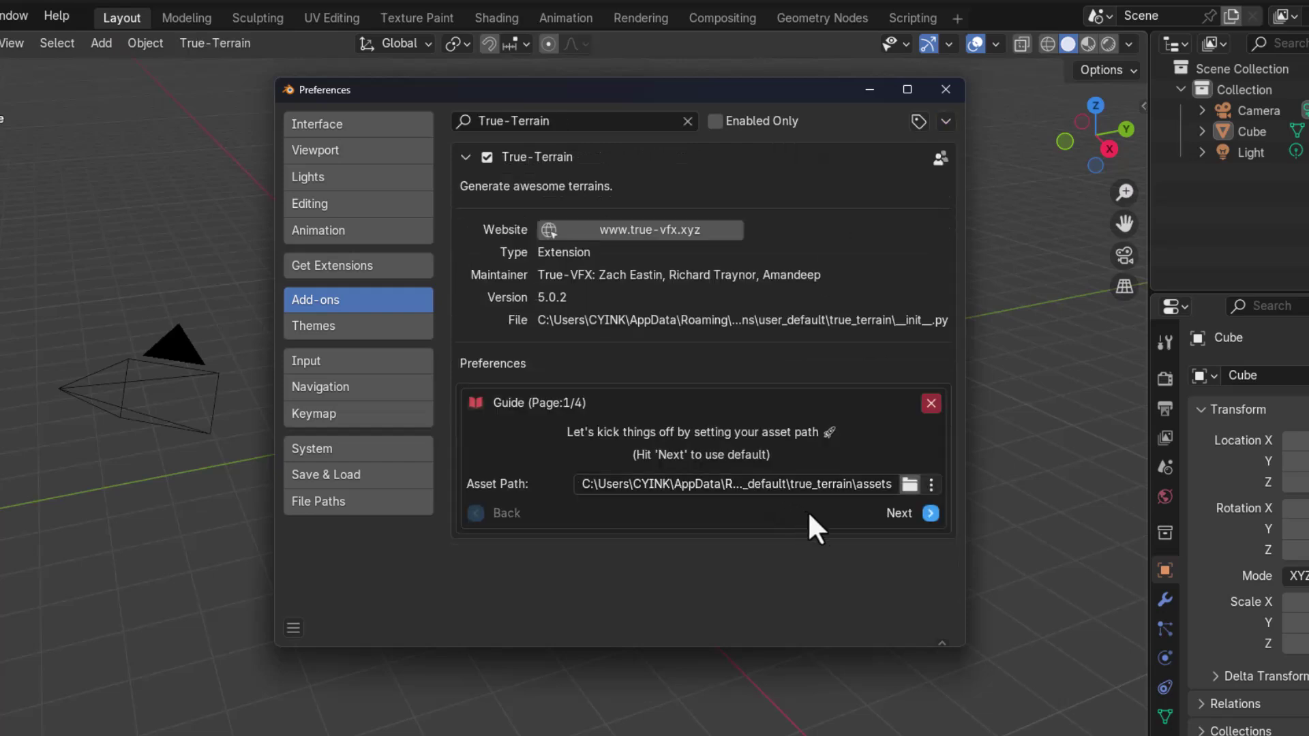
left_click(931, 513)
left_click(762, 539)
left_click(931, 534)
left_click(743, 469)
left_click(930, 491)
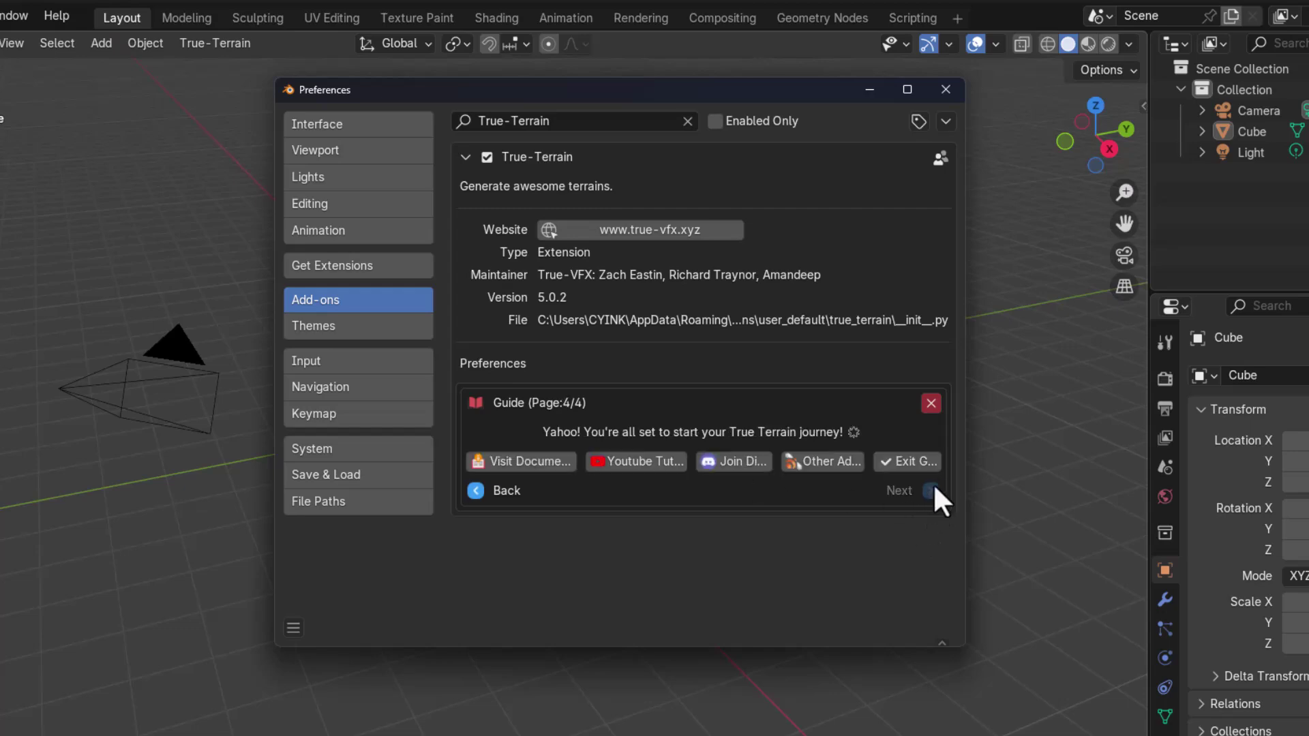
left_click(900, 462)
Import the TT5 asset pack files, including tt5_materials_part01, under Asset Data > Packs
scroll(697, 508, "down", 4)
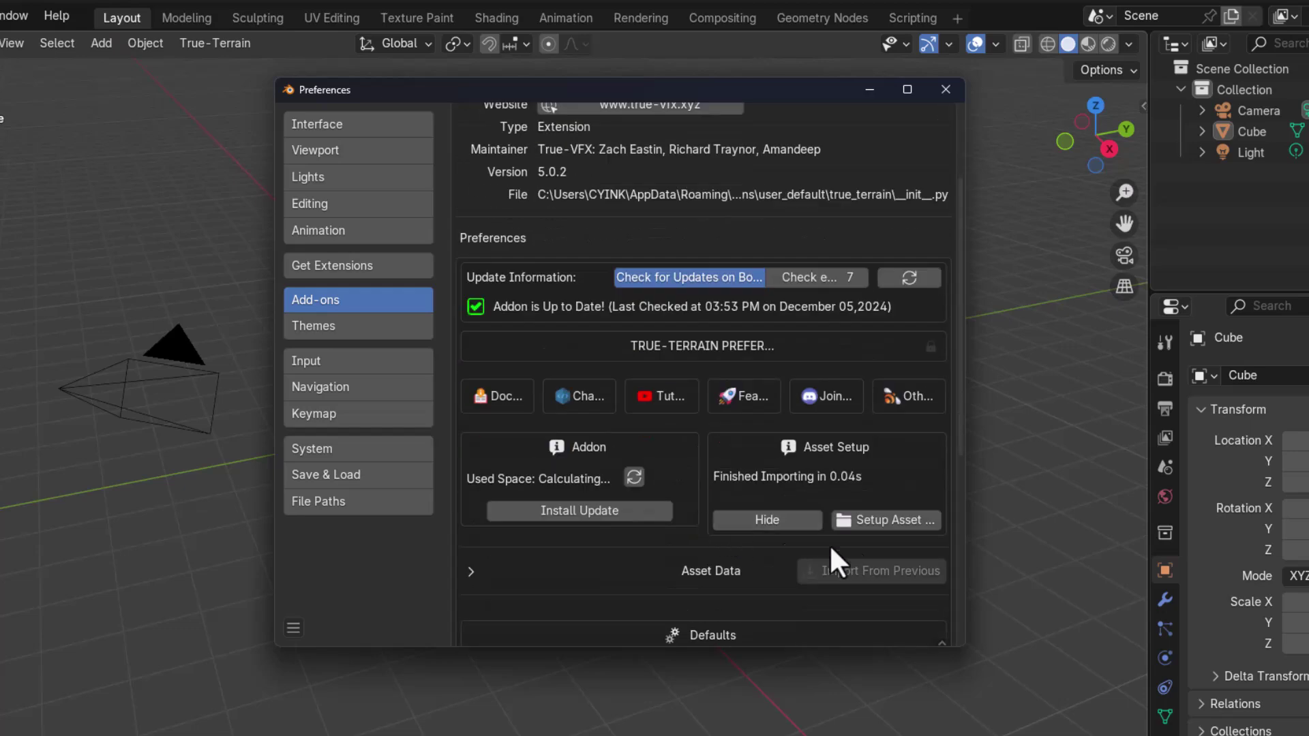
left_click_drag(967, 653, 1181, 720)
scroll(785, 545, "down", 6)
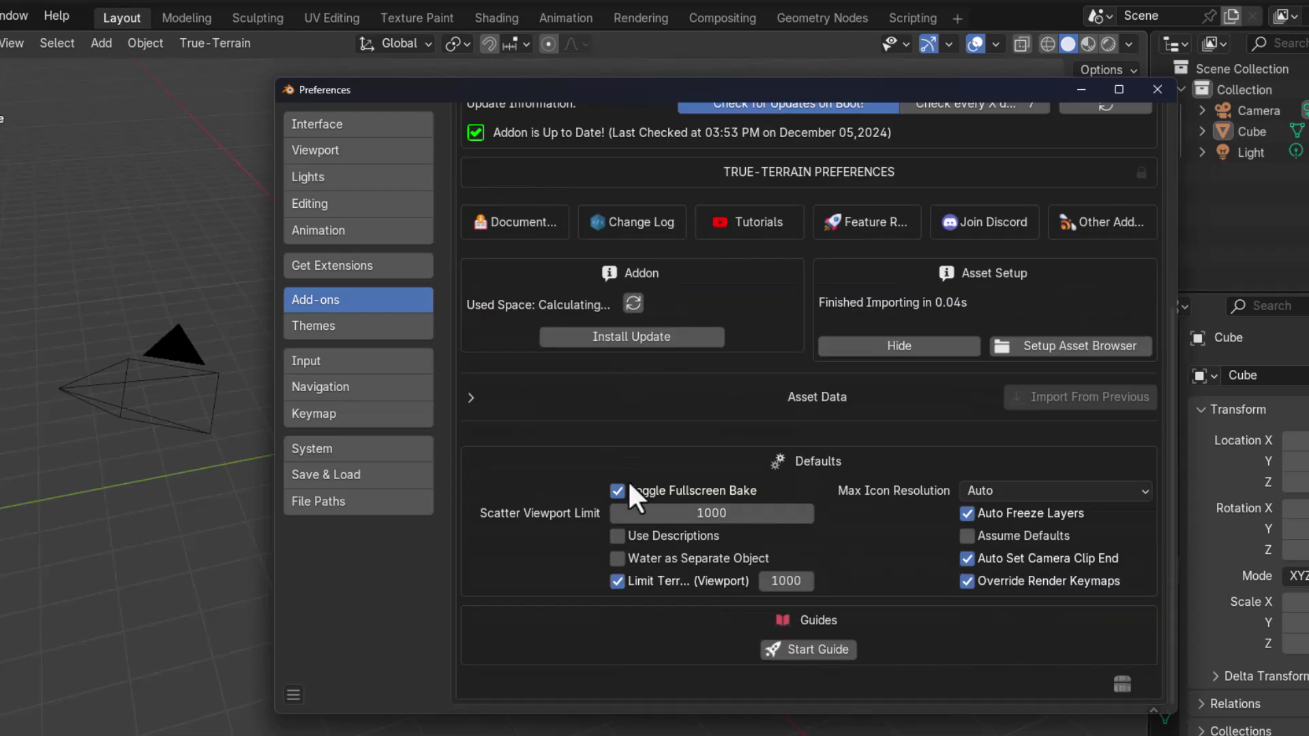
left_click(471, 397)
left_click(1005, 435)
left_click(508, 615)
left_click(559, 576)
left_click(578, 193)
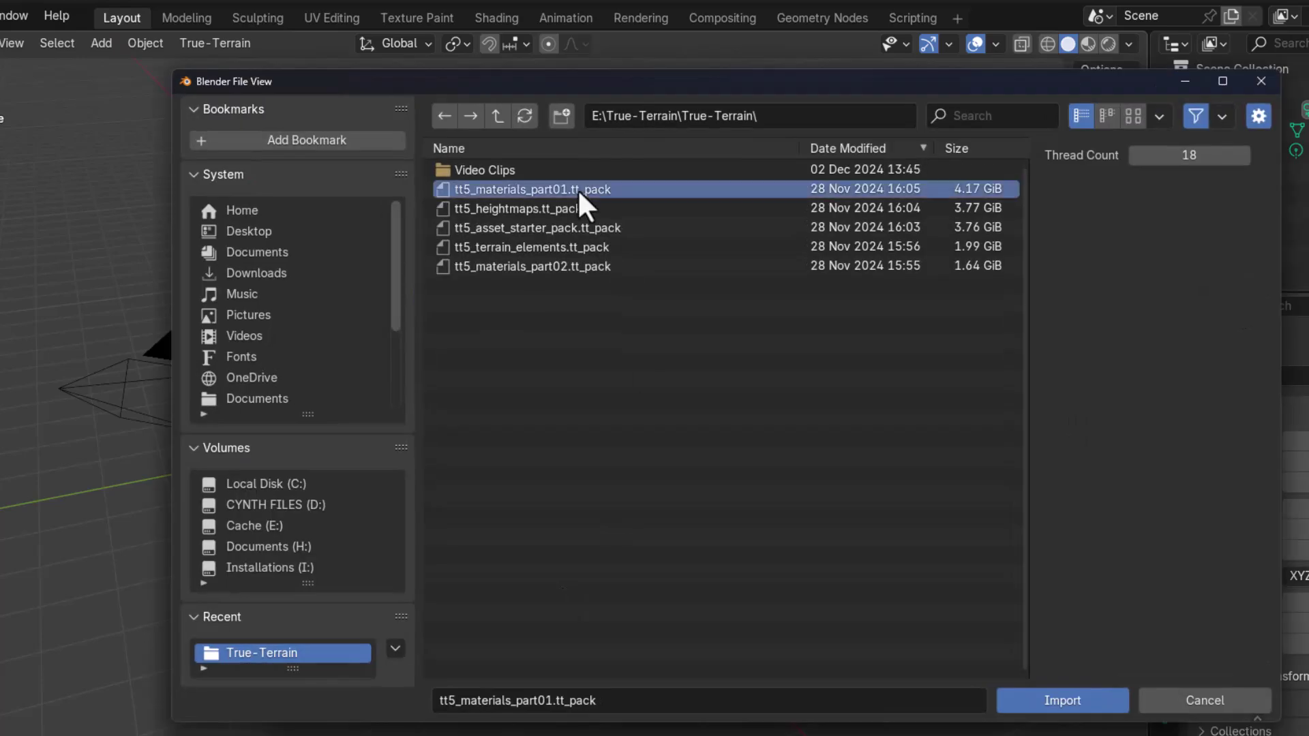
left_click(1038, 704)
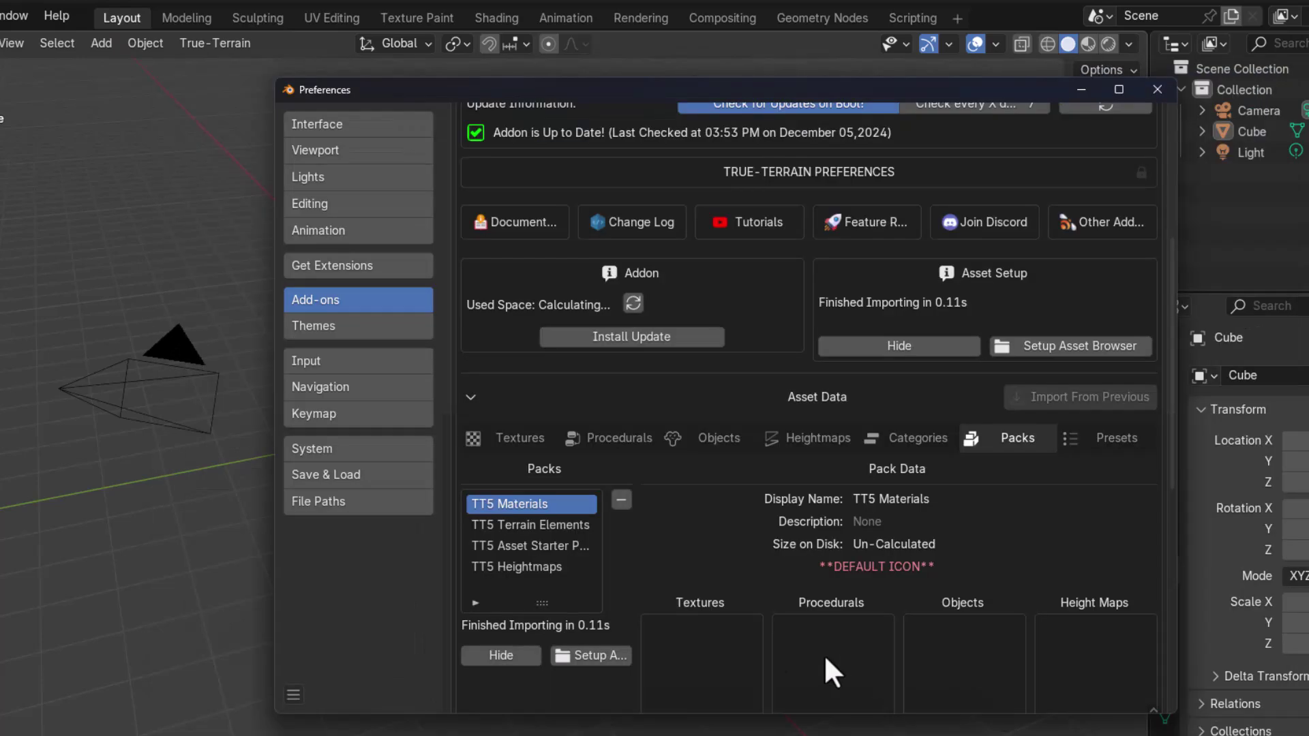
left_click(530, 534)
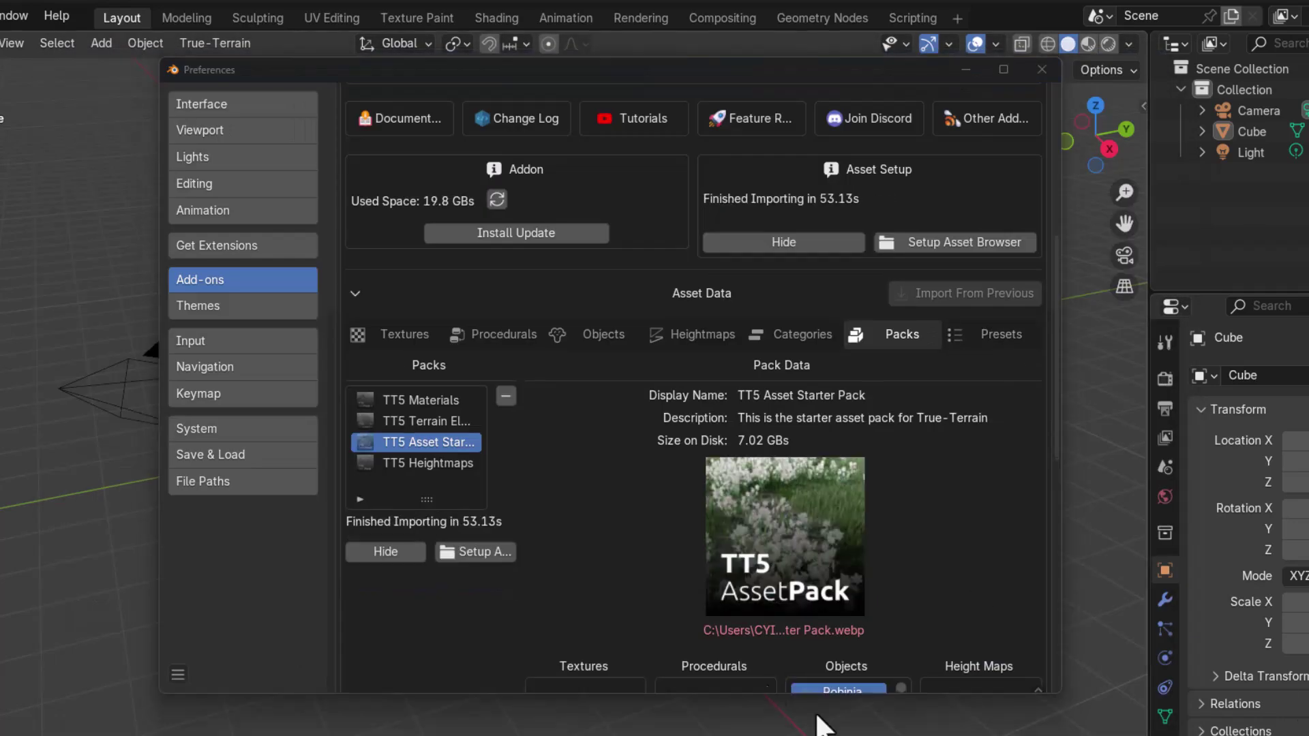
Load the Rock and Snow procedural shaders into the Procedurals list
scroll(616, 614, "down", 5)
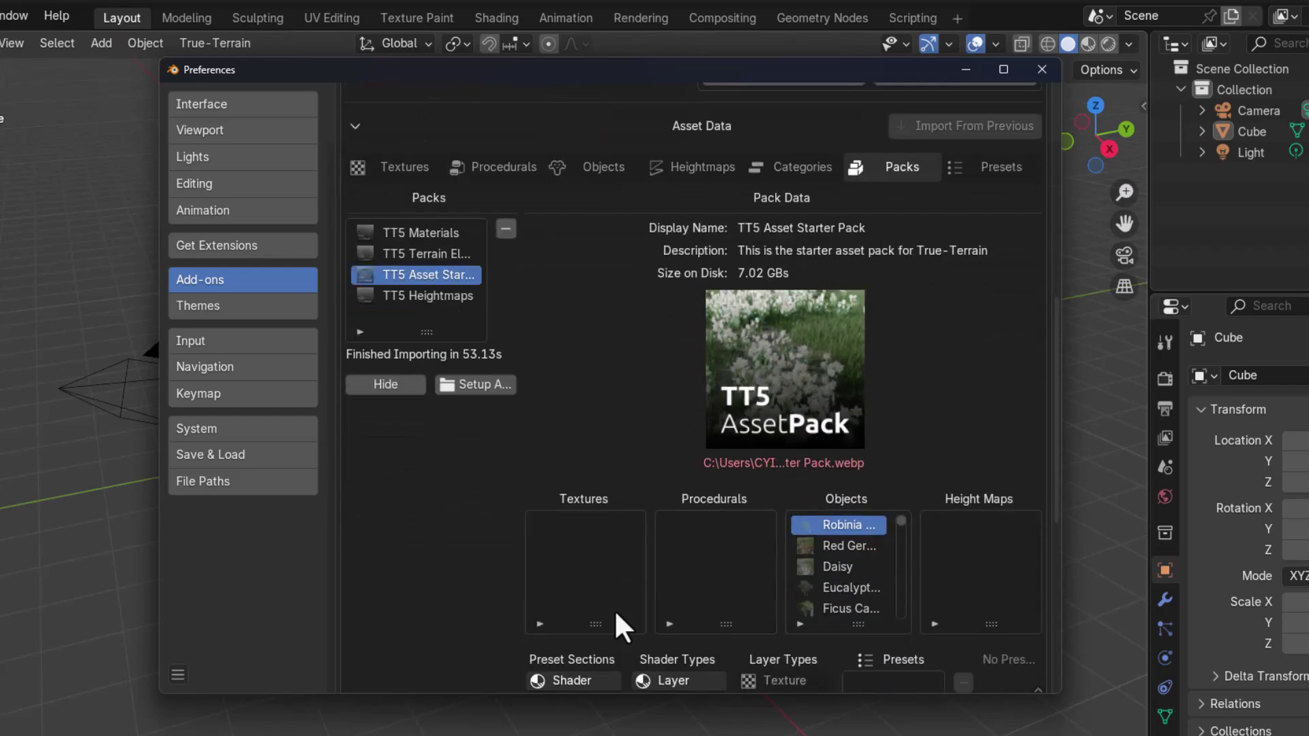
scroll(615, 609, "up", 5)
left_click(177, 676)
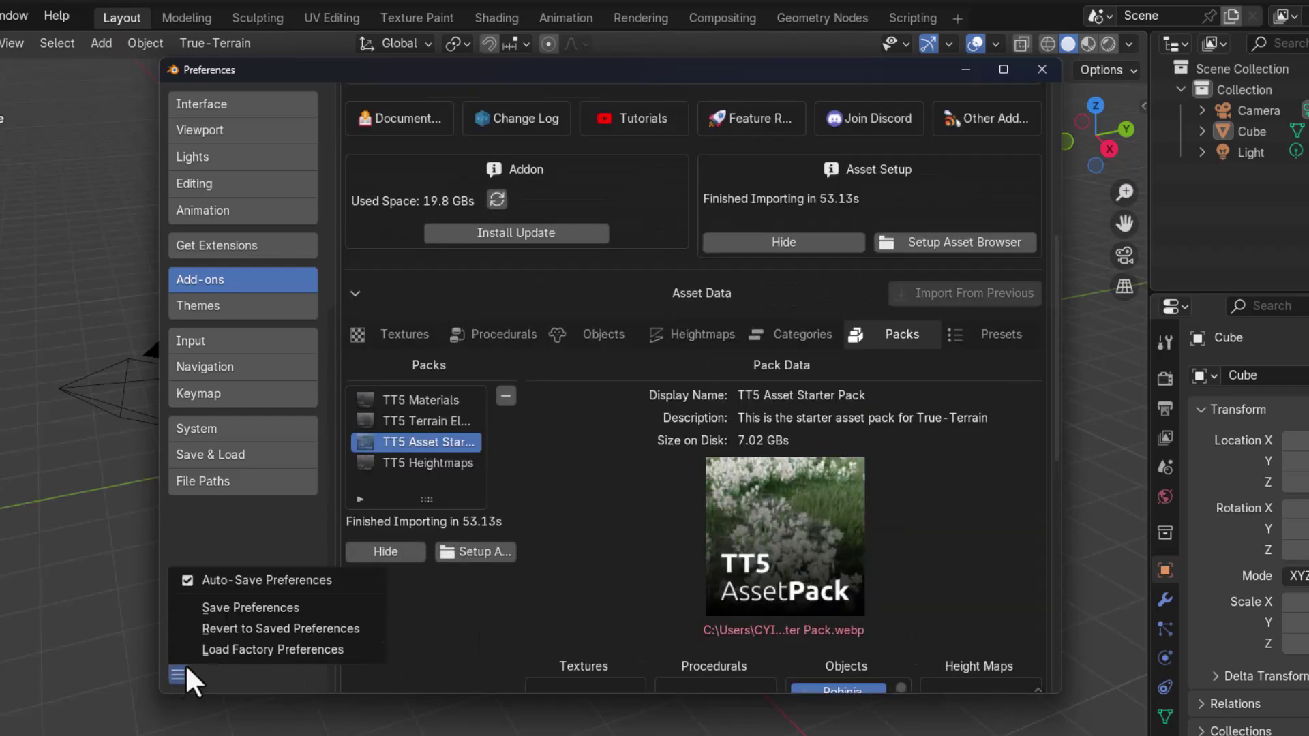
left_click(212, 609)
left_click(504, 335)
scroll(515, 285, "down", 3)
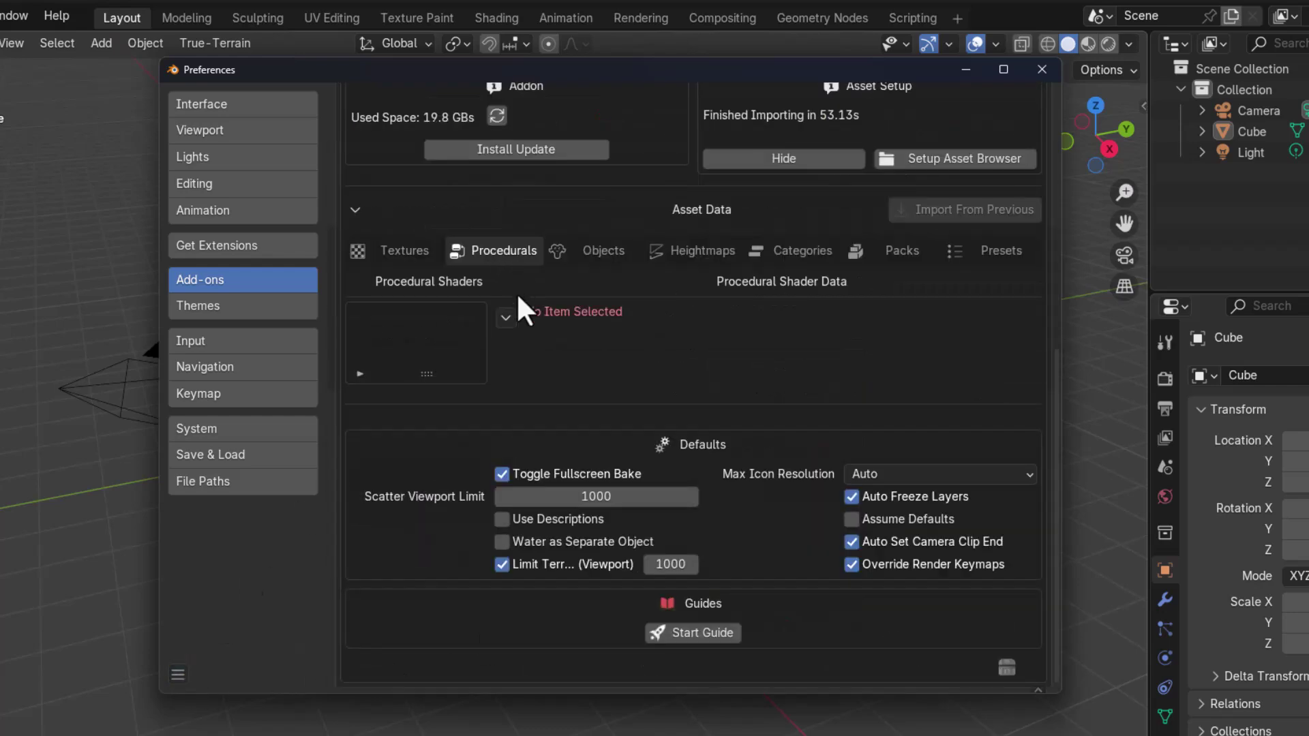
left_click(505, 317)
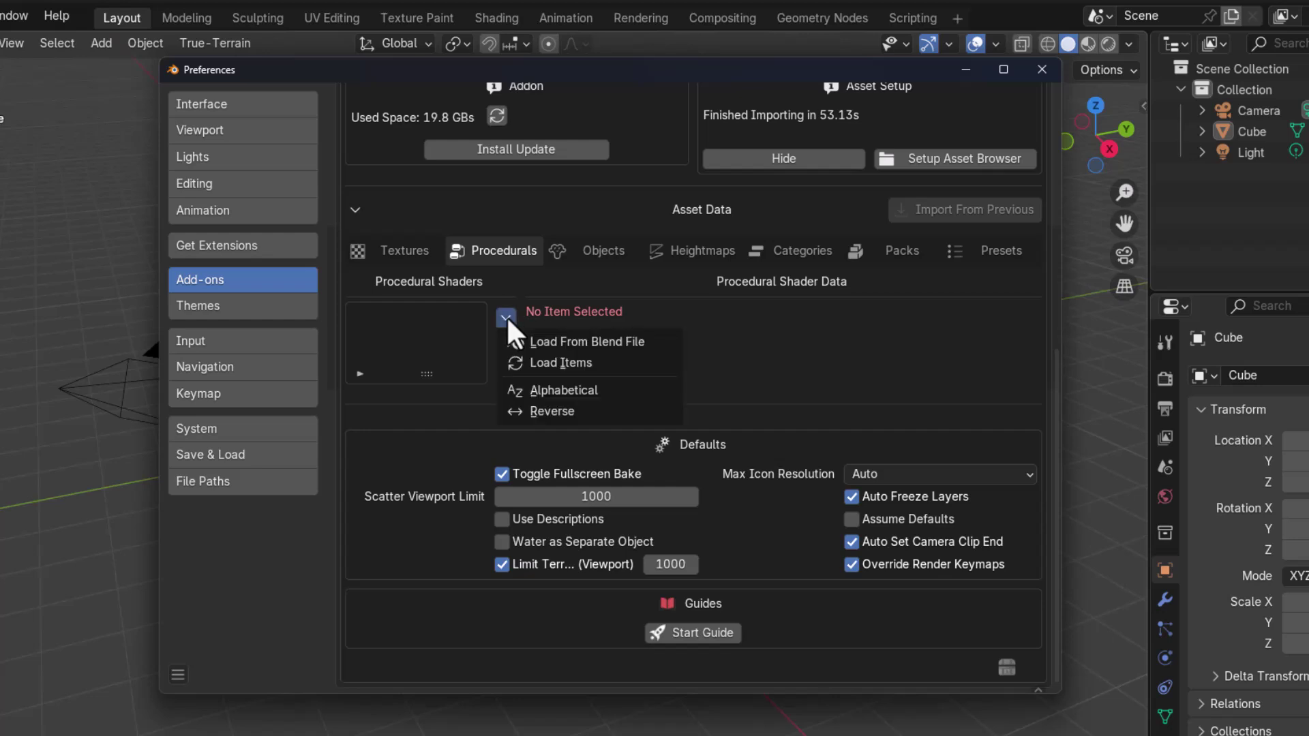
left_click(617, 362)
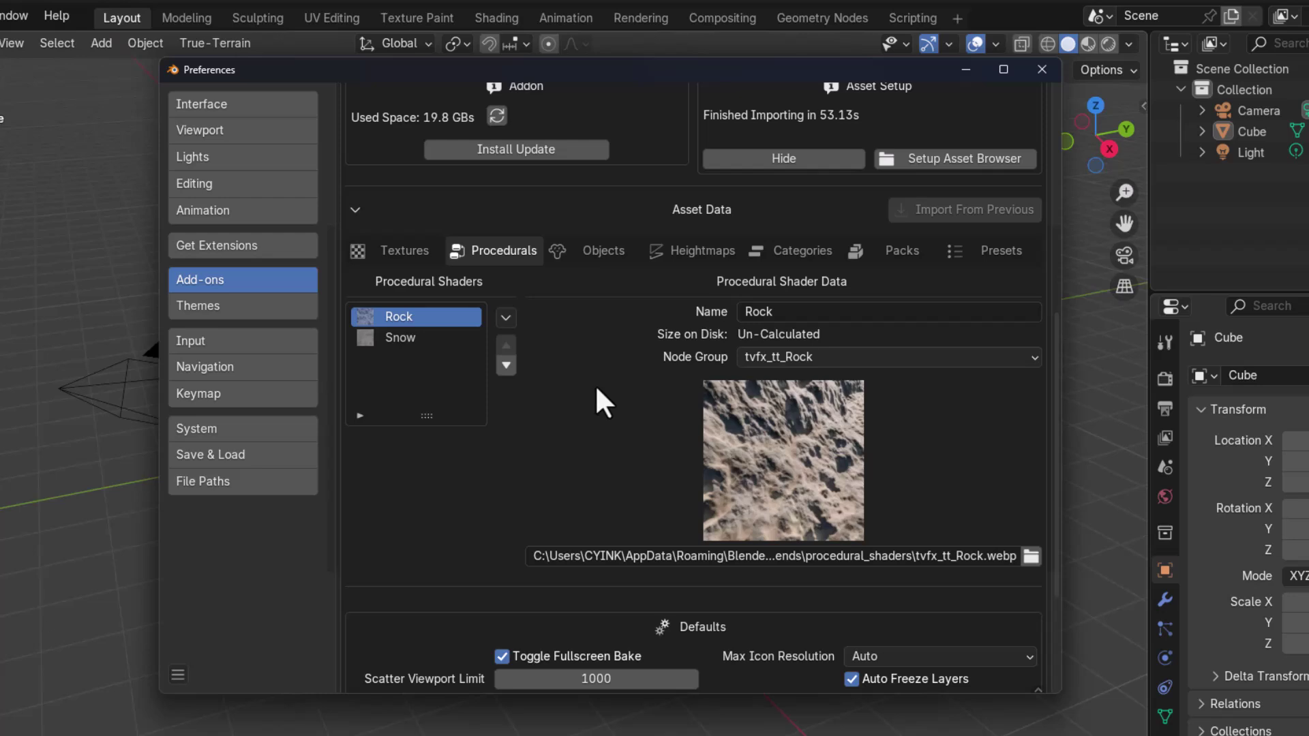
Review the texture, object, pack and preset asset data, then save the preferences
left_click(421, 255)
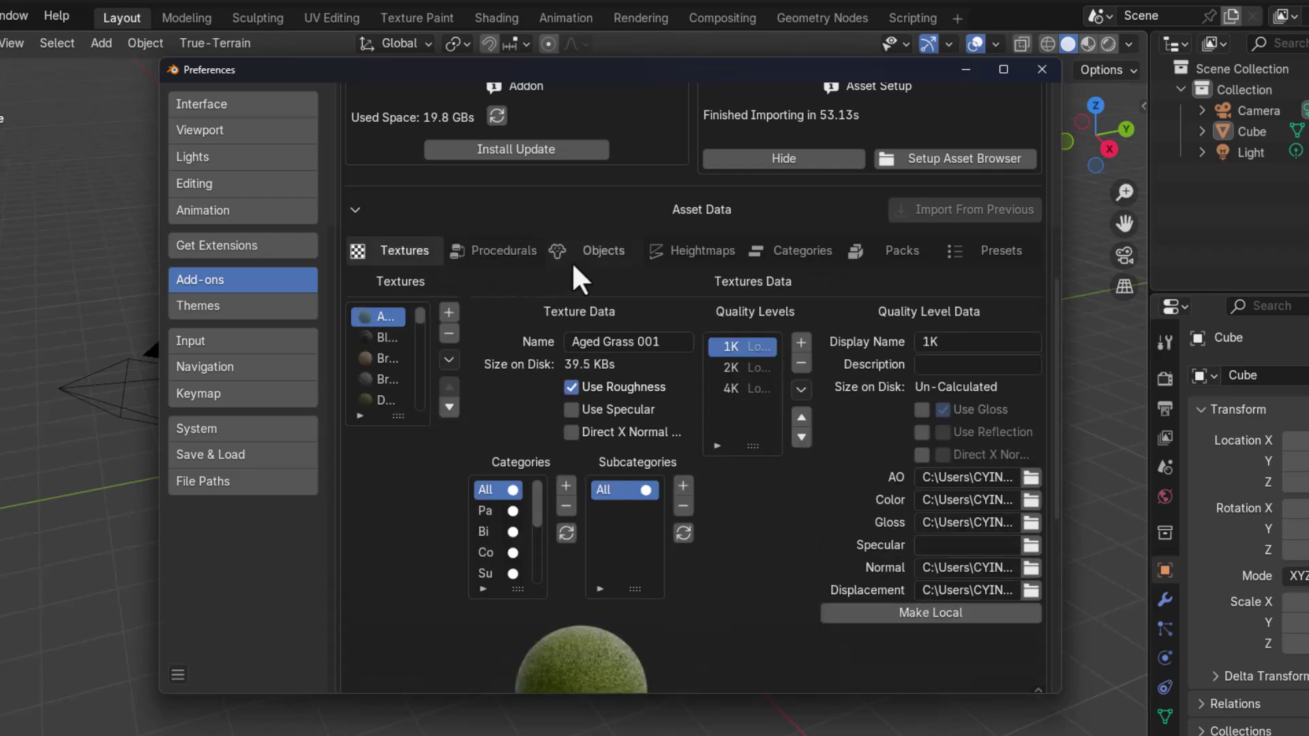
left_click(611, 251)
left_click(886, 246)
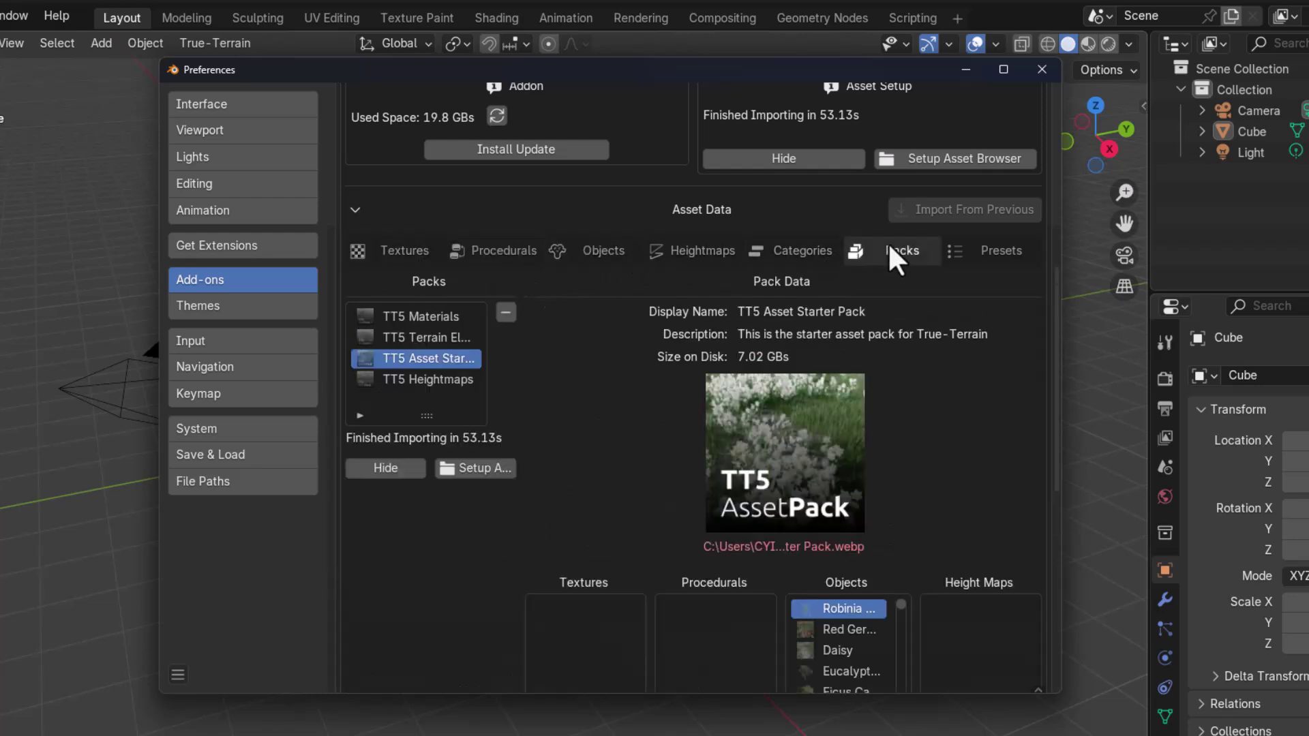
left_click(951, 257)
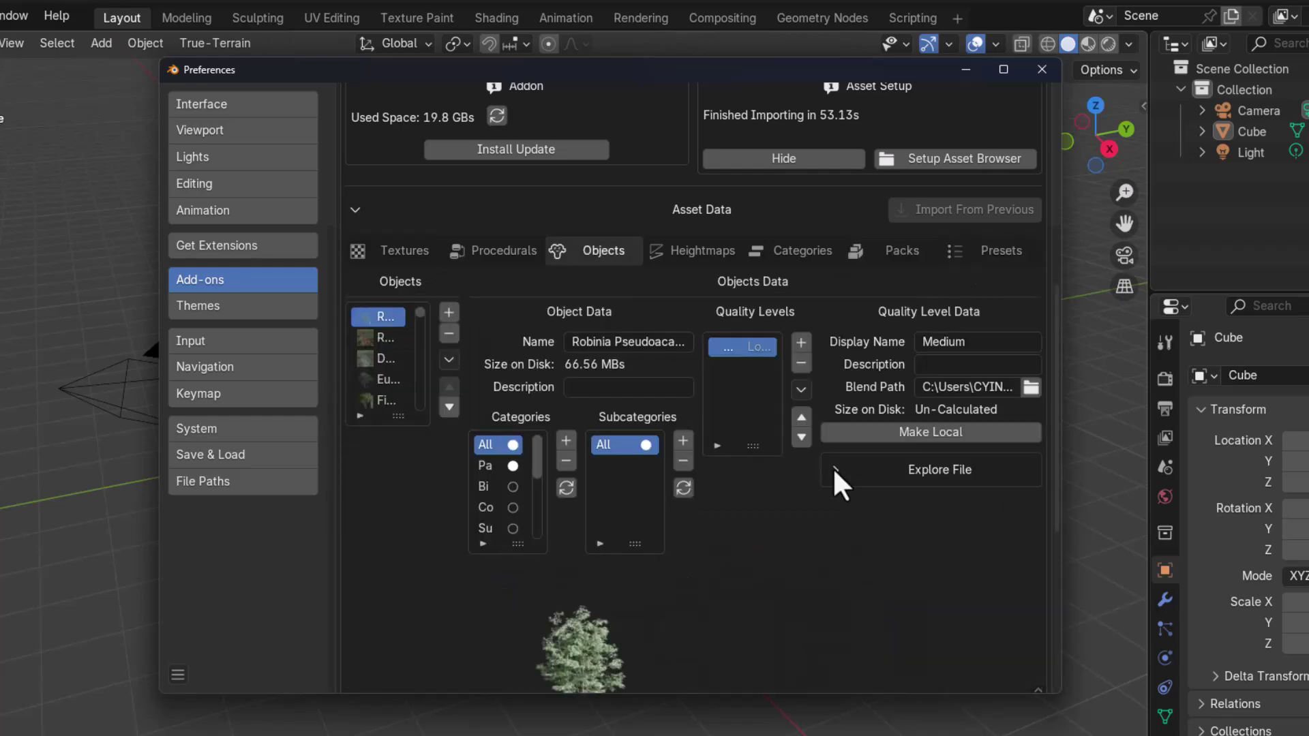
scroll(724, 557, "down", 5)
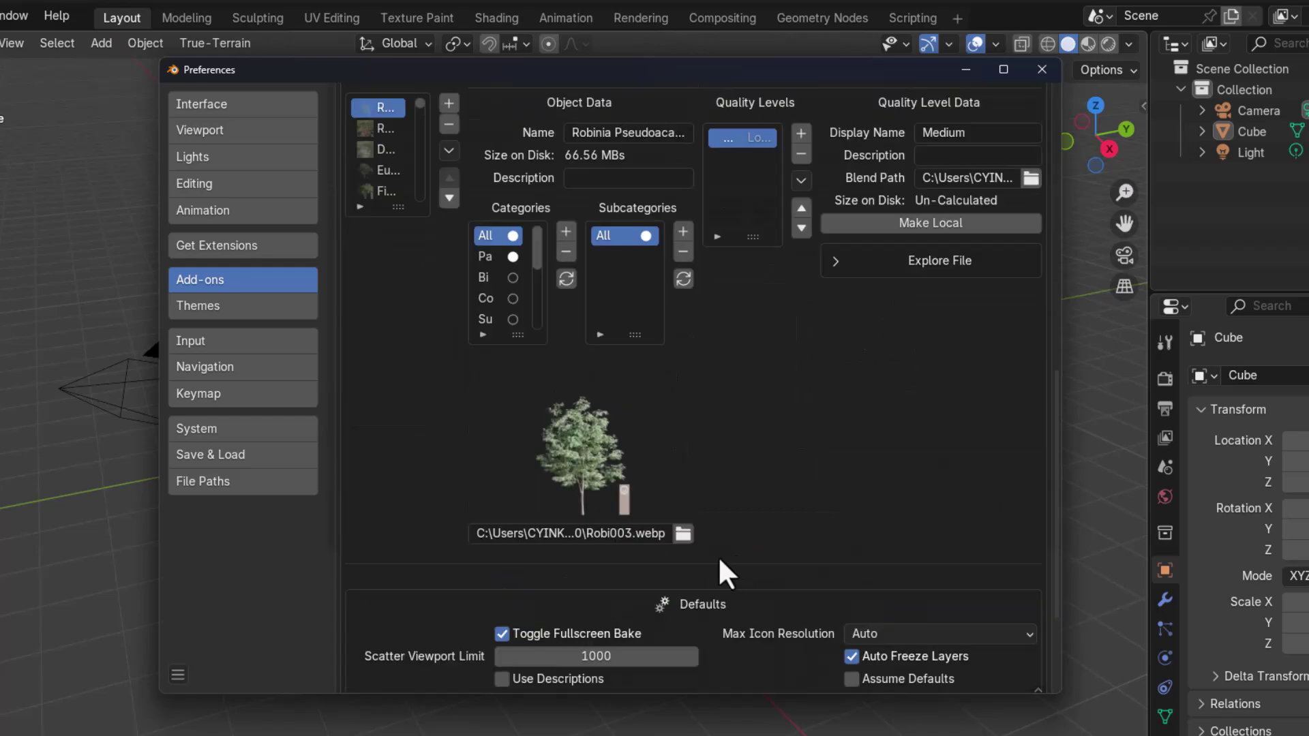
left_click(178, 675)
left_click(246, 605)
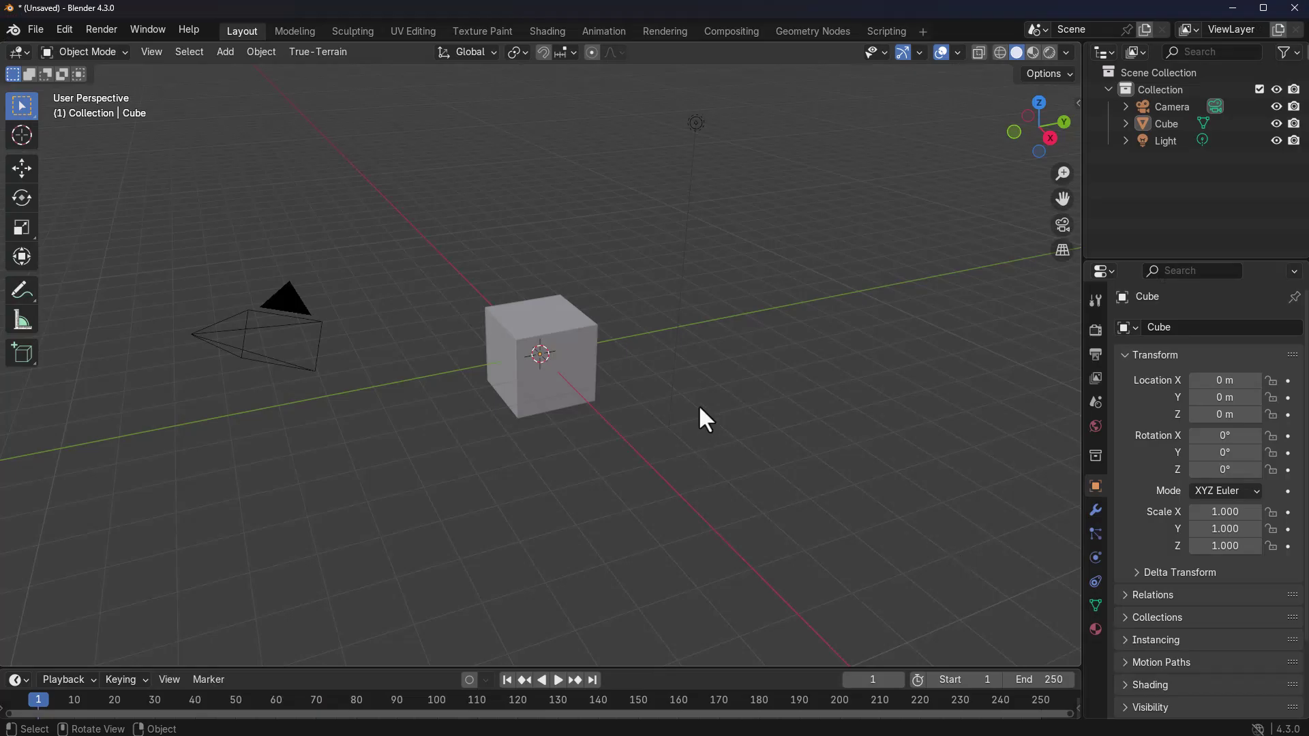
Show the True-VFX sidebar panel and delete the default cube
key("n")
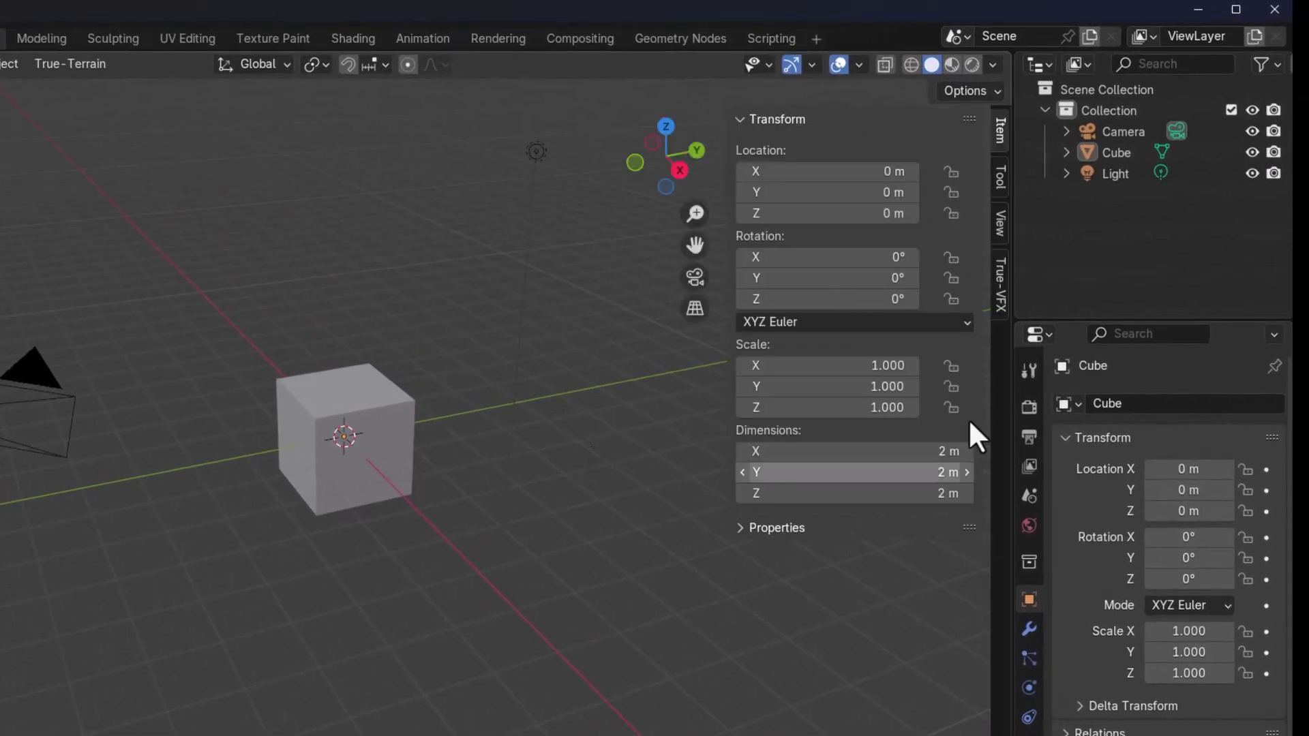
left_click(998, 296)
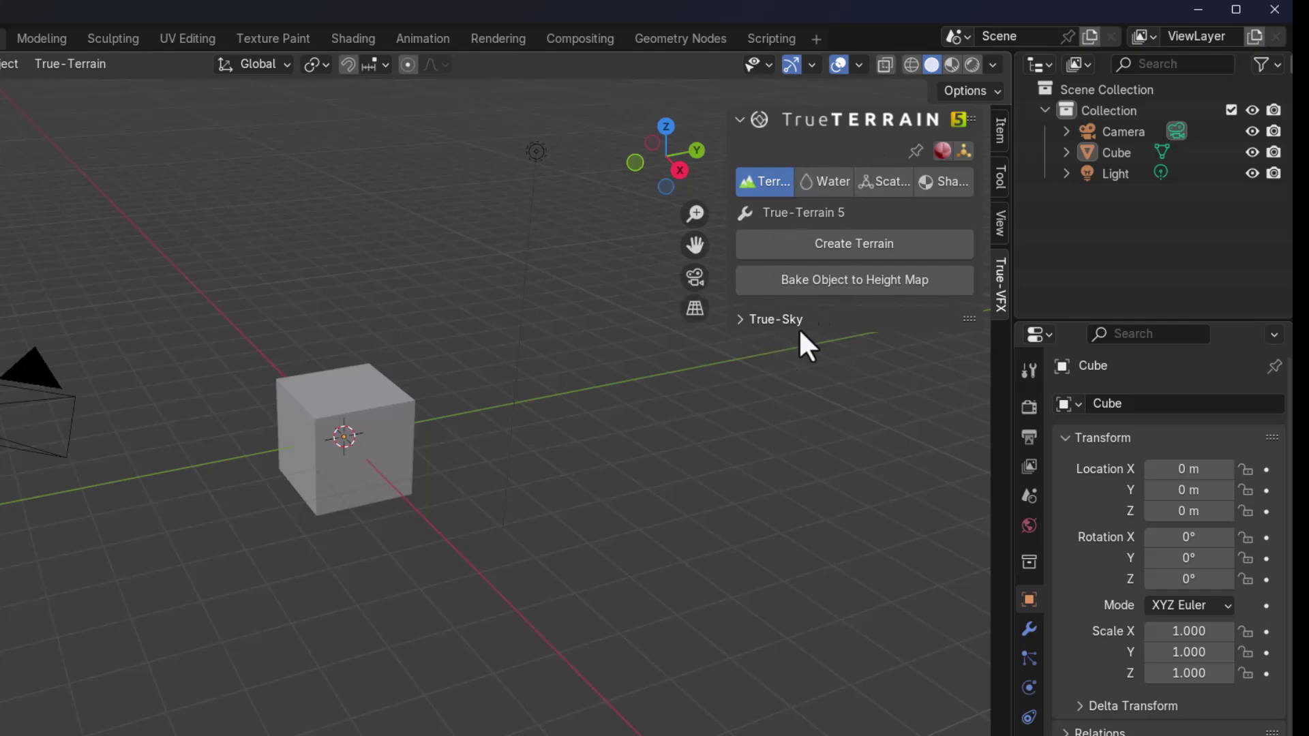
left_click(382, 478)
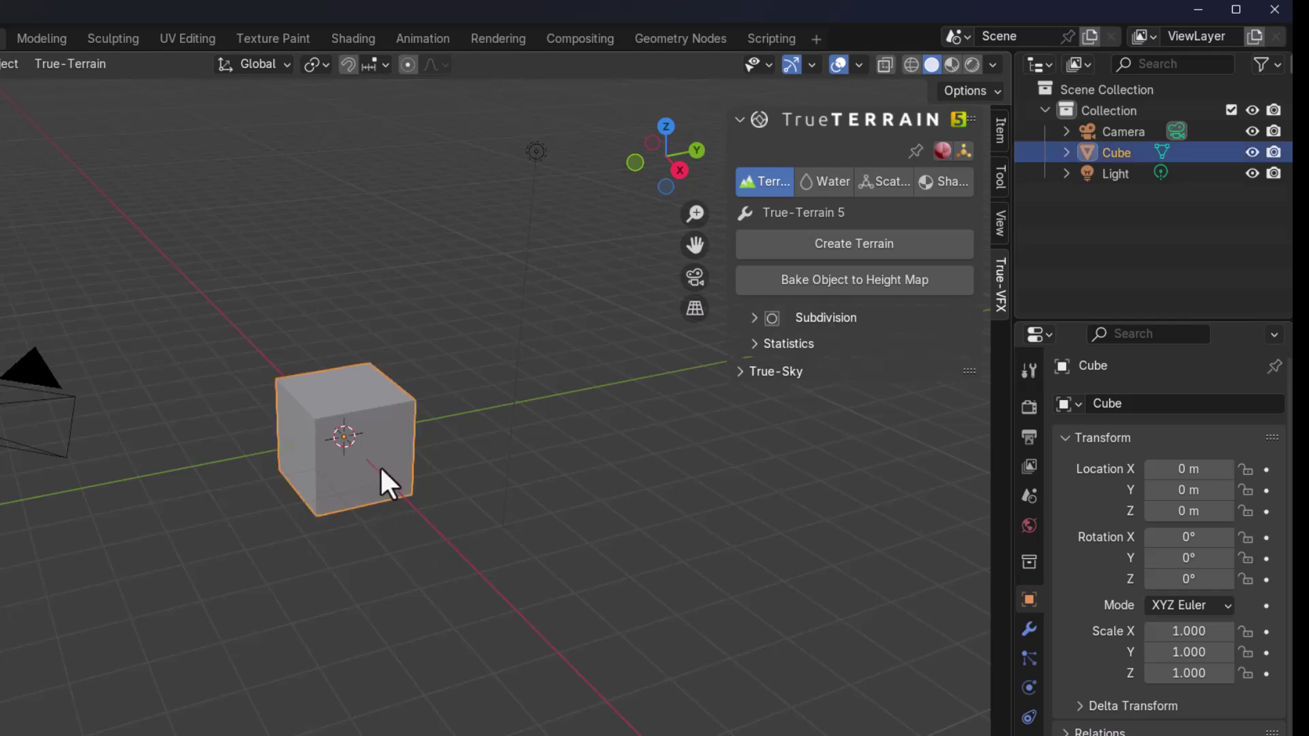
key("Delete")
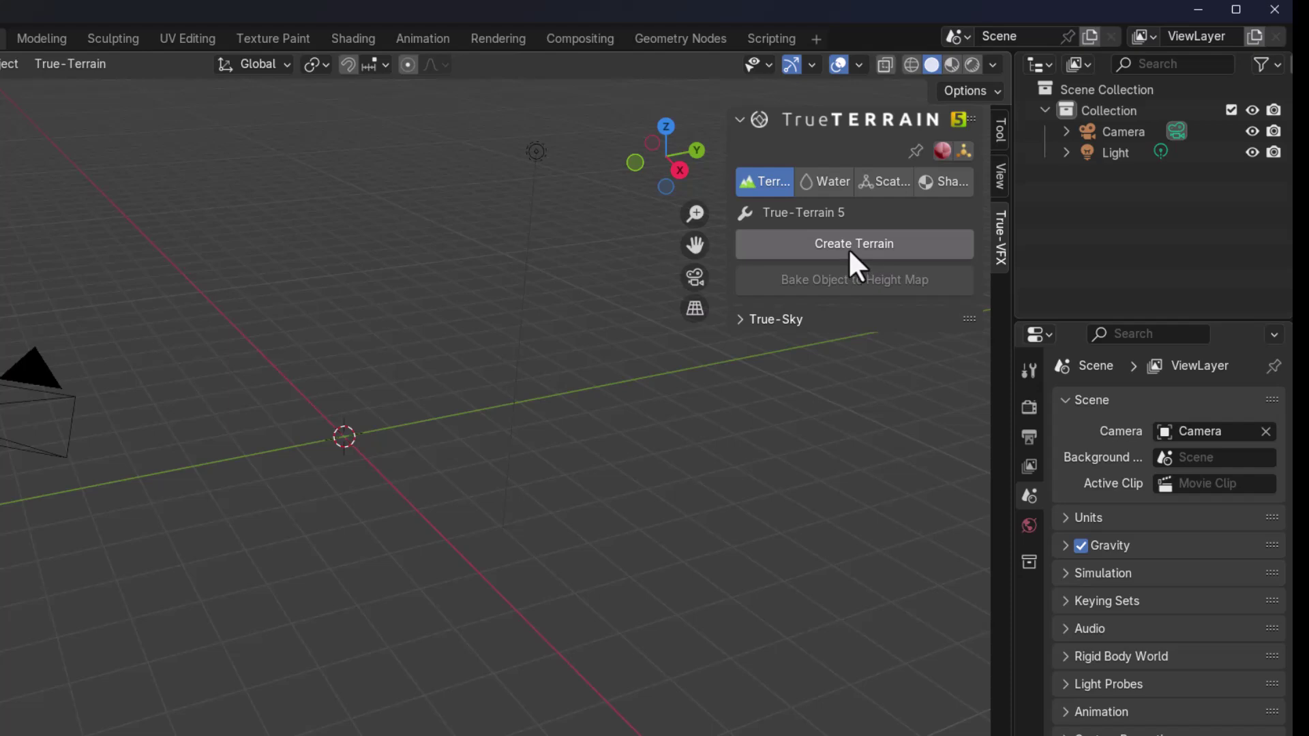
Create a terrain from the Crescent Island 2.0 multi-layer preset
left_click(850, 249)
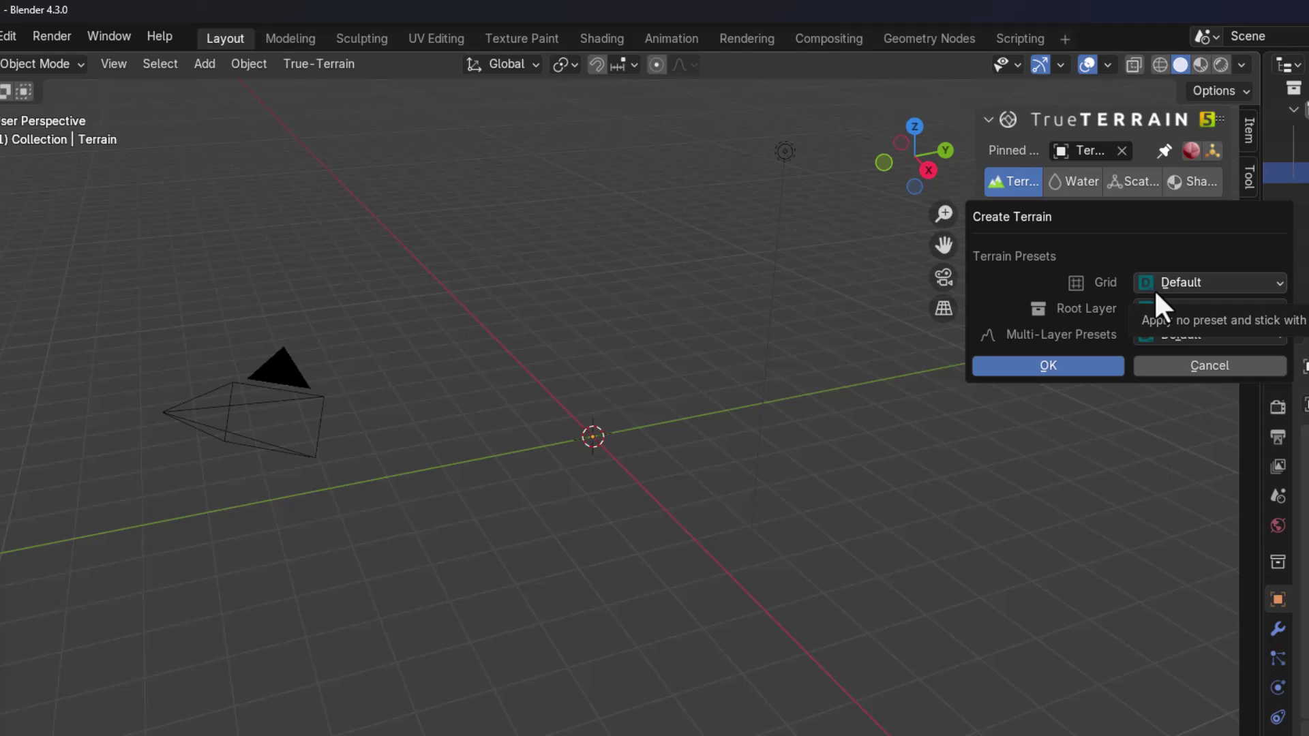
left_click(1182, 334)
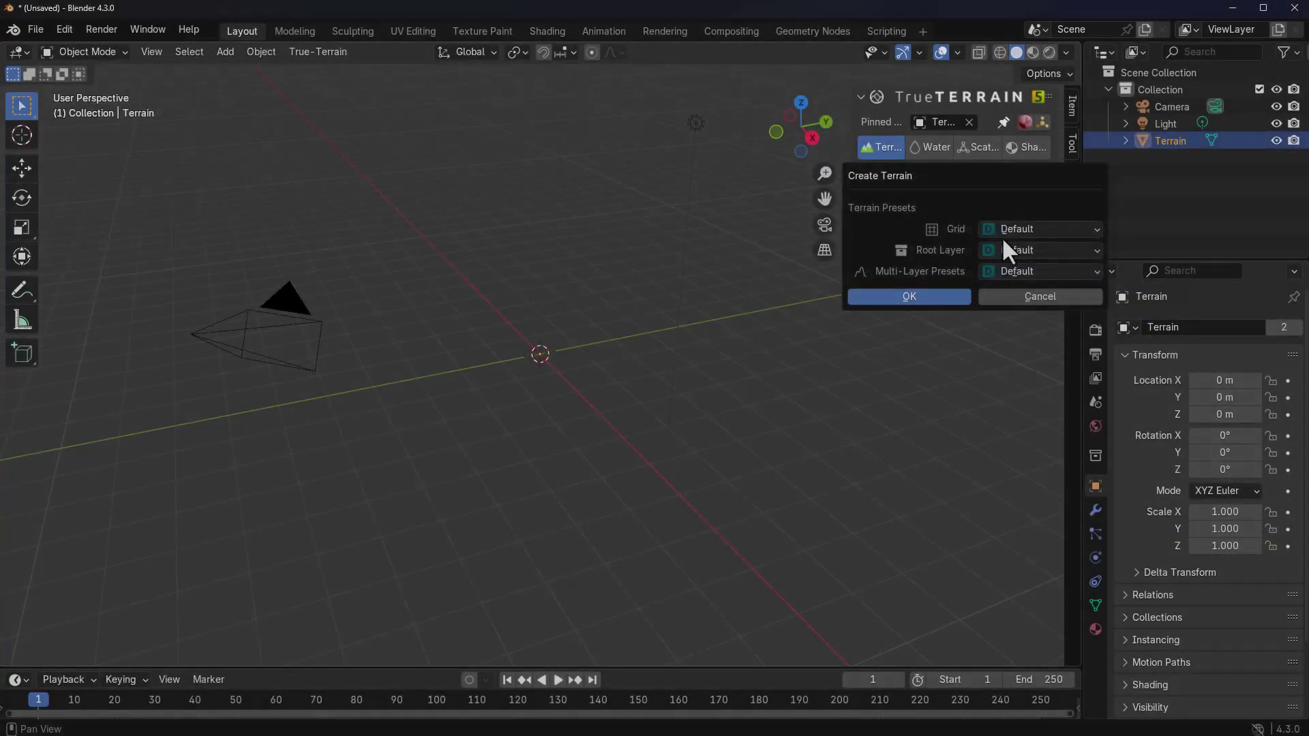
left_click(1014, 271)
left_click(1021, 375)
left_click(909, 296)
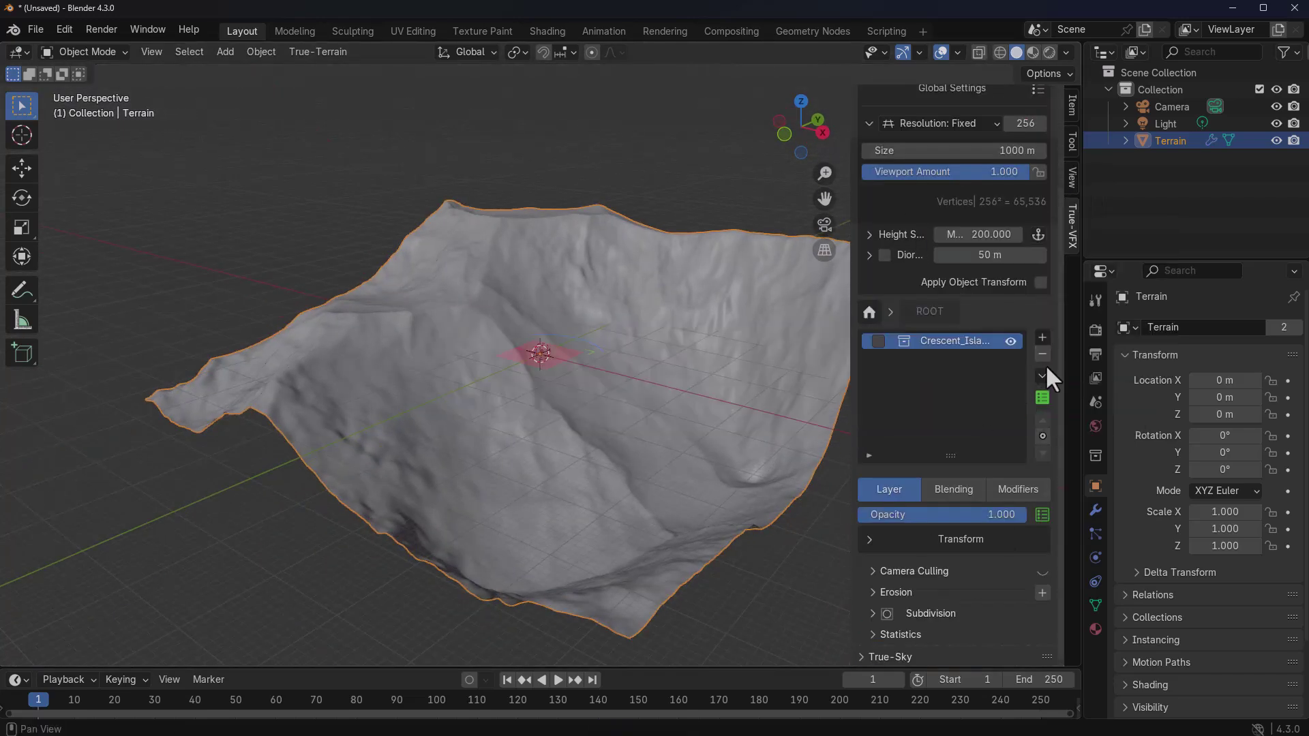
Add and reposition an Impact crater layer, then add the TT5 Mt. Smiley preset layer
left_click(1043, 338)
left_click(1043, 358)
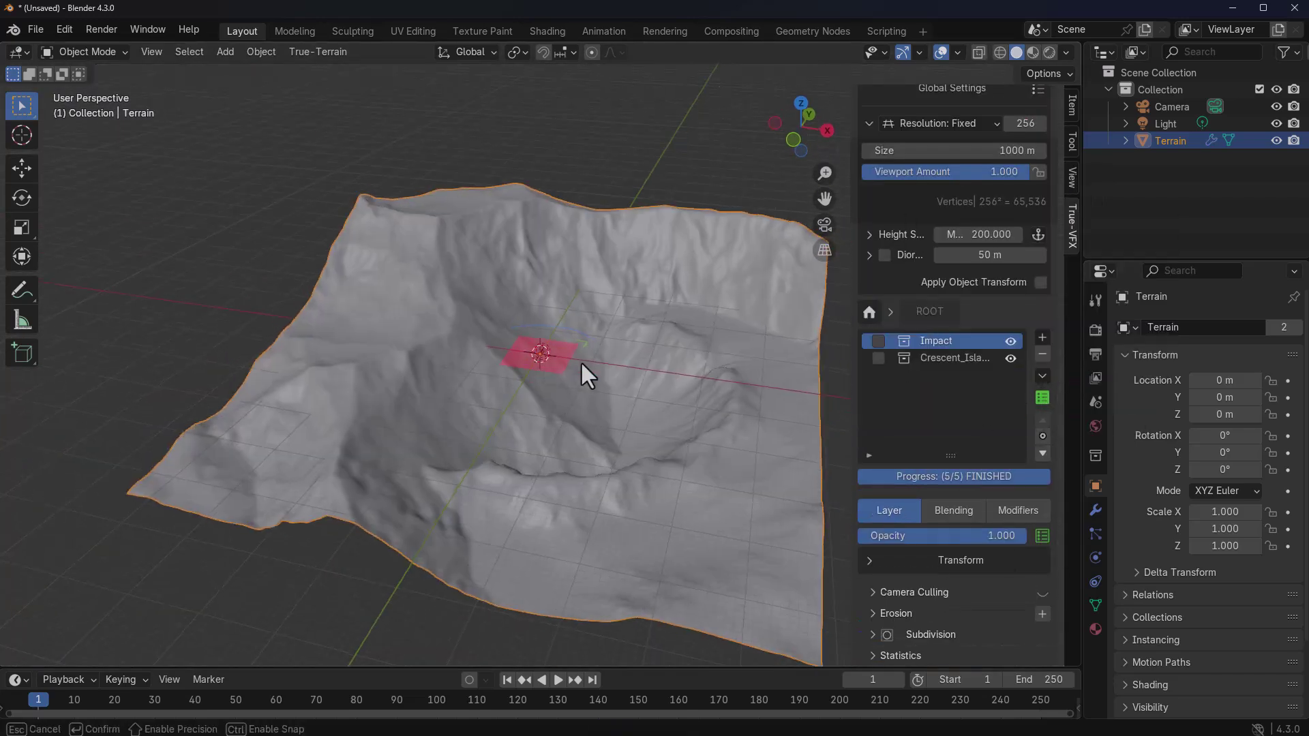
left_click_drag(580, 361, 680, 532)
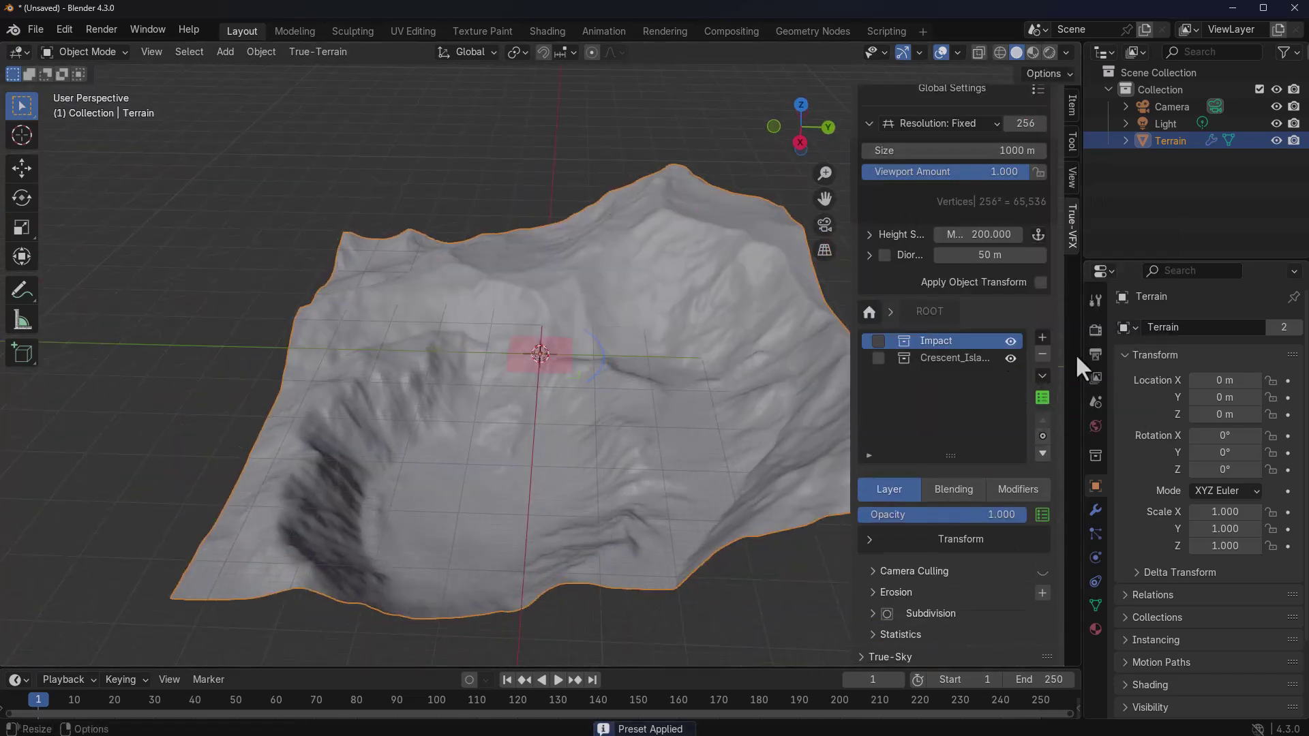
left_click(1043, 338)
left_click(1027, 273)
left_click(1103, 374)
left_click(1040, 356)
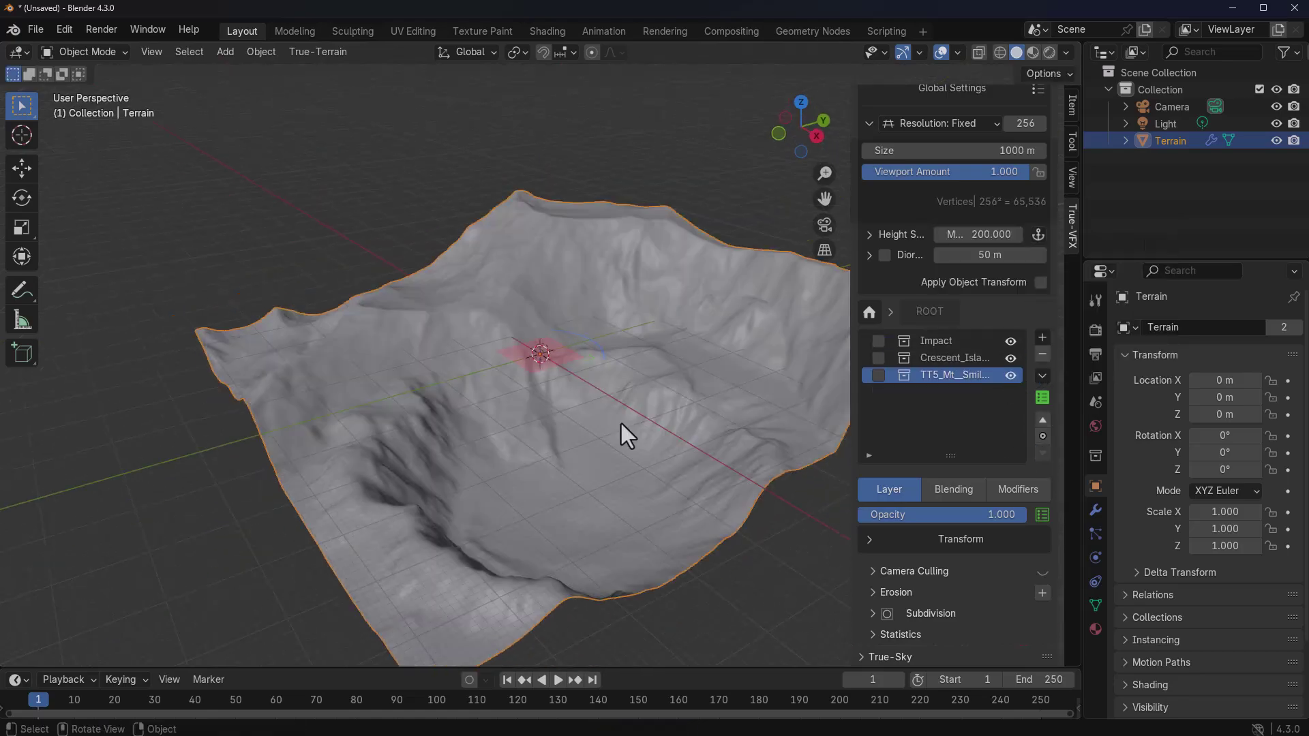
left_click(1042, 420)
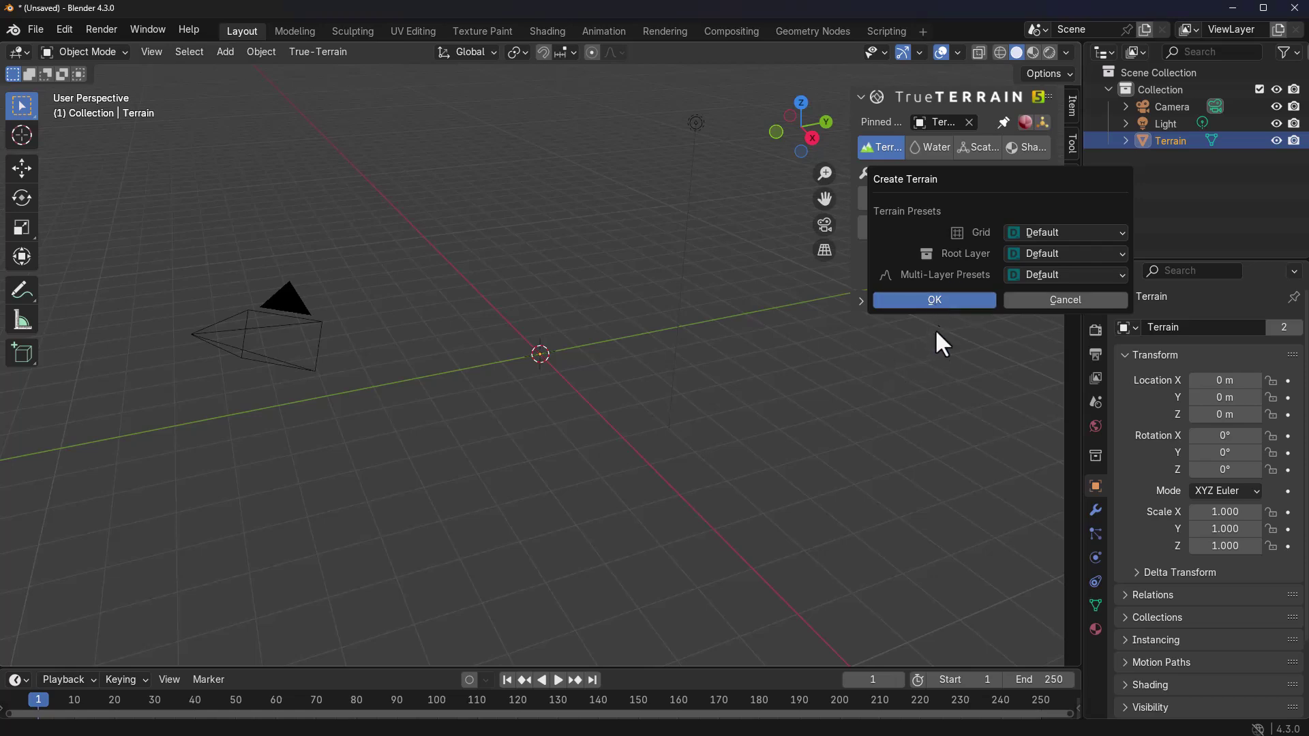
Create a new default noise terrain and raise its layer height to 7.4
left_click(933, 302)
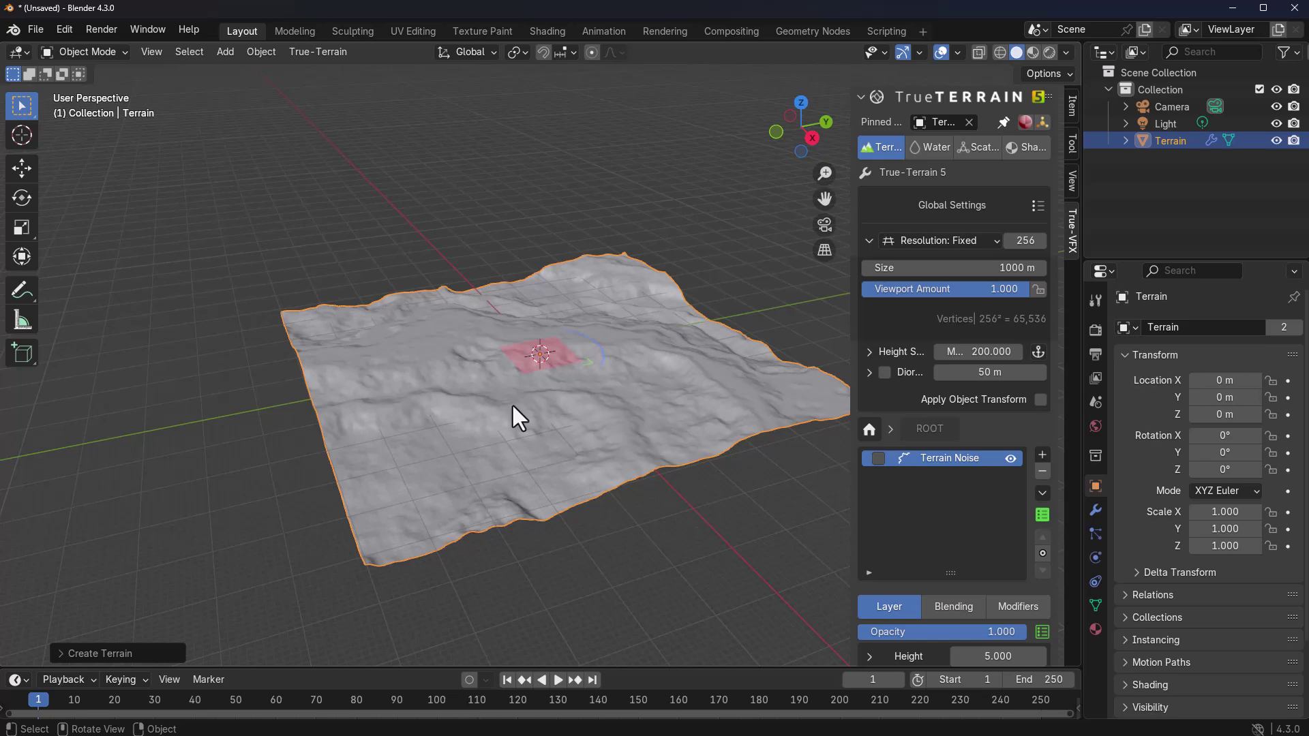
scroll(1022, 509, "down", 8)
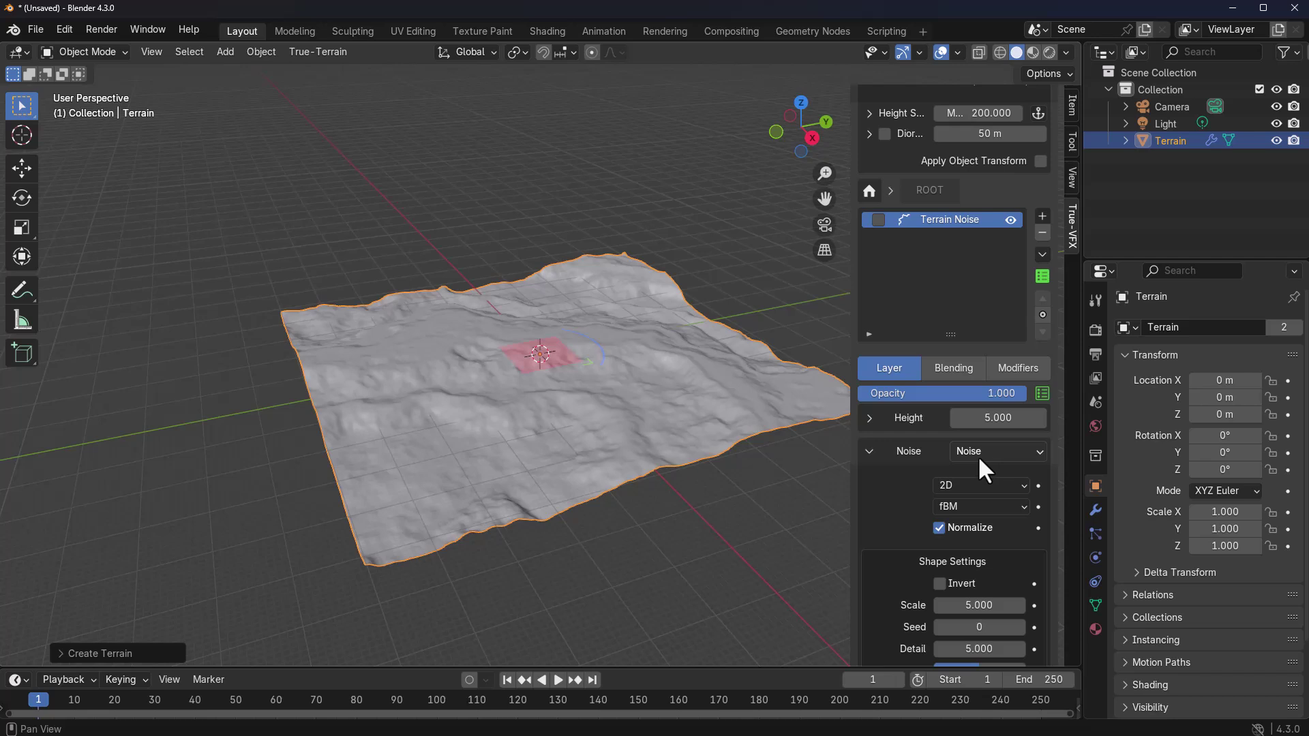
left_click(870, 452)
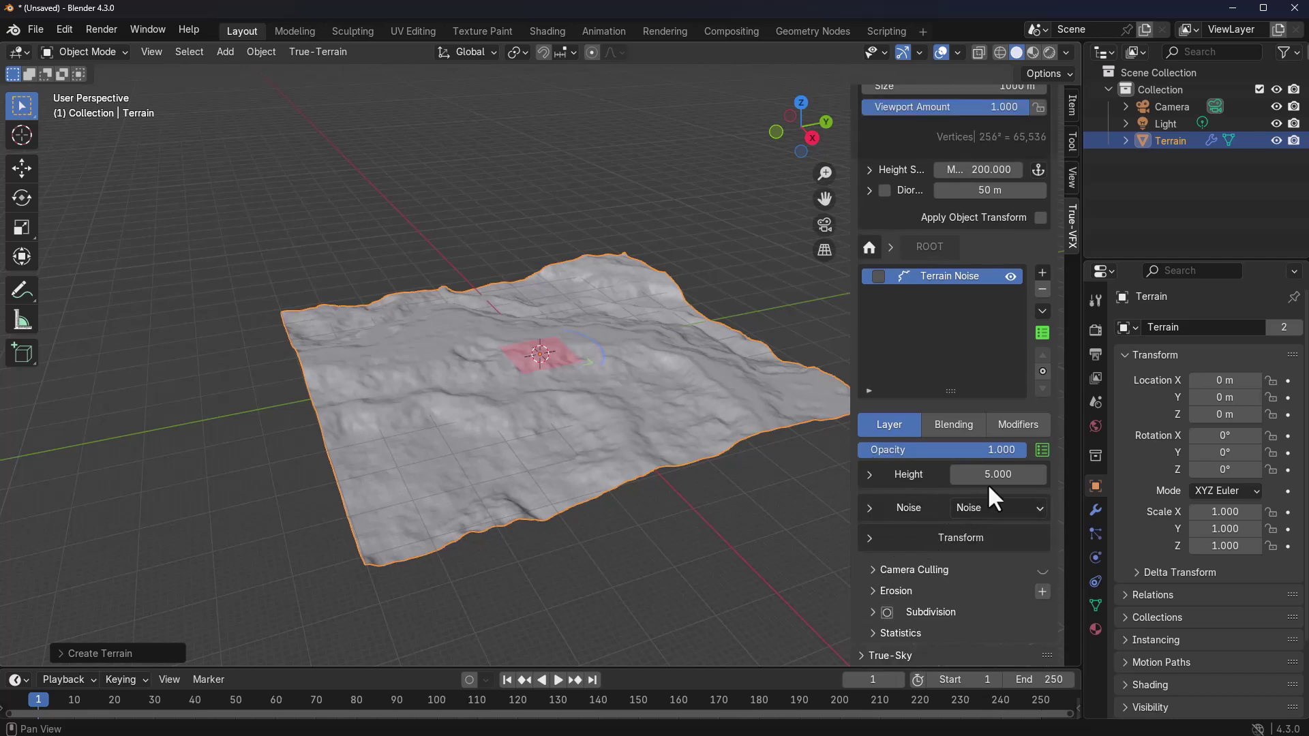
left_click_drag(994, 475, 1027, 476)
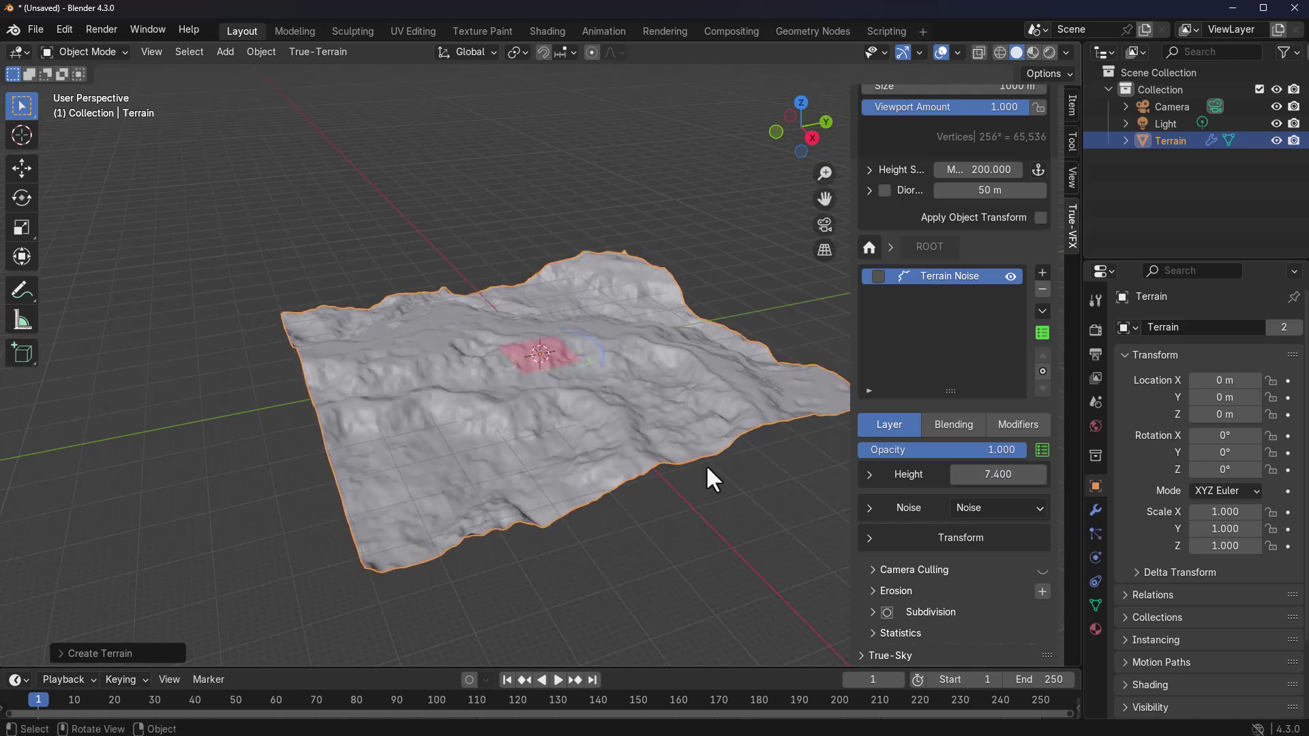
scroll(367, 406, "up", 3)
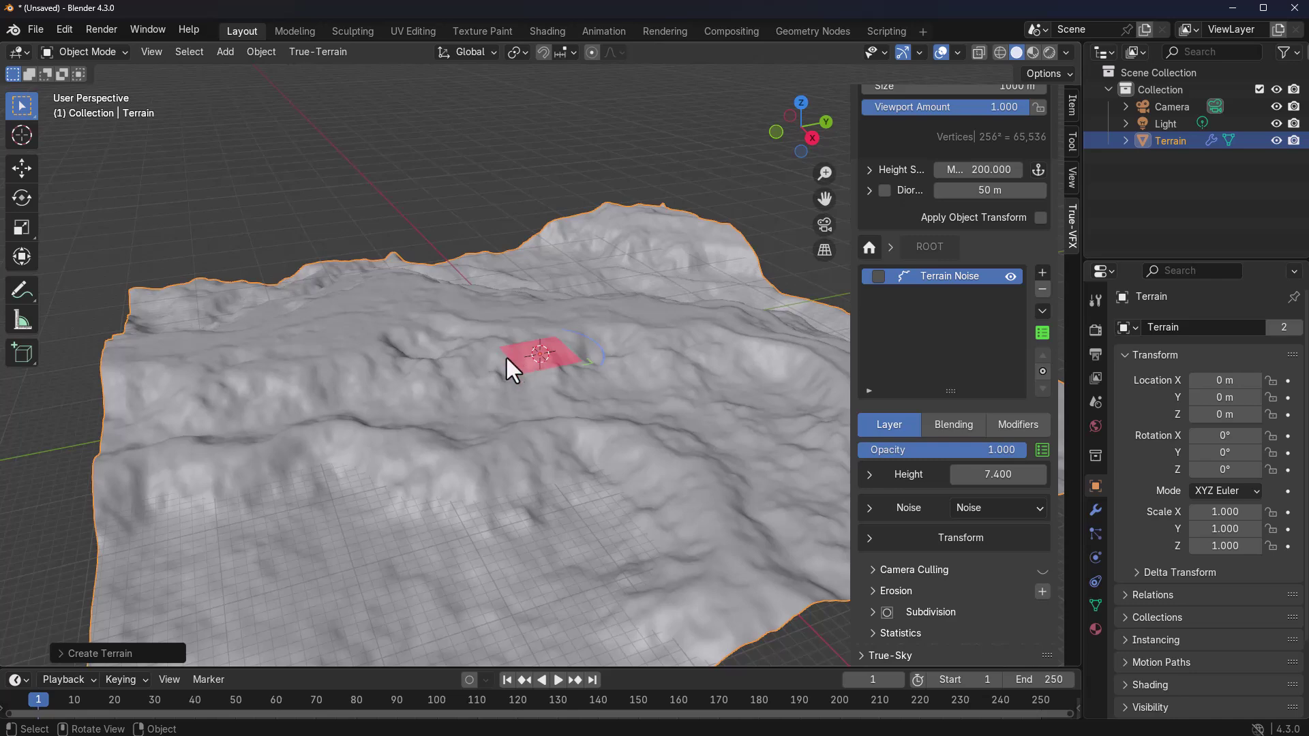
Rotate and slide the noise pattern across the terrain, then lower opacity to 0.44
middle_click_drag(609, 433, 575, 476)
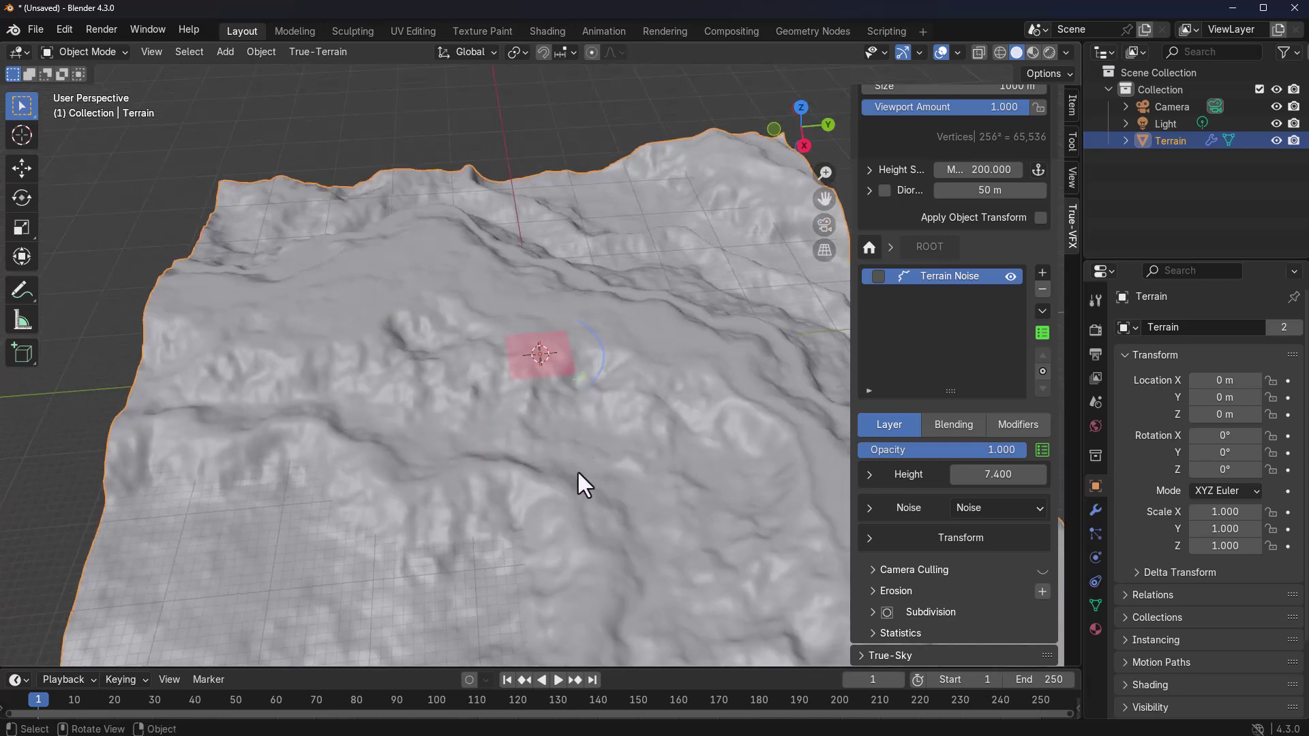
mouse_move(604, 363)
left_mouse_down()
mouse_move(550, 394)
mouse_move(455, 391)
mouse_move(495, 399)
mouse_move(591, 380)
left_mouse_up()
left_click_drag(540, 356, 579, 505)
middle_click_drag(579, 505, 630, 431)
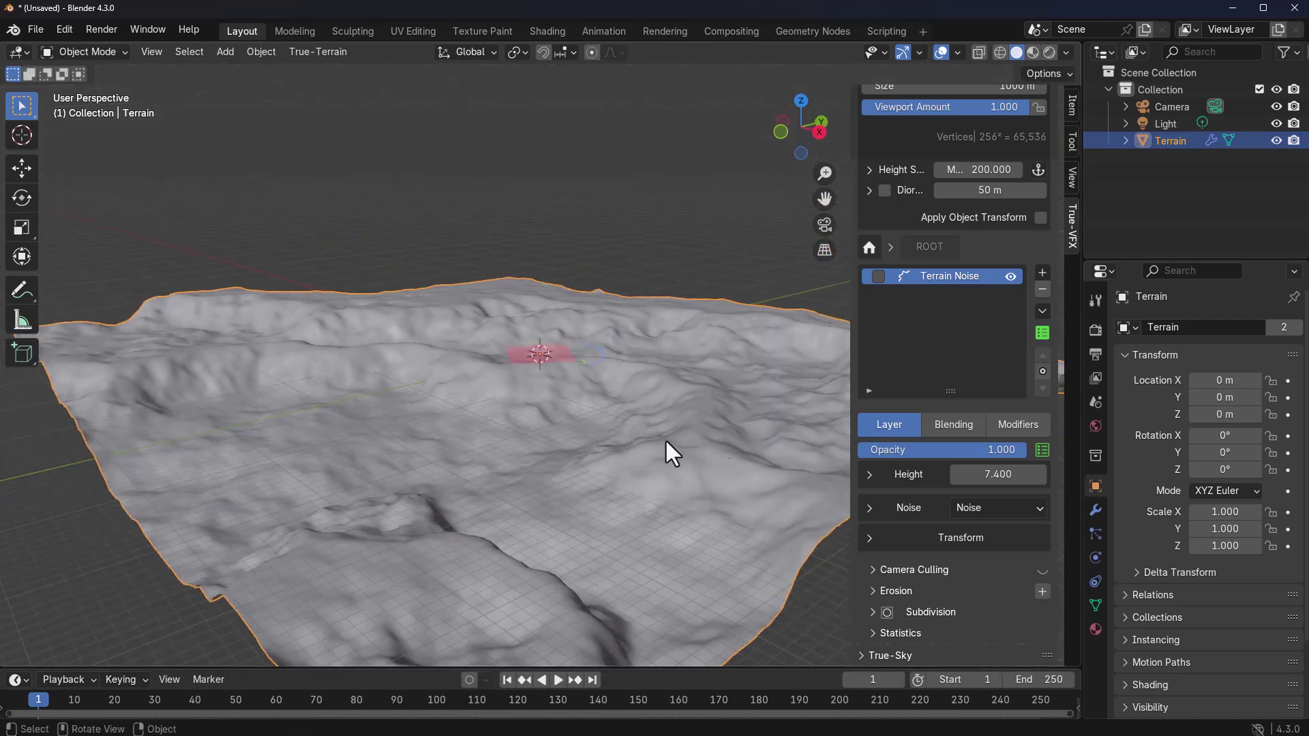
middle_click_drag(579, 439, 569, 456)
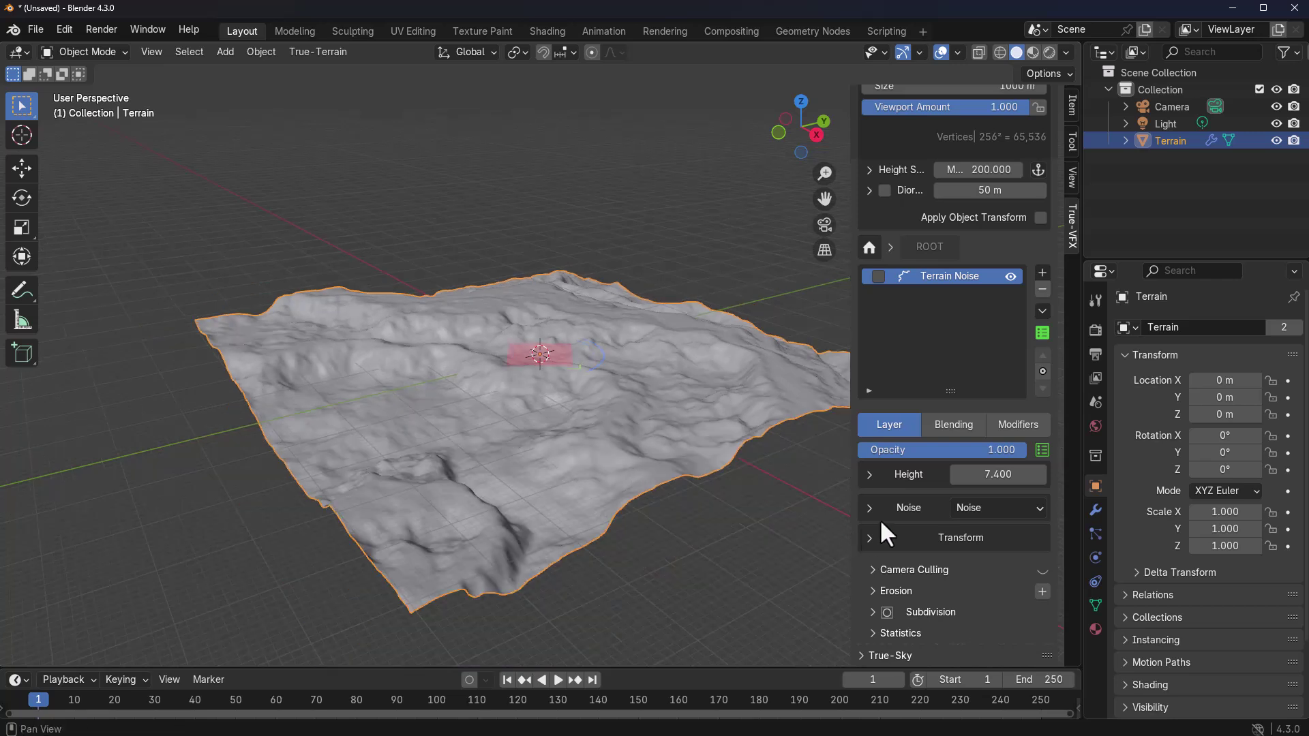
left_click_drag(1018, 449, 942, 449)
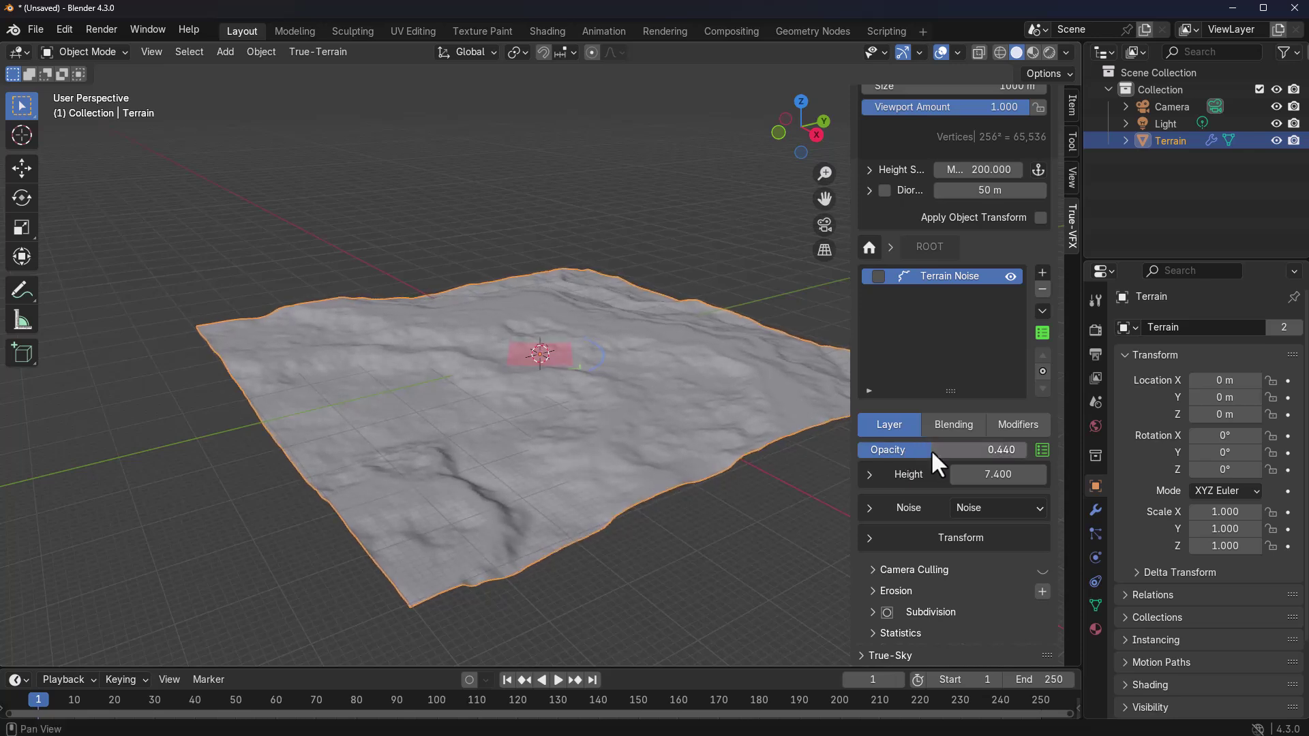
Switch the first layer's noise type to Magic and shift its pattern
left_click(980, 509)
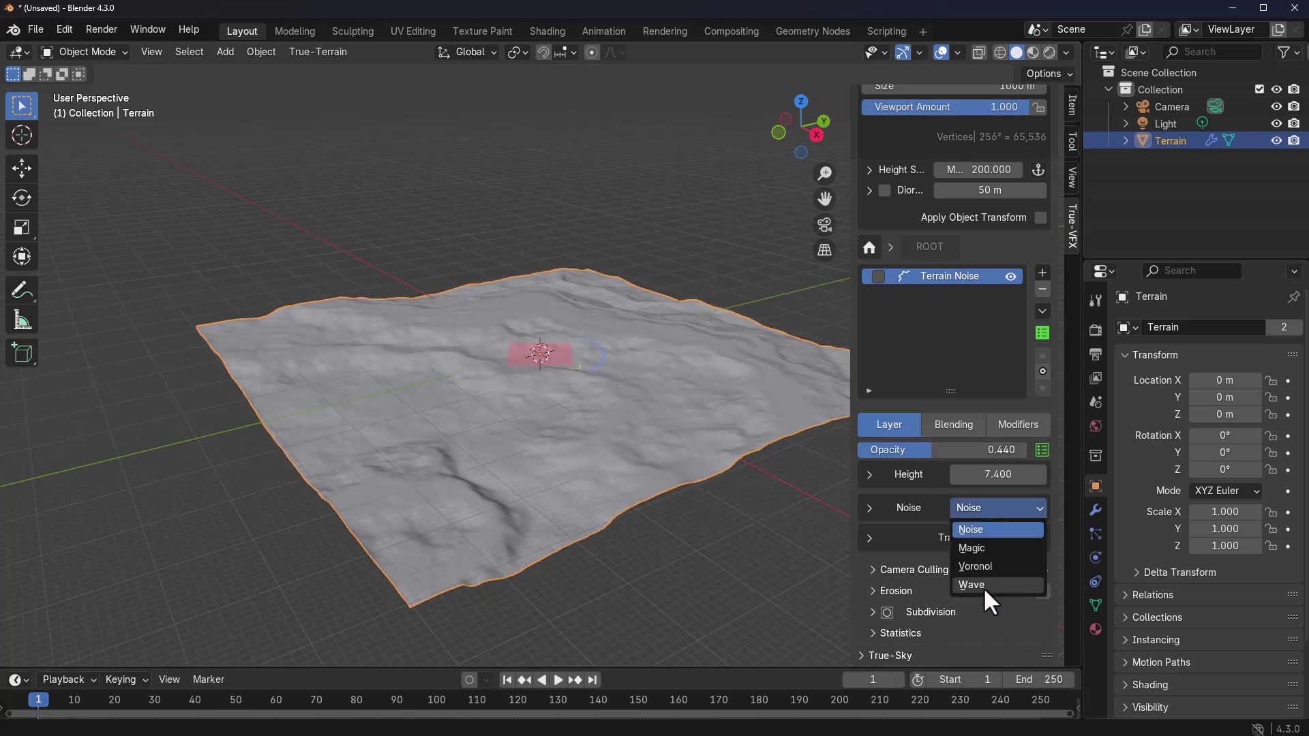
left_click(988, 547)
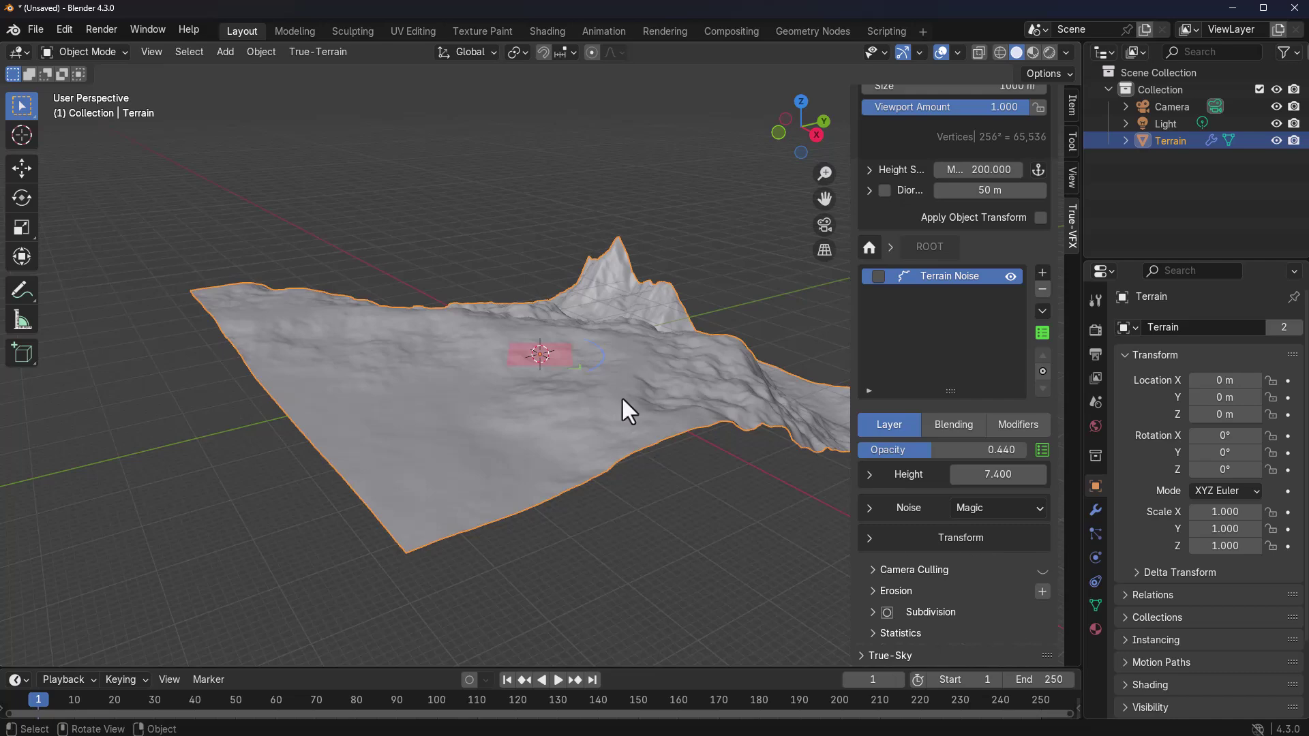
left_click_drag(539, 359, 622, 372)
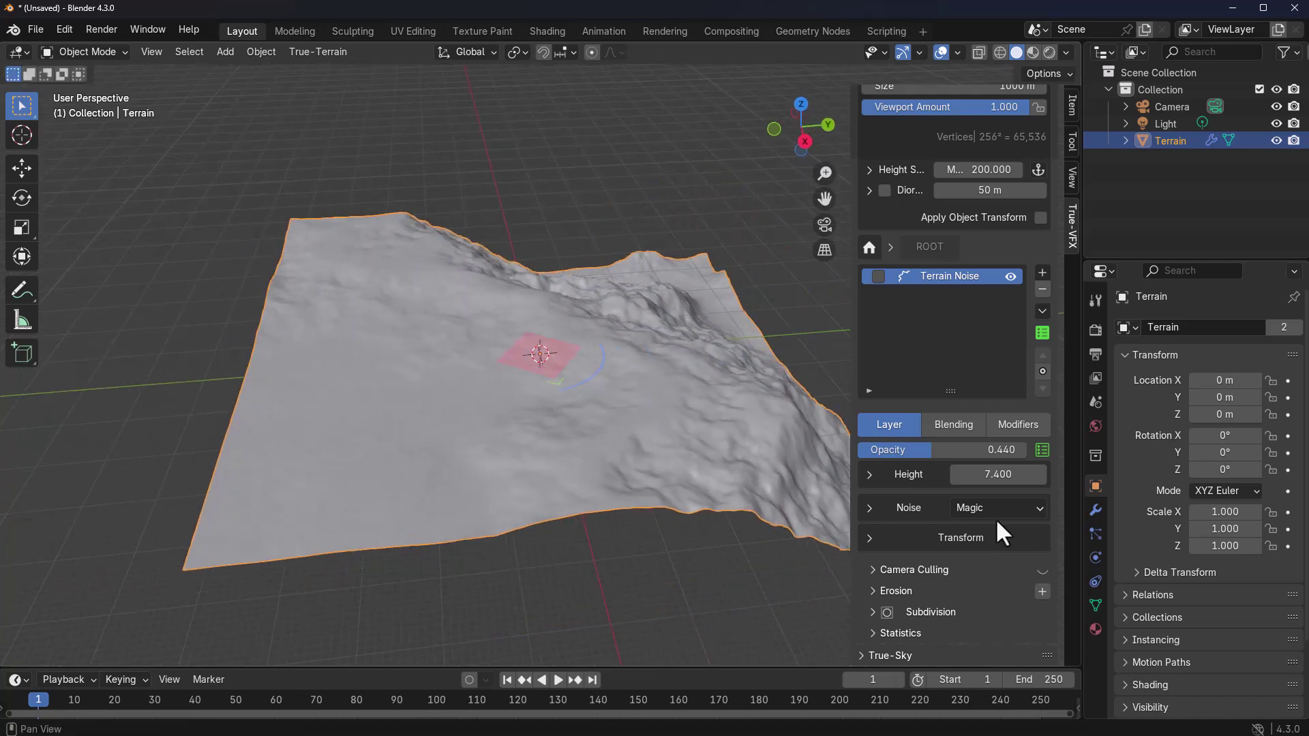
Add a second Noise layer and fade its opacity to about 0.54
left_click(1042, 272)
left_click(1093, 317)
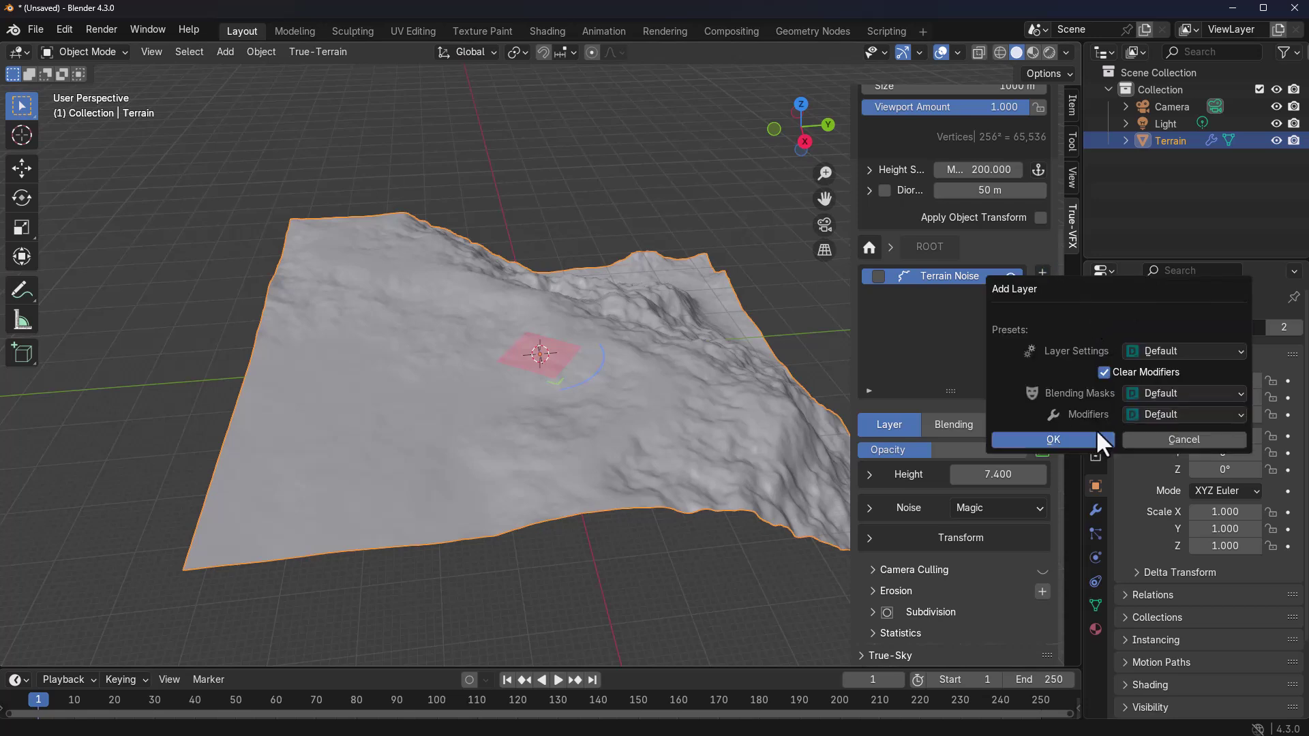
left_click(1078, 440)
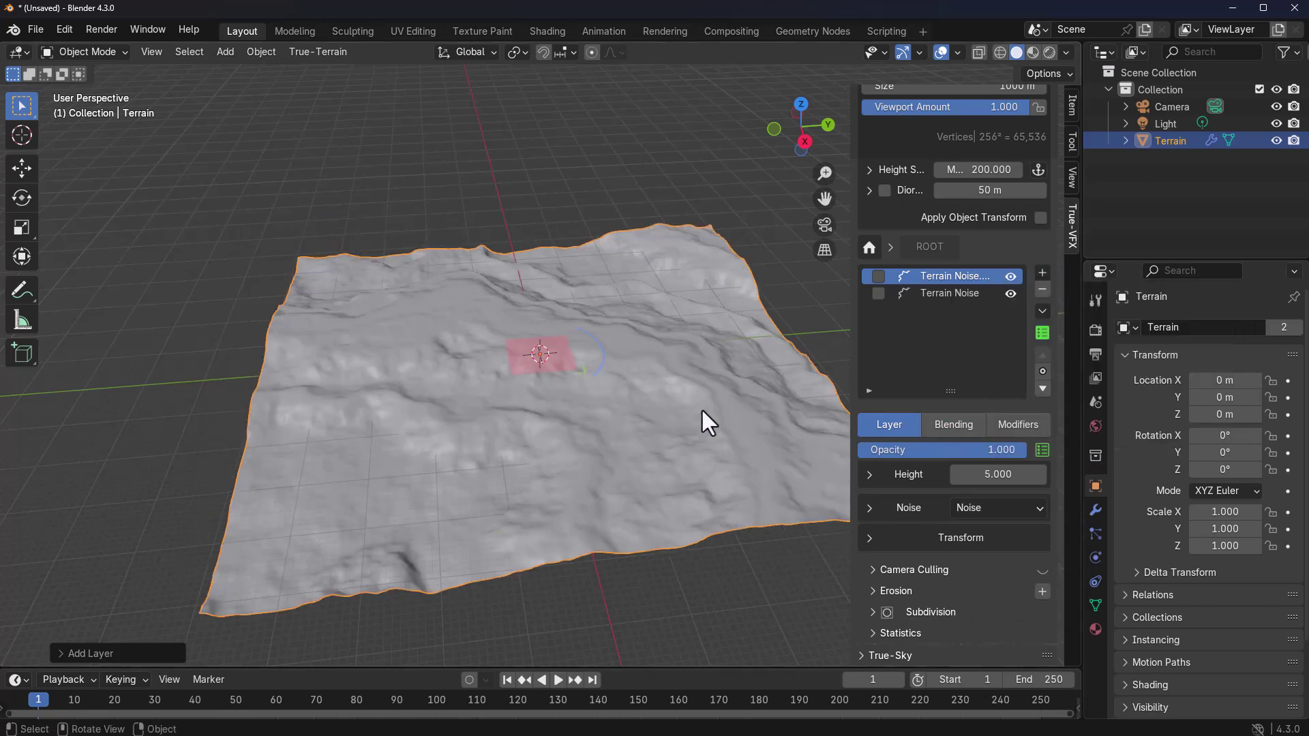
middle_click_drag(665, 434, 723, 446)
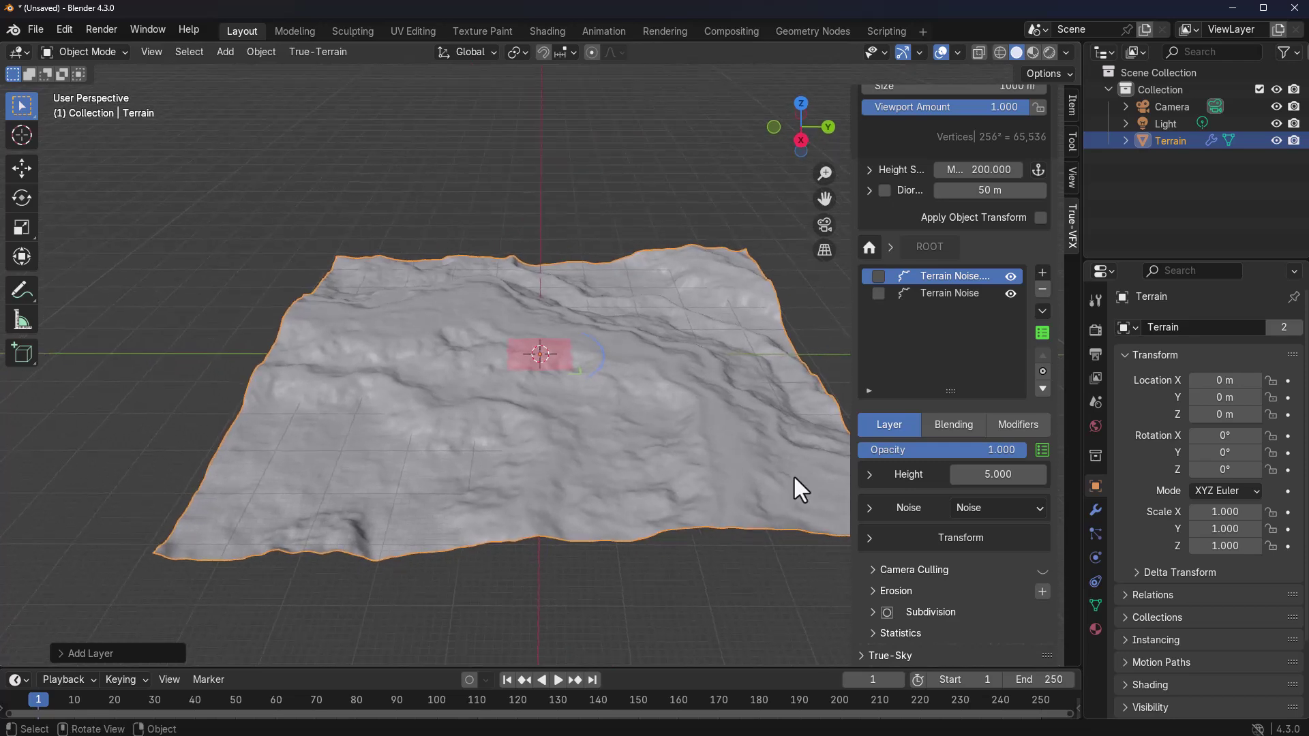
left_click_drag(1009, 448, 947, 449)
middle_click_drag(534, 369, 471, 409)
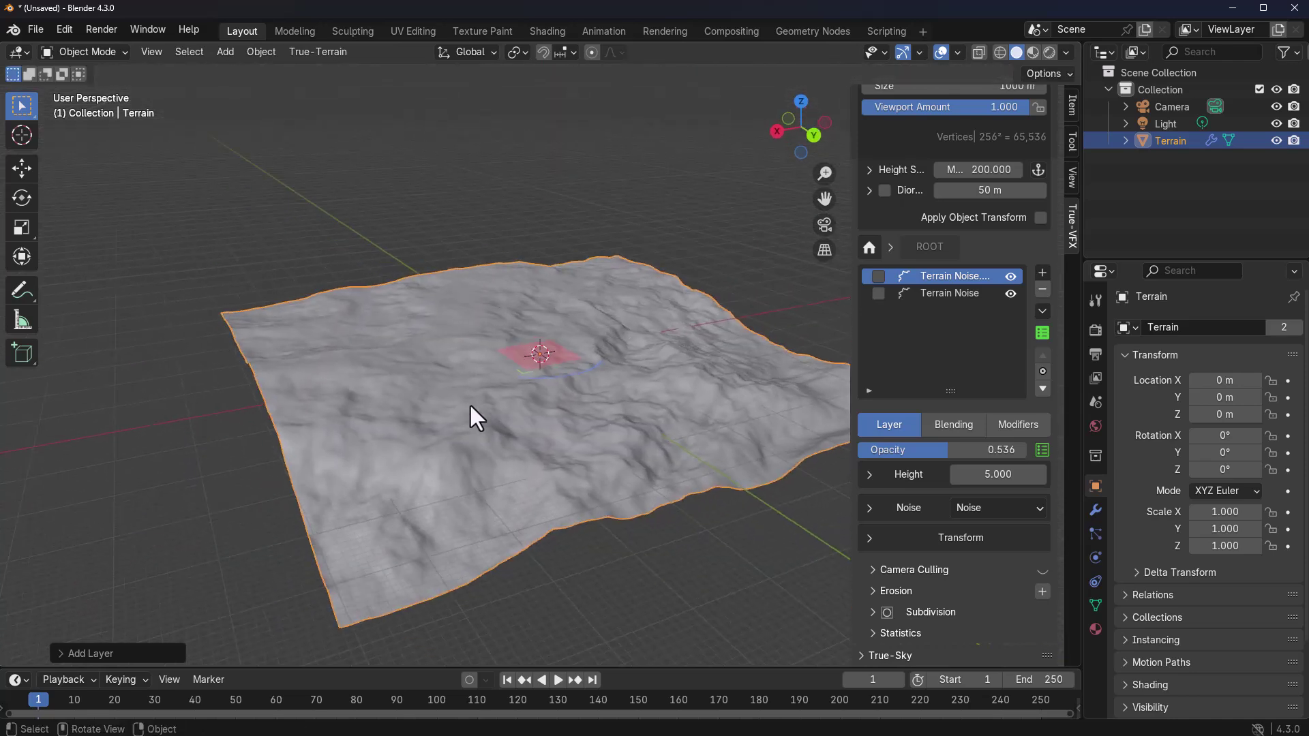
Compare relief by toggling the top layer, then move the new noise layer below the original
left_click(1011, 276)
left_click(1011, 276)
left_click(1012, 277)
left_click(1012, 276)
left_click(1043, 387)
Shift that layer's noise pattern and raise its opacity to 0.888
middle_click_drag(452, 387, 551, 373)
left_click_drag(544, 362, 442, 359)
left_click_drag(946, 452, 1017, 453)
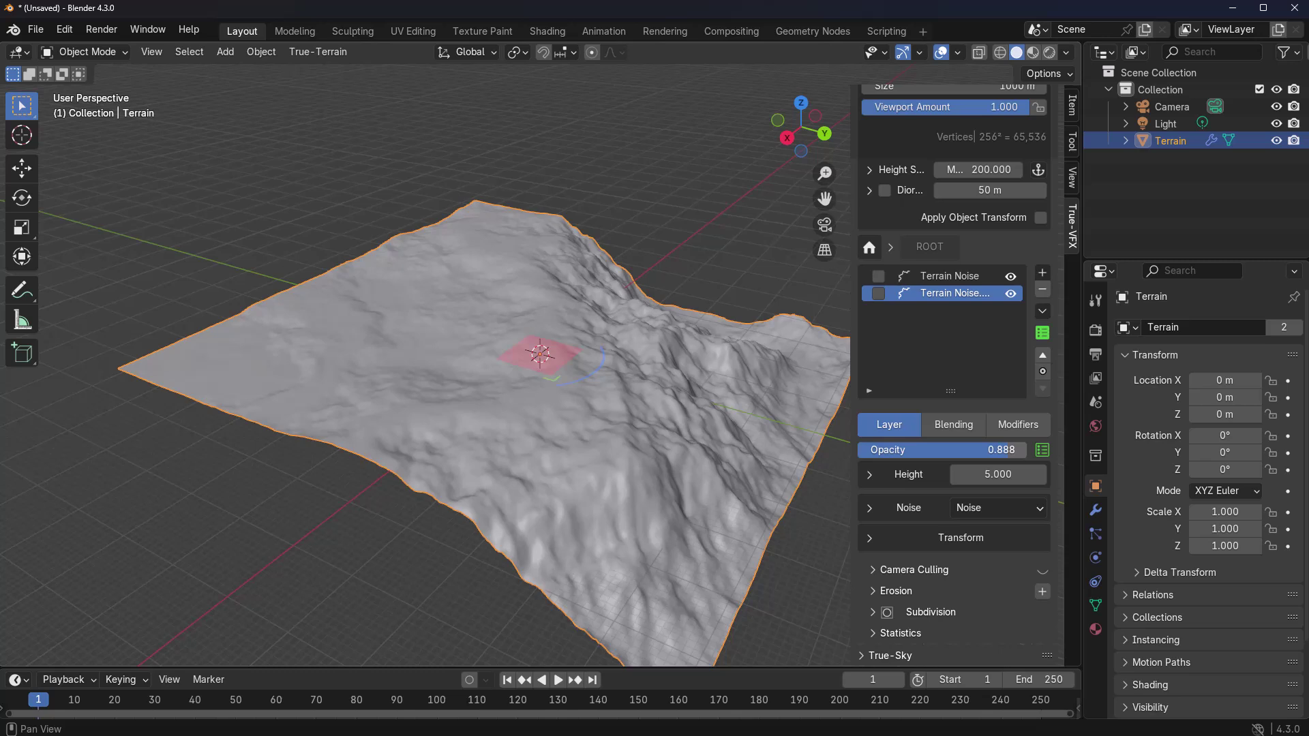
Add a third Noise layer using the Mountains (Type B) Voronoi preset
left_click(1042, 273)
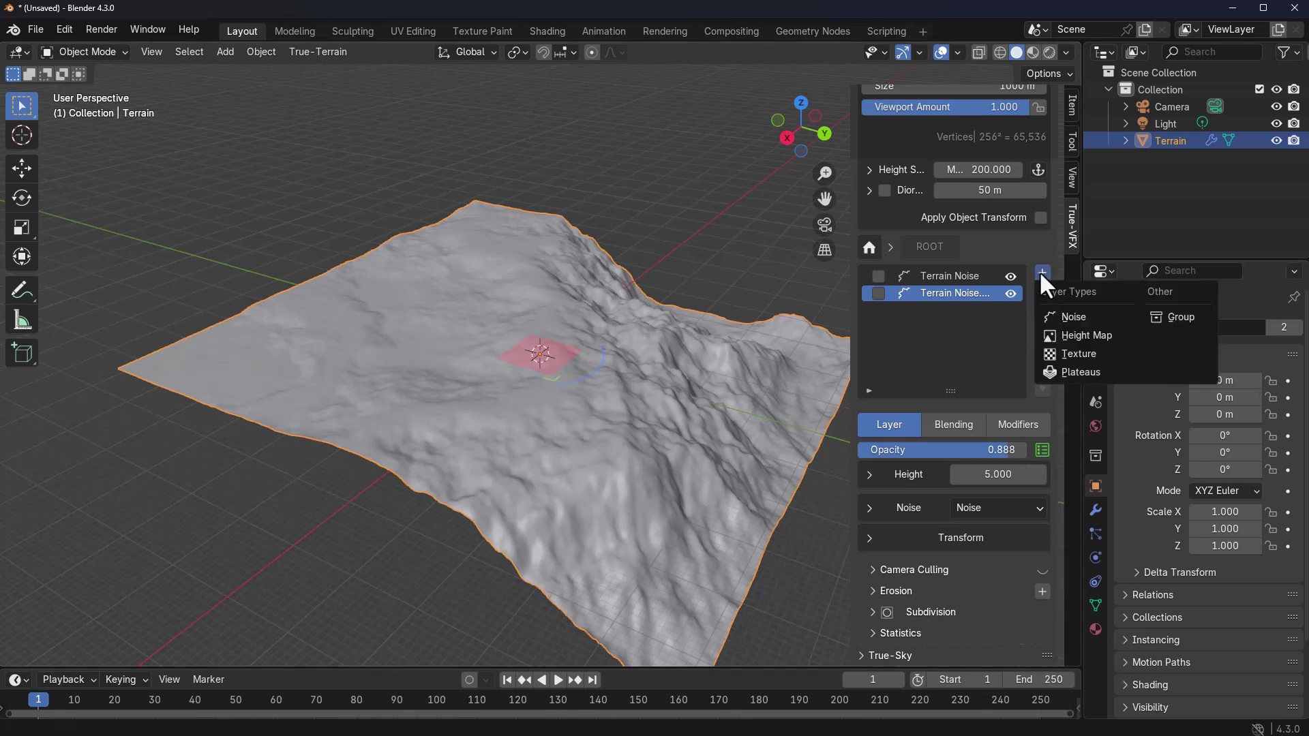
left_click(1077, 317)
left_click(1167, 347)
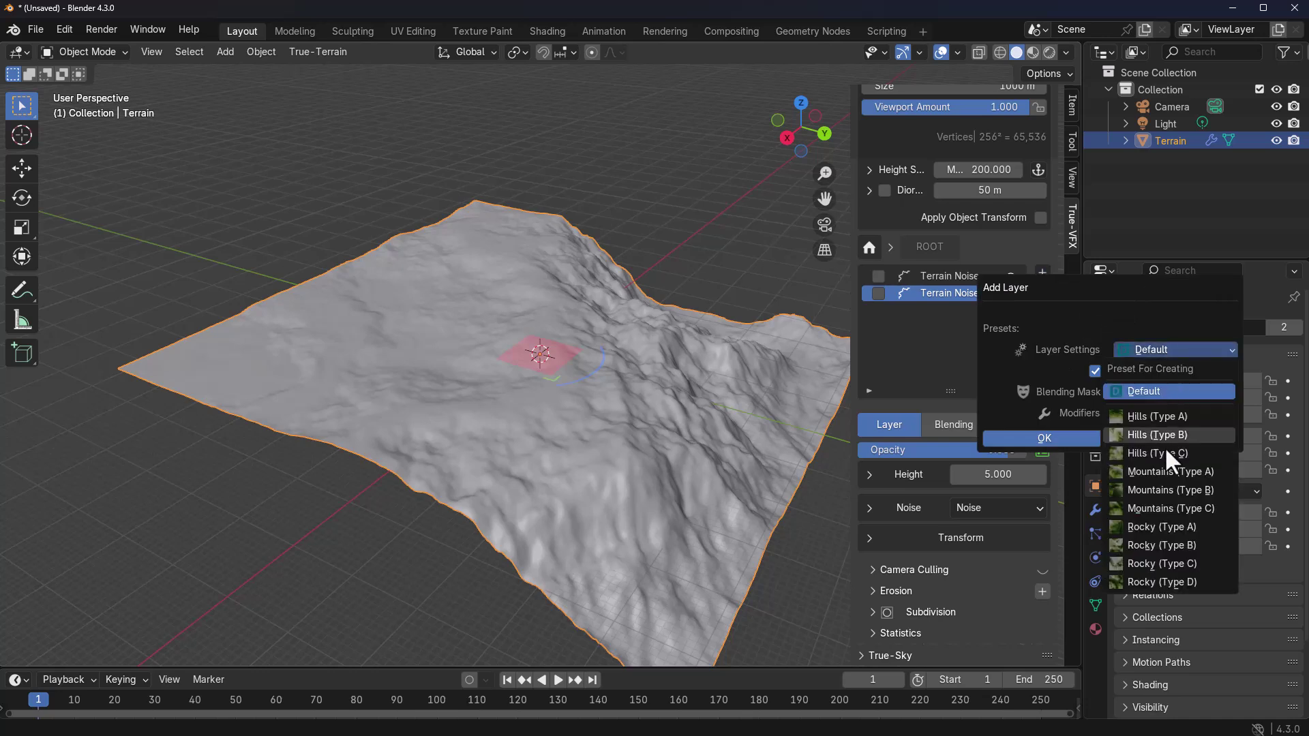
left_click(1152, 487)
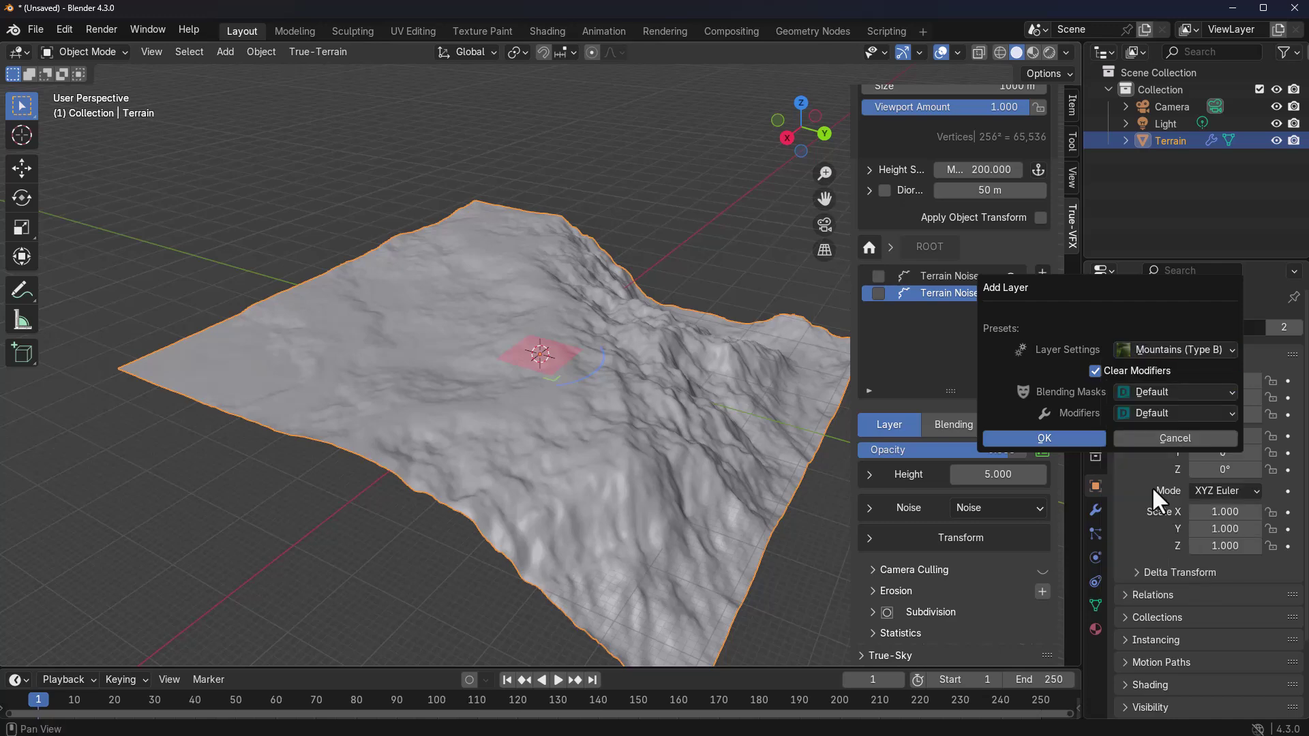
left_click(1086, 439)
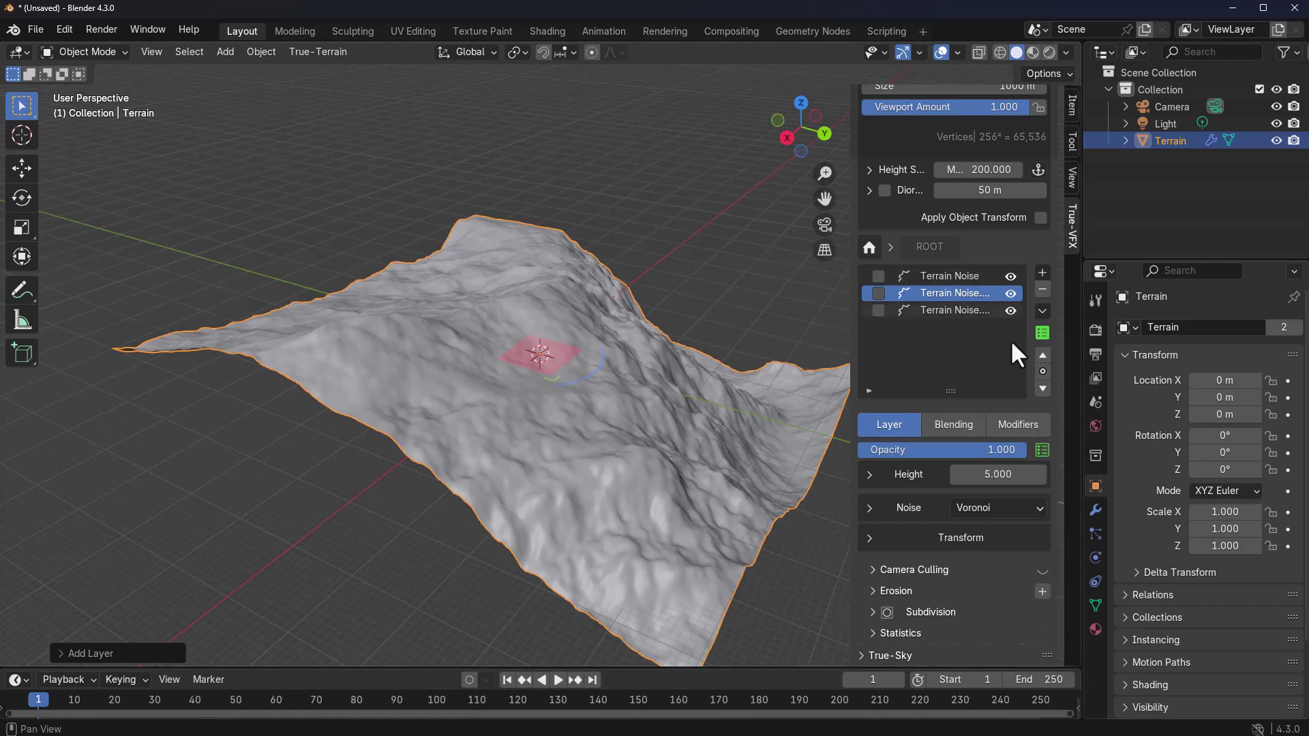
Shrink the noise scale to 0.23 and turn the hidden noise layers back on
middle_click_drag(652, 415, 514, 432)
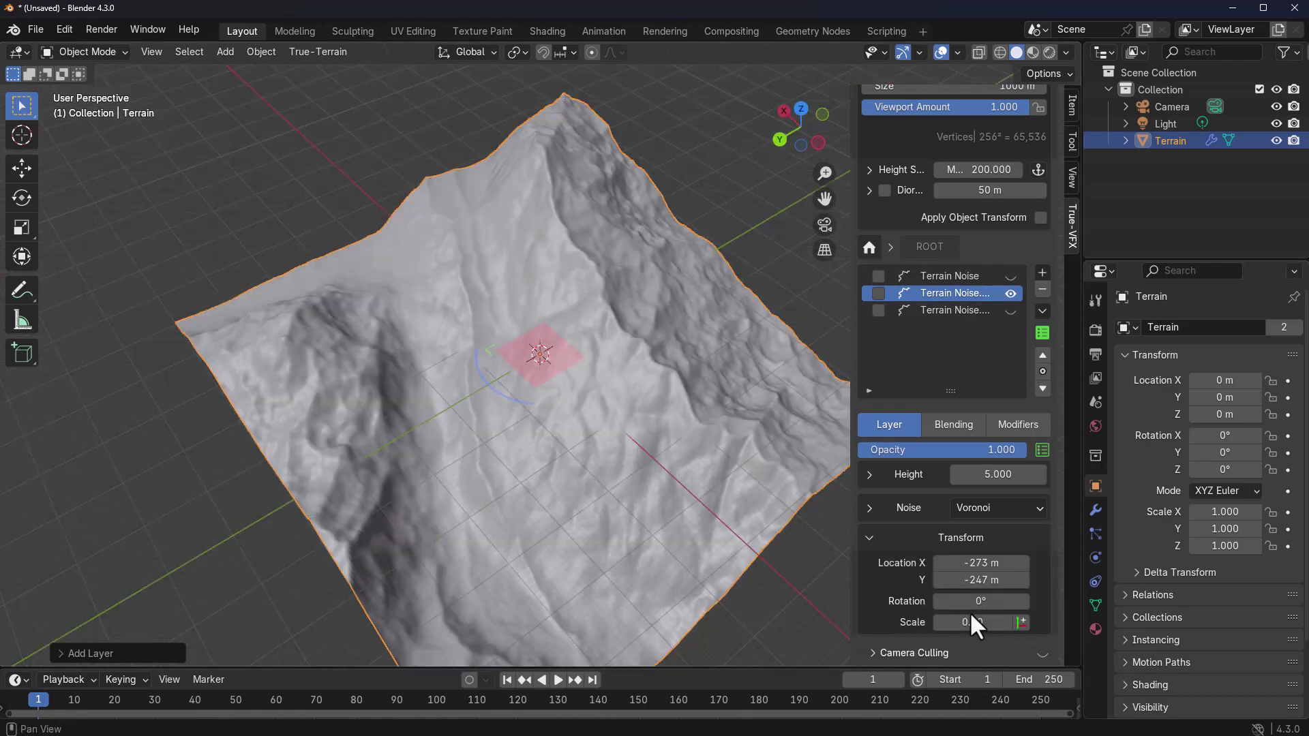
left_click_drag(976, 622, 918, 622)
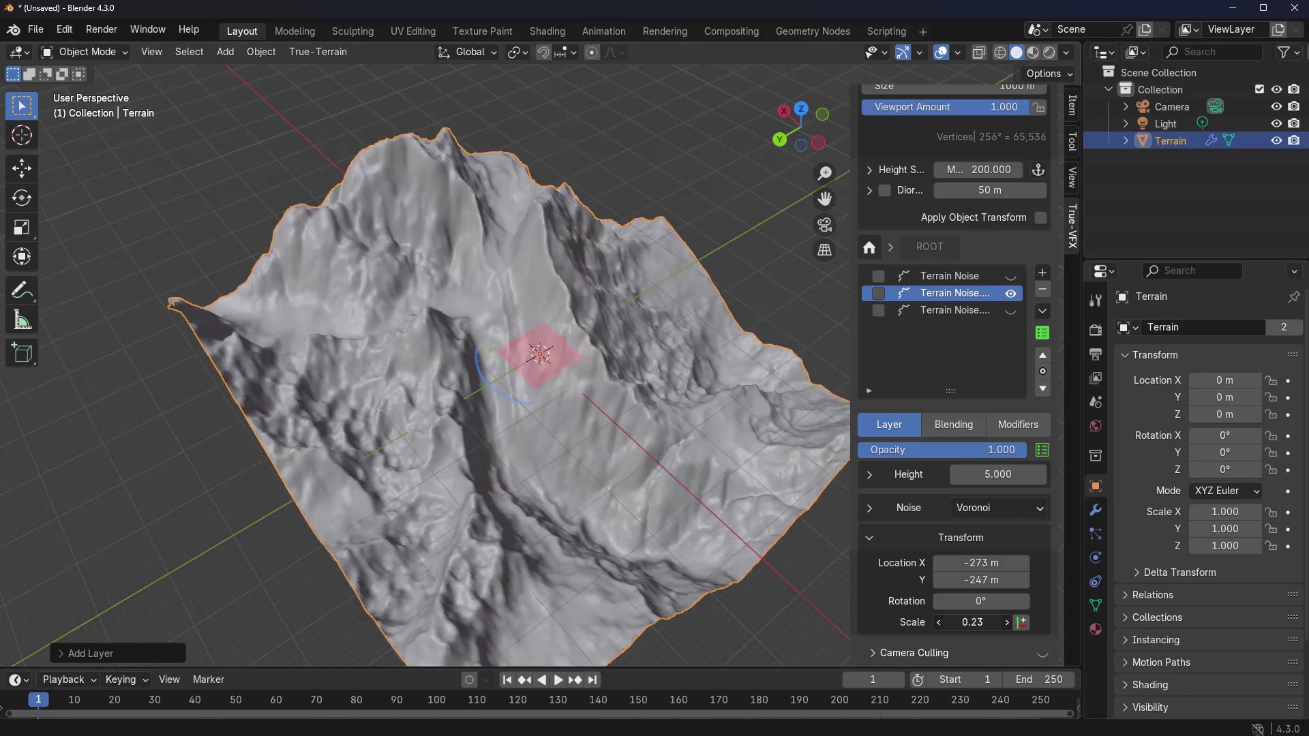
middle_click_drag(514, 498, 941, 354)
left_click(1011, 310)
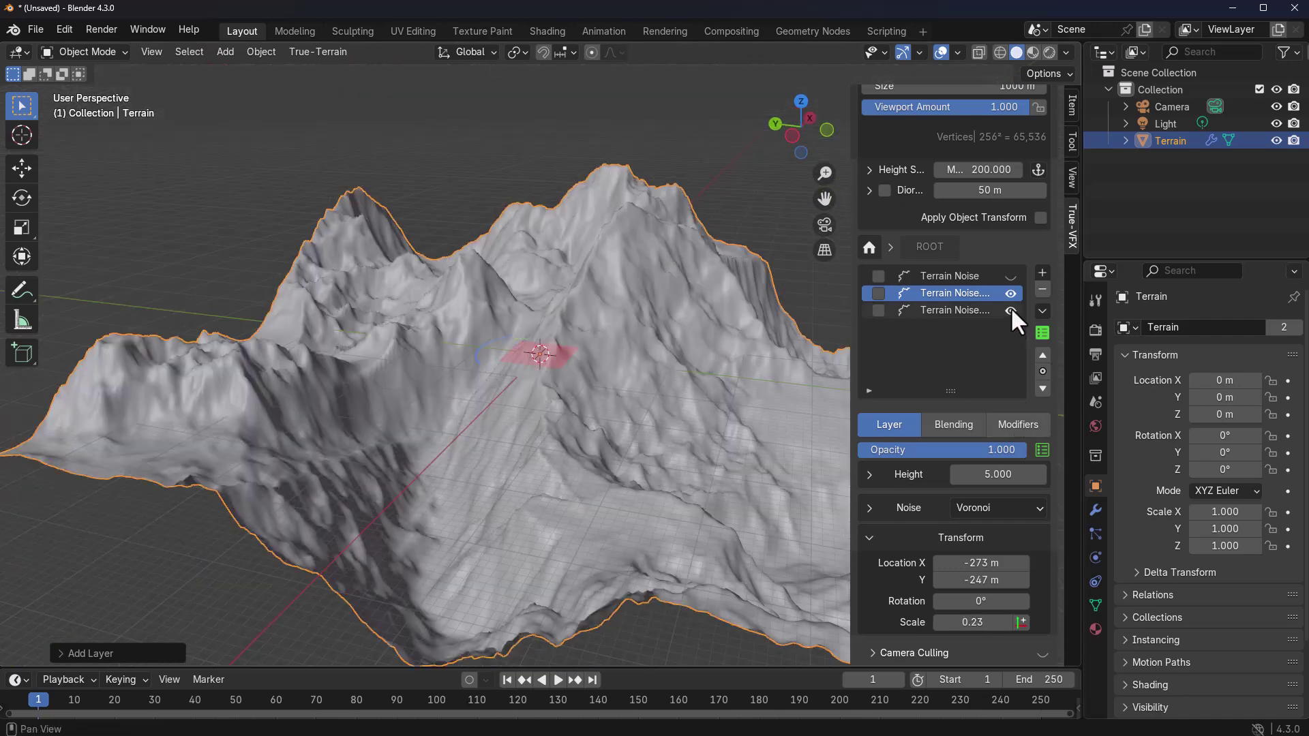
left_click(1011, 276)
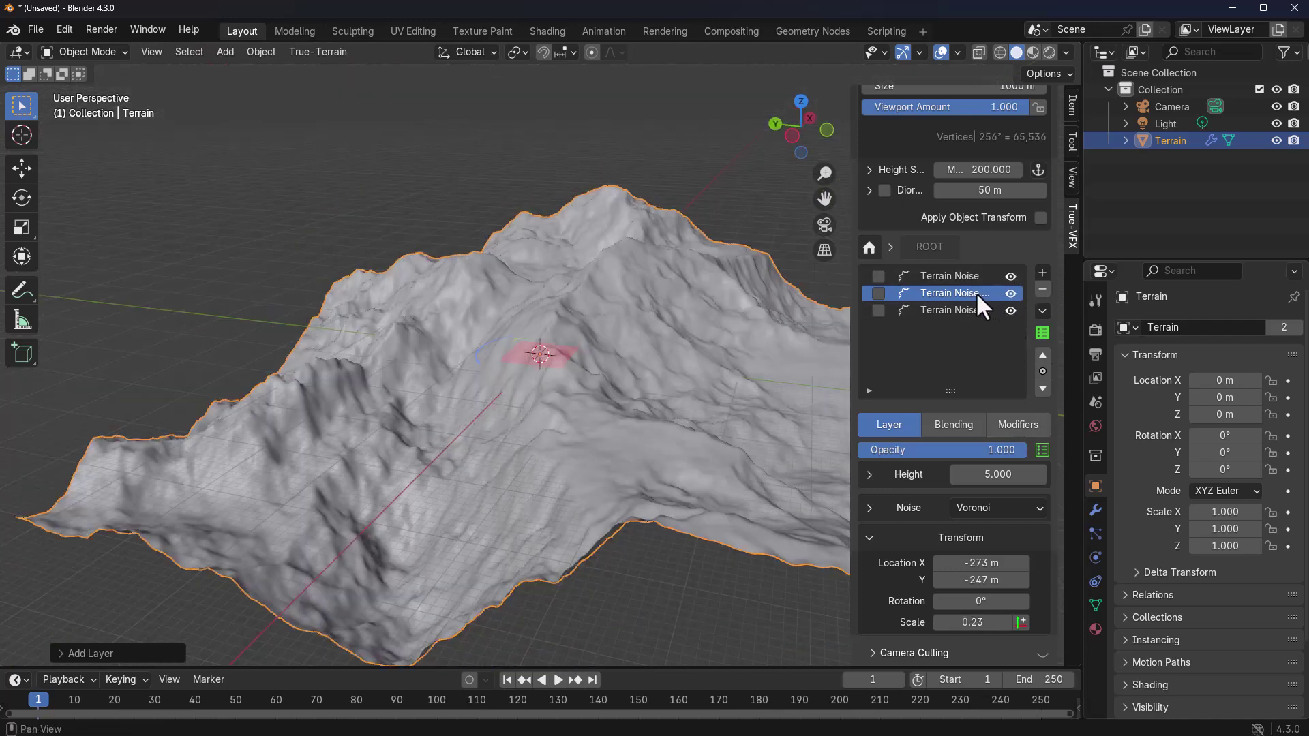
Move a Terrain Noise layer up and back to second place, then hide all three layers
middle_click_drag(616, 420, 723, 391)
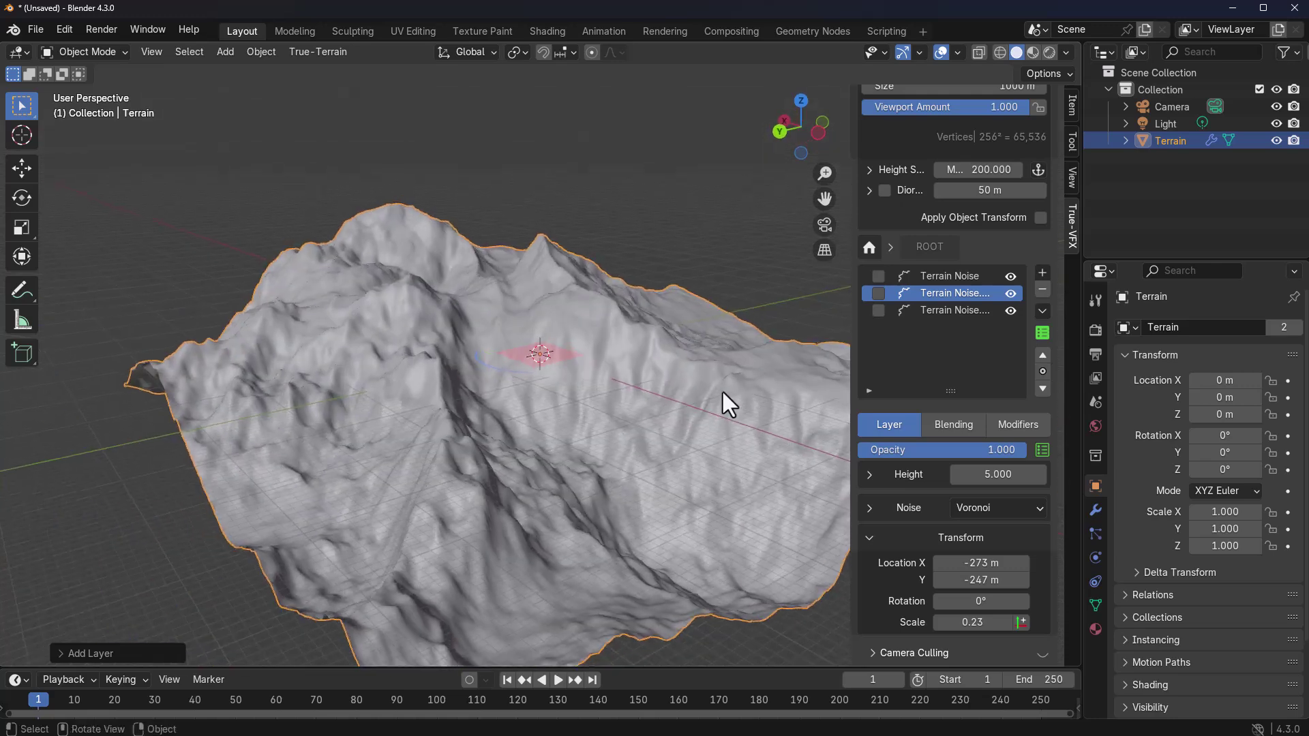
left_click(1043, 356)
left_click(1044, 388)
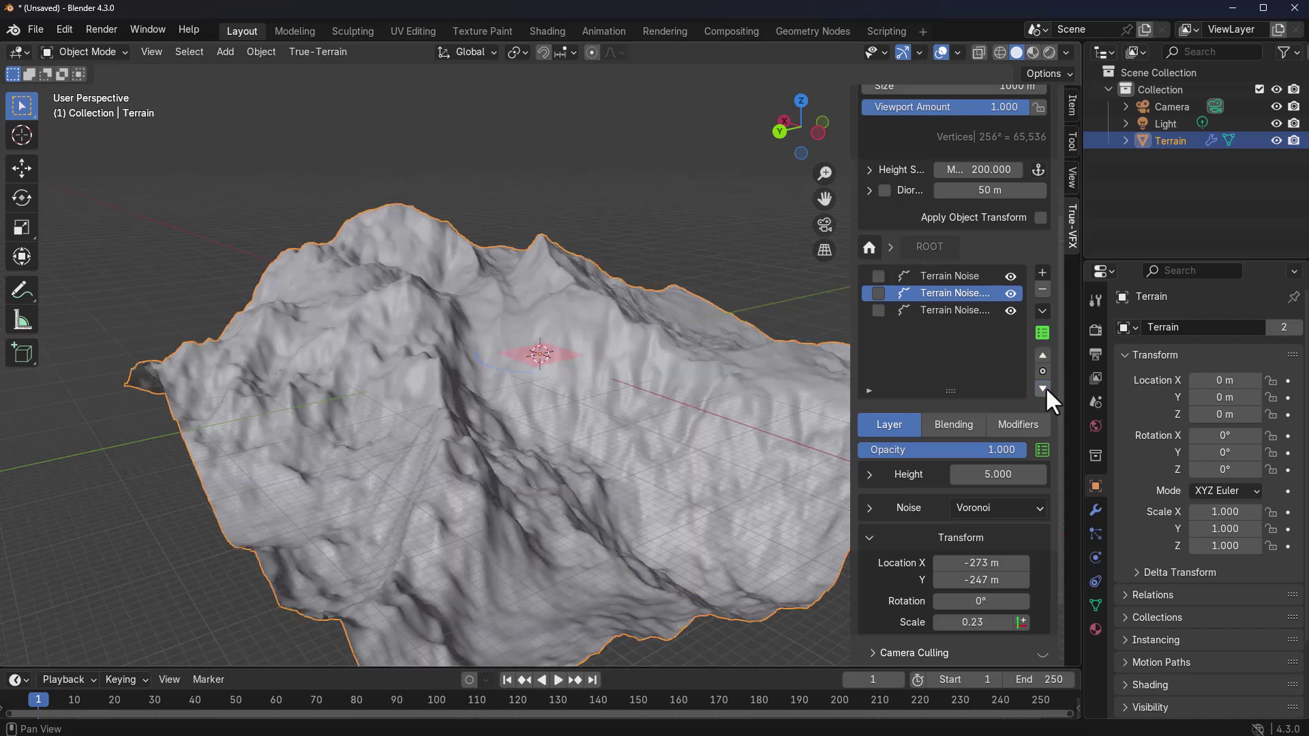
middle_click_drag(708, 429, 603, 480)
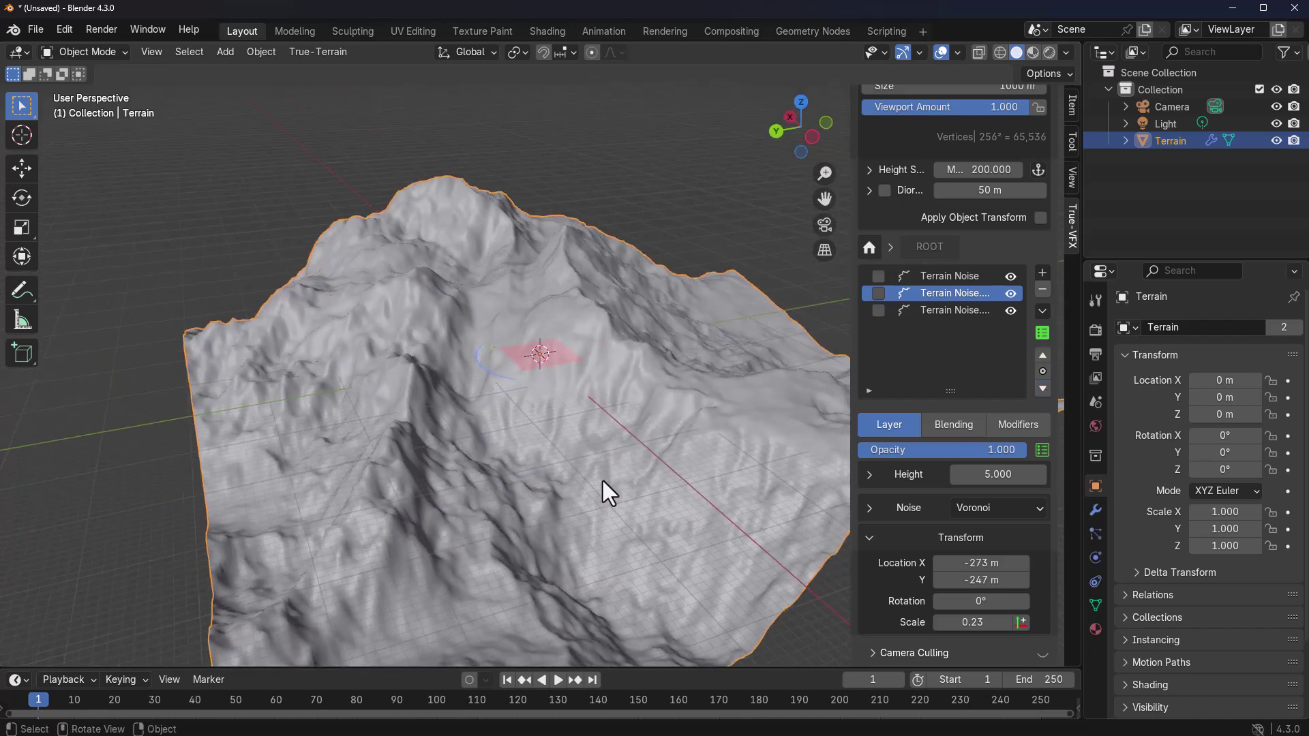
left_click_drag(1010, 310, 1011, 273)
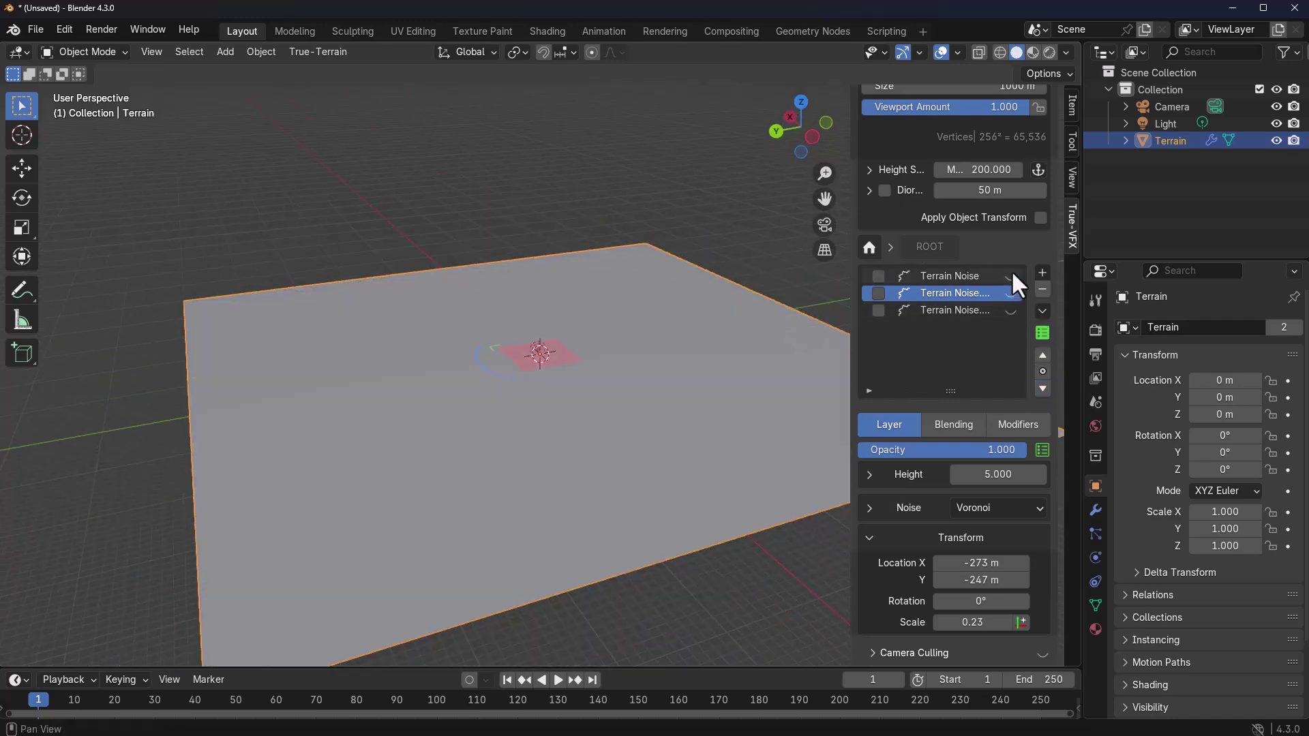
Add a Height Map layer using tVFX Mountain 02 and slide its relief along X
left_click(1042, 272)
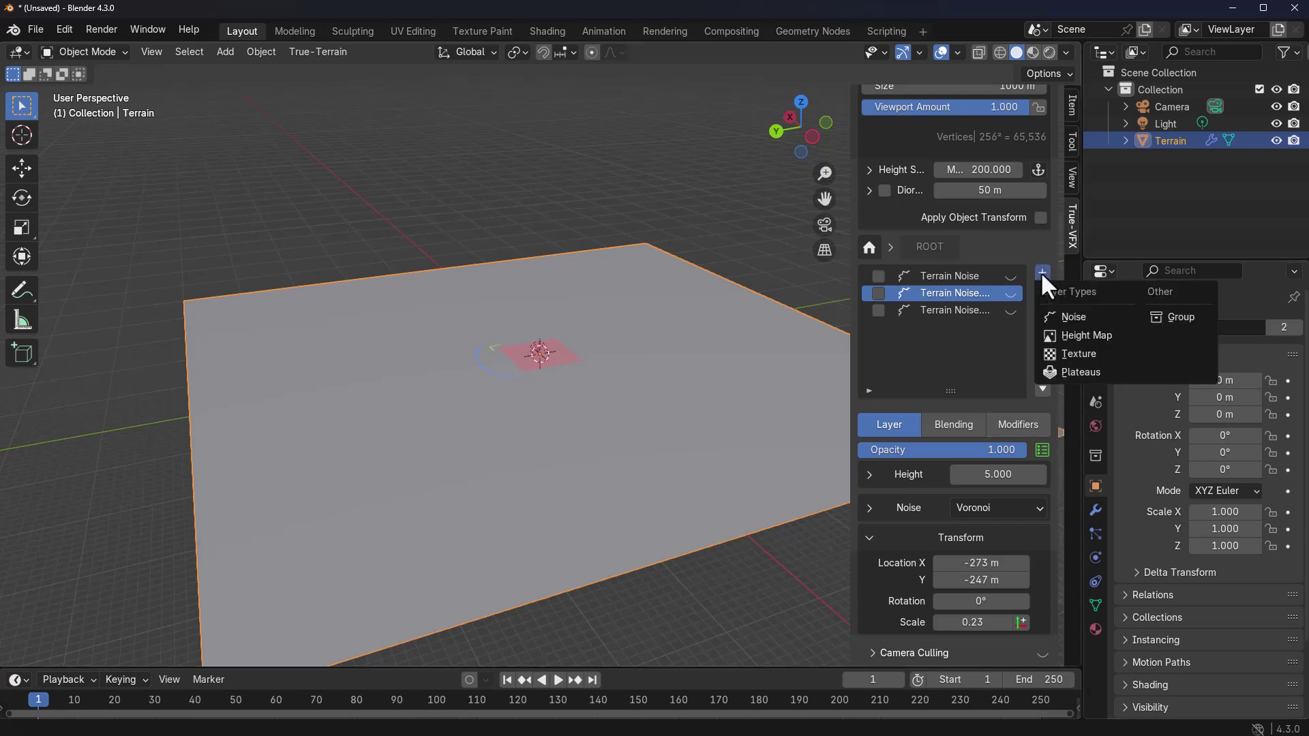
left_click(1086, 335)
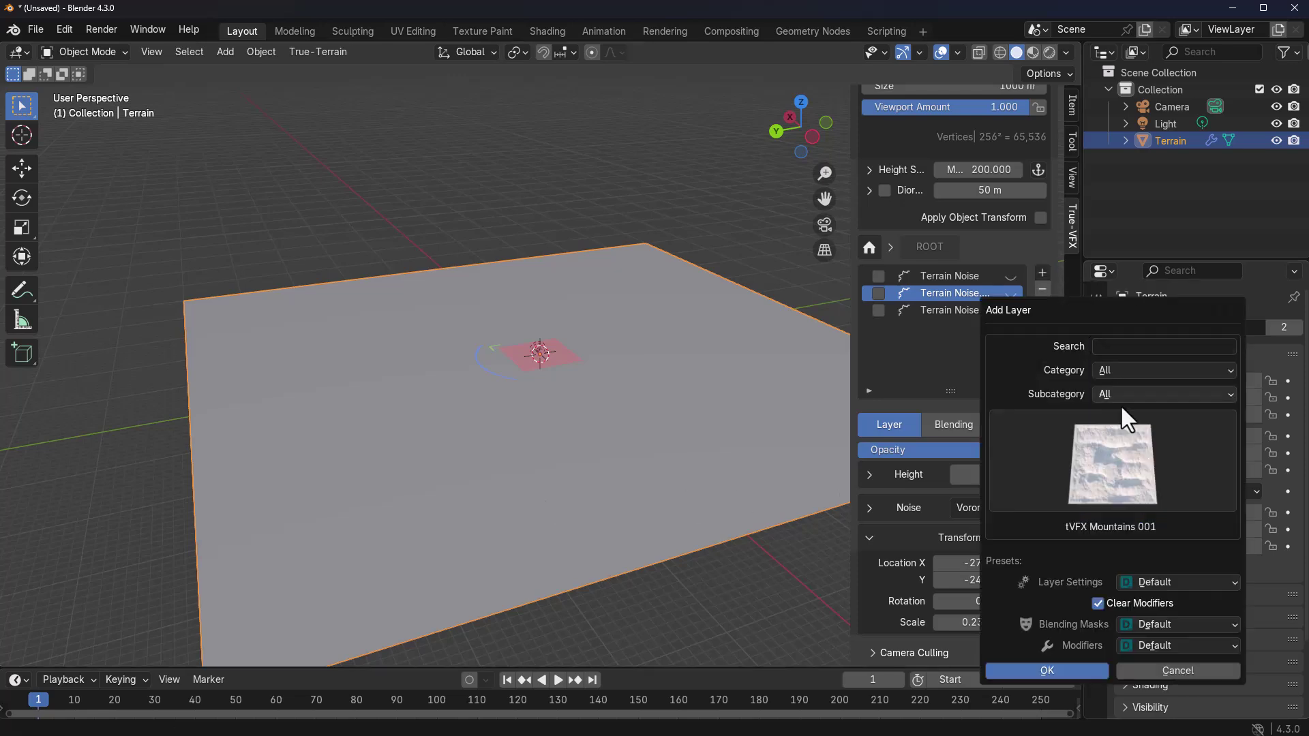
left_click(1105, 446)
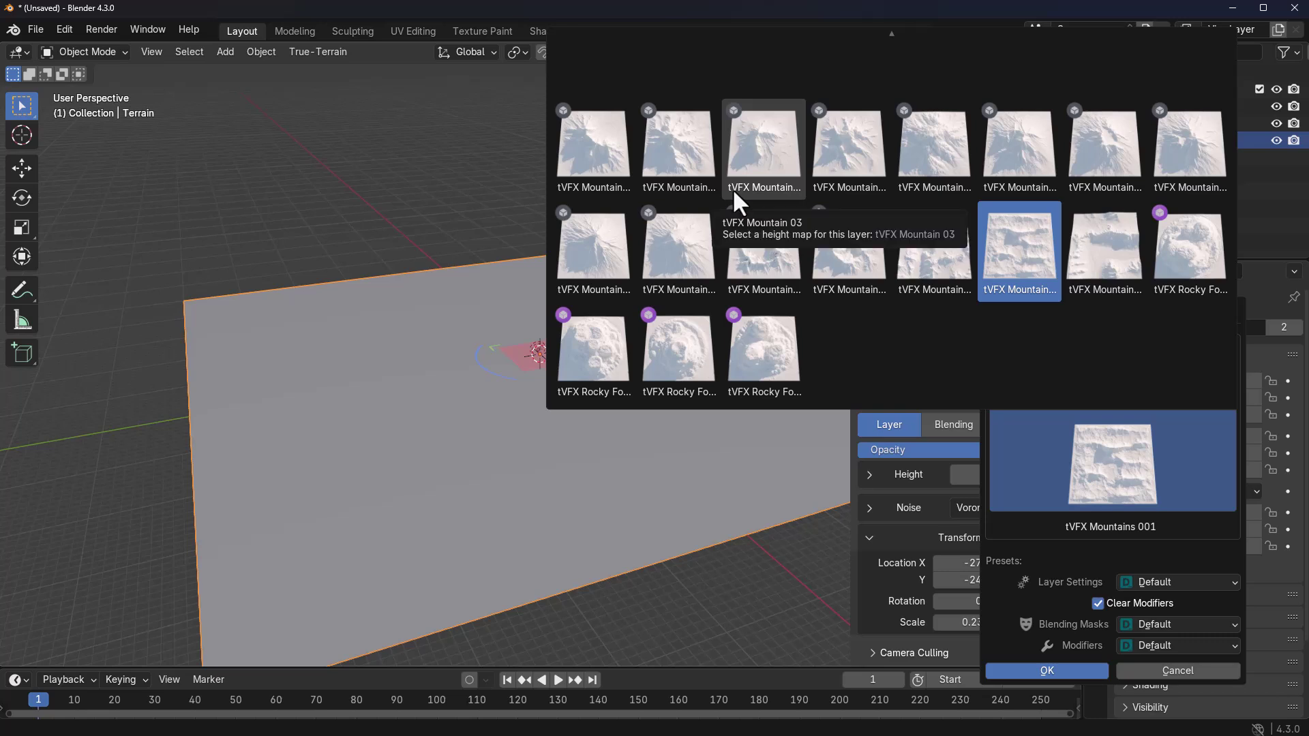
left_click(681, 139)
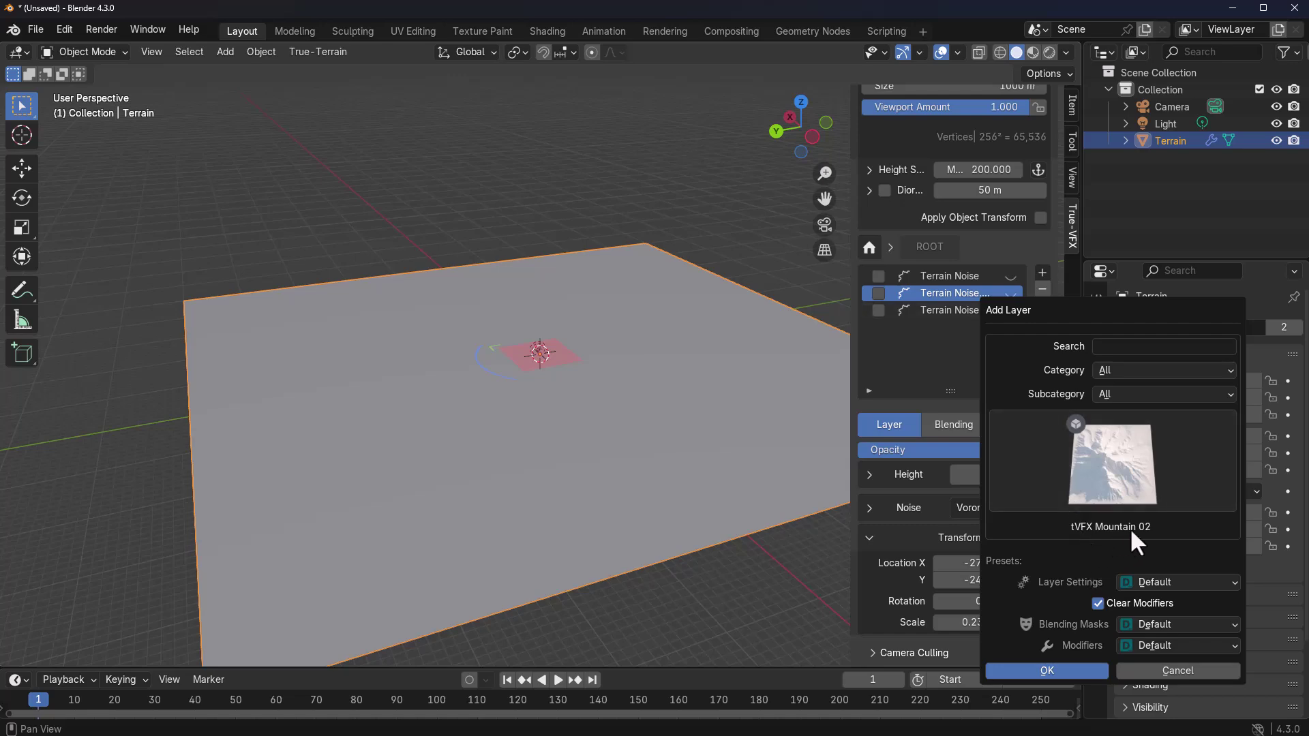
left_click(1072, 669)
middle_click_drag(616, 370, 551, 388)
left_click_drag(551, 388, 561, 259)
scroll(560, 259, "down", 4)
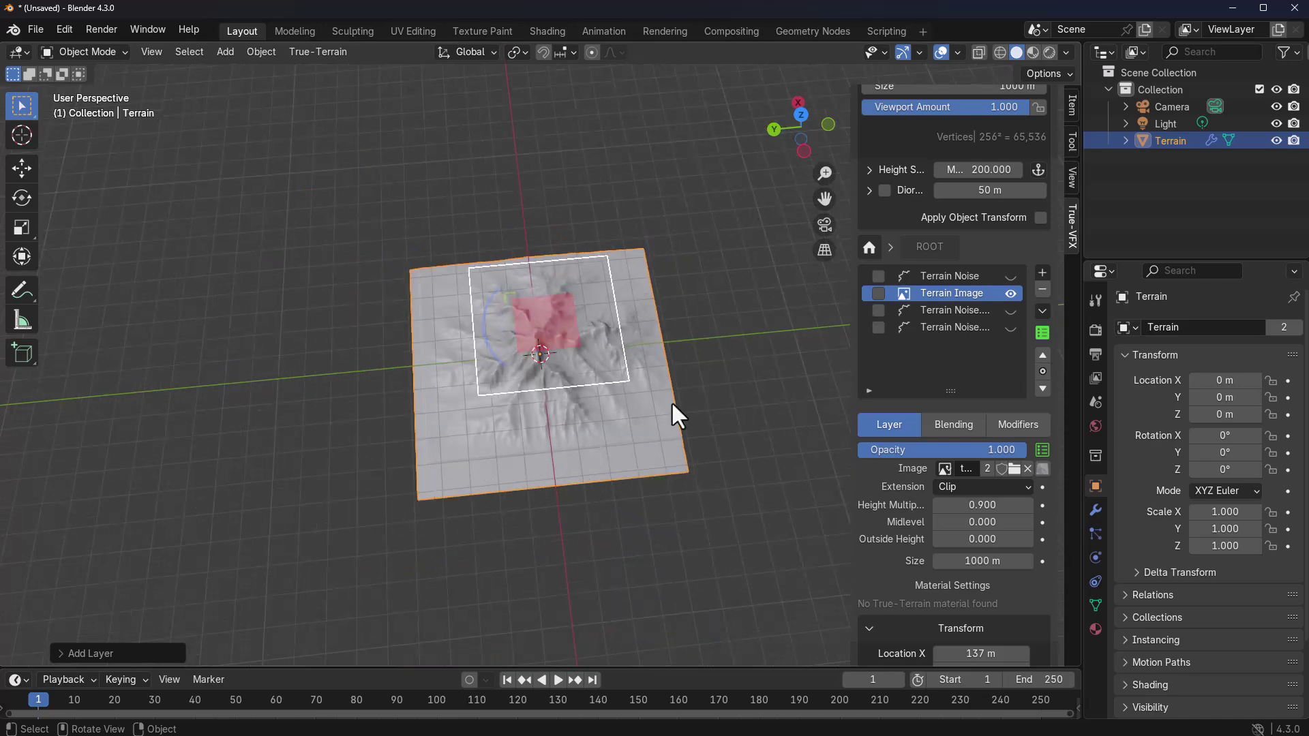
scroll(914, 531, "up", 5)
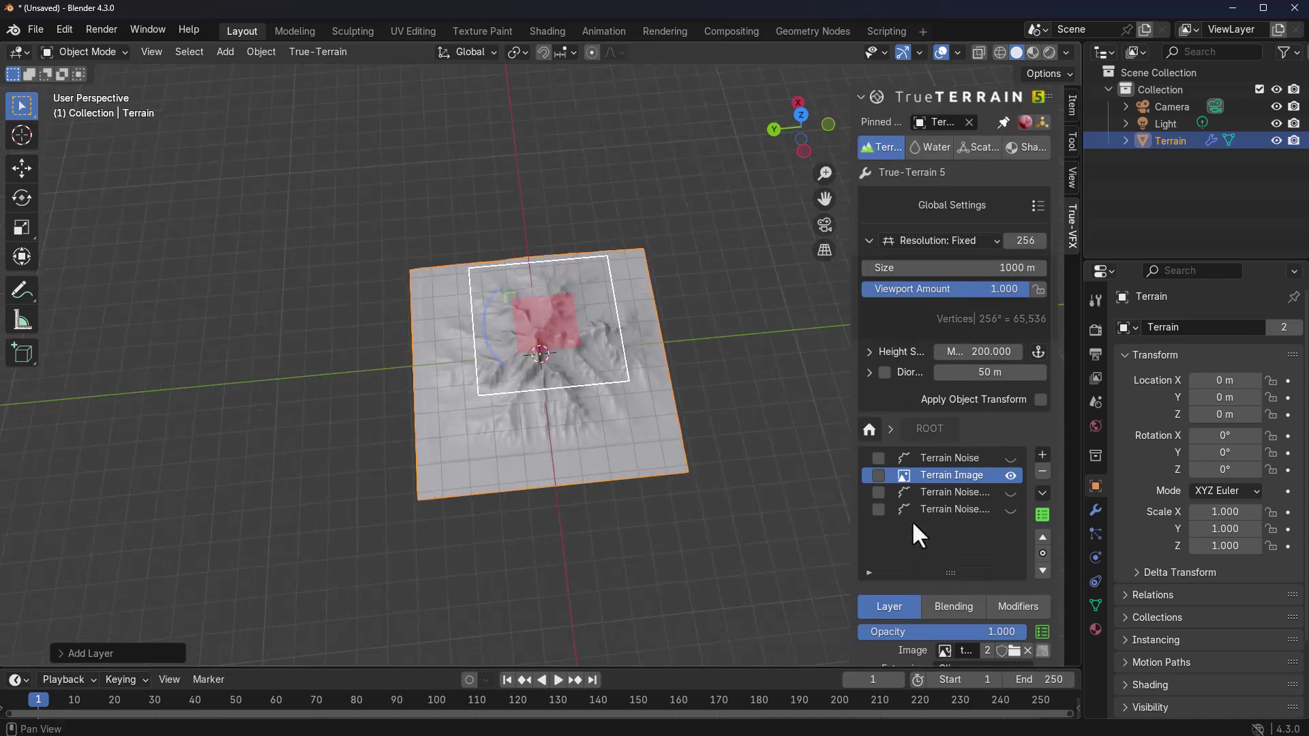
left_click(920, 269)
left_click(878, 268)
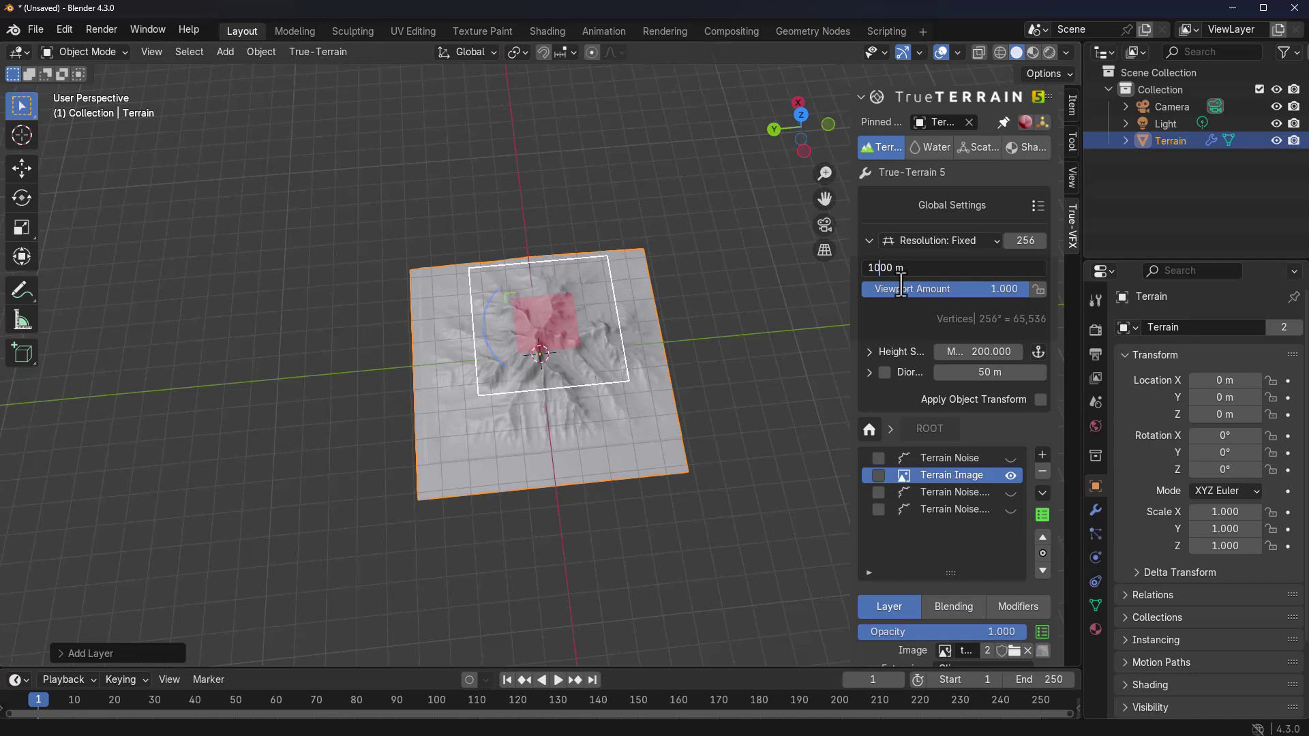
type("0")
key("Return")
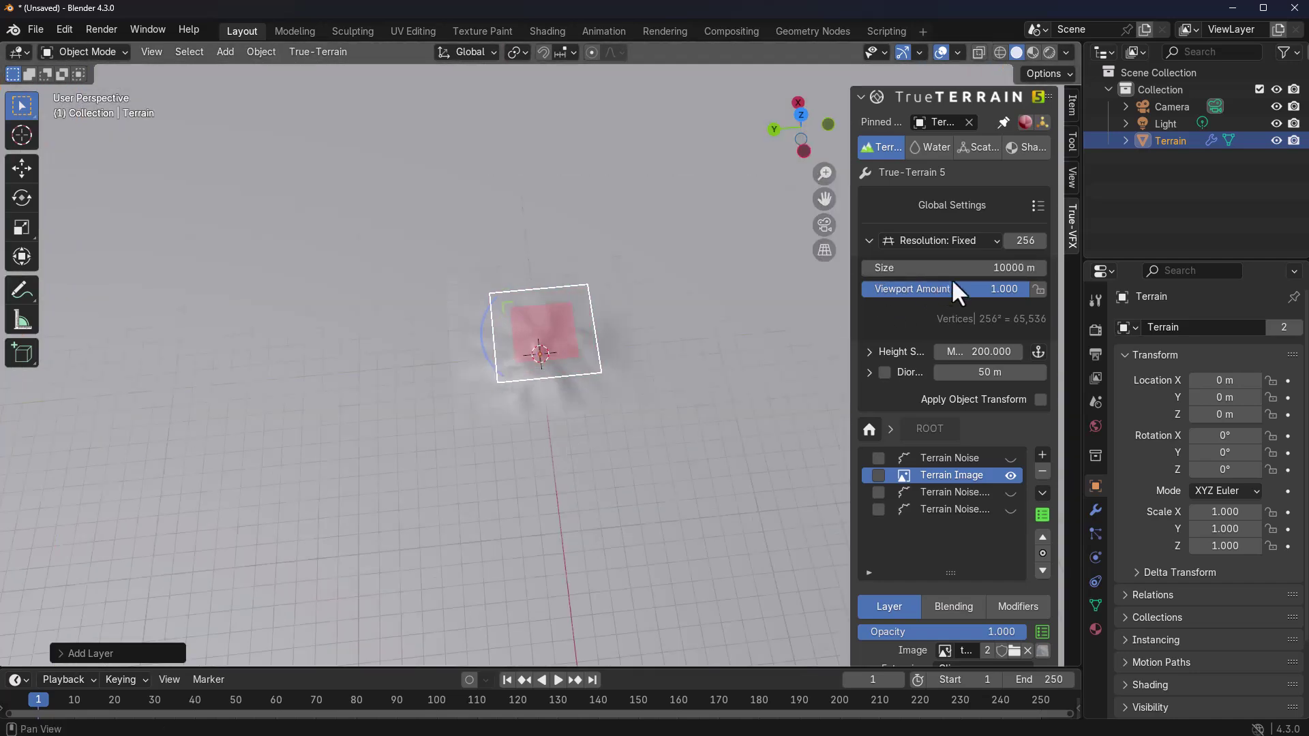
left_click(965, 268)
left_click(879, 268)
key("Return")
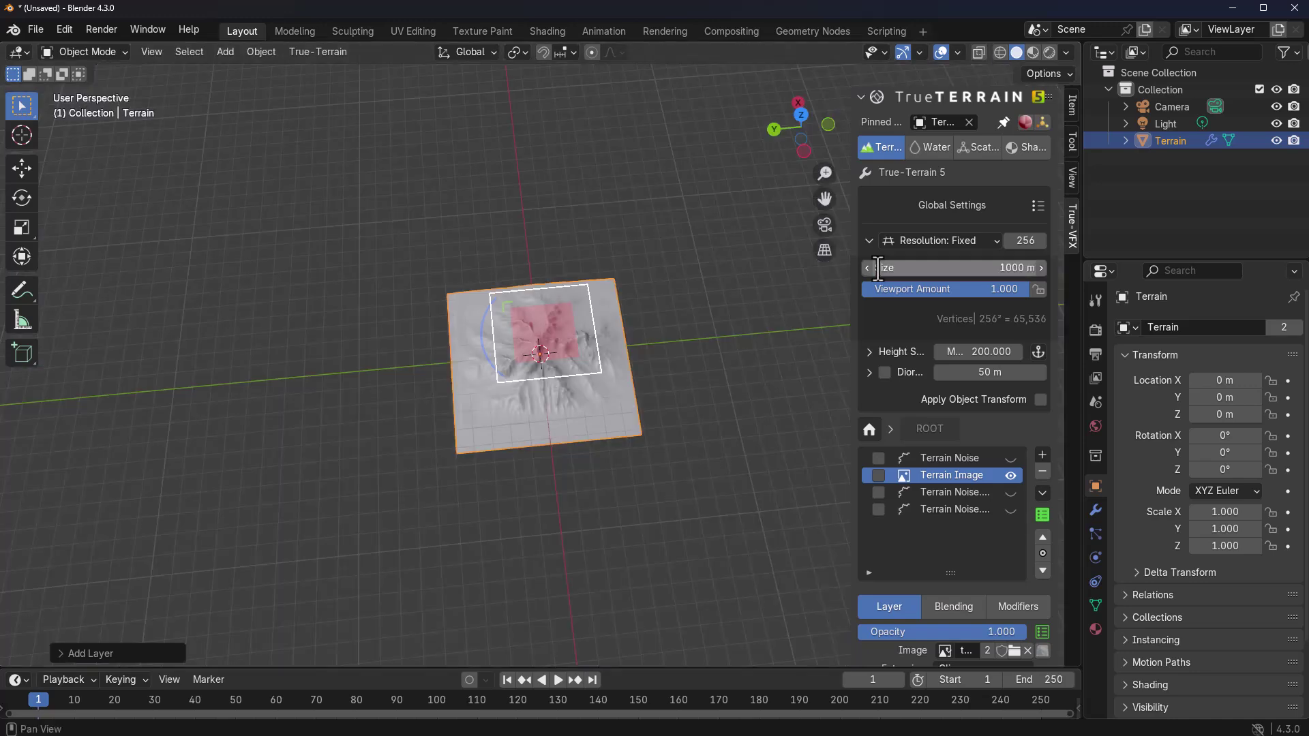
middle_click_drag(446, 461, 573, 319)
scroll(573, 334, "up", 2)
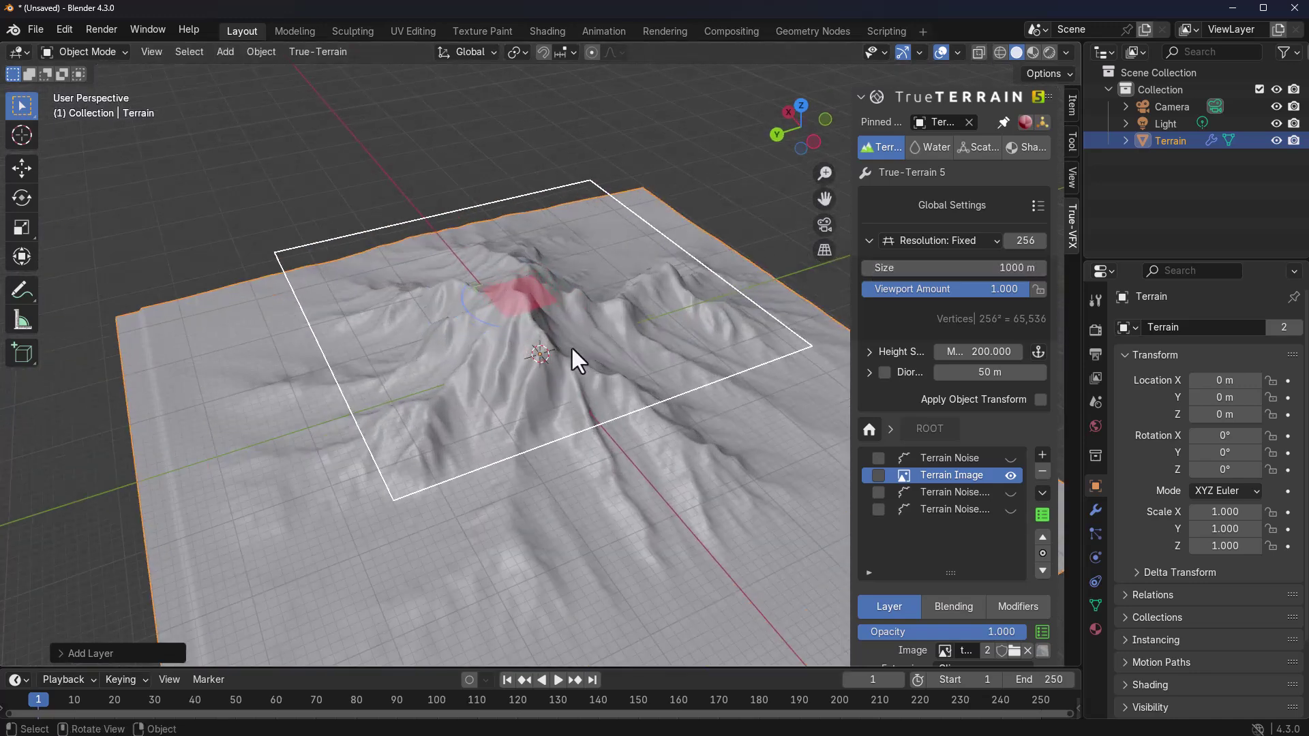
scroll(955, 566, "down", 5)
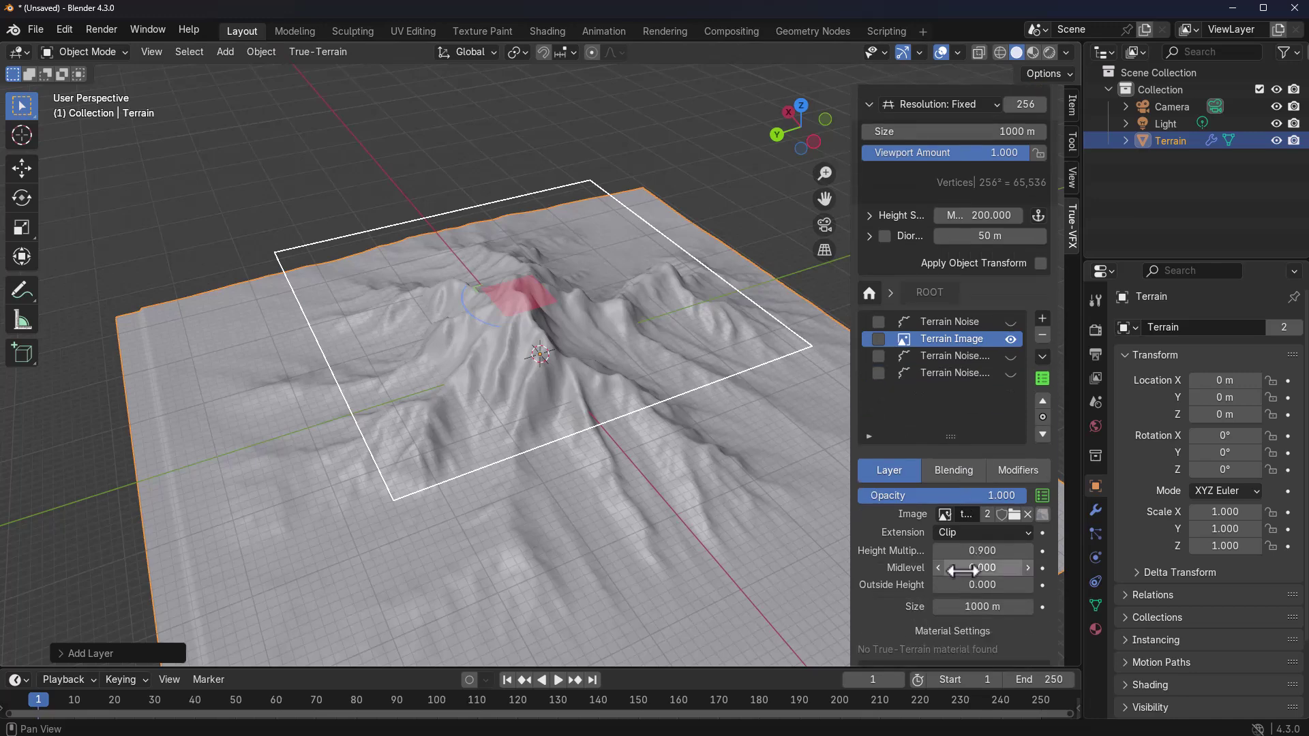
Shrink the mountain image layer to about 909 m at 0.52 opacity, reposition it, and tile it with Repeat
left_click_drag(980, 611, 716, 611)
left_click_drag(968, 495, 888, 495)
left_click_drag(536, 298, 611, 138)
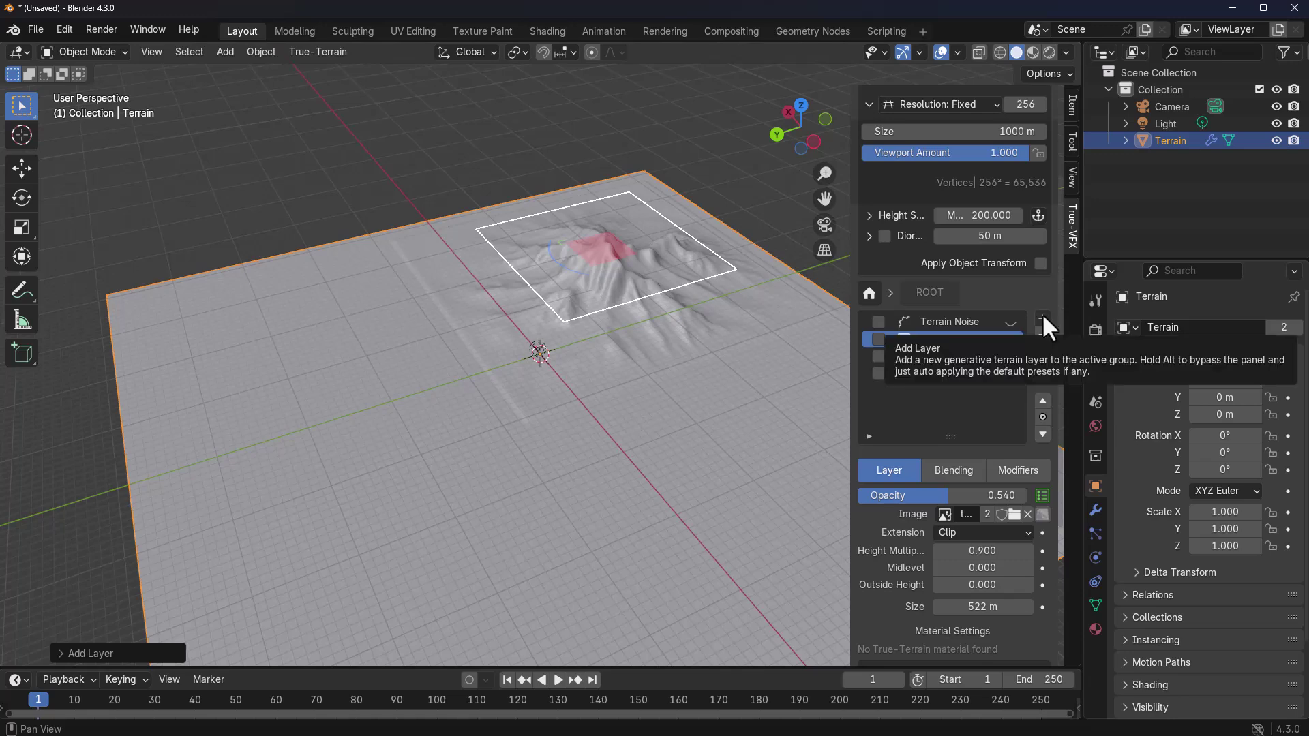
left_click(982, 533)
left_click(982, 567)
left_click_drag(607, 259, 771, 280)
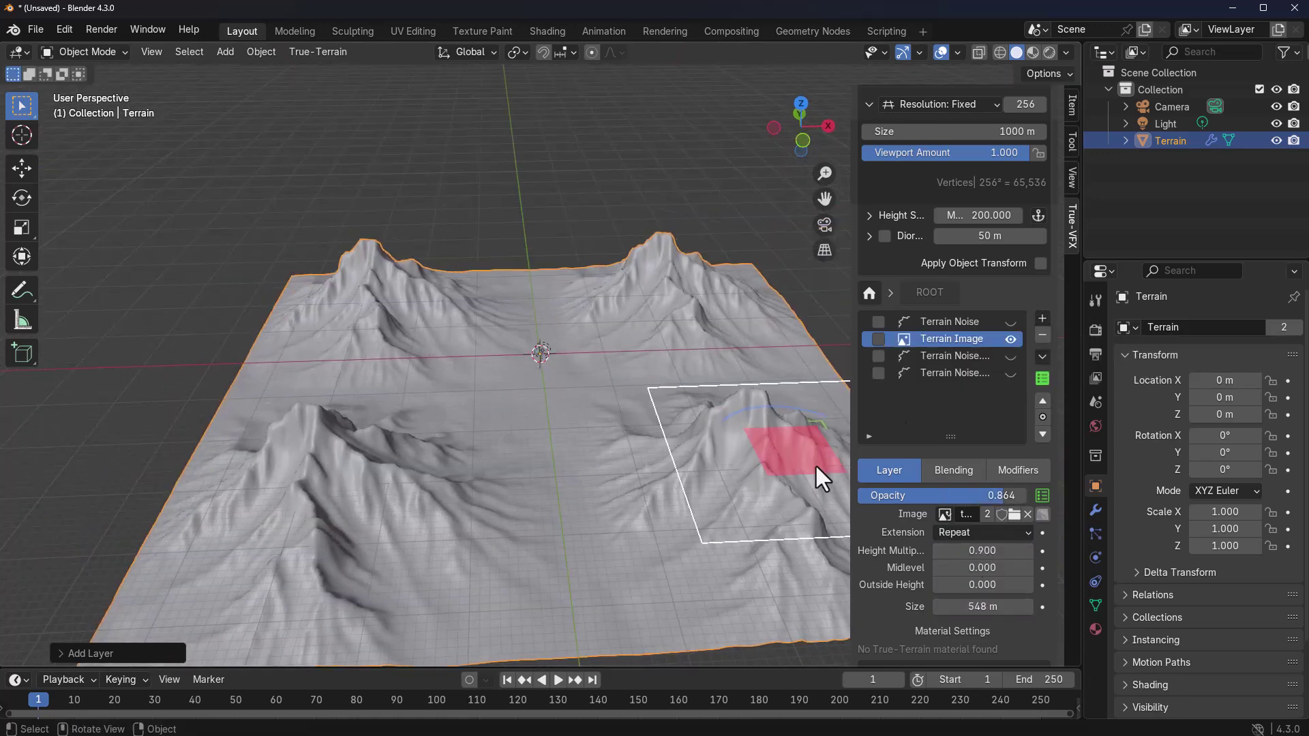
left_click_drag(806, 469, 806, 466)
Add another Height Map image layer to the terrain
left_click(1042, 284)
left_click(1074, 363)
left_click(982, 498)
Make the image layer extend its edge heights outward and nudge it across the terrain
left_click(972, 533)
left_click_drag(559, 370, 542, 375)
left_click_drag(542, 375, 542, 375)
Re-enable the Terrain Noise layer, move it up the stack, and lower its opacity to about 0.2
left_click(1010, 288)
left_click(951, 288)
left_click(1043, 401)
left_click(1043, 401)
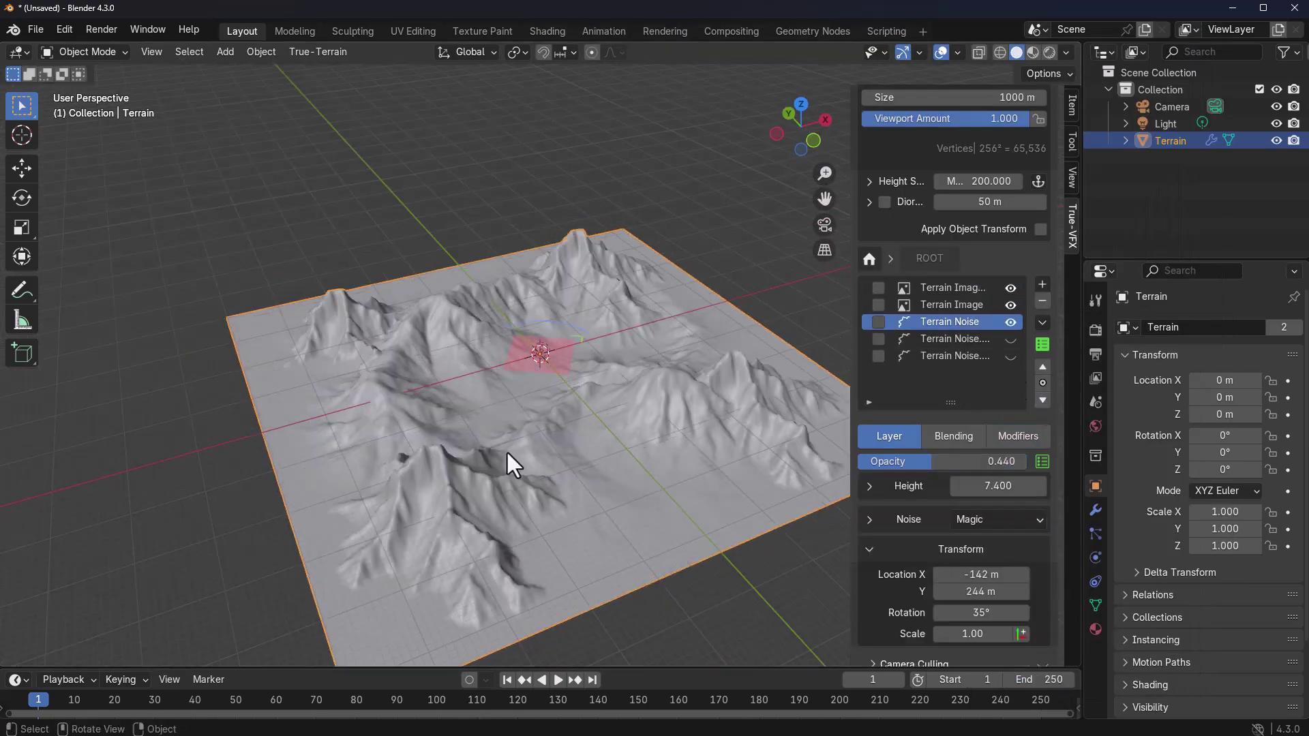
left_click(1041, 364)
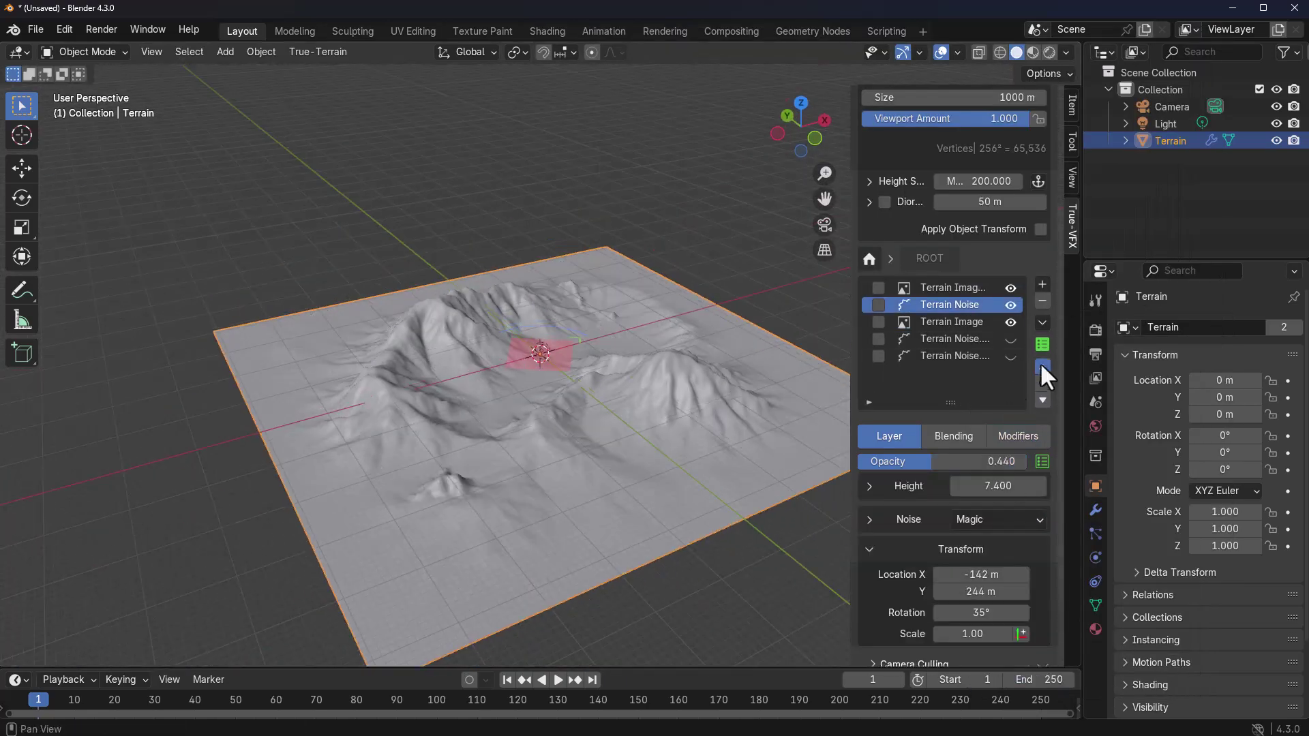
left_click(1041, 364)
left_click_drag(932, 463, 891, 463)
Add the tVFX Rocky Formation 04 height map as a new image layer on top
middle_click_drag(572, 389, 585, 391)
scroll(585, 390, "down", 2)
left_click(1042, 284)
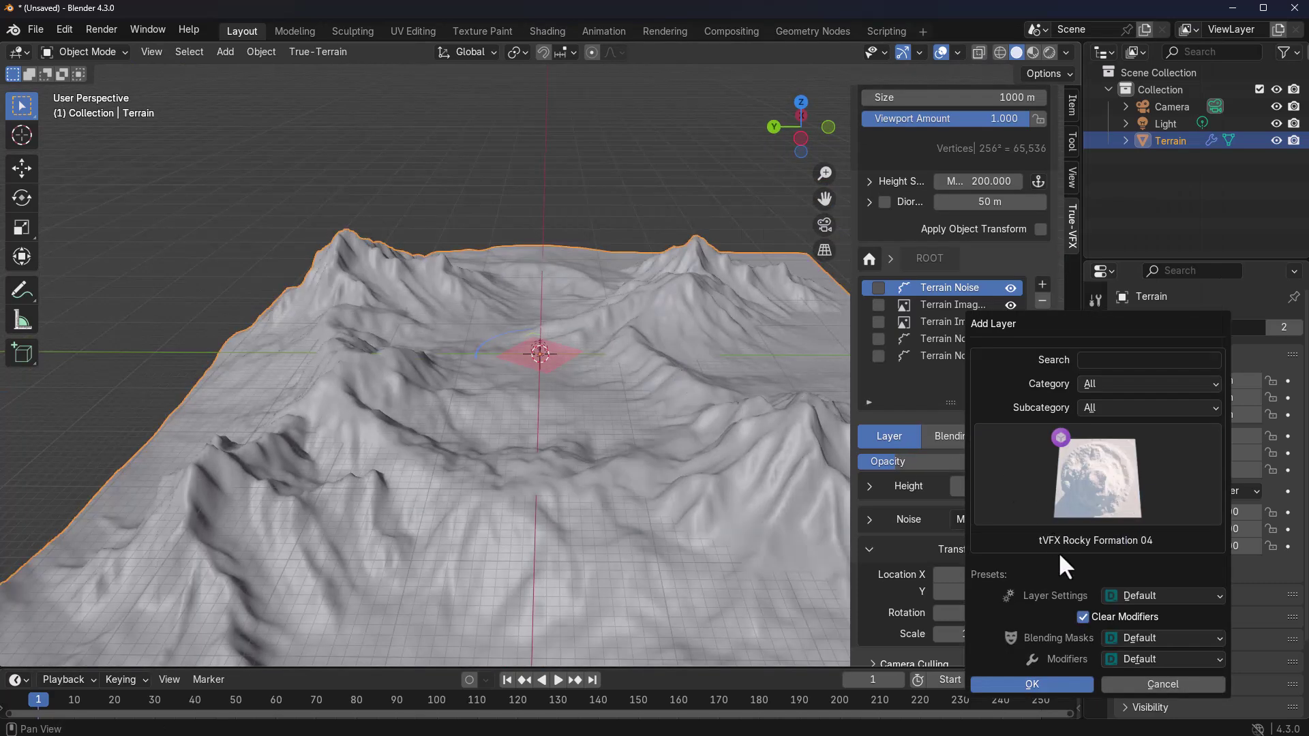
left_click(1048, 682)
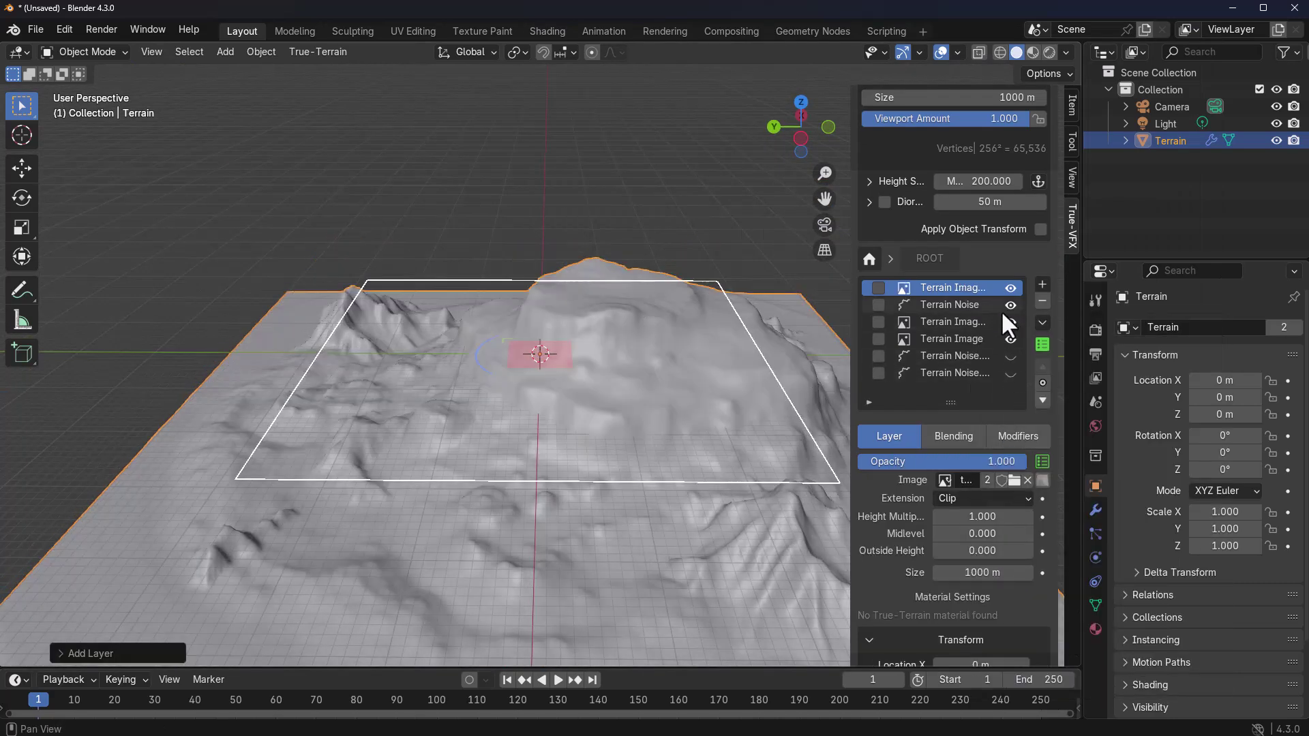
Hide the Terrain Noise and older Terrain Image layers, and set the new layer's Size to 500 m
left_click(1009, 305)
left_click(1011, 322)
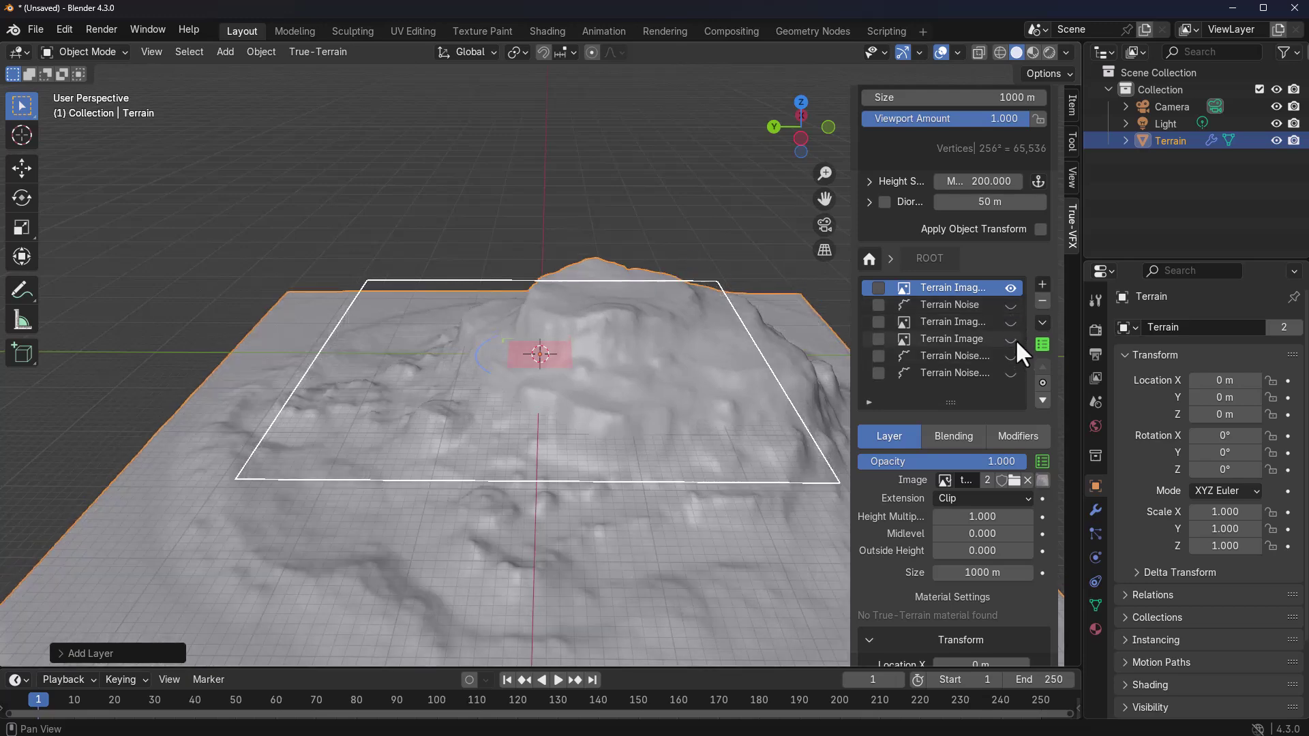
scroll(566, 456, "down", 5)
middle_click_drag(518, 473, 718, 551)
left_click(983, 573)
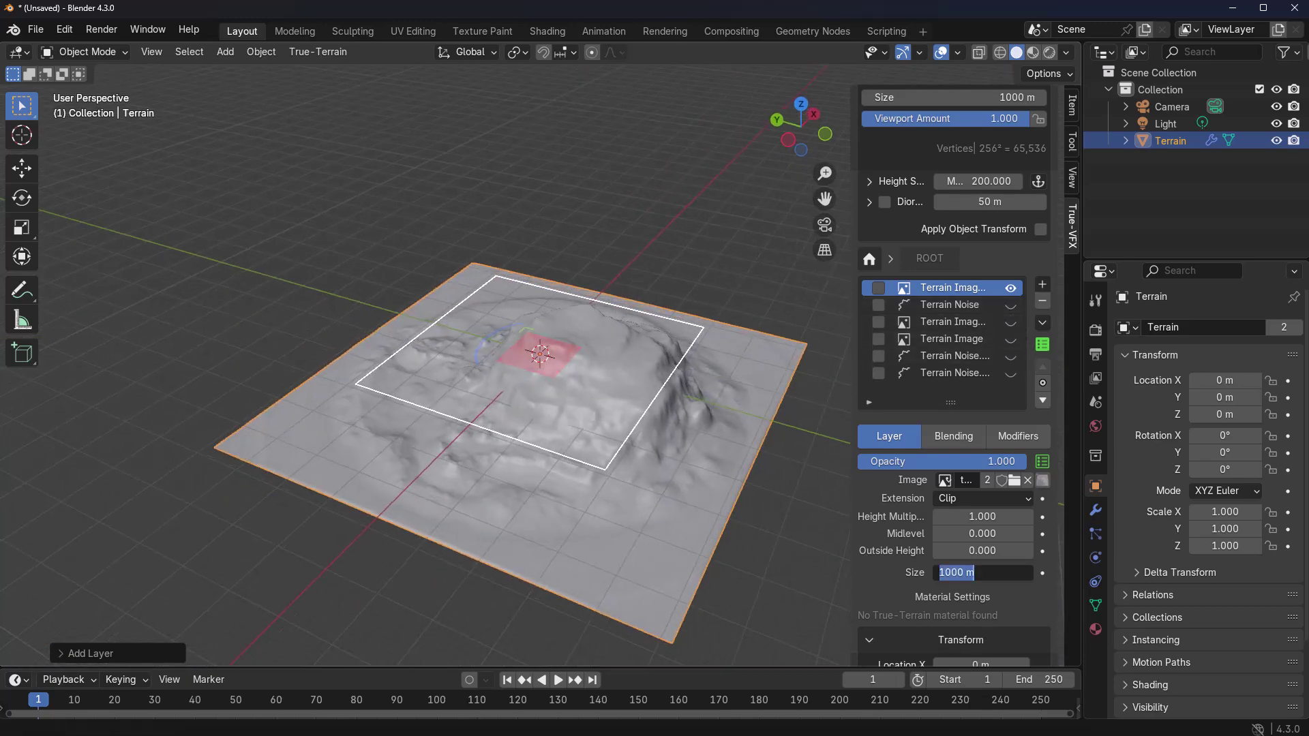
type("500")
key("Return")
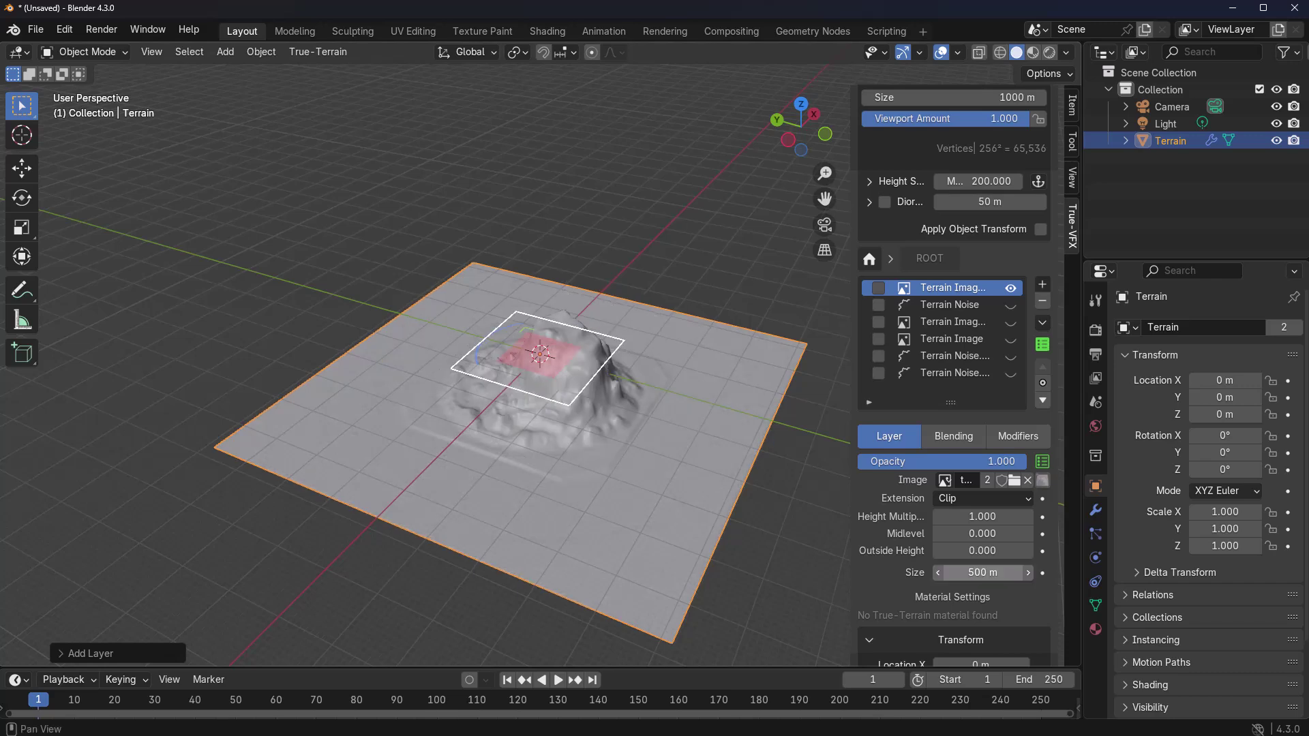
Try Repeat, then Extend extension on the image layer, and shift it right to 23 m
left_click(976, 494)
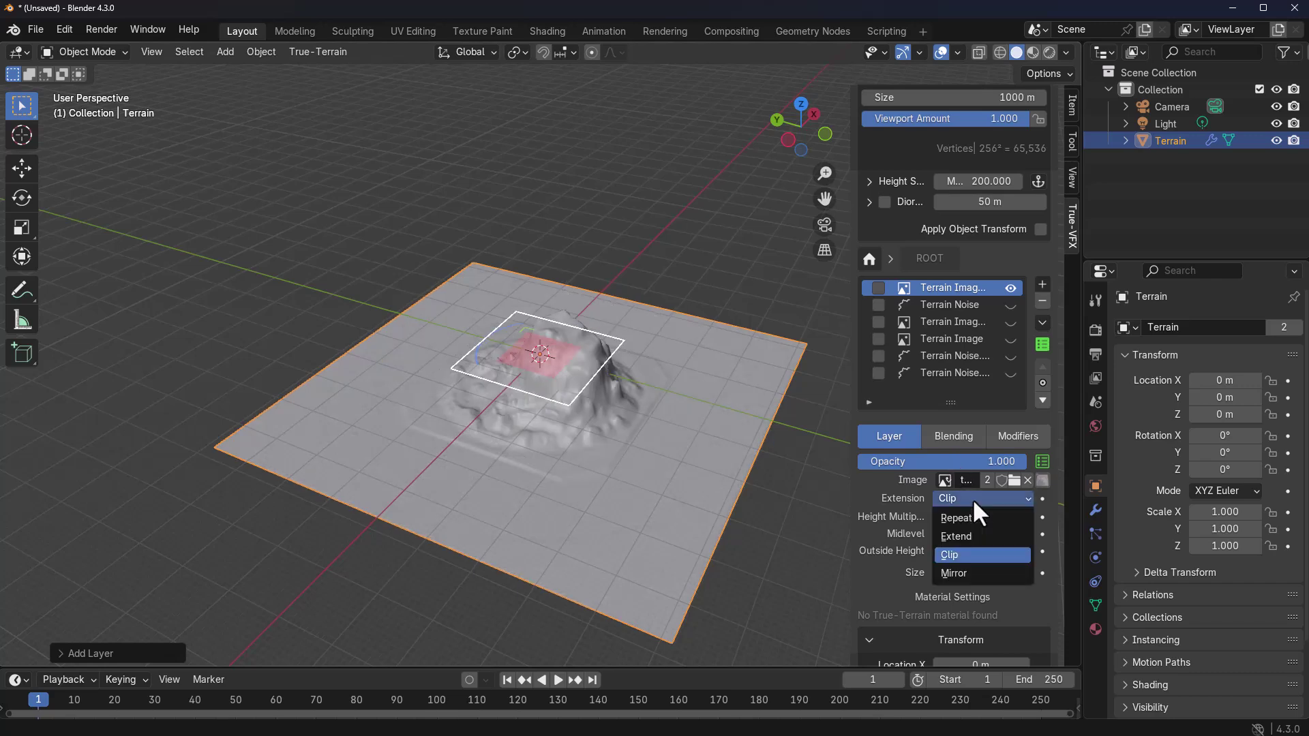
left_click(972, 518)
middle_click_drag(614, 444, 539, 357)
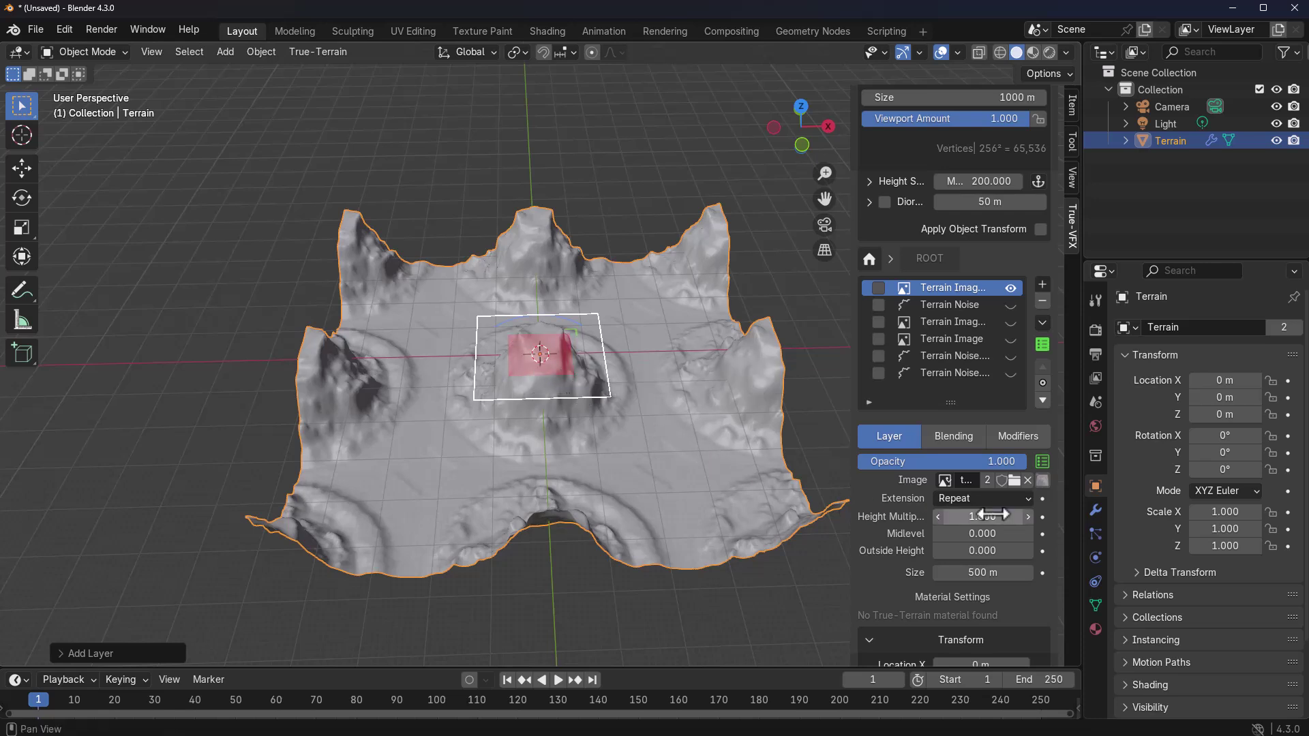
left_click(1004, 500)
left_click(988, 533)
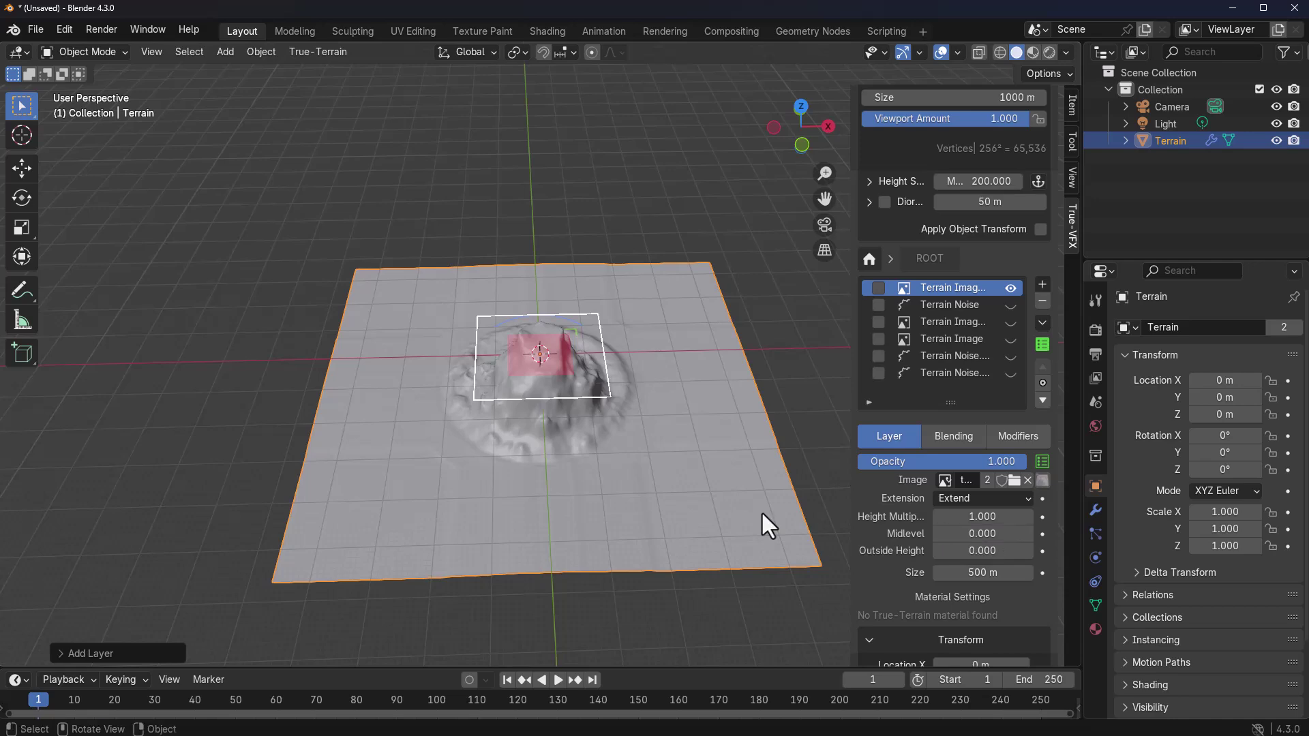
scroll(570, 456, "up", 3)
scroll(546, 395, "down", 1)
mouse_move(546, 395)
left_mouse_down()
mouse_move(612, 391)
mouse_move(713, 317)
mouse_move(501, 412)
mouse_move(560, 405)
left_mouse_up()
Try Mirror extension, rotate the image layer slightly, then settle on Clip extension
left_click(950, 496)
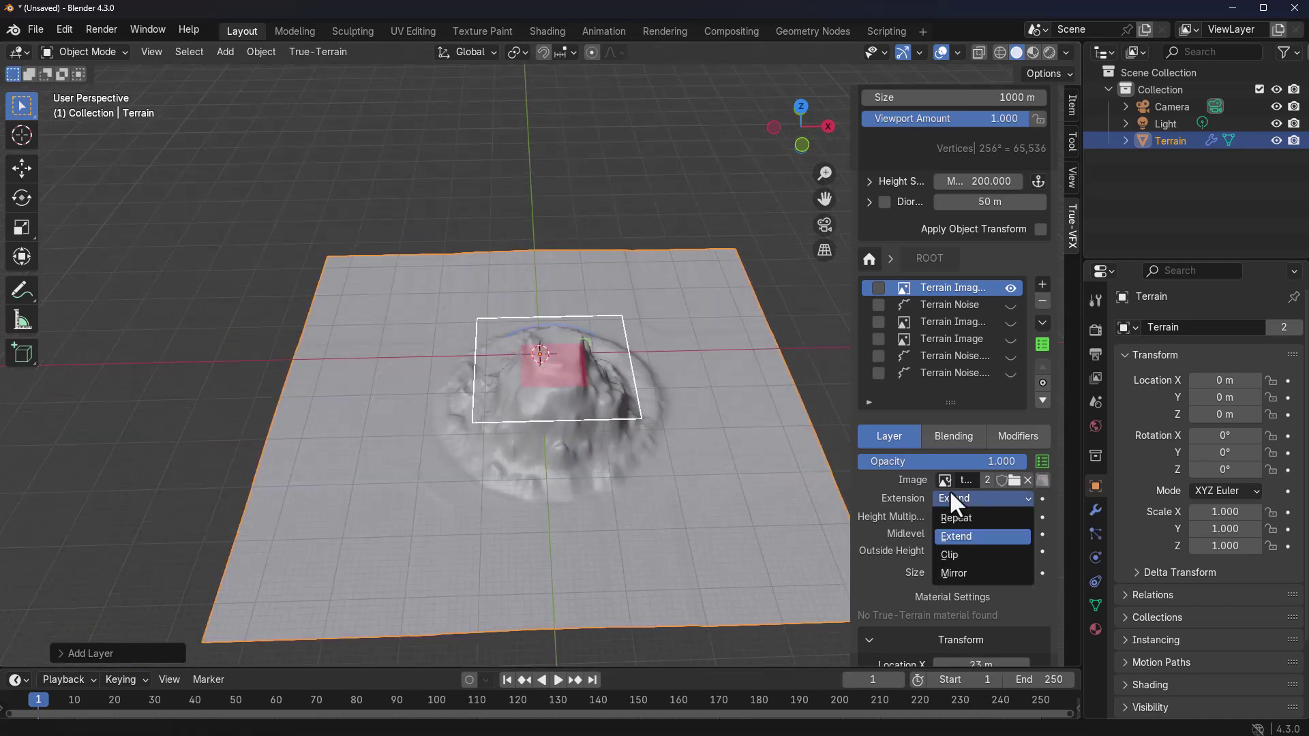
left_click(956, 573)
middle_click_drag(613, 470, 529, 378)
left_click_drag(592, 342, 622, 378)
left_click(982, 499)
left_click(969, 554)
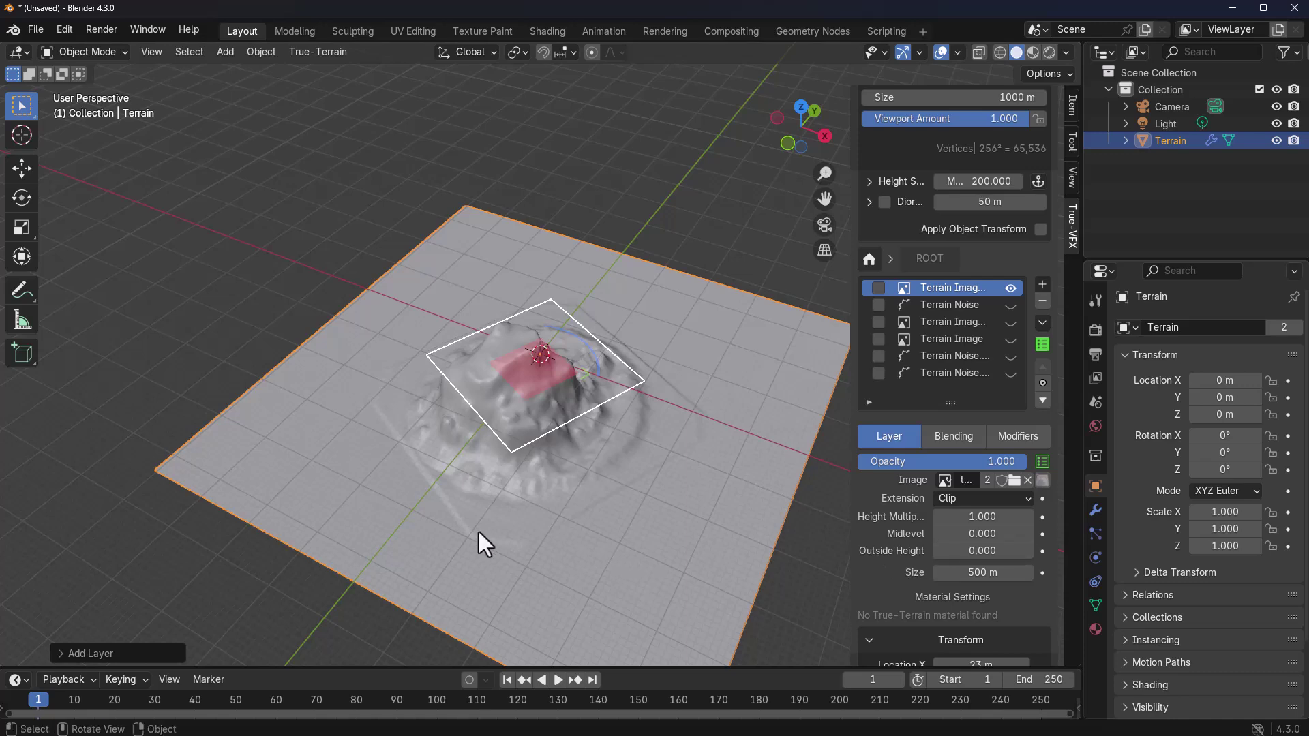
Hide the viewport overlays and set Midlevel to -5.100 and Outside Height to -0.600
middle_click_drag(506, 562, 508, 521)
scroll(504, 539, "up", 4)
scroll(888, 557, "down", 3)
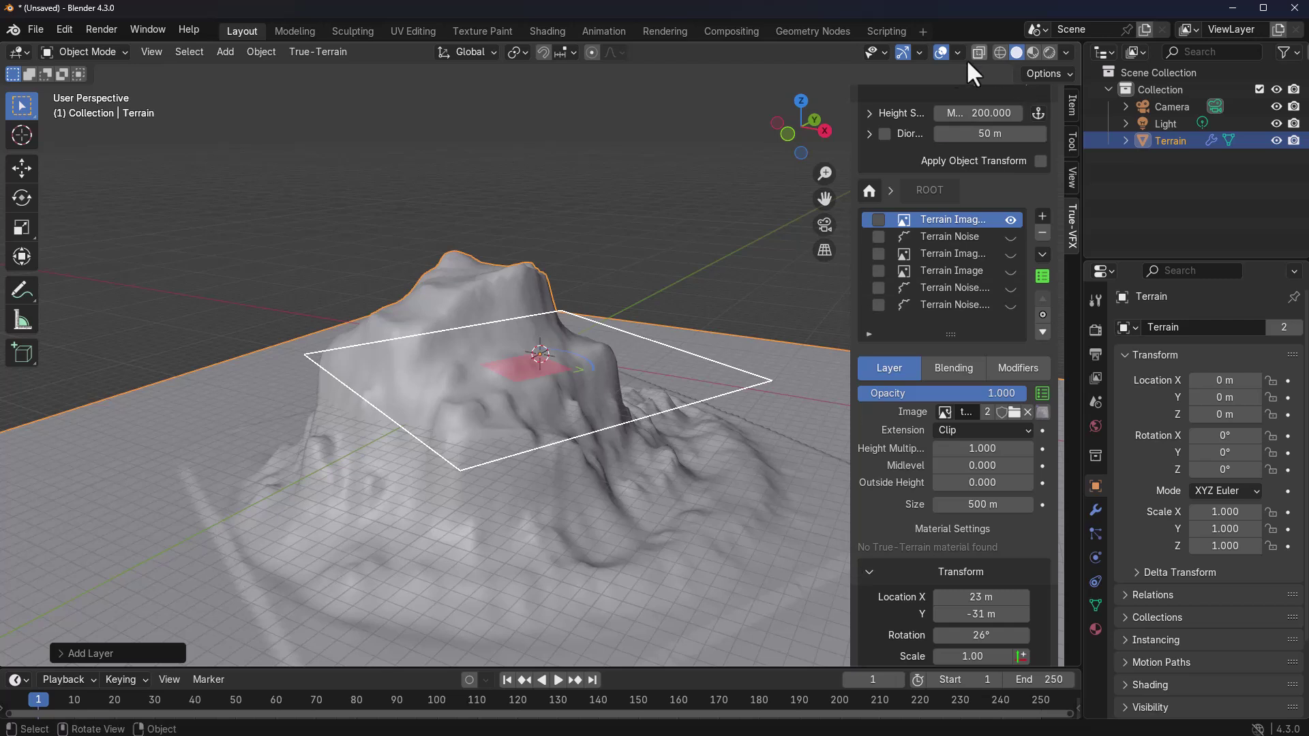
left_click(939, 52)
scroll(534, 379, "down", 2)
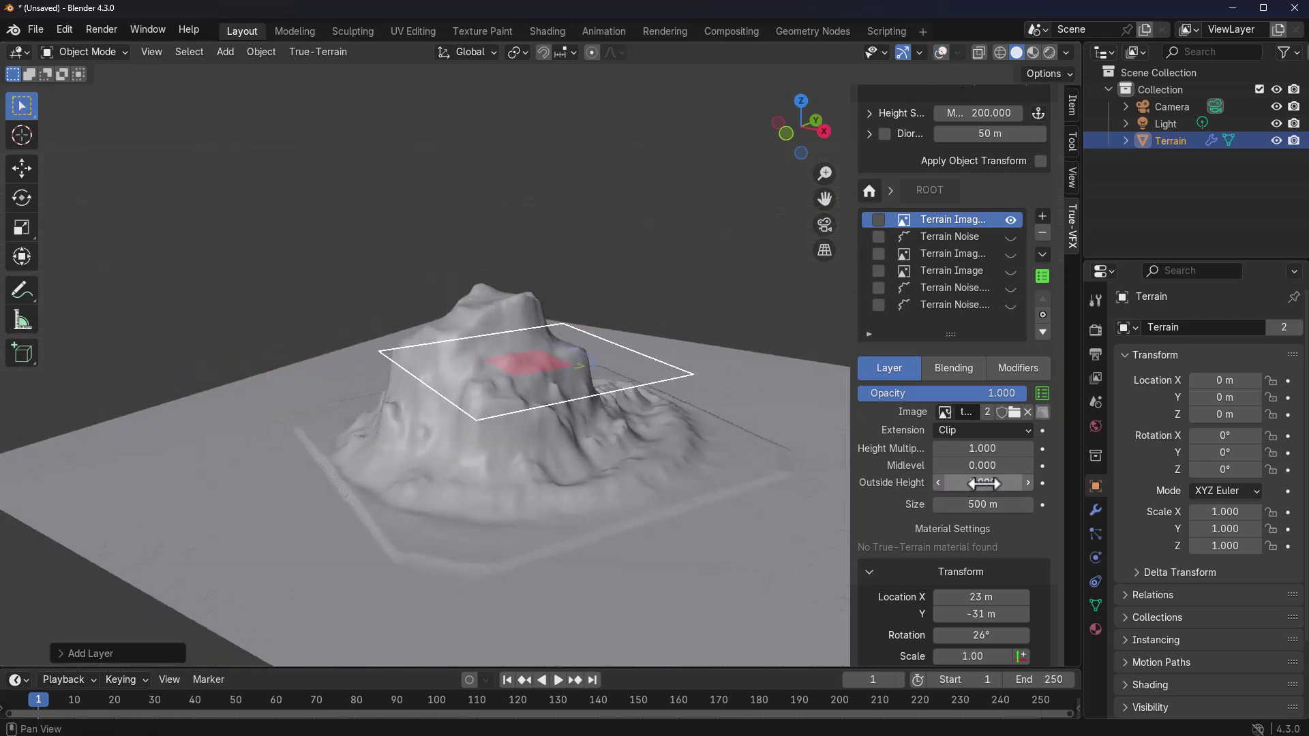
mouse_move(984, 483)
left_mouse_down()
mouse_move(1001, 465)
mouse_move(966, 465)
mouse_move(1014, 483)
mouse_move(964, 483)
left_mouse_up()
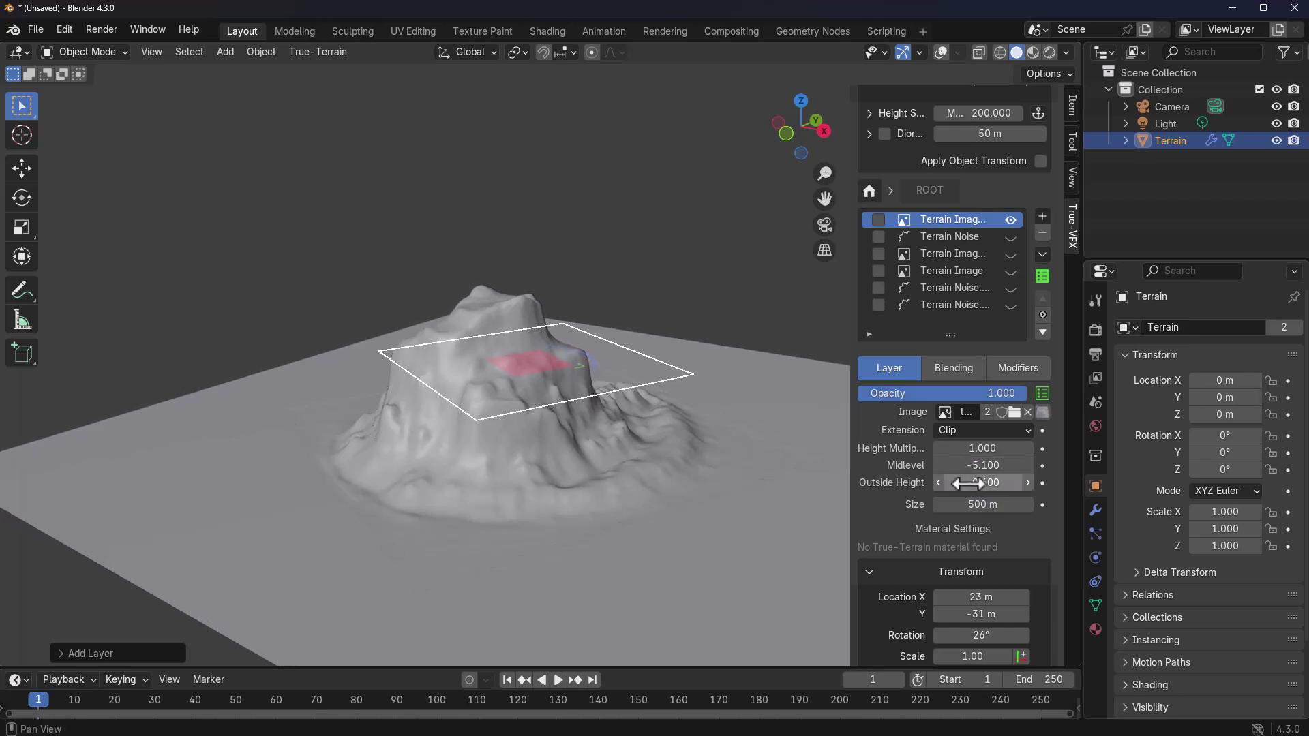
middle_click_drag(561, 491, 616, 547)
Move the Rocky Formation image layer to X 31 m, Y 35 m
scroll(561, 489, "down", 4)
middle_click_drag(559, 487, 521, 480)
left_click_drag(555, 407, 565, 351)
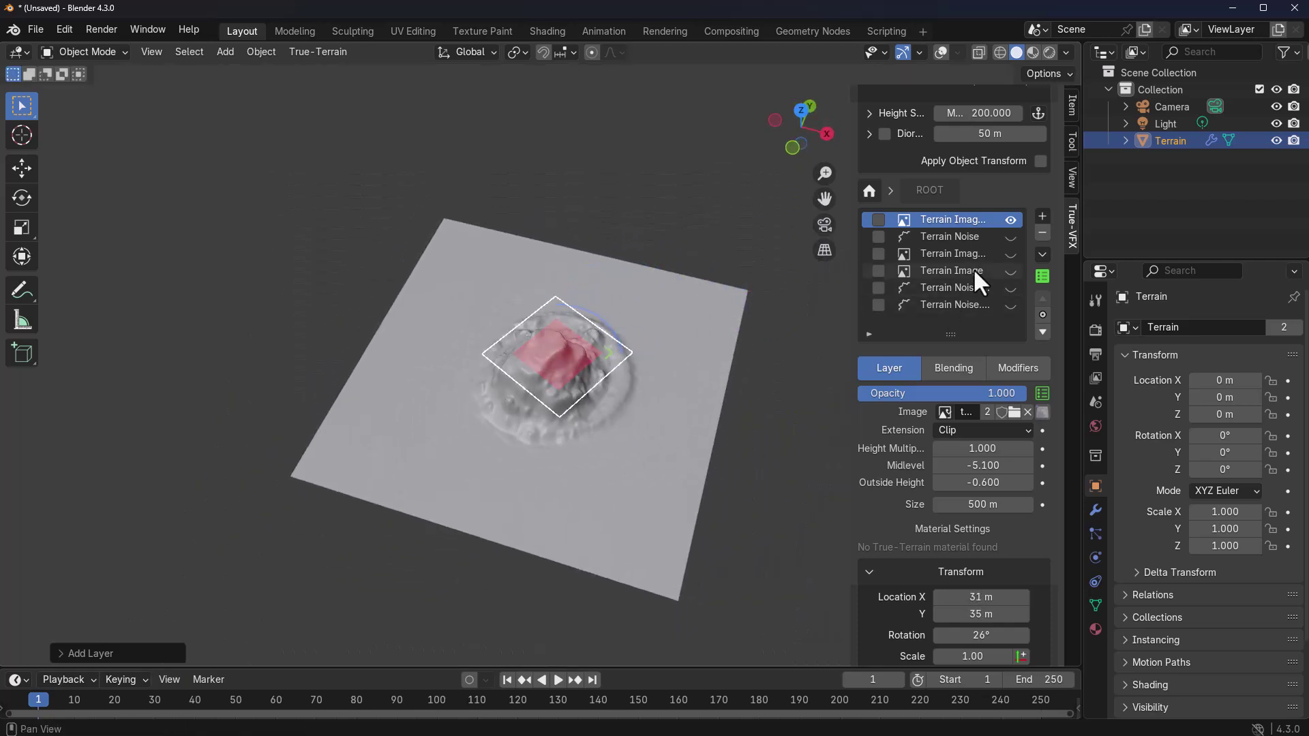
Make the third and fourth Terrain Image layers visible again
left_click(1011, 253)
left_click(1011, 271)
middle_click_drag(538, 478, 675, 431)
scroll(575, 504, "up", 4)
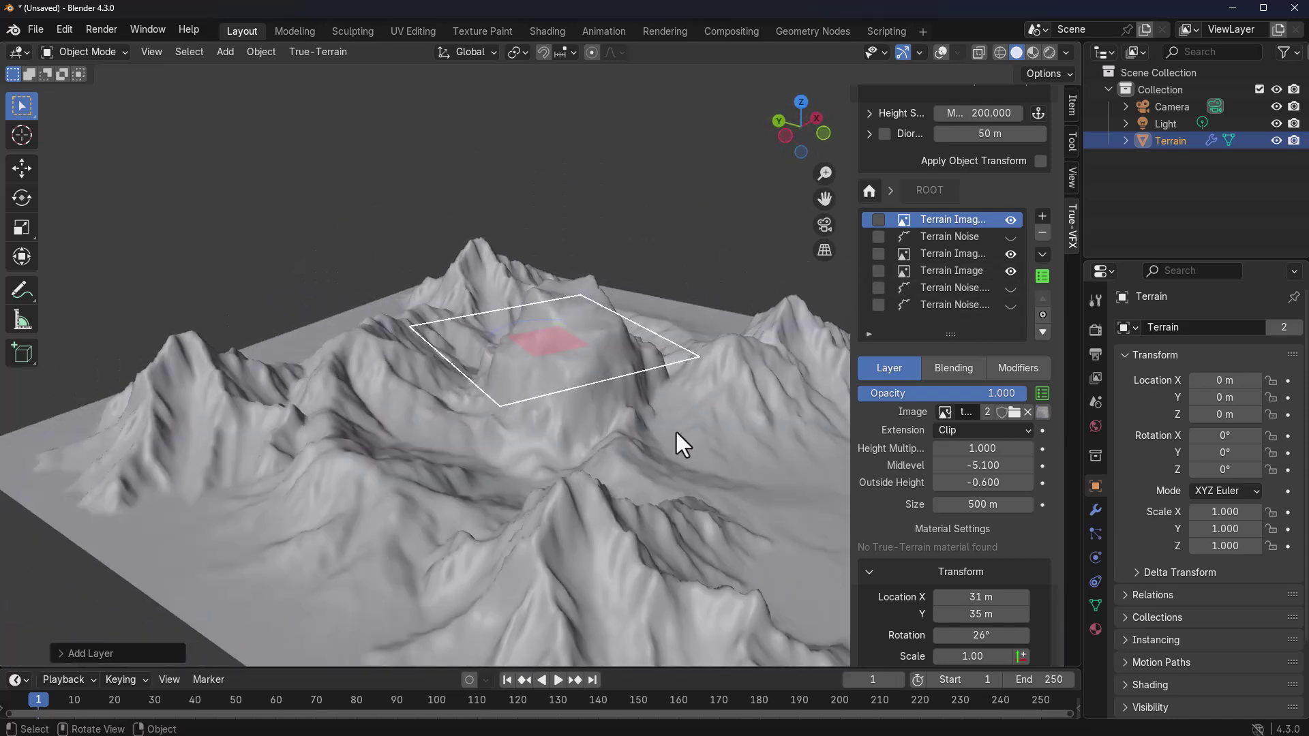
Turn on the Voronoi Terrain Noise layer and set its opacity to 0.172
left_click(1011, 288)
left_click(956, 289)
left_click_drag(969, 393, 912, 393)
scroll(428, 420, "down", 5)
middle_click_drag(427, 420, 539, 433)
scroll(546, 430, "up", 6)
scroll(1031, 266, "up", 2)
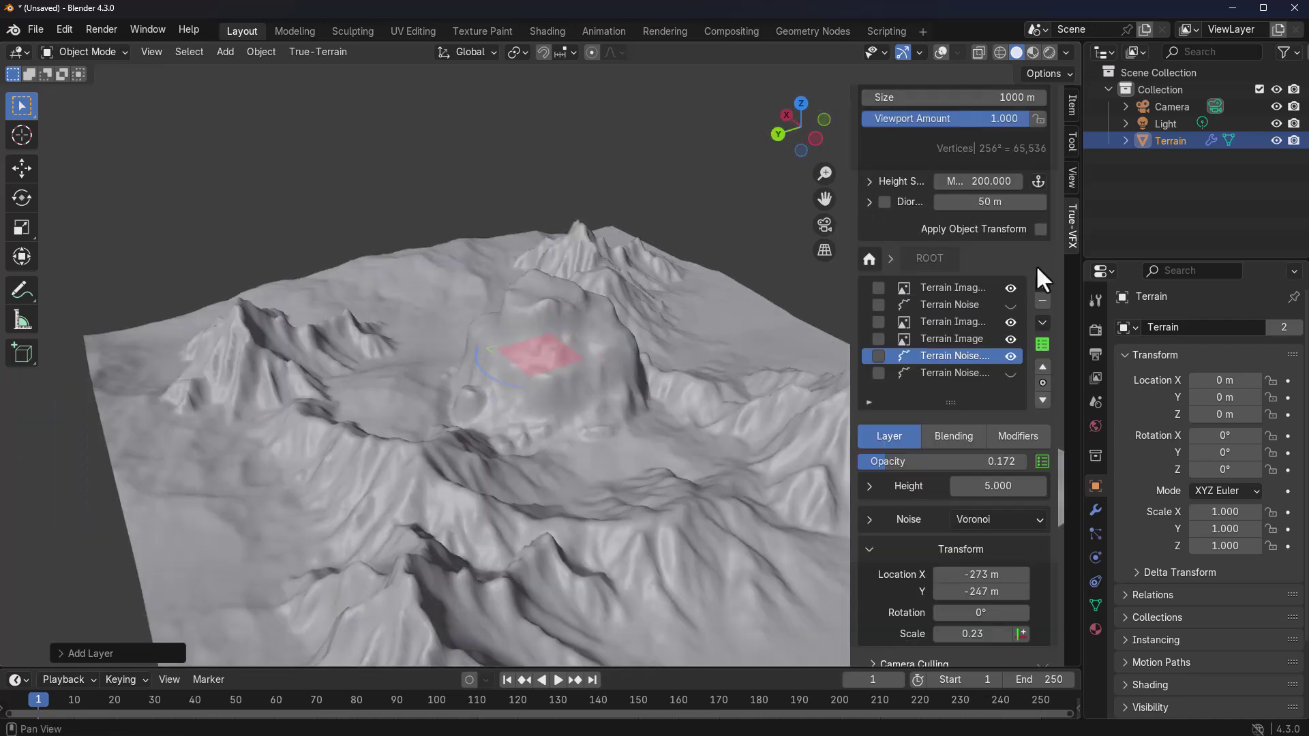
left_click(1043, 283)
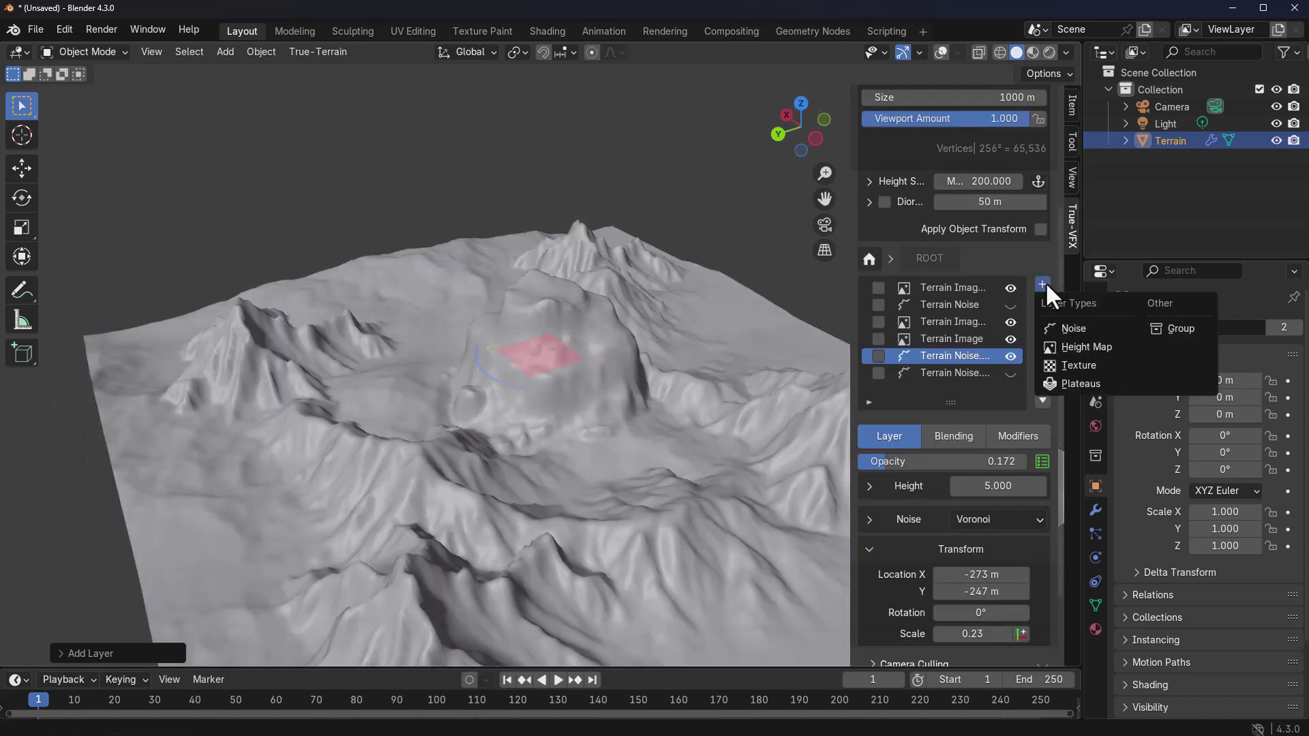
Preview a Texture layer and a Hard Plateaus layer, then cancel without adding either
left_click(1079, 367)
left_click(1144, 404)
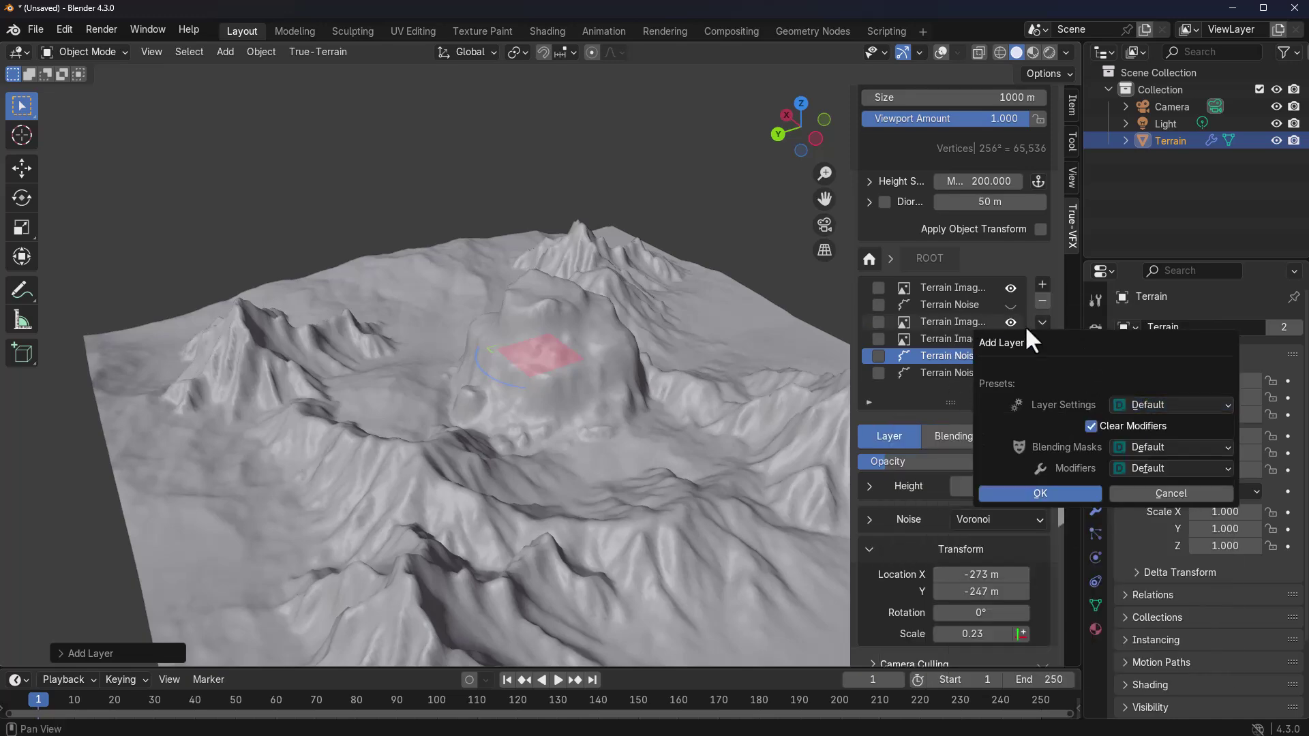
left_click(1043, 284)
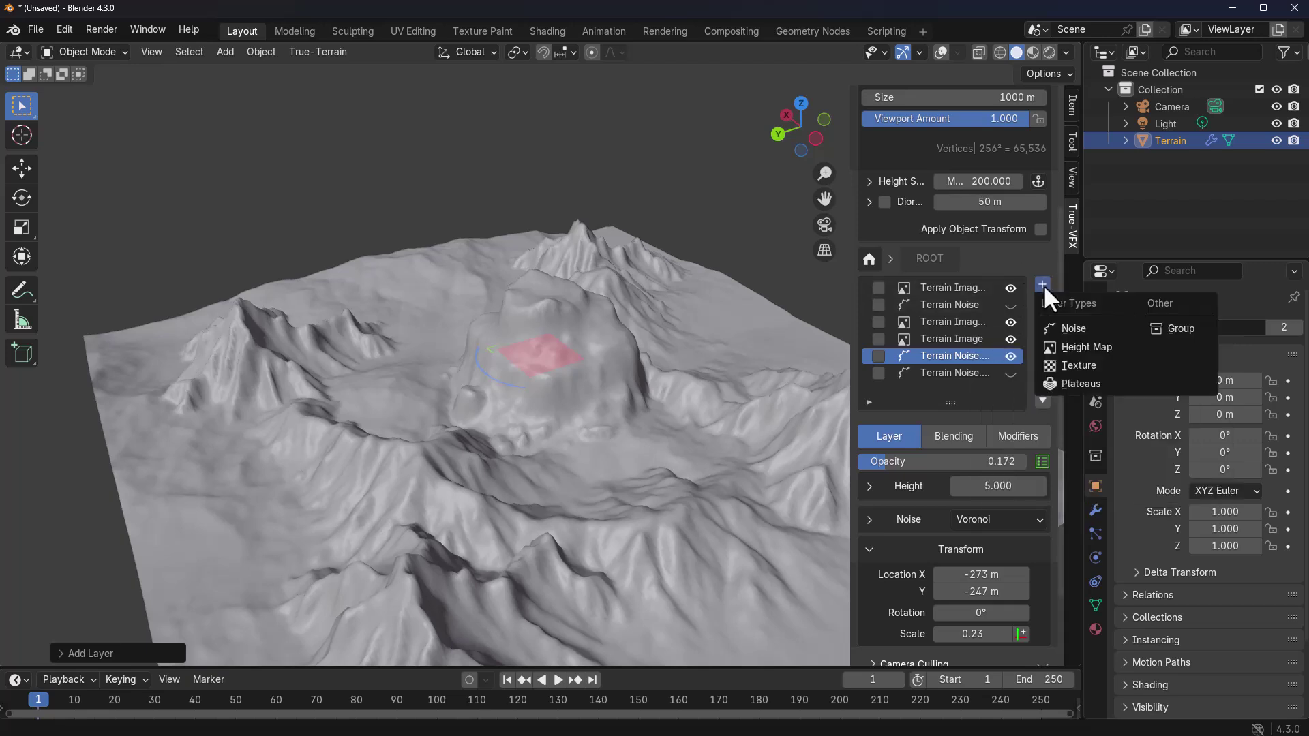
left_click(1083, 384)
left_click(1159, 489)
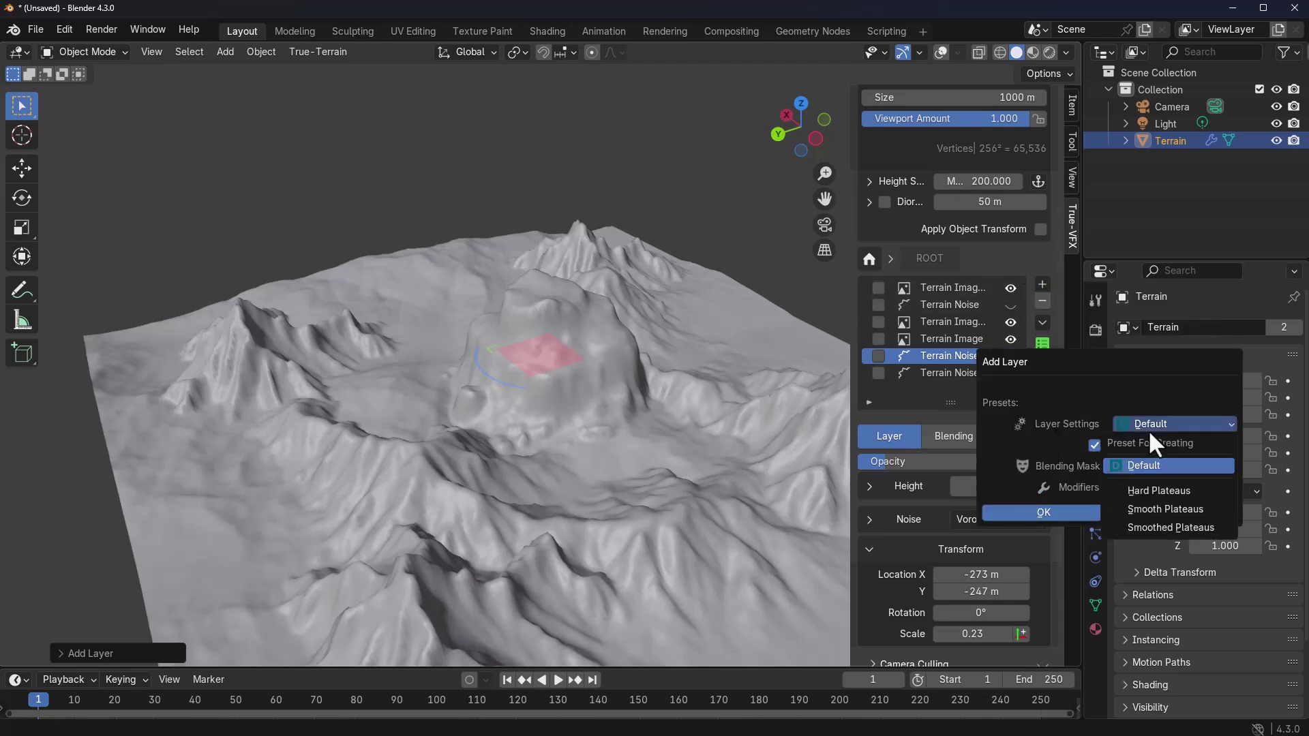
left_click(1158, 494)
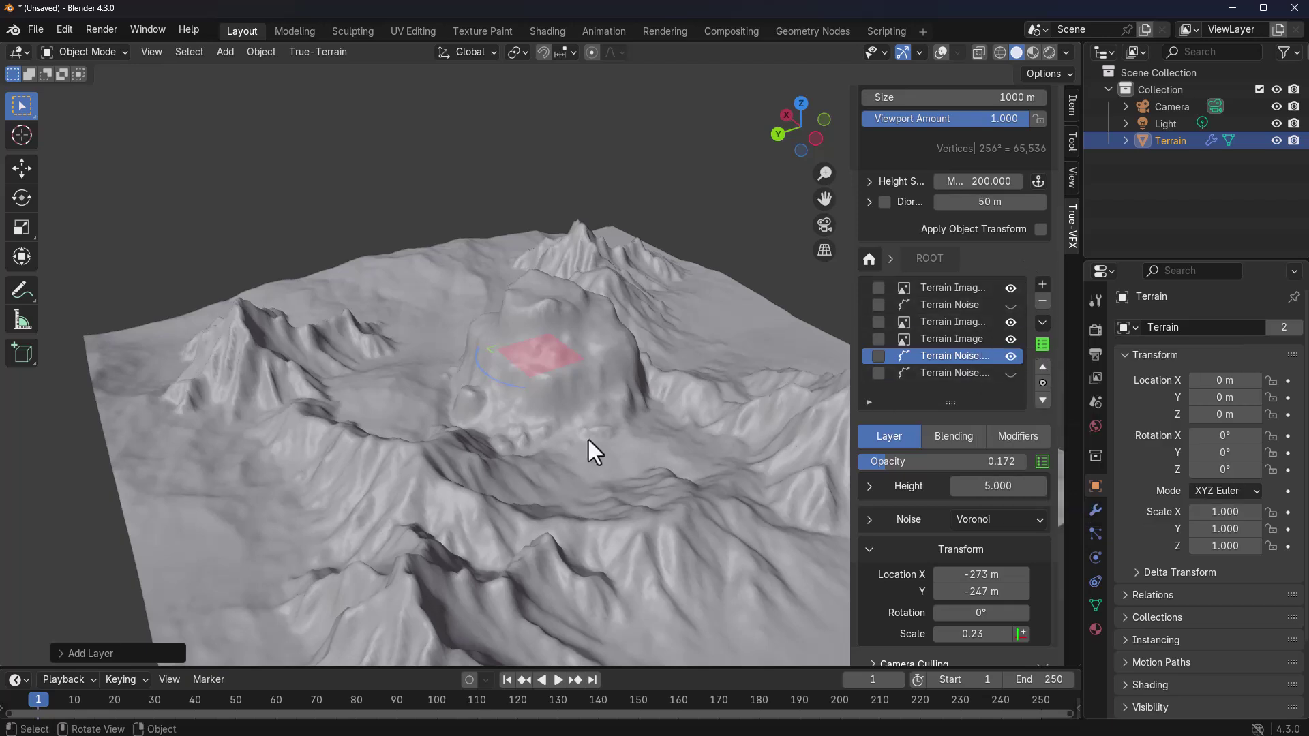
mouse_move(604, 436)
middle_mouse_down()
mouse_move(566, 439)
mouse_move(600, 440)
middle_mouse_up()
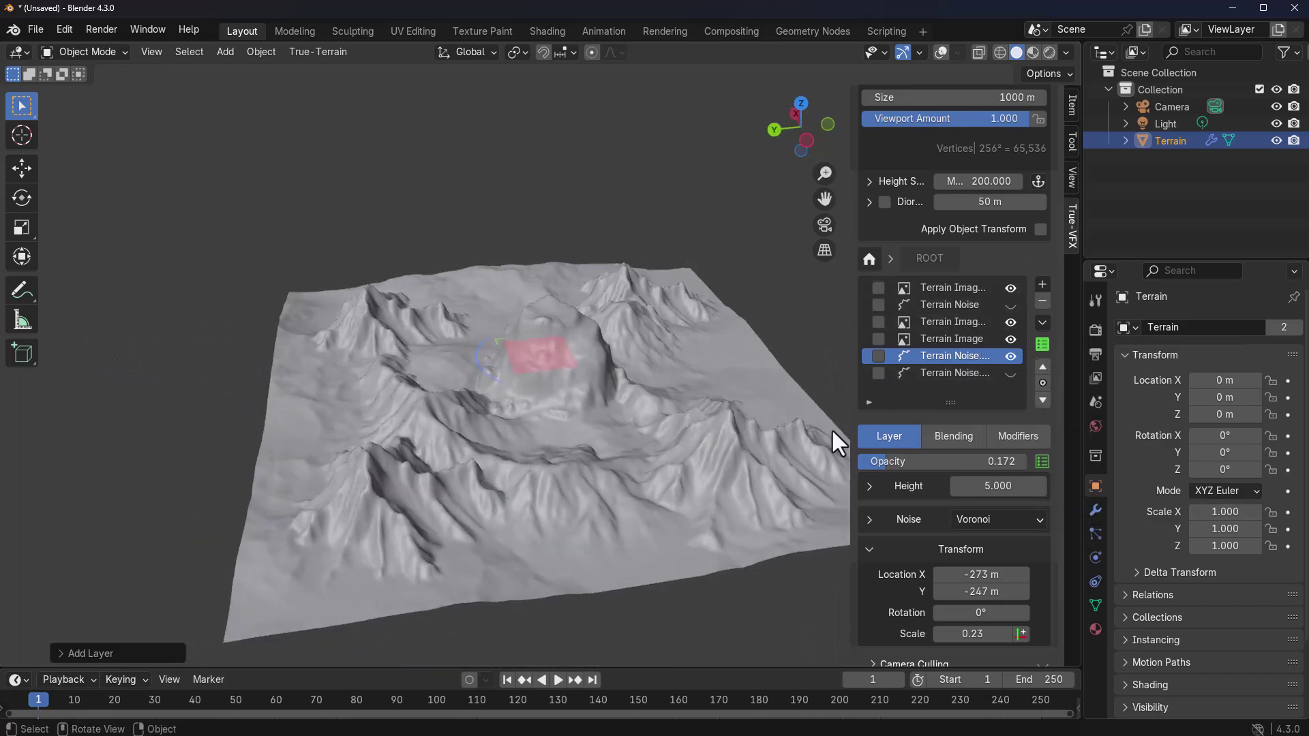
Move the Magic Terrain Noise layer further down the layer stack
left_click(979, 309)
left_click(1041, 400)
left_click(1042, 400)
left_click(1042, 400)
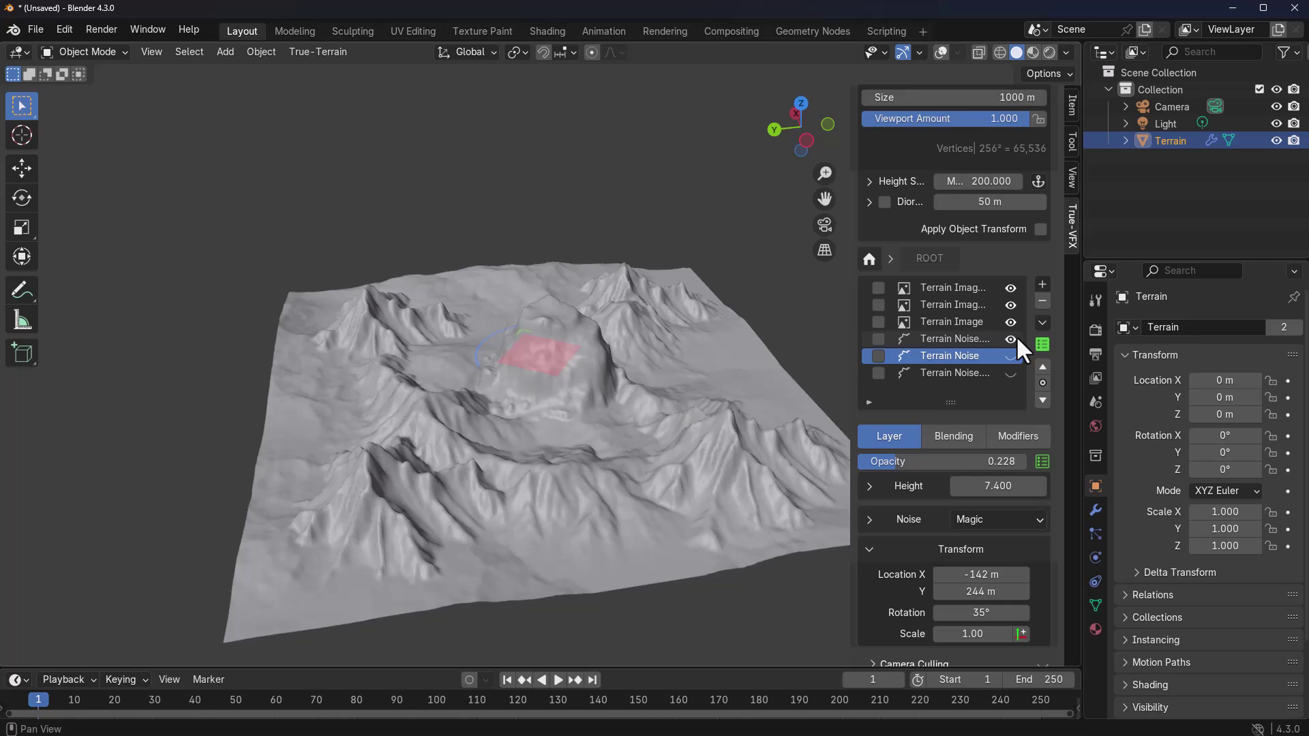
Apply the TT5 Impact (LT) preset to carve a large crater
left_click(1041, 343)
left_click(1044, 212)
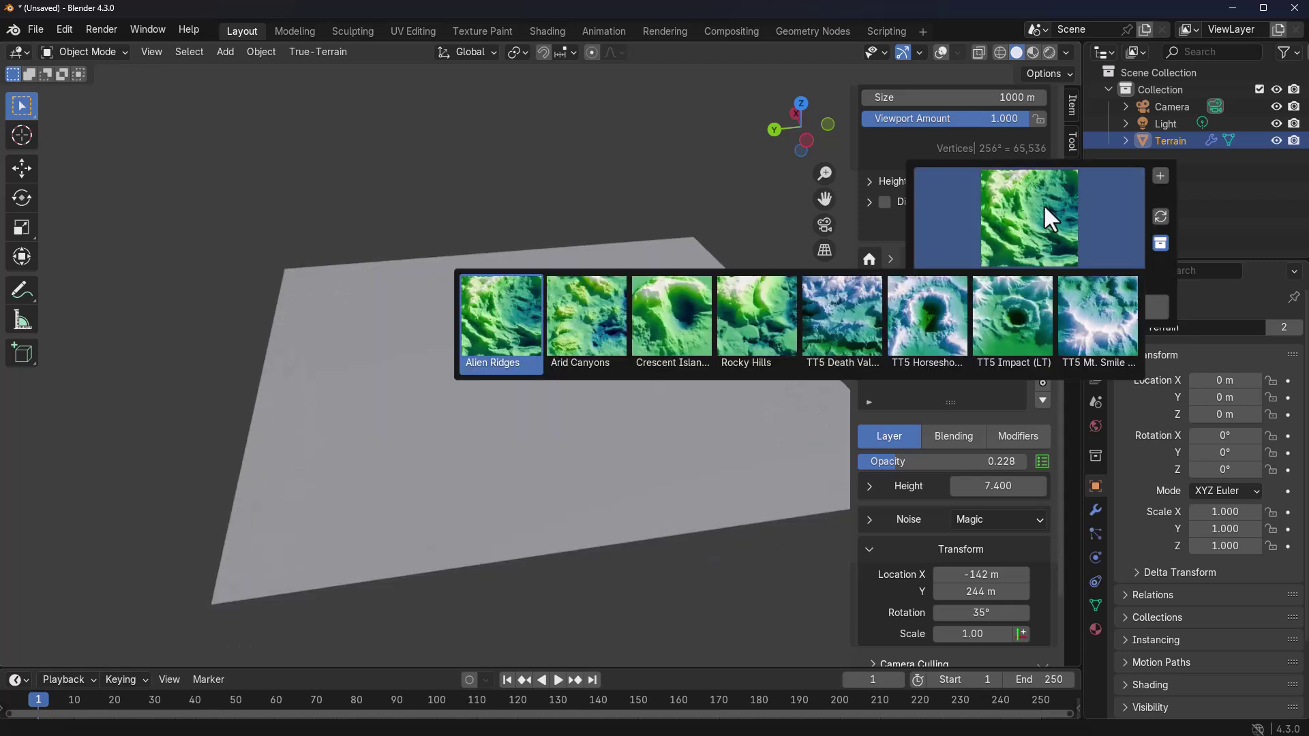
left_click(1013, 317)
left_click(1031, 307)
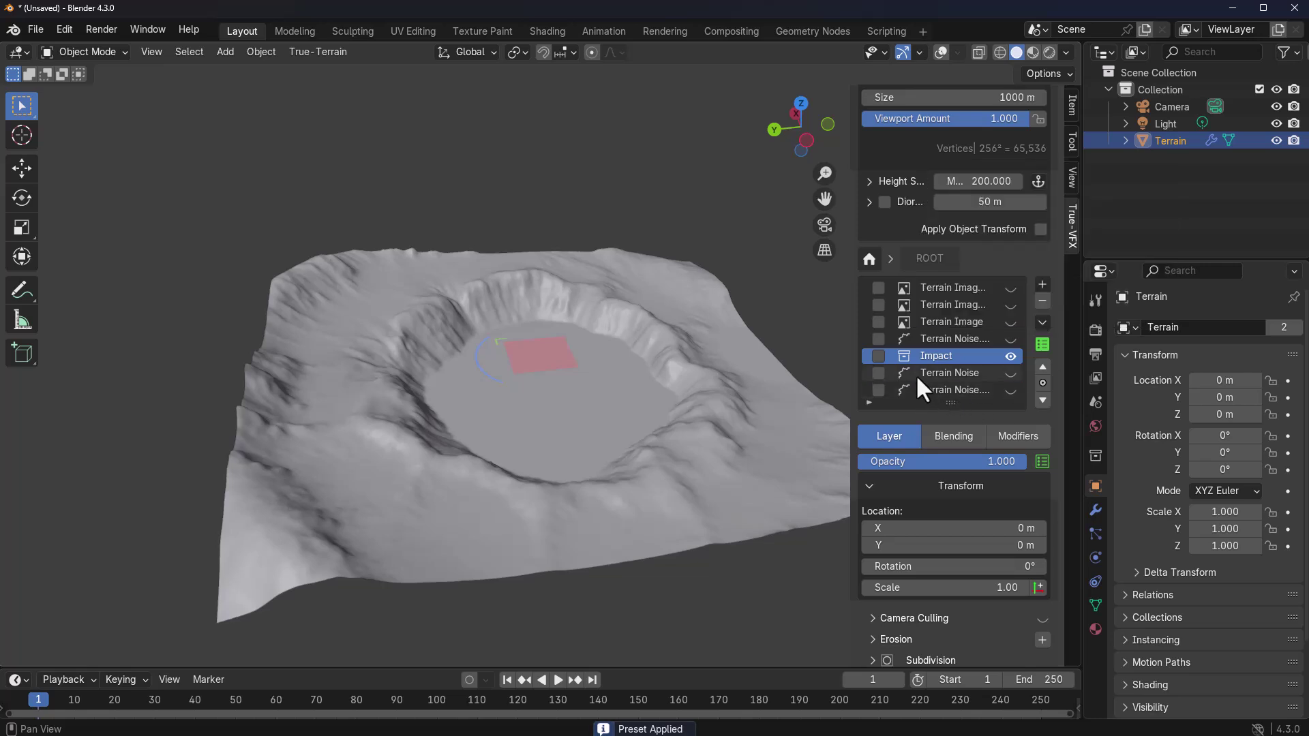
Inspect the Impact group's Mountains and Crater sublayers, nudge the crater, and return to ROOT
double_click(901, 356)
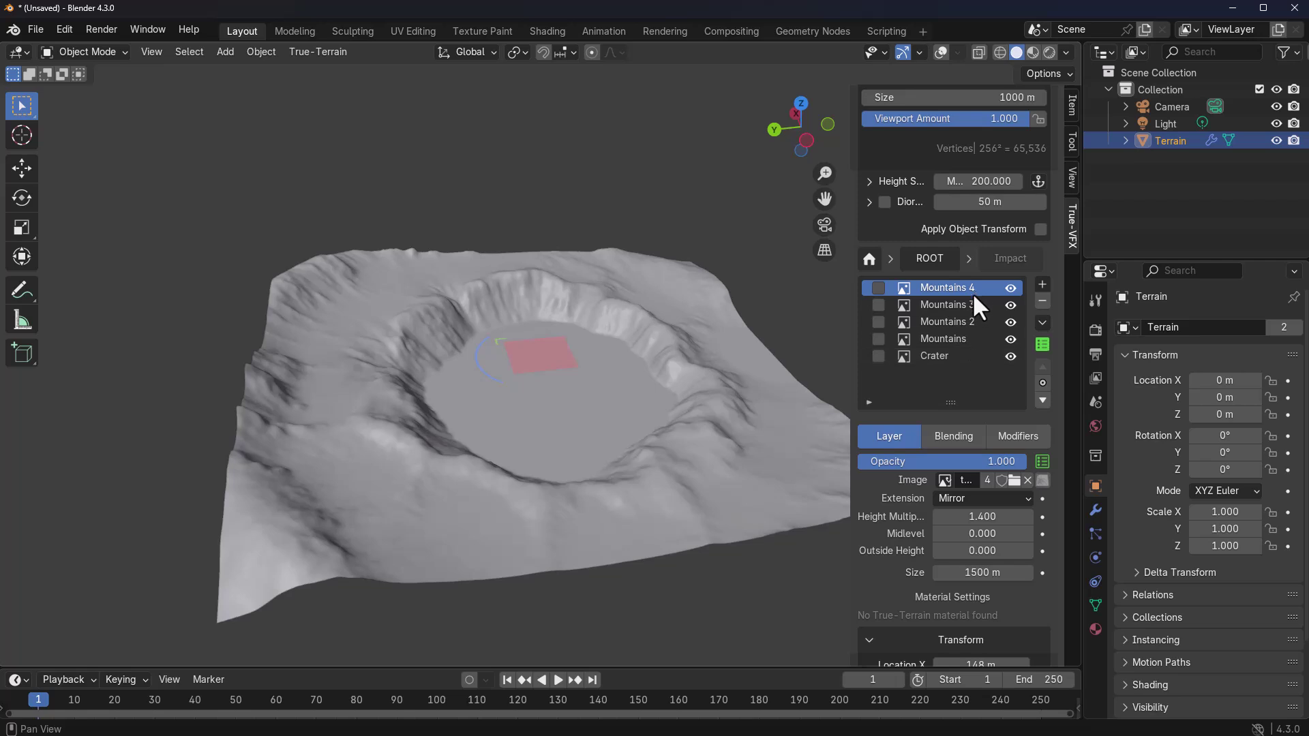
left_click(937, 258)
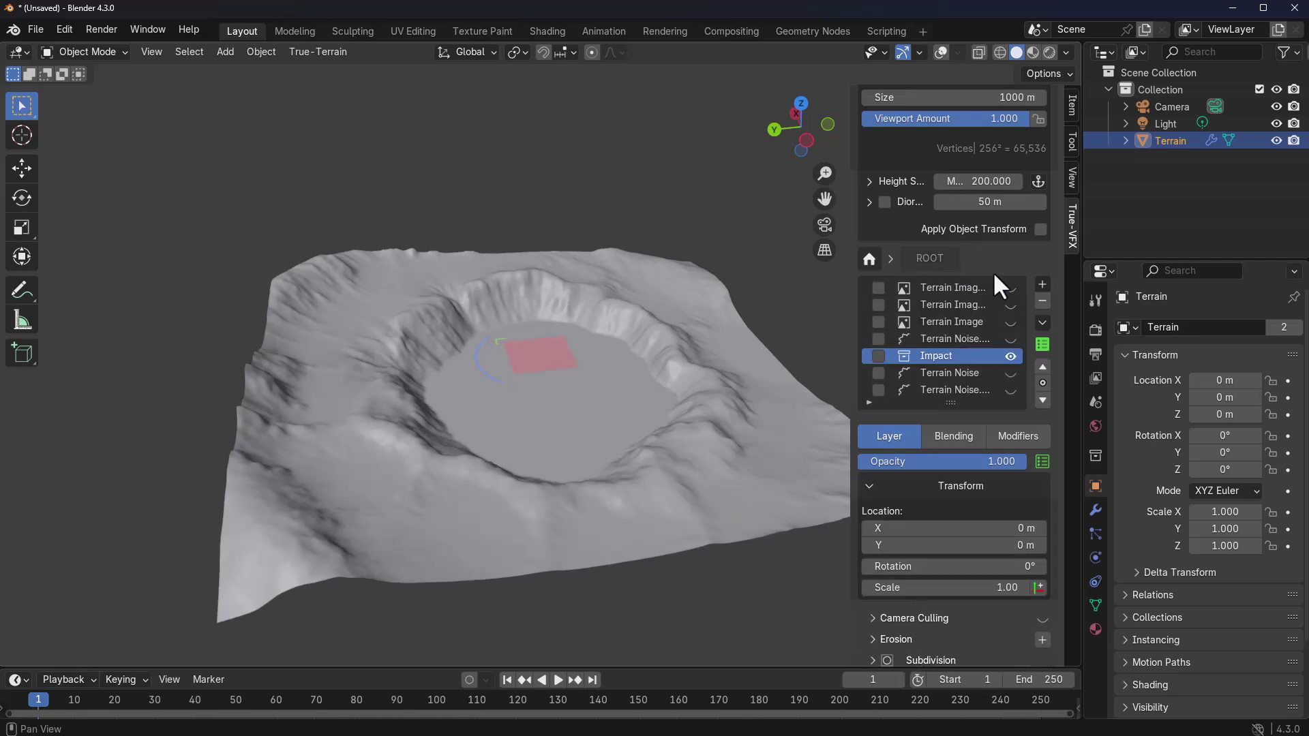
left_click(1042, 285)
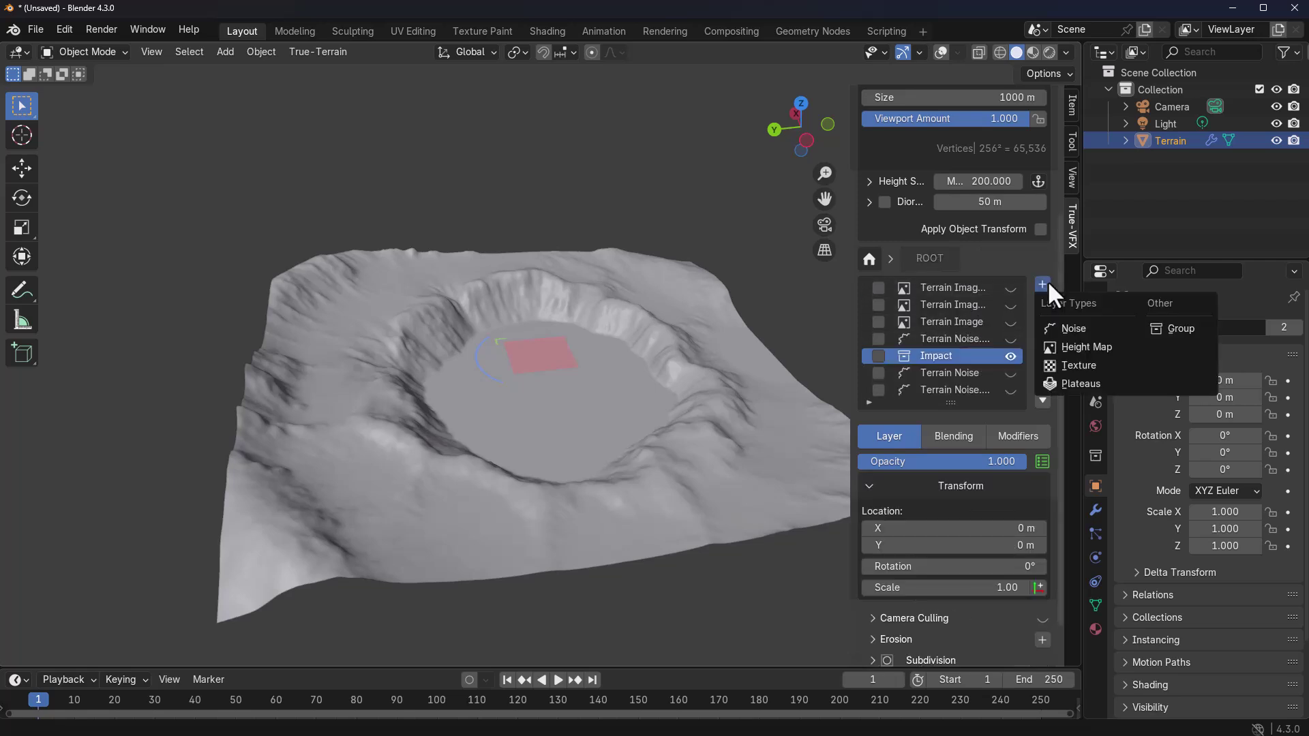
double_click(903, 355)
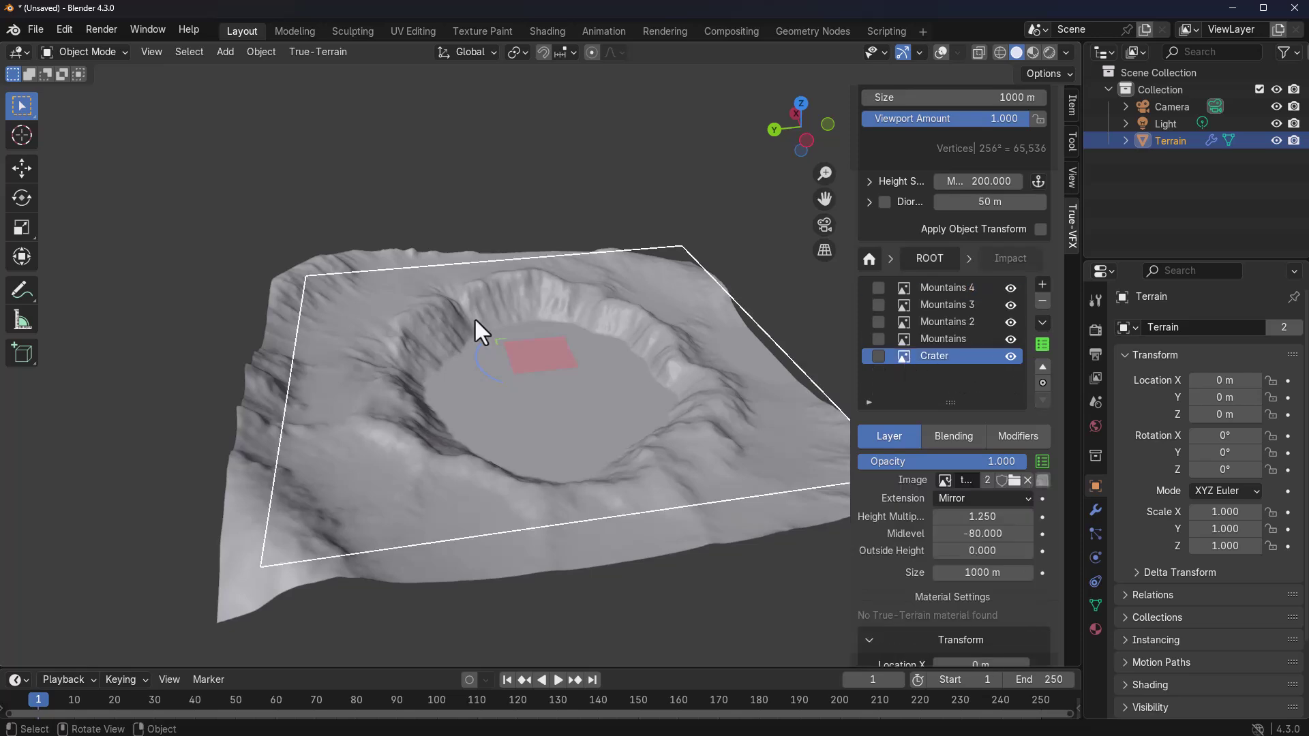
mouse_move(545, 365)
left_mouse_down()
mouse_move(649, 346)
mouse_move(632, 305)
mouse_move(542, 292)
mouse_move(529, 354)
left_mouse_up()
left_click(929, 260)
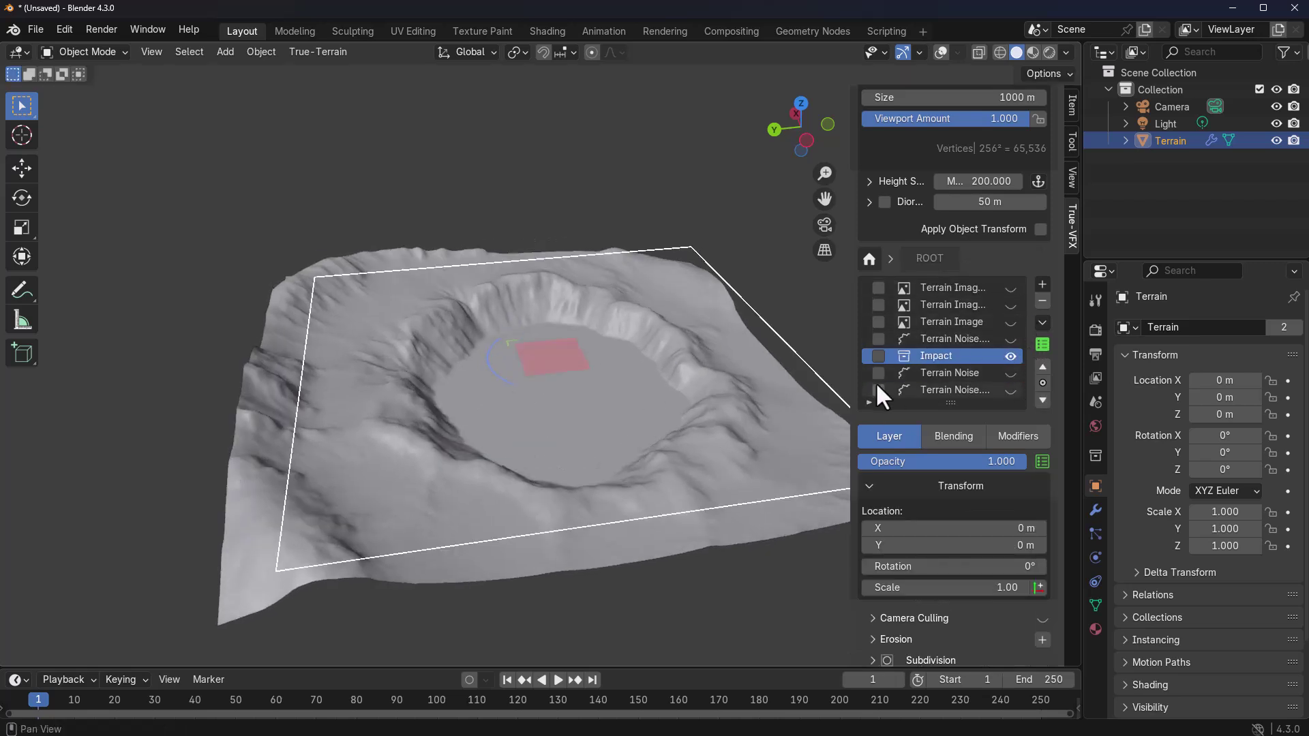
Apply the TT5 Mt. Smile (LT) preset as a new terrain layer
left_click(1038, 343)
left_click(1009, 240)
left_click(1041, 344)
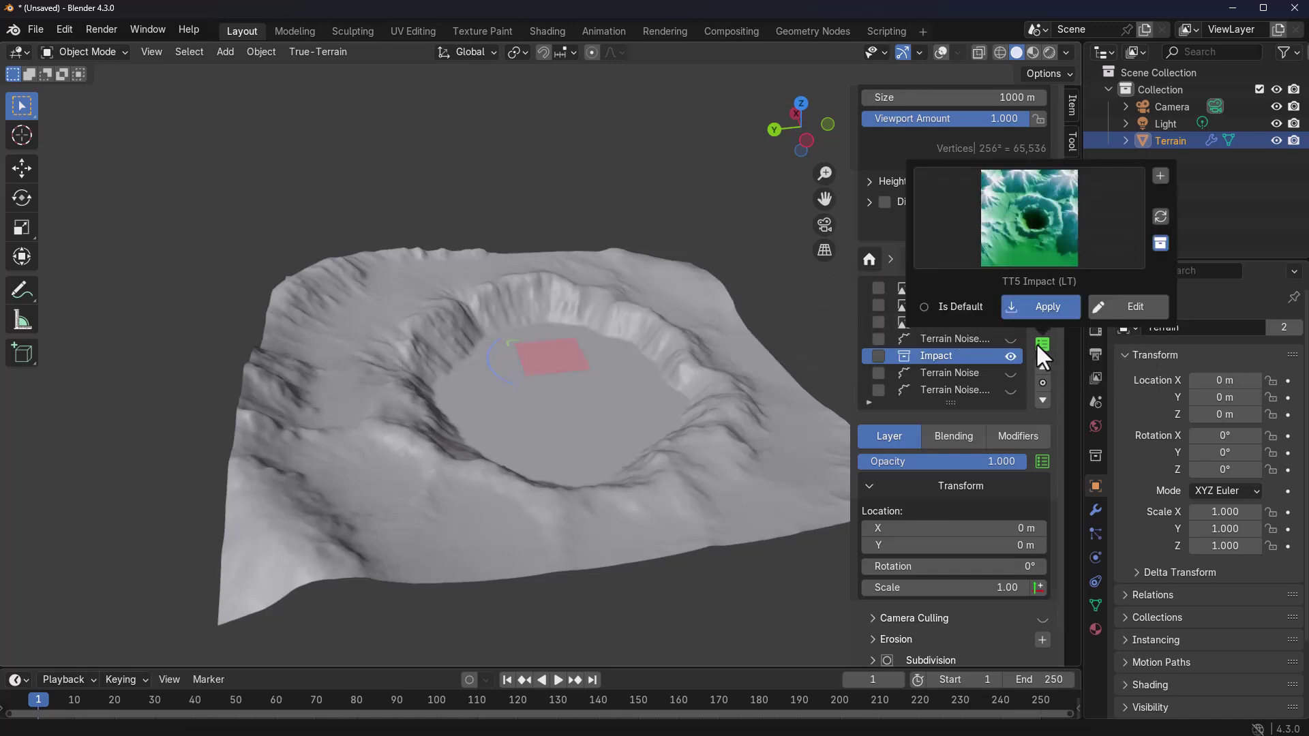
left_click(1054, 257)
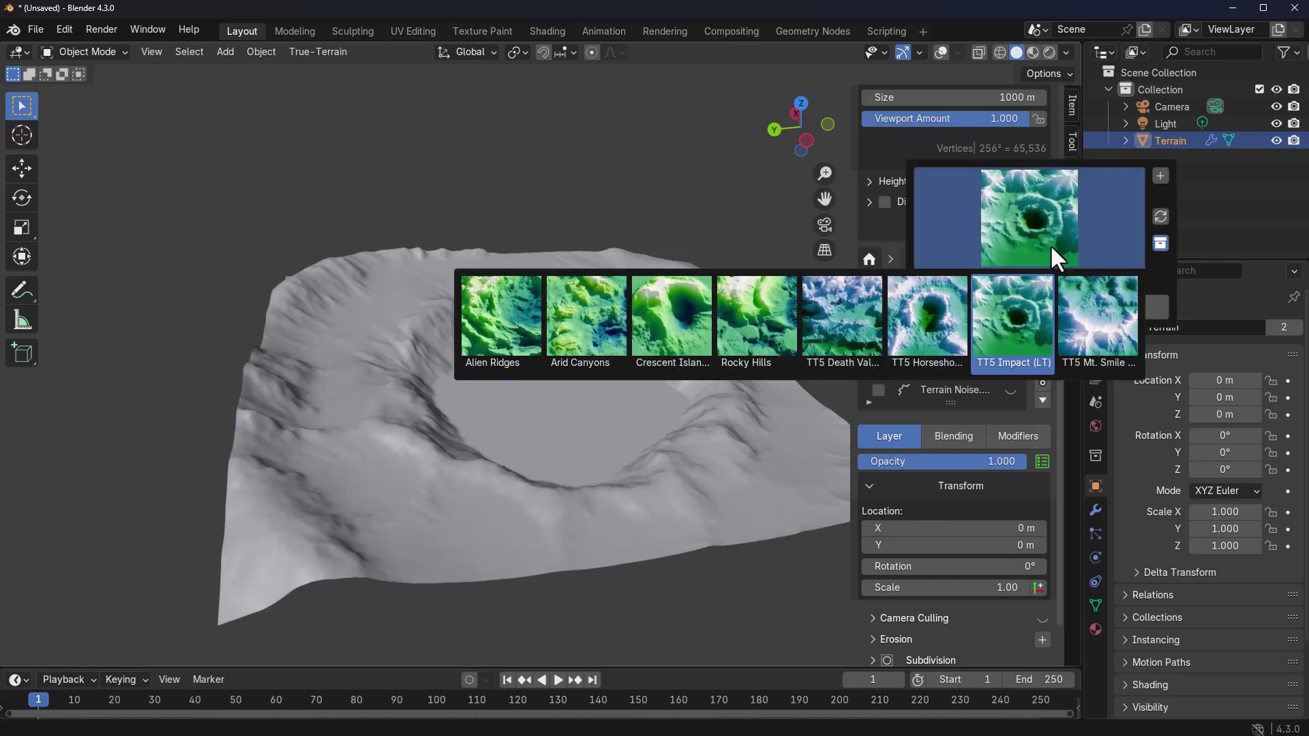
left_click(1106, 327)
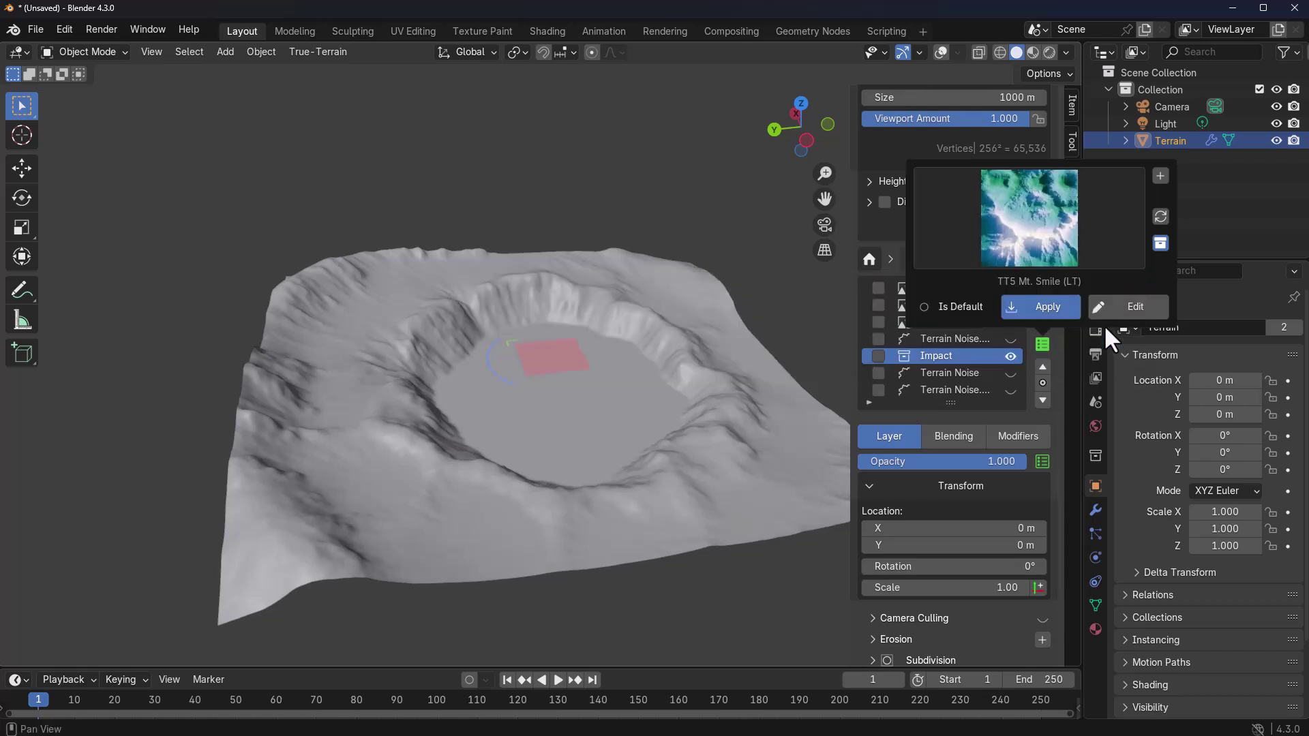
left_click(1049, 308)
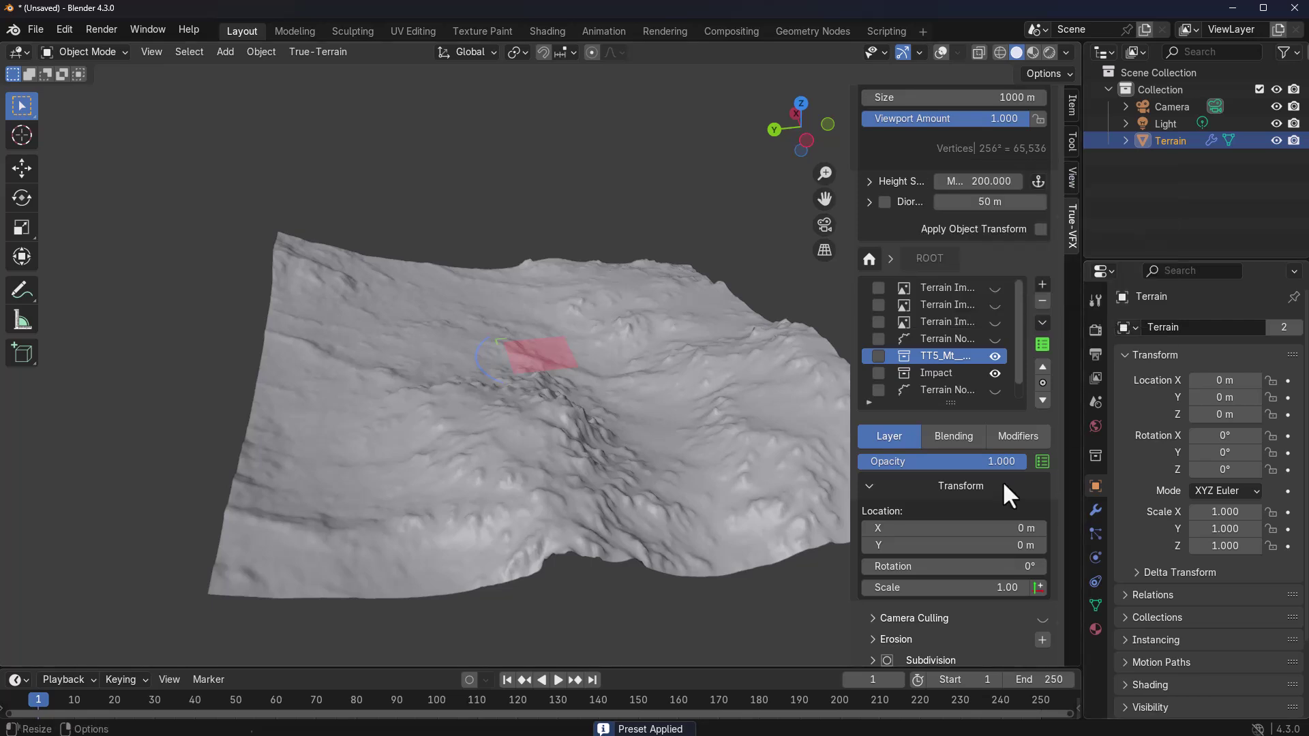
Turn the noise layer and both image layers back on, and slightly adjust a layer's opacity
left_click(994, 337)
left_click(994, 305)
left_click(994, 291)
left_click_drag(969, 462, 1020, 462)
Move the Impact crater layer up the stack and raise its opacity to 0.968
left_click(869, 373)
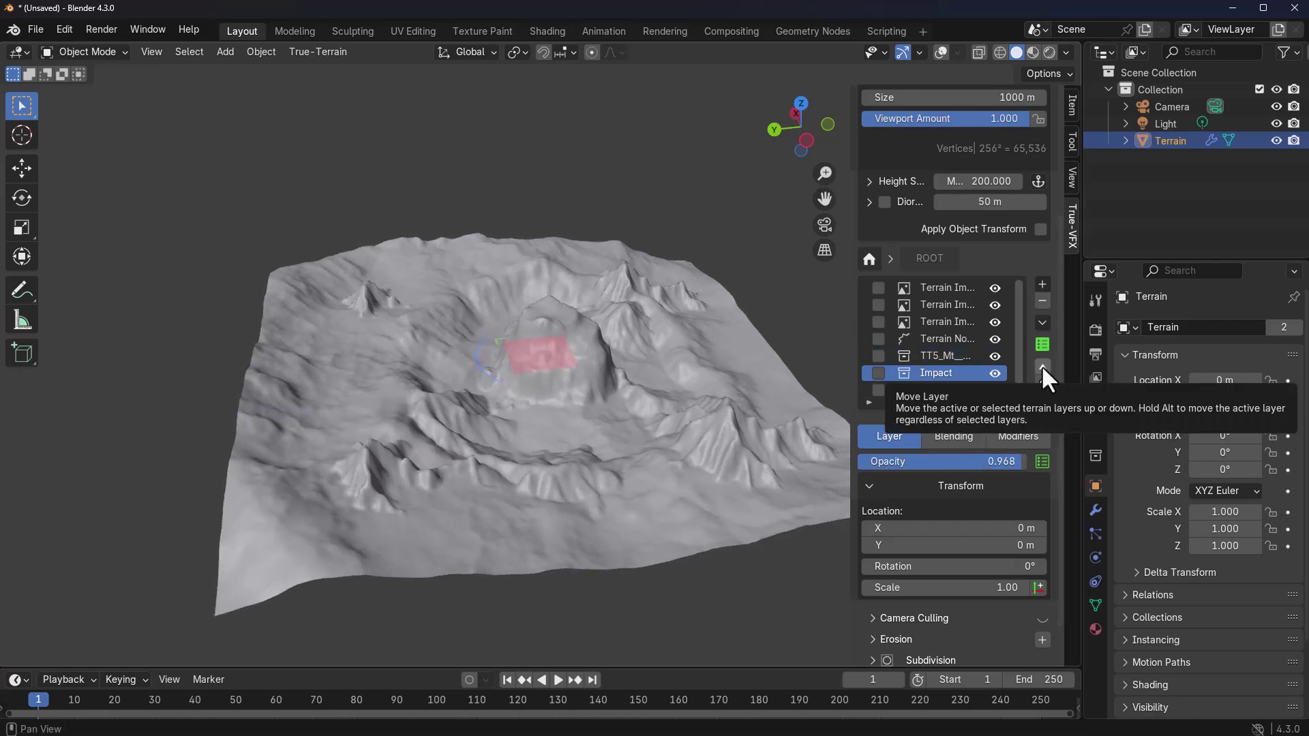
left_click(1042, 367)
left_click(1042, 367)
left_click(1042, 366)
left_click(1042, 400)
middle_click_drag(664, 440, 571, 431)
scroll(572, 431, "up", 4)
scroll(882, 566, "down", 2)
middle_click_drag(655, 443, 559, 436)
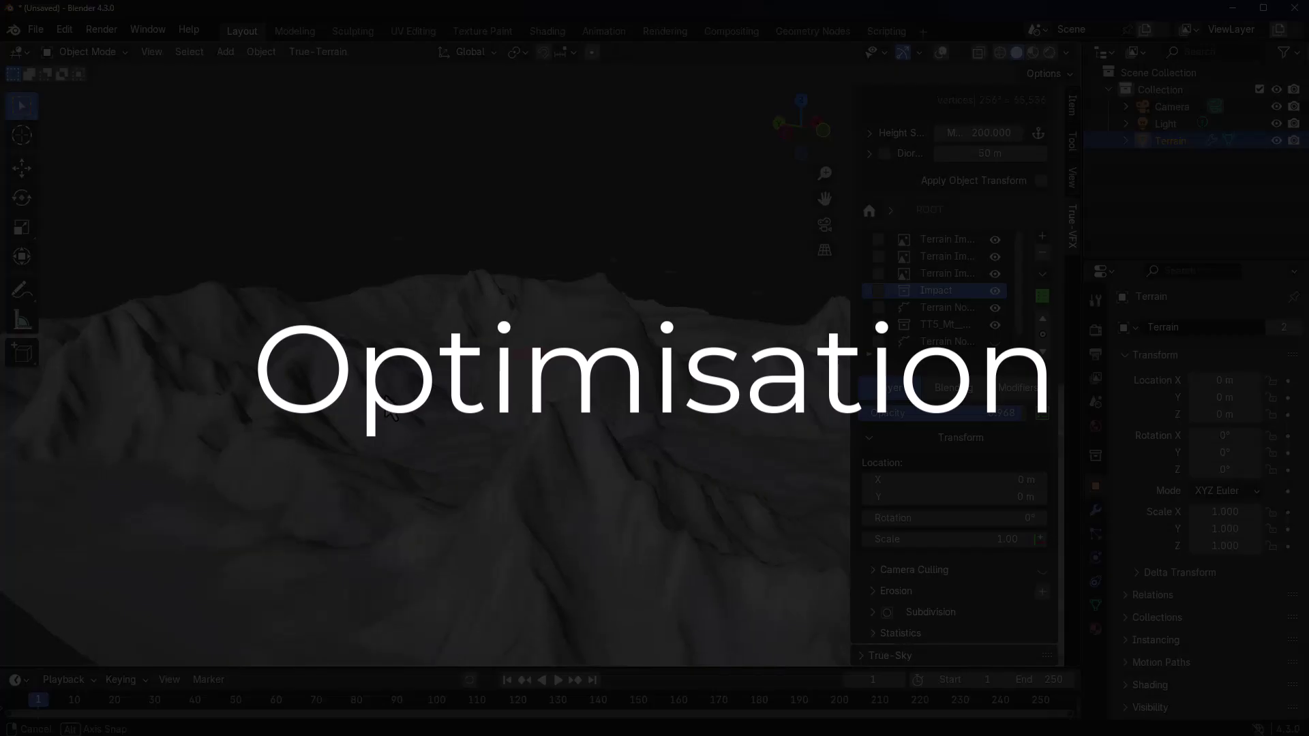
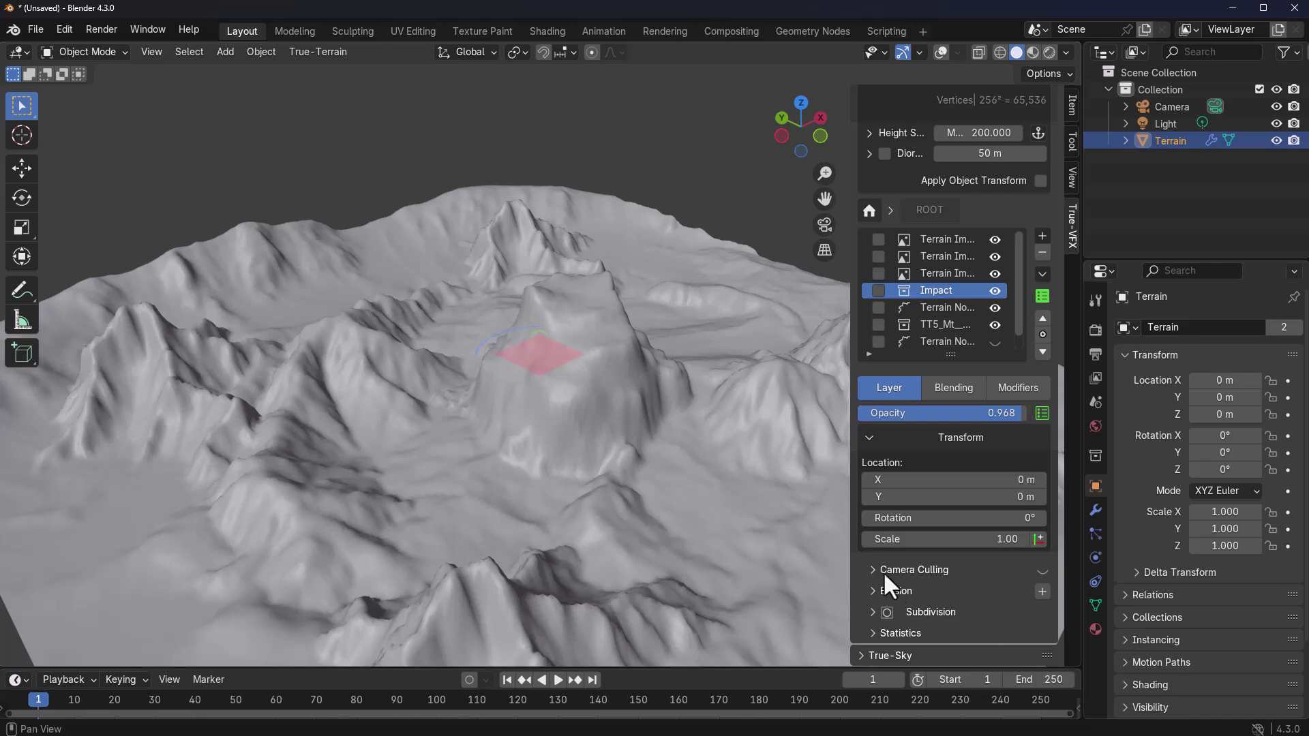
Enable camera culling to see only the camera-visible terrain patch, then disable it again
middle_click_drag(350, 435, 353, 330)
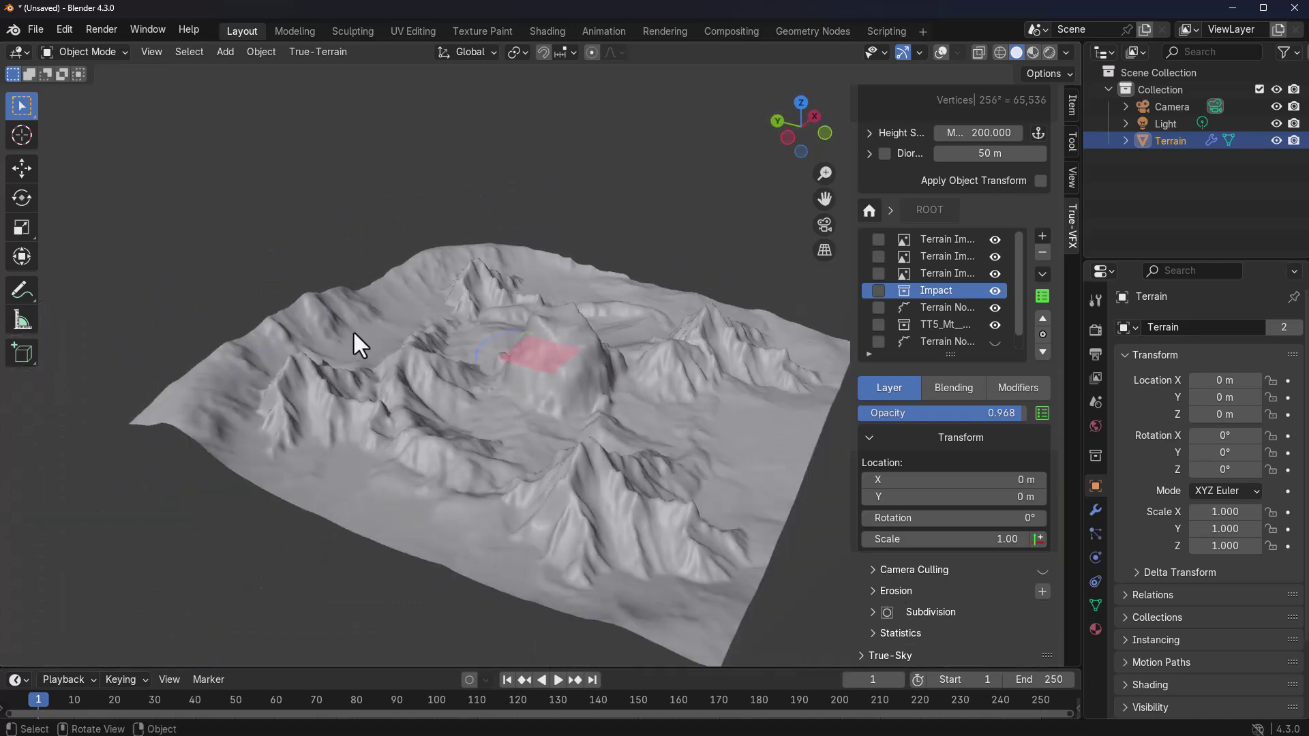
left_click(1040, 570)
middle_click_drag(628, 491, 584, 457)
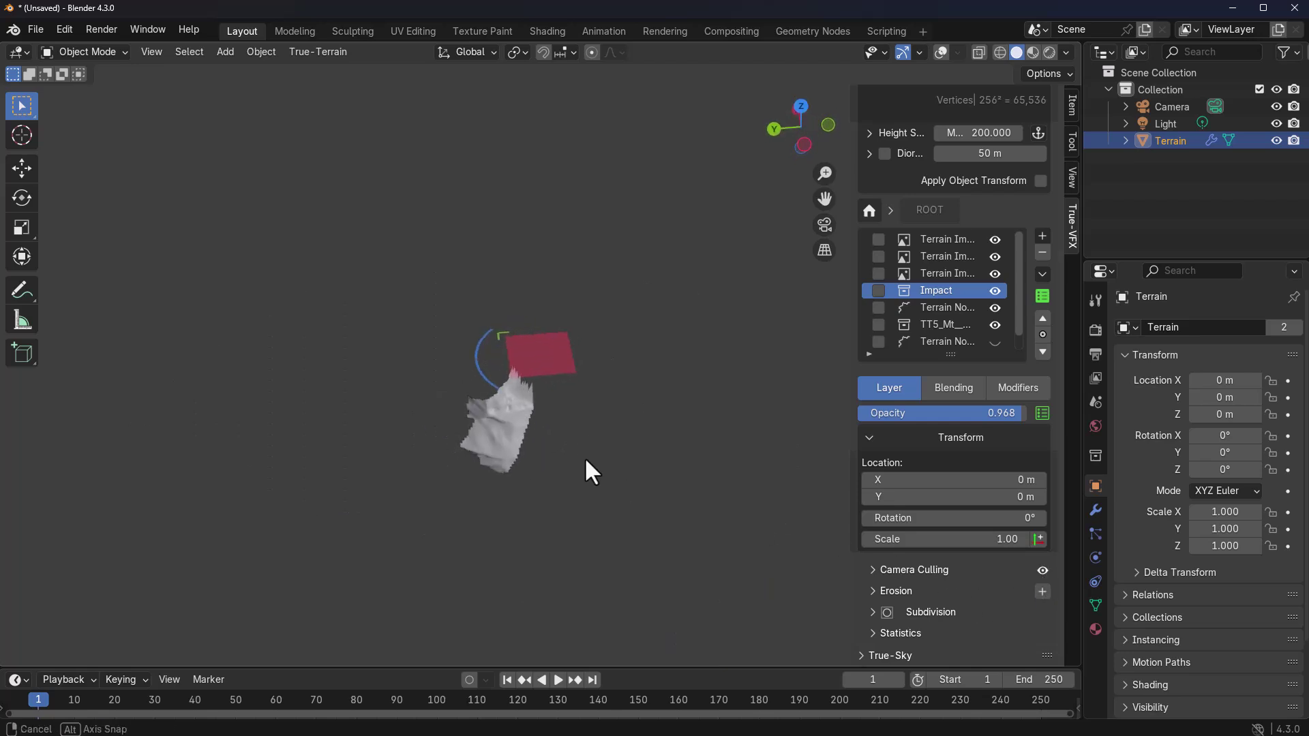
left_click(1043, 571)
scroll(1022, 562, "up", 7)
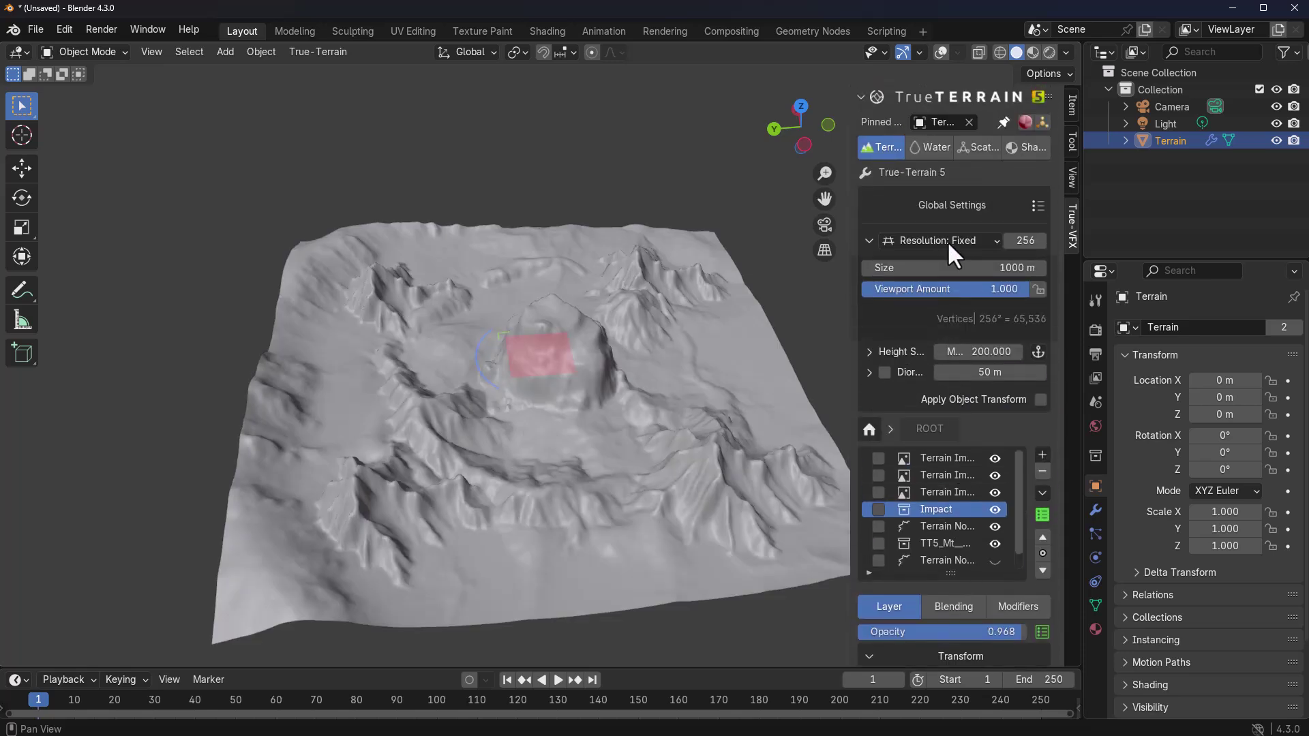
Switch the terrain resolution to Adaptive and inspect it from a free perspective view
left_click(964, 236)
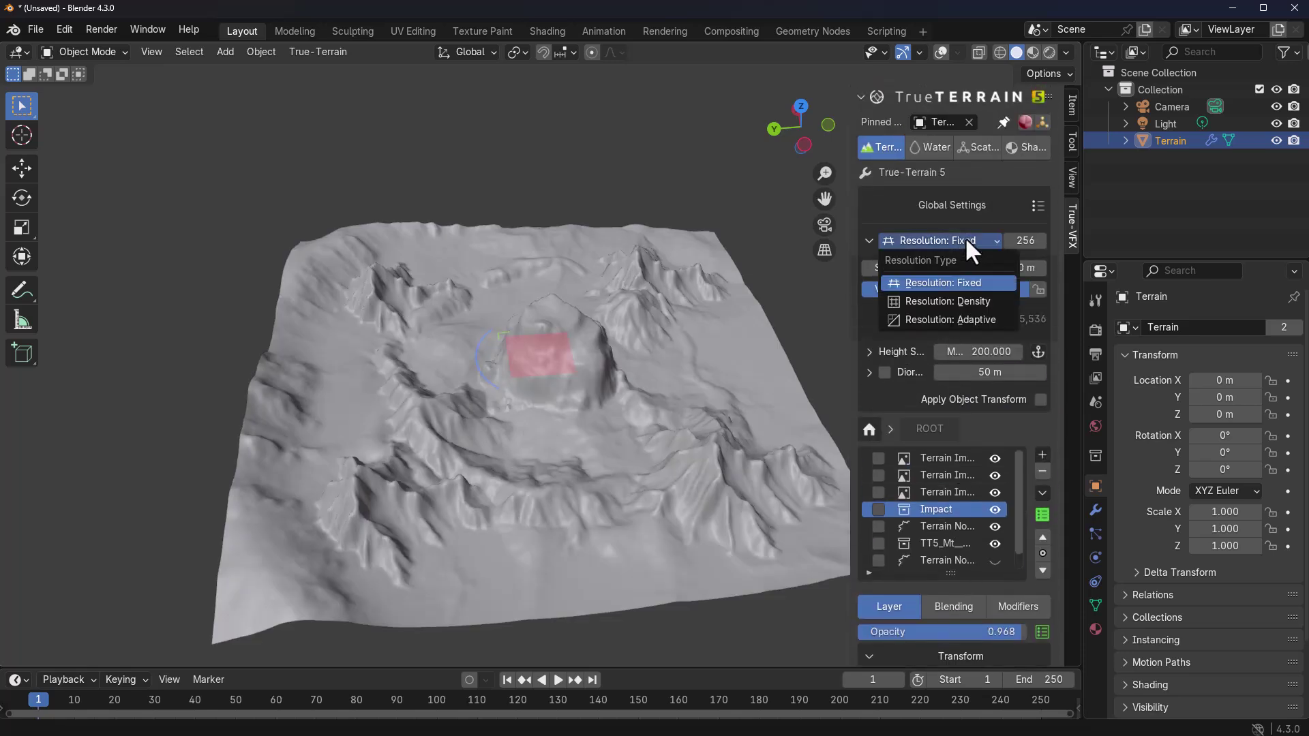
left_click(947, 321)
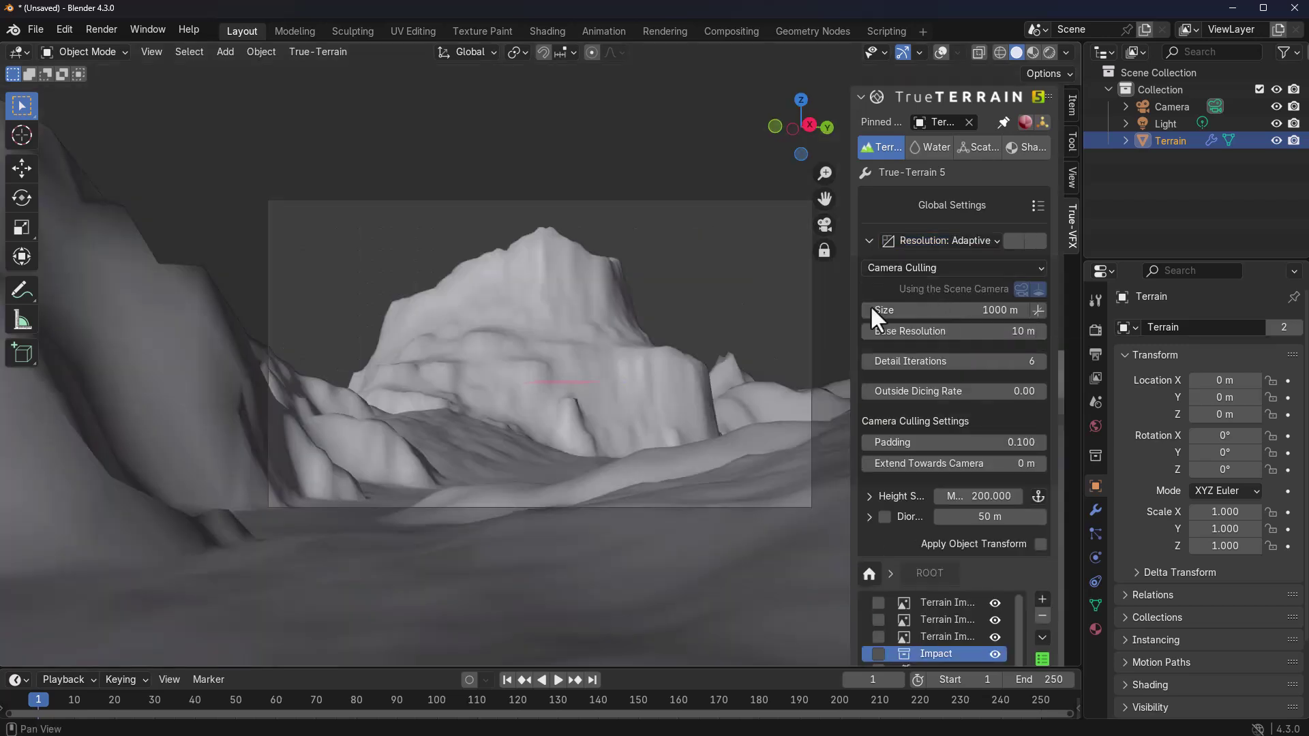
key("KP_0")
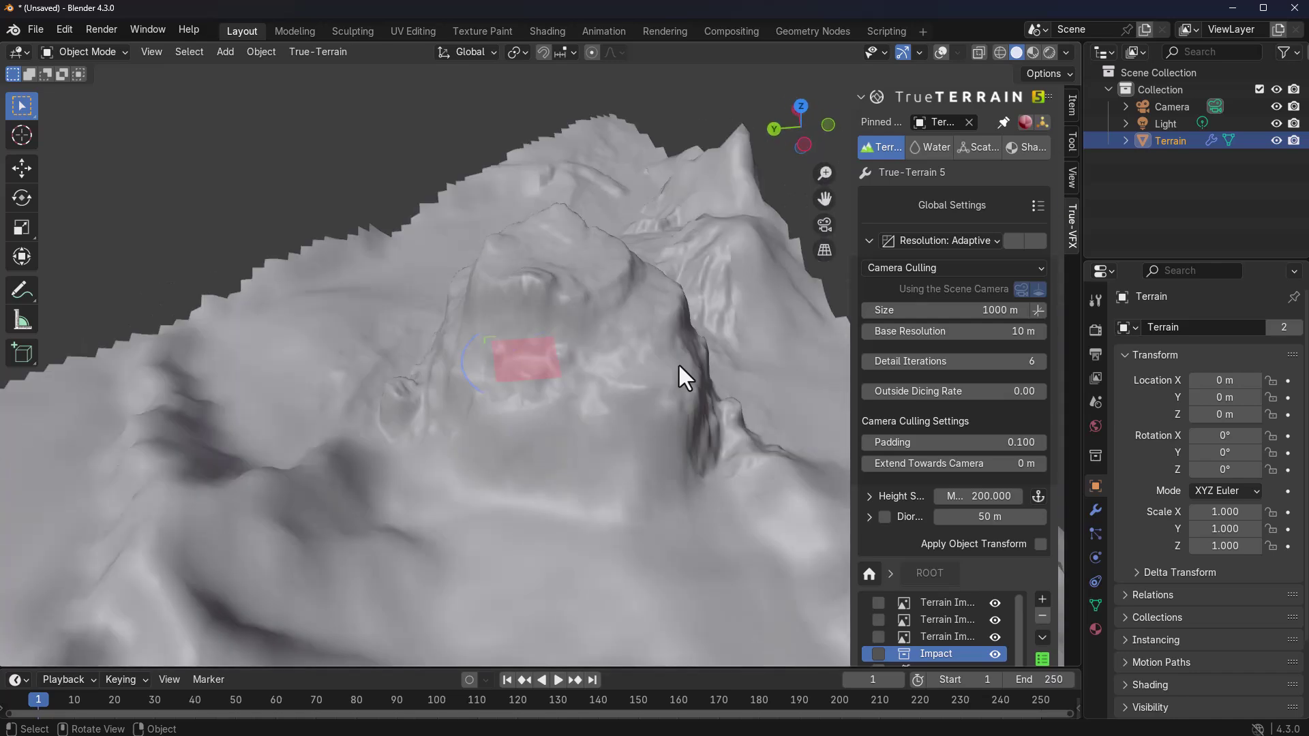
scroll(665, 374, "down", 5)
middle_click_drag(696, 440, 696, 440)
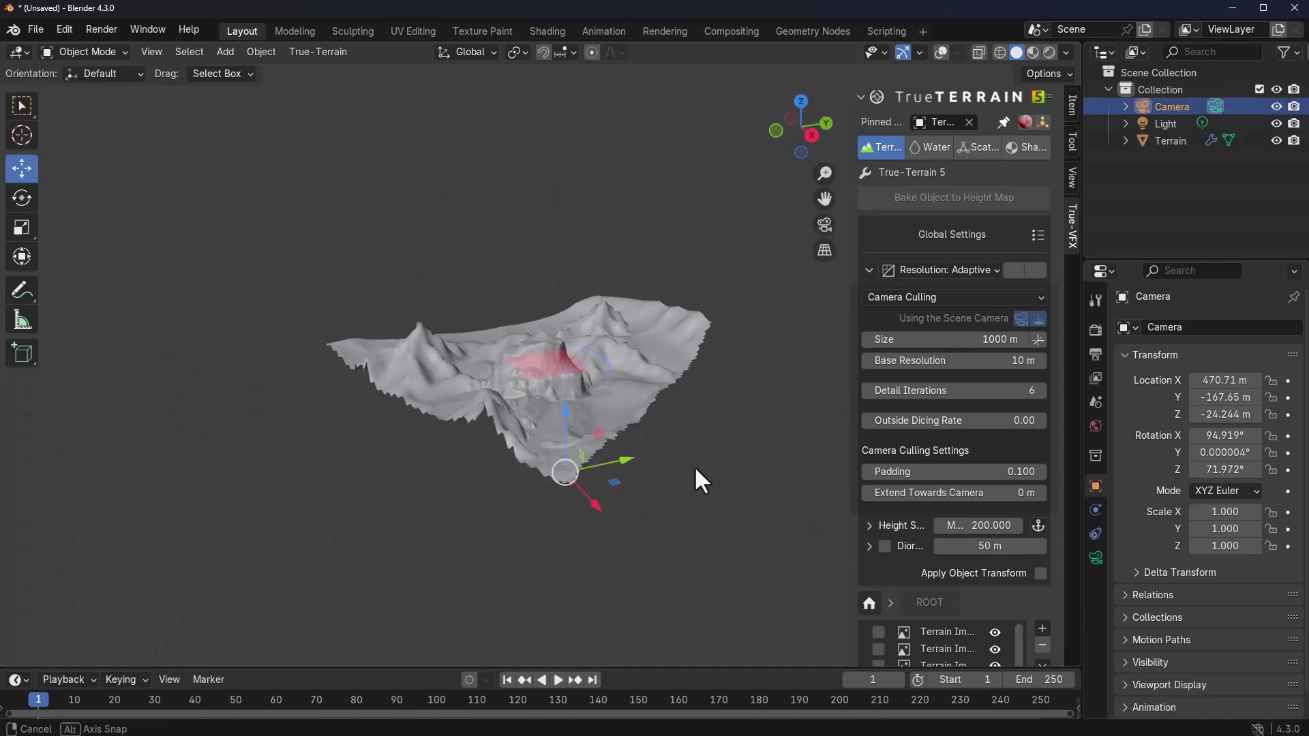
middle_click_drag(617, 476, 486, 512)
scroll(485, 512, "up", 5)
middle_click_drag(526, 555, 587, 489)
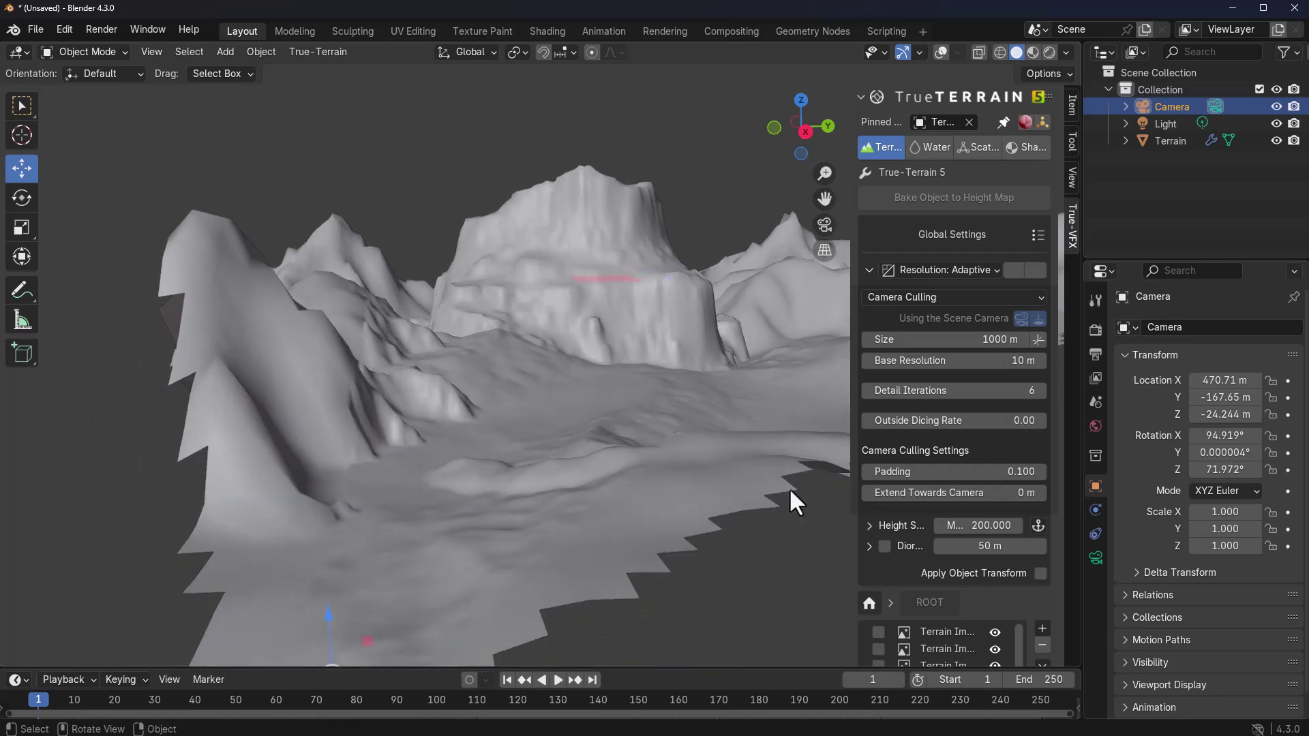
scroll(1042, 536, "down", 10)
left_click(1042, 572)
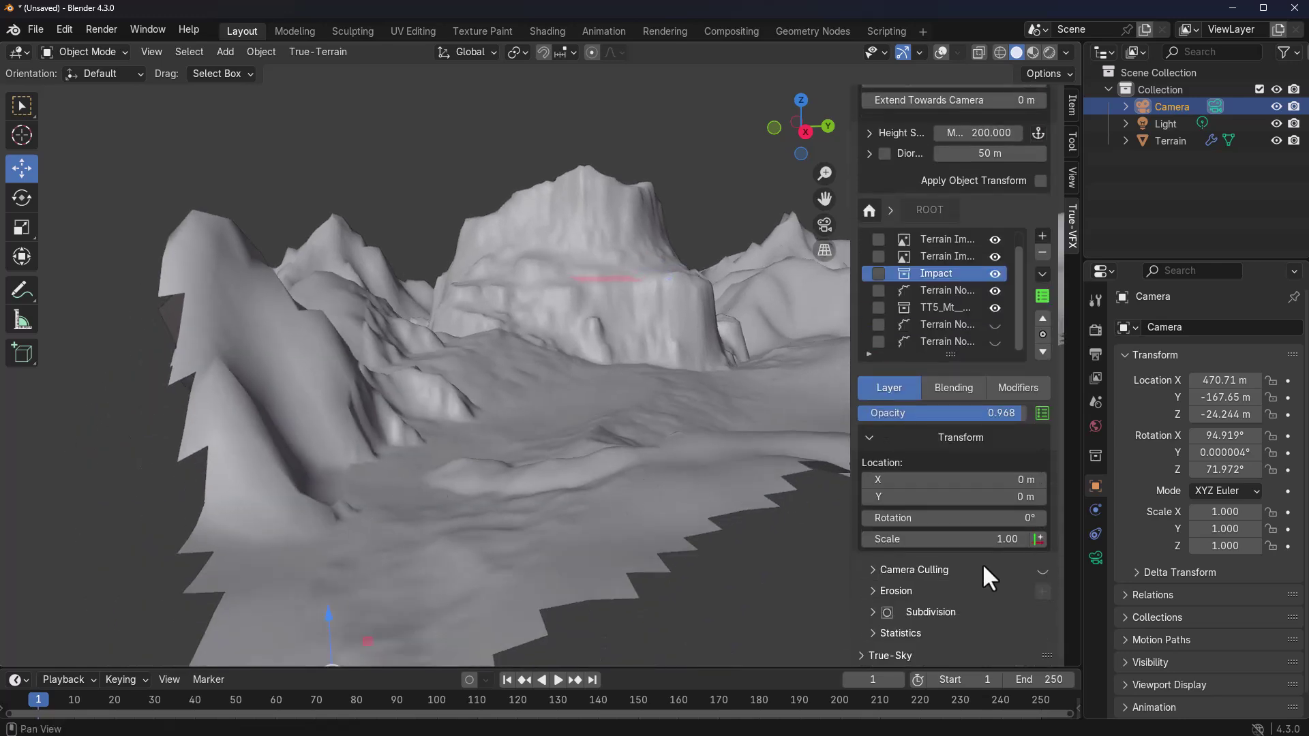
middle_click_drag(527, 440, 473, 490)
scroll(473, 490, "down", 5)
scroll(524, 435, "down", 6)
scroll(524, 436, "up", 6)
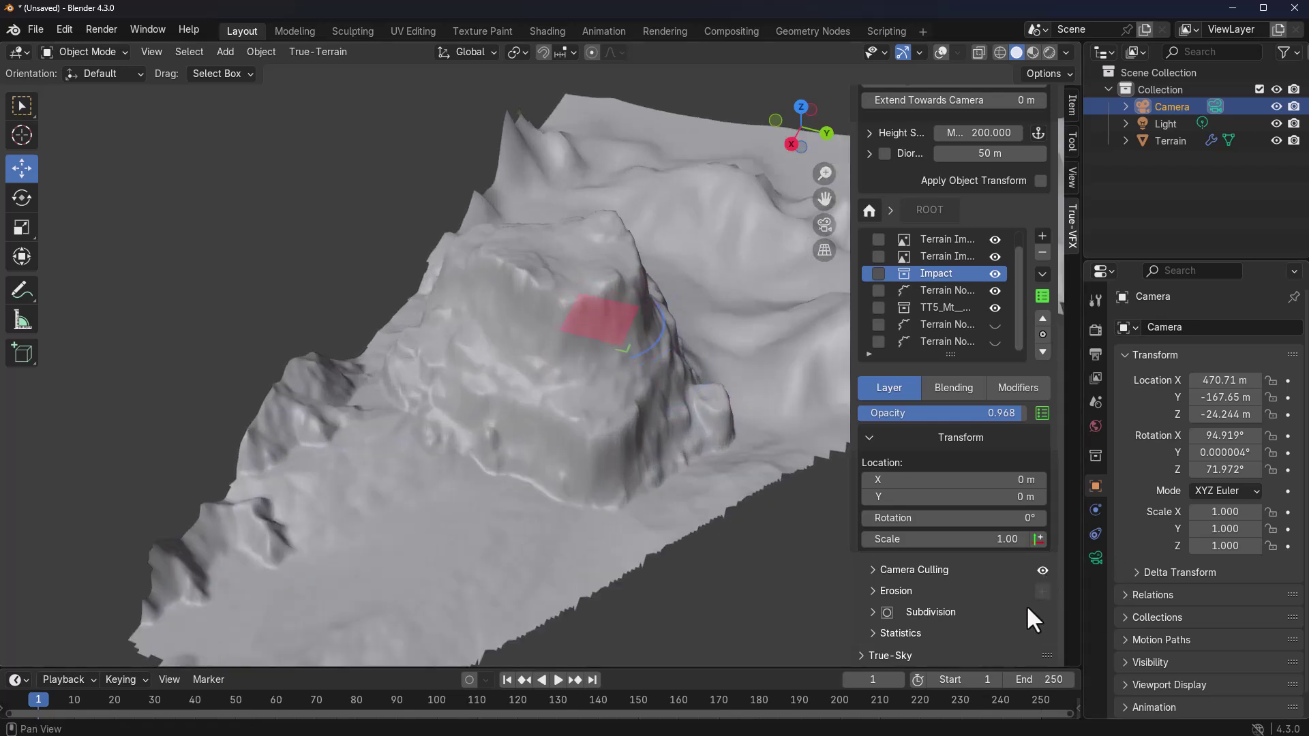
scroll(1036, 575, "up", 10)
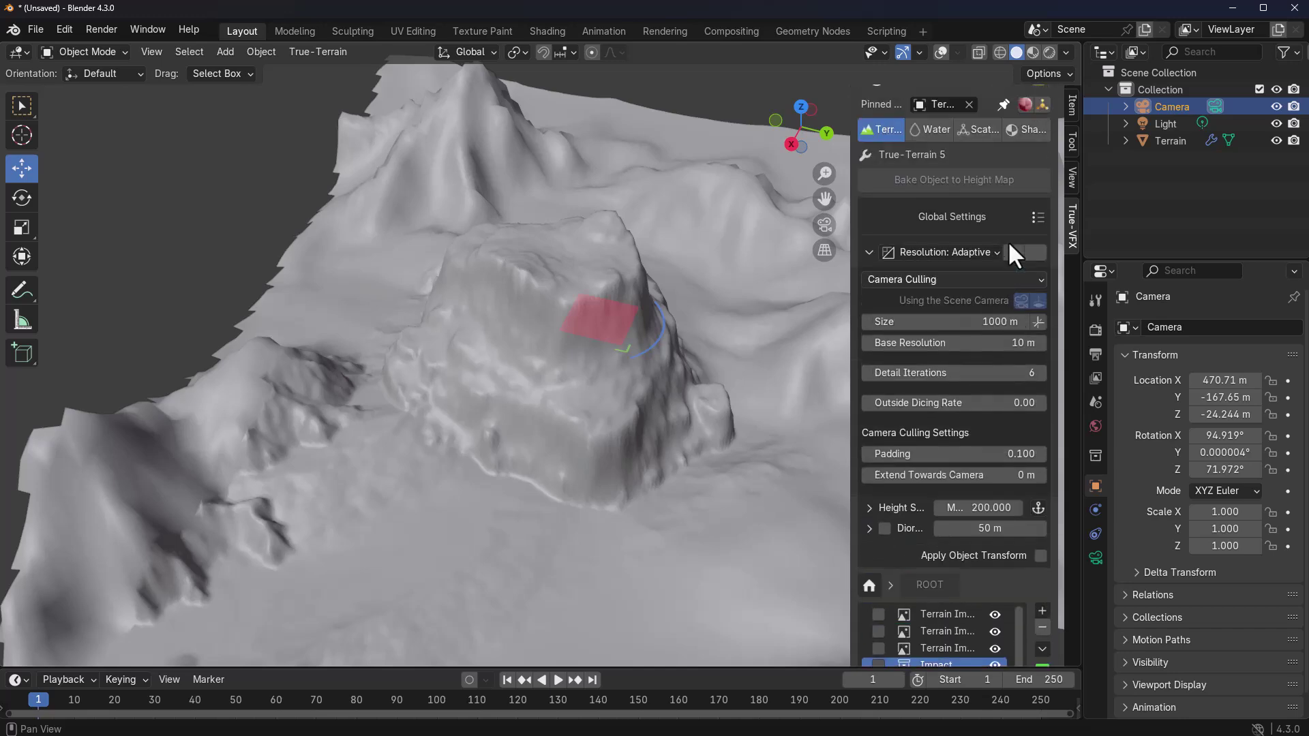
scroll(1010, 247, "up", 1)
Return to Fixed resolution at 1024 and try a Viewport Amount of 0.5
left_click(952, 268)
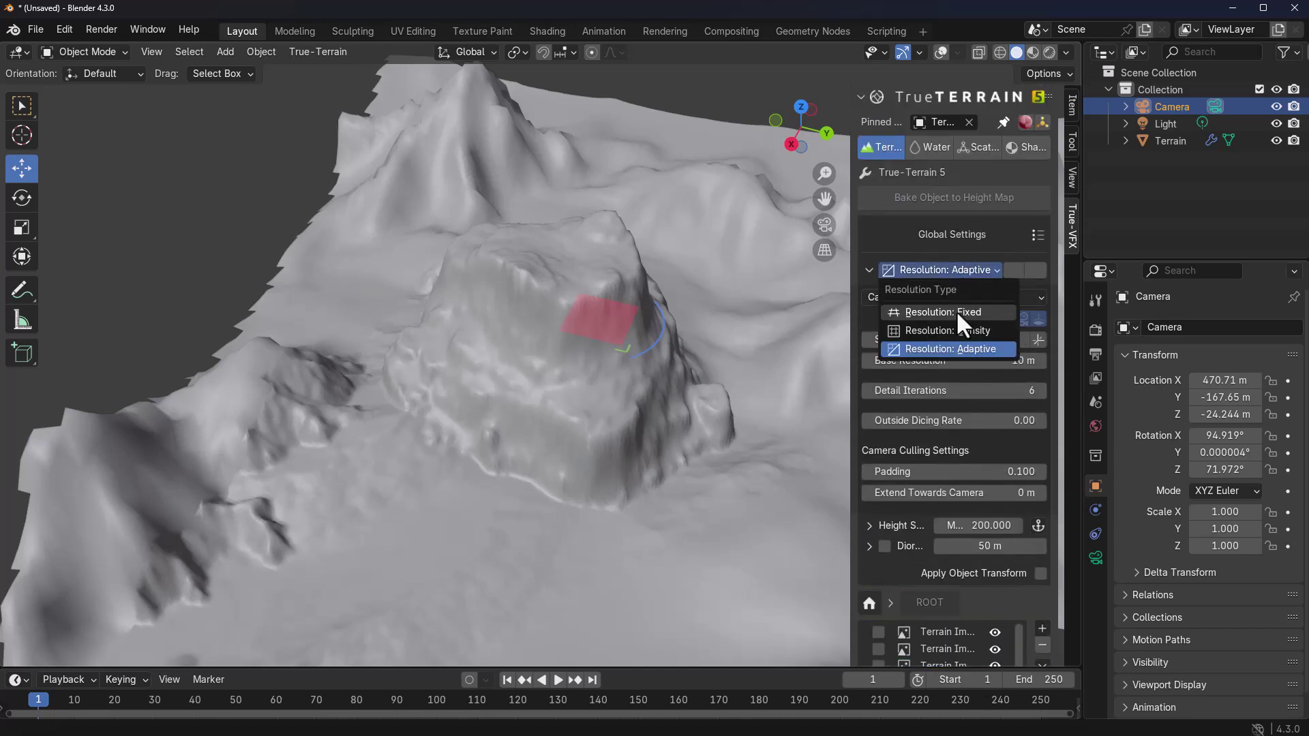
left_click(956, 310)
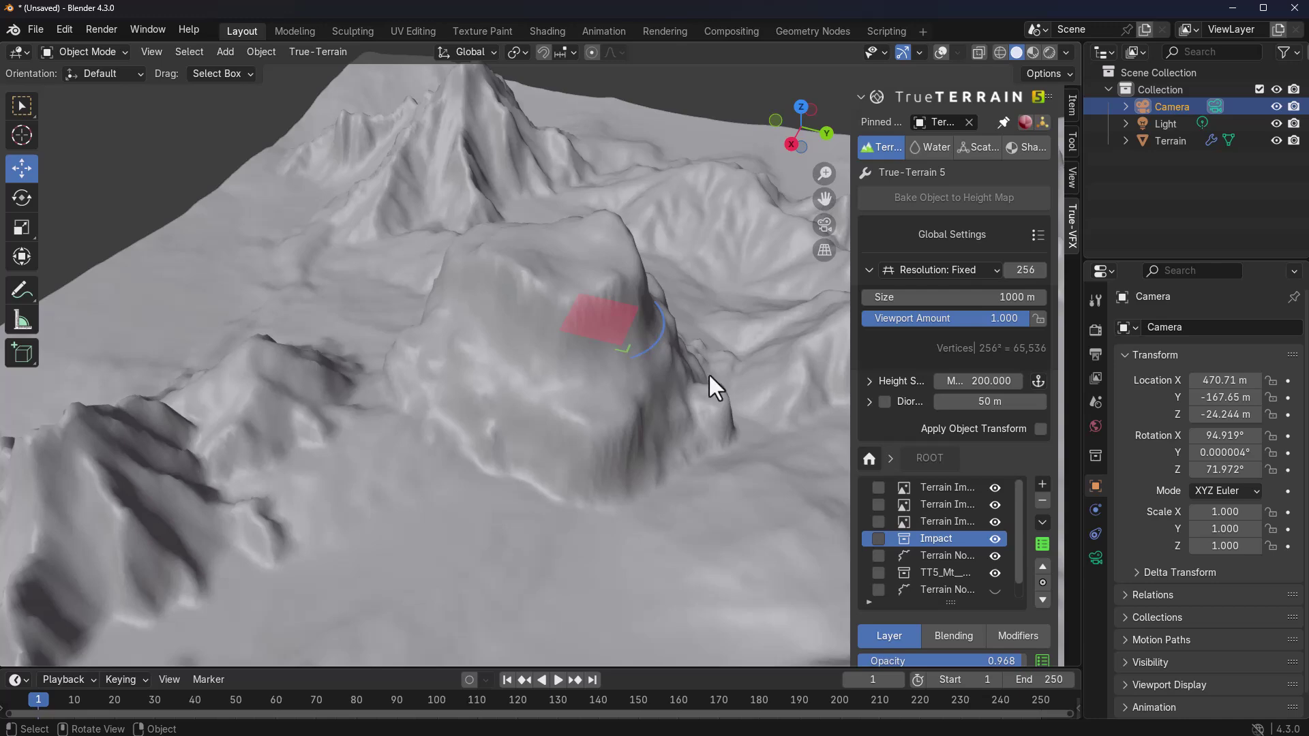
scroll(709, 374, "down", 4)
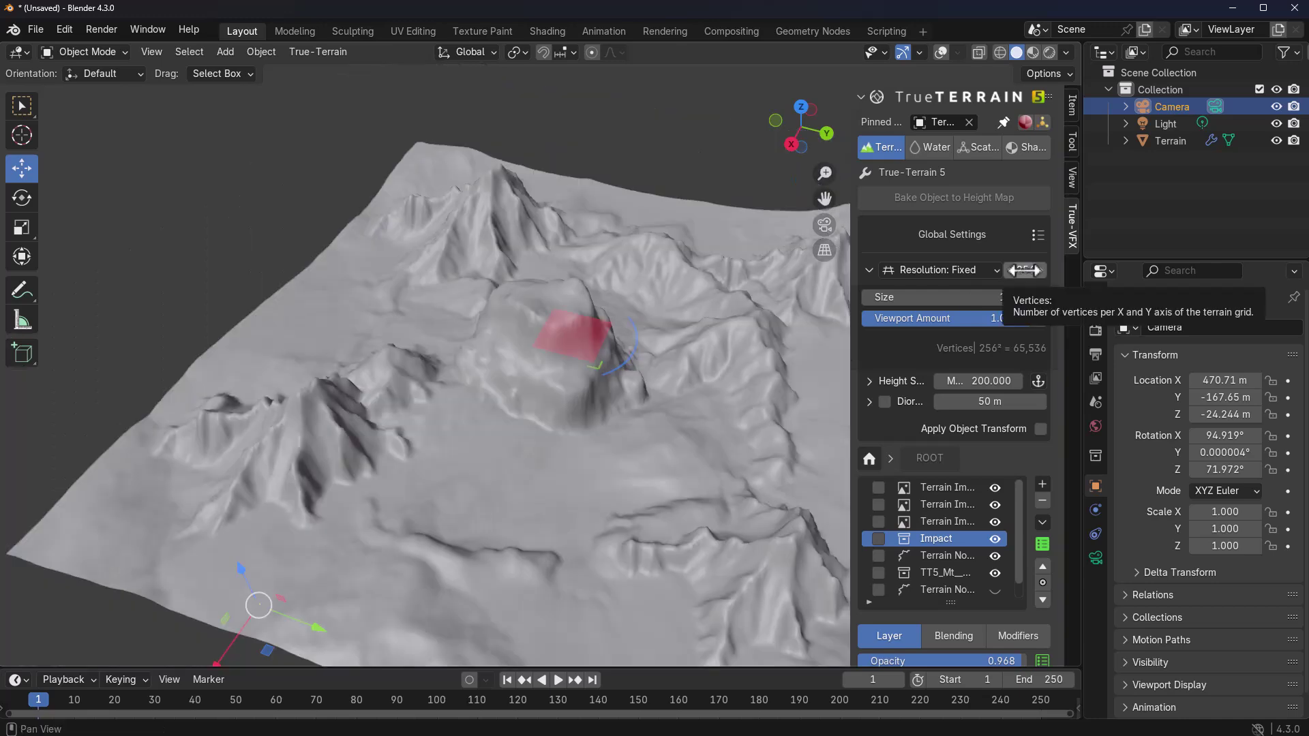
double_click(1024, 270)
type("1024")
key("Return")
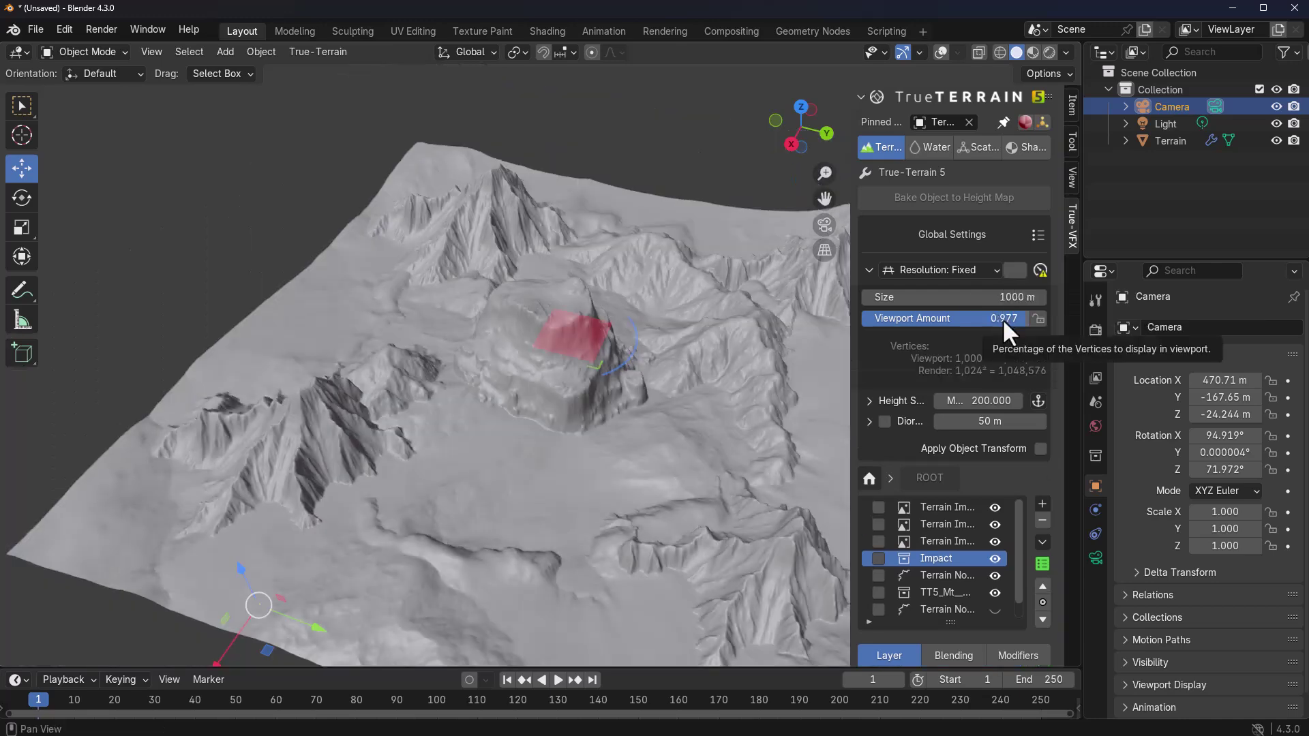
double_click(1002, 319)
type("0.5")
key("Return")
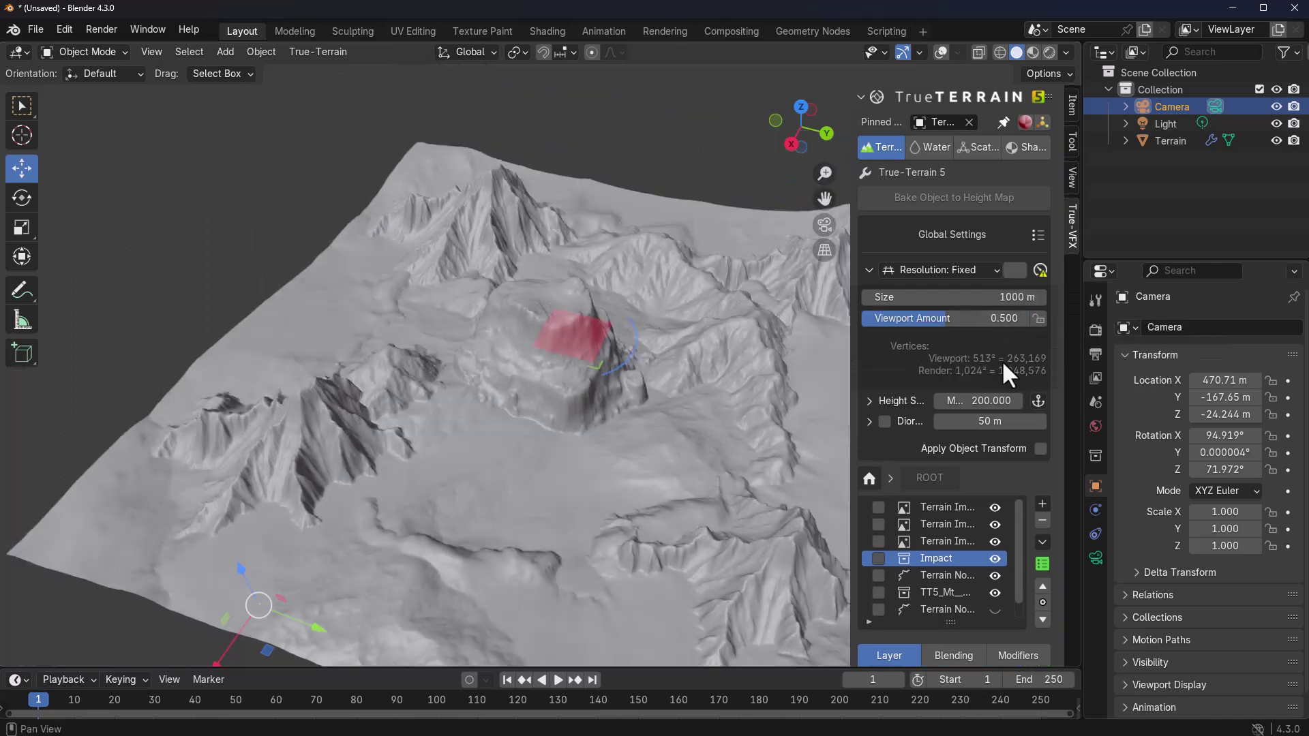
left_click(1040, 270)
left_click(1001, 321)
left_click_drag(982, 318, 1068, 318)
Raise the fixed resolution to 2048 with a full Viewport Amount of 1.000
double_click(1023, 272)
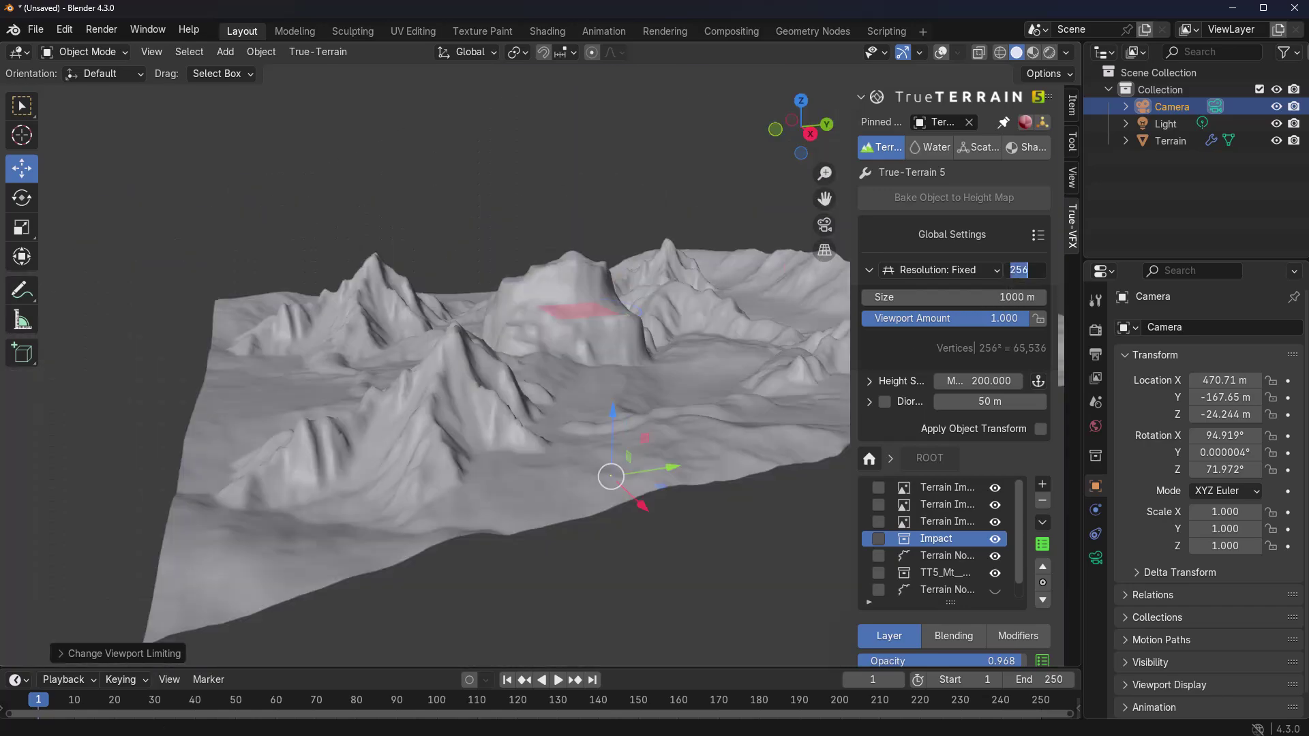
type("2048")
key("Return")
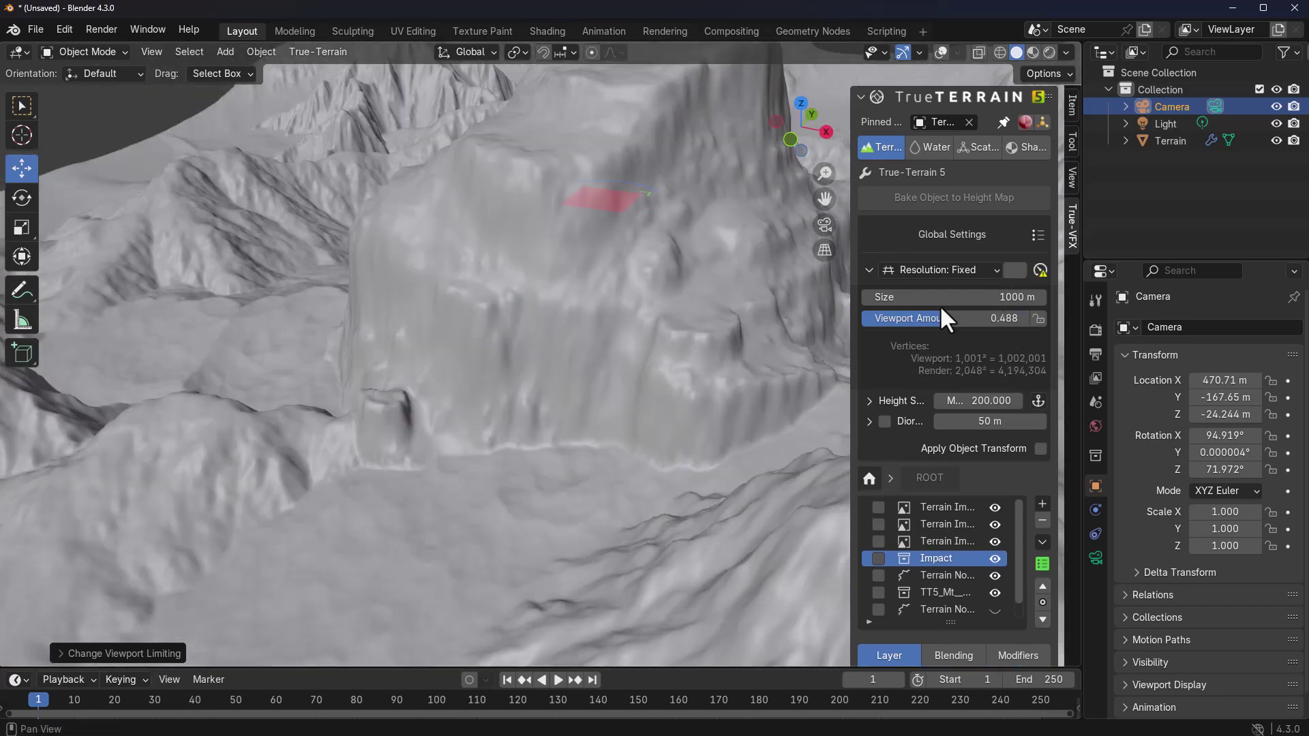
double_click(941, 312)
type("100")
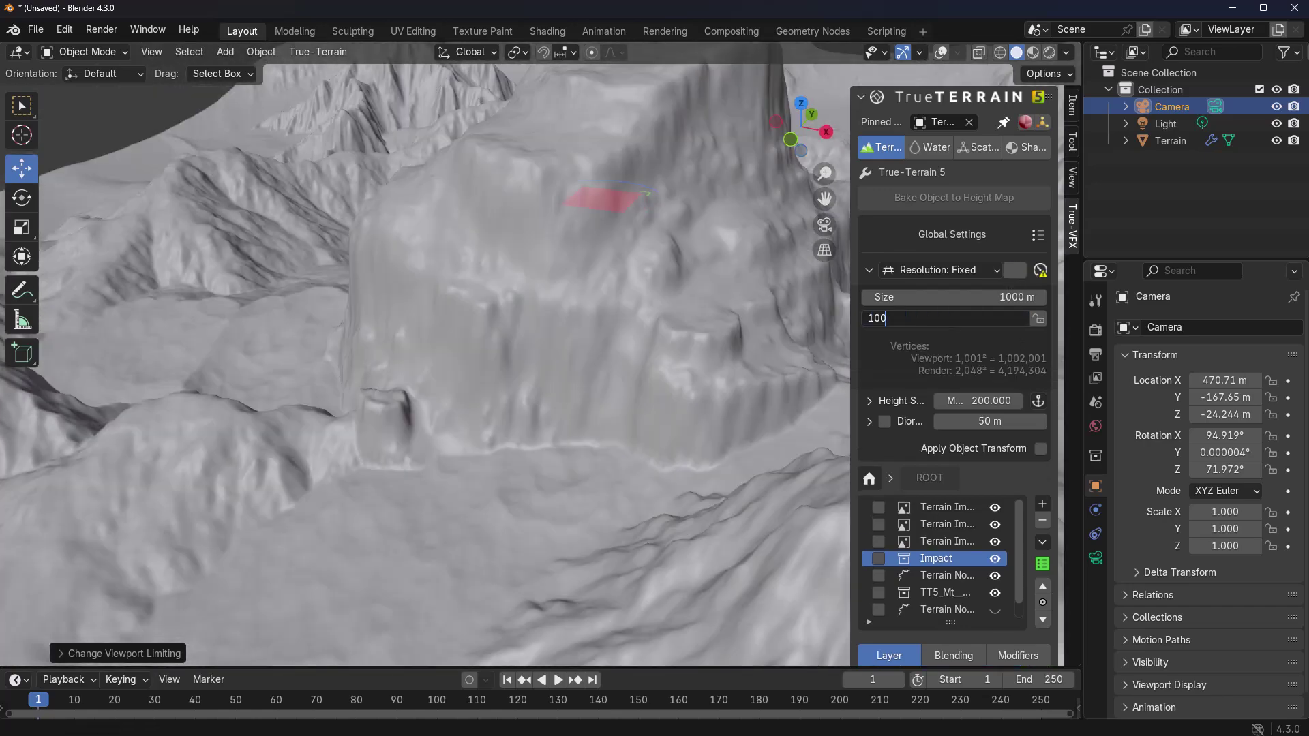
key("Return")
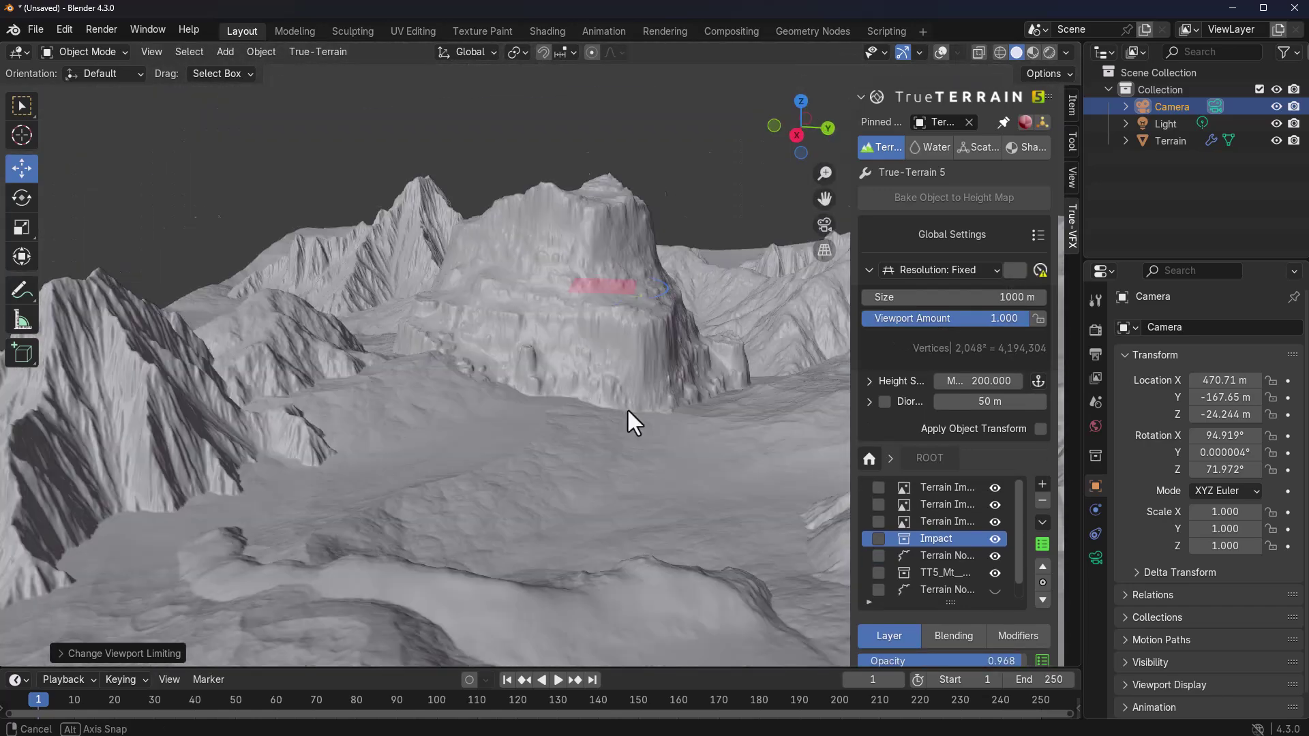
Shift the Impact layer slightly and set the fixed resolution back to 256
middle_click_drag(627, 408, 495, 293)
left_click_drag(549, 385, 582, 389)
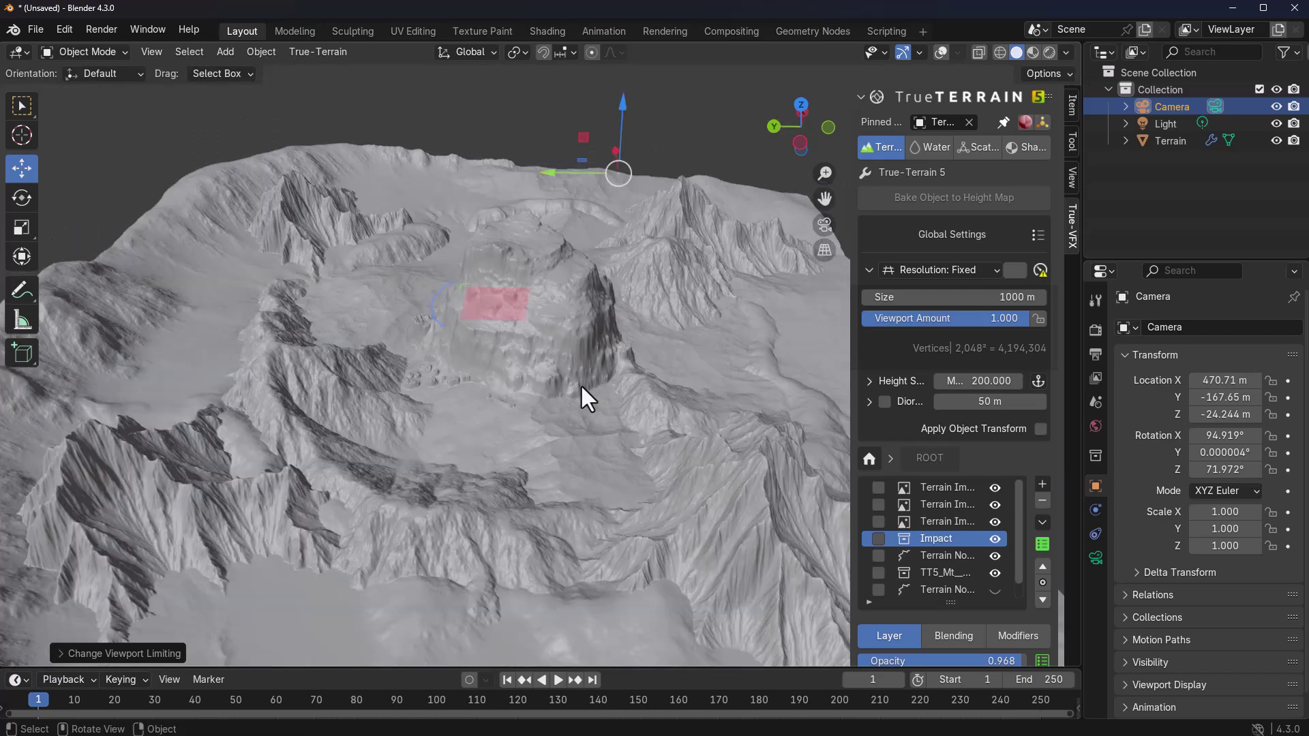
middle_click_drag(581, 388, 245, 349)
double_click(1023, 271)
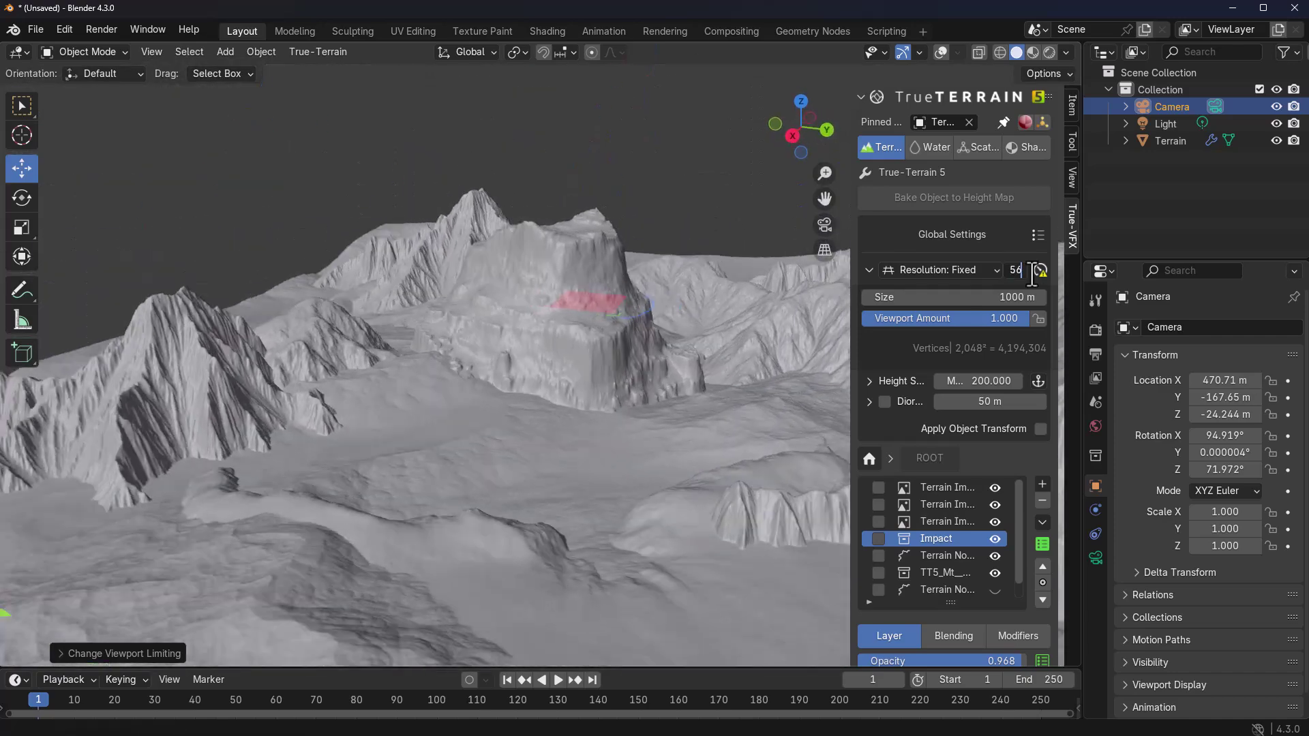
type("256")
key("Return")
scroll(917, 416, "down", 7)
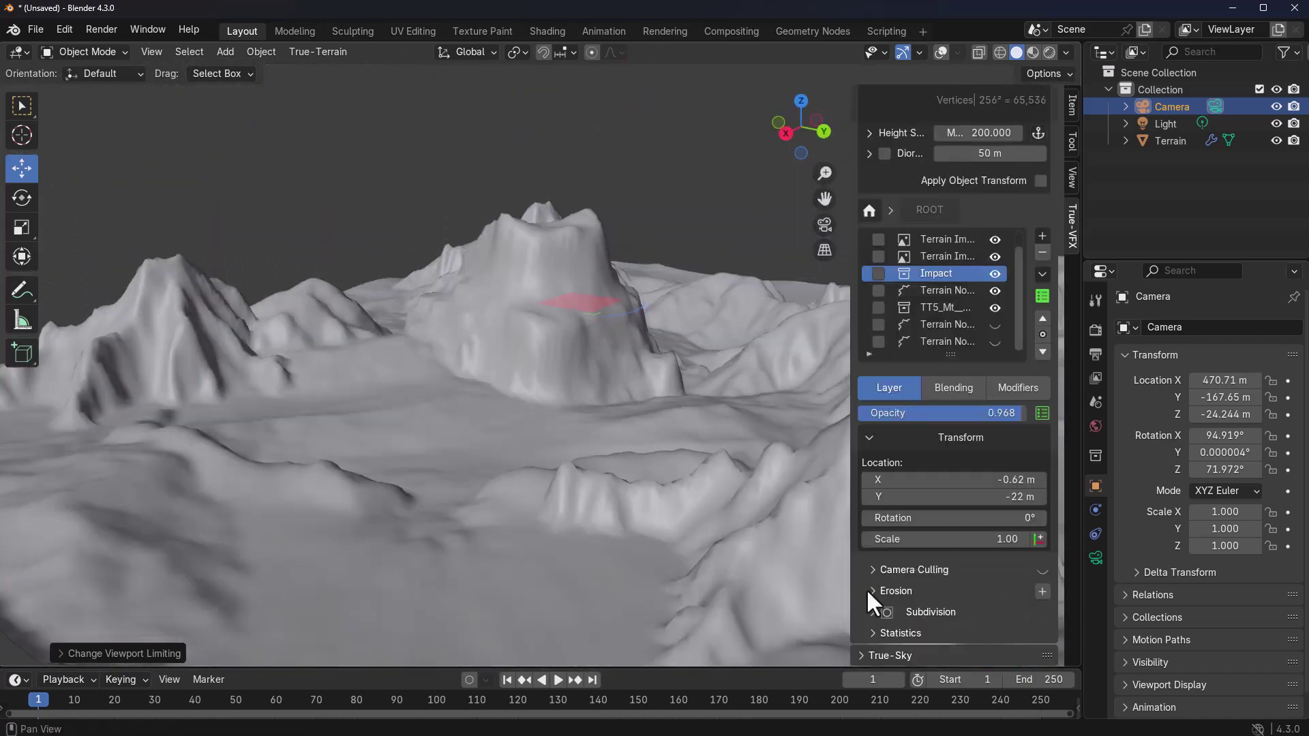
Enable erosion for the terrain and expand its settings
left_click(1042, 591)
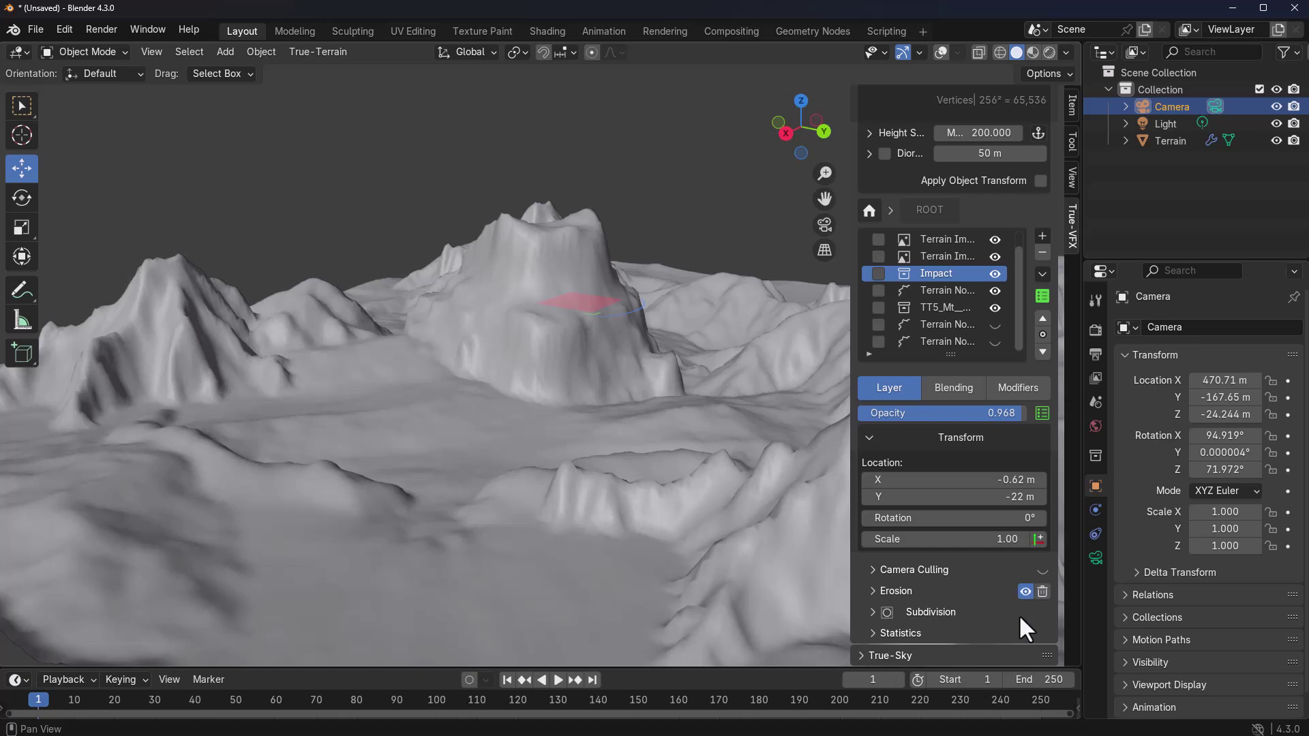
left_click(872, 591)
scroll(918, 581, "down", 5)
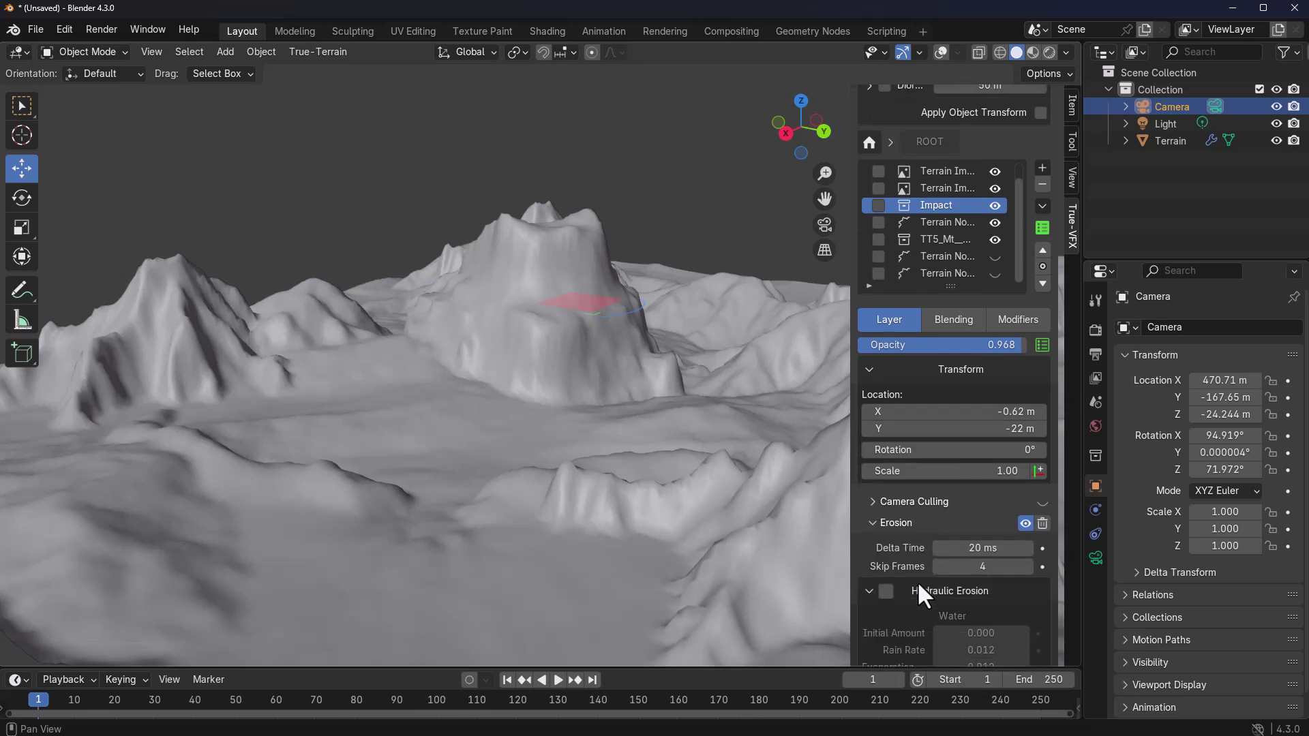
scroll(596, 452, "down", 8)
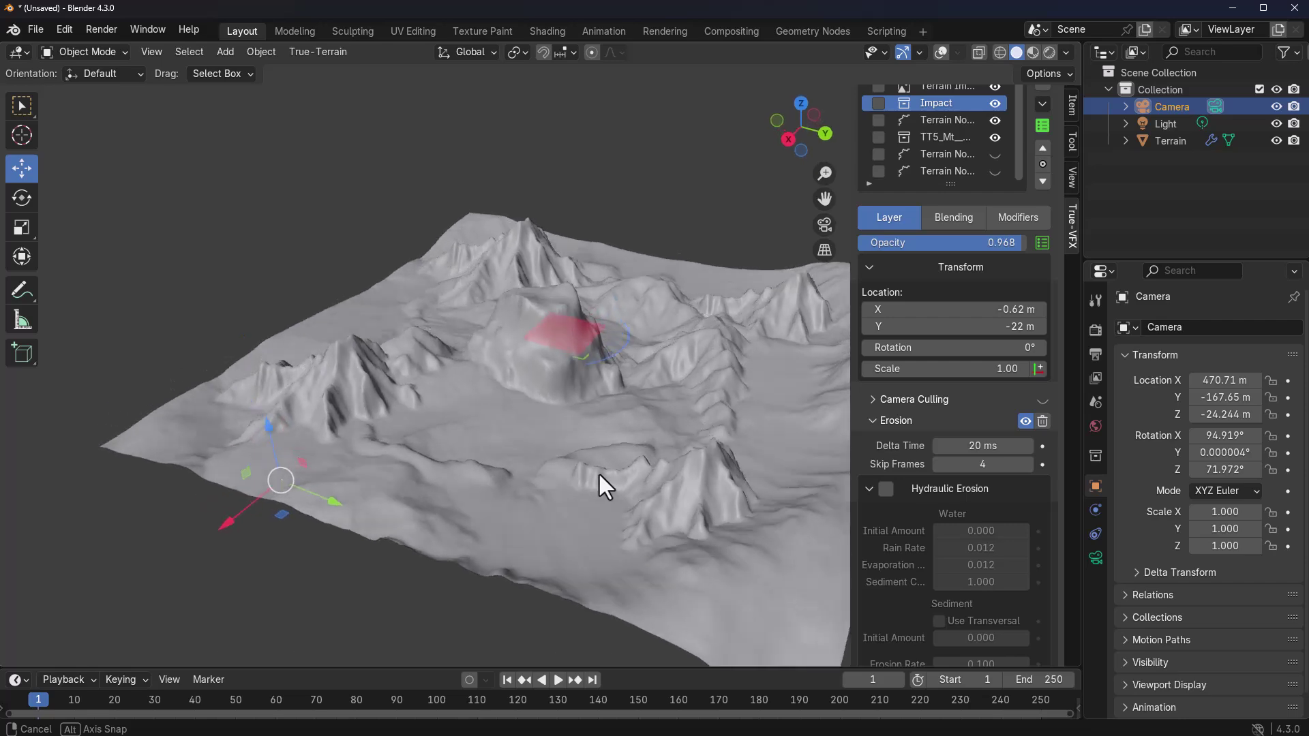
middle_click_drag(615, 480, 581, 486)
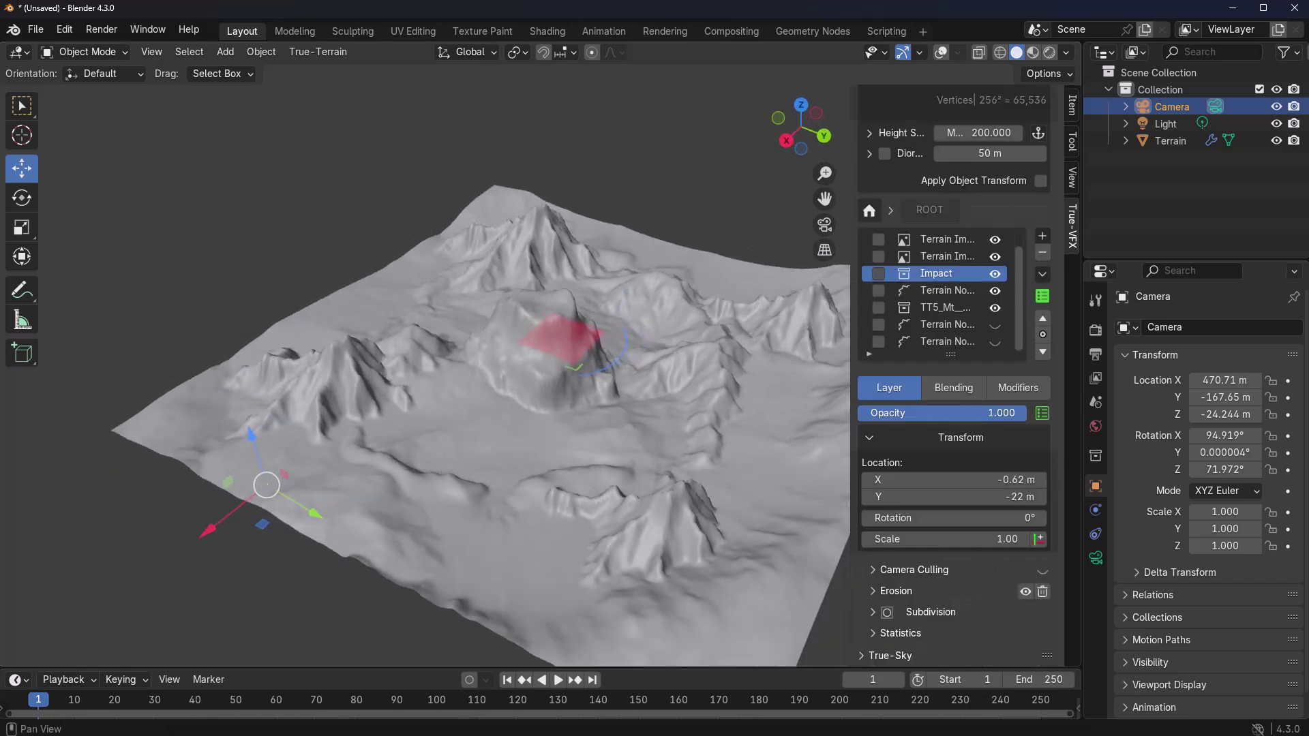
middle_click_drag(604, 437, 684, 414)
scroll(684, 413, "up", 4)
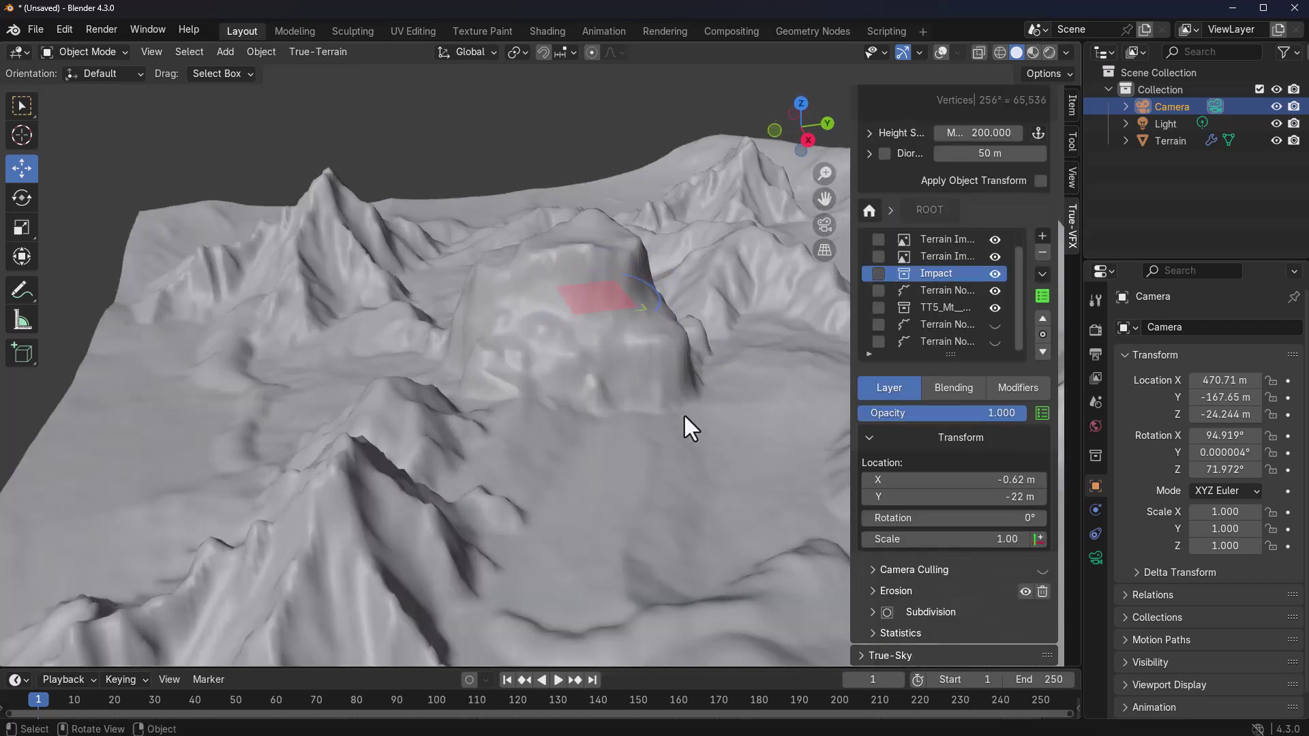
Add a Terracing modifier to the layer and lower its opacity
left_click(641, 329)
left_click(954, 387)
left_click(1043, 462)
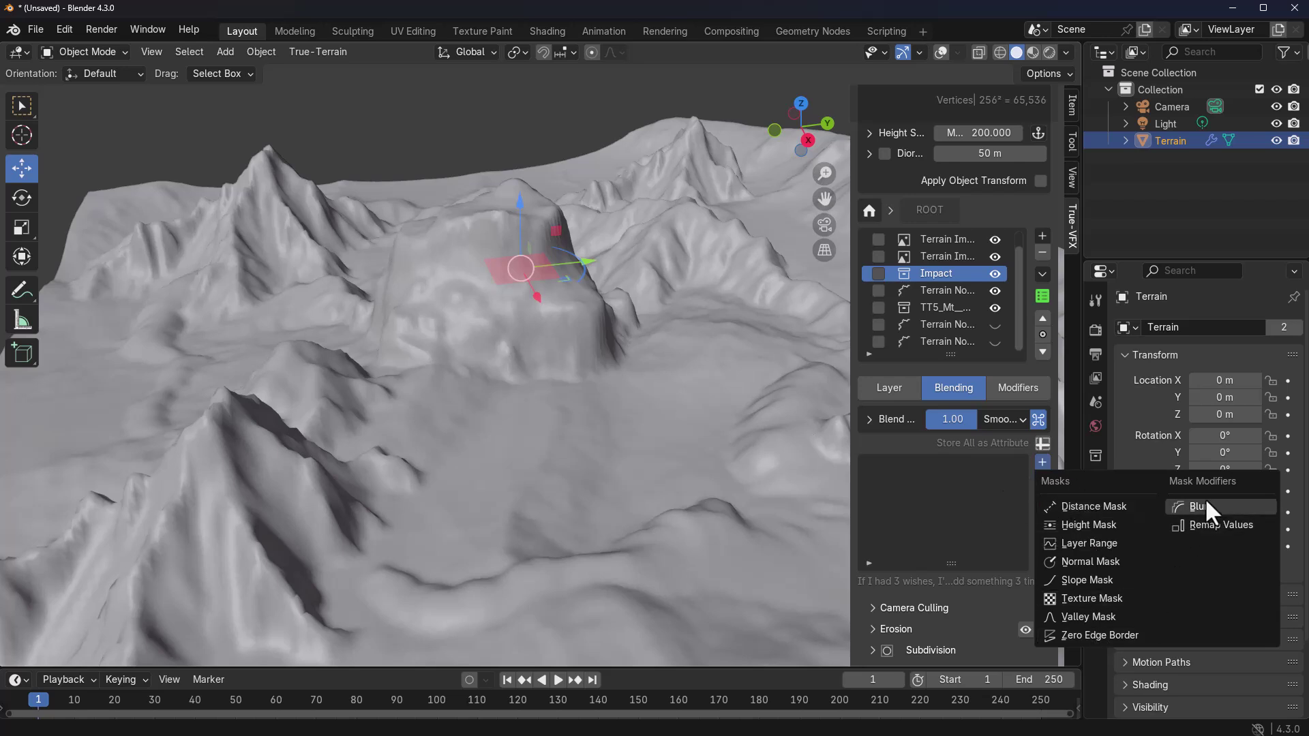
left_click(1043, 423)
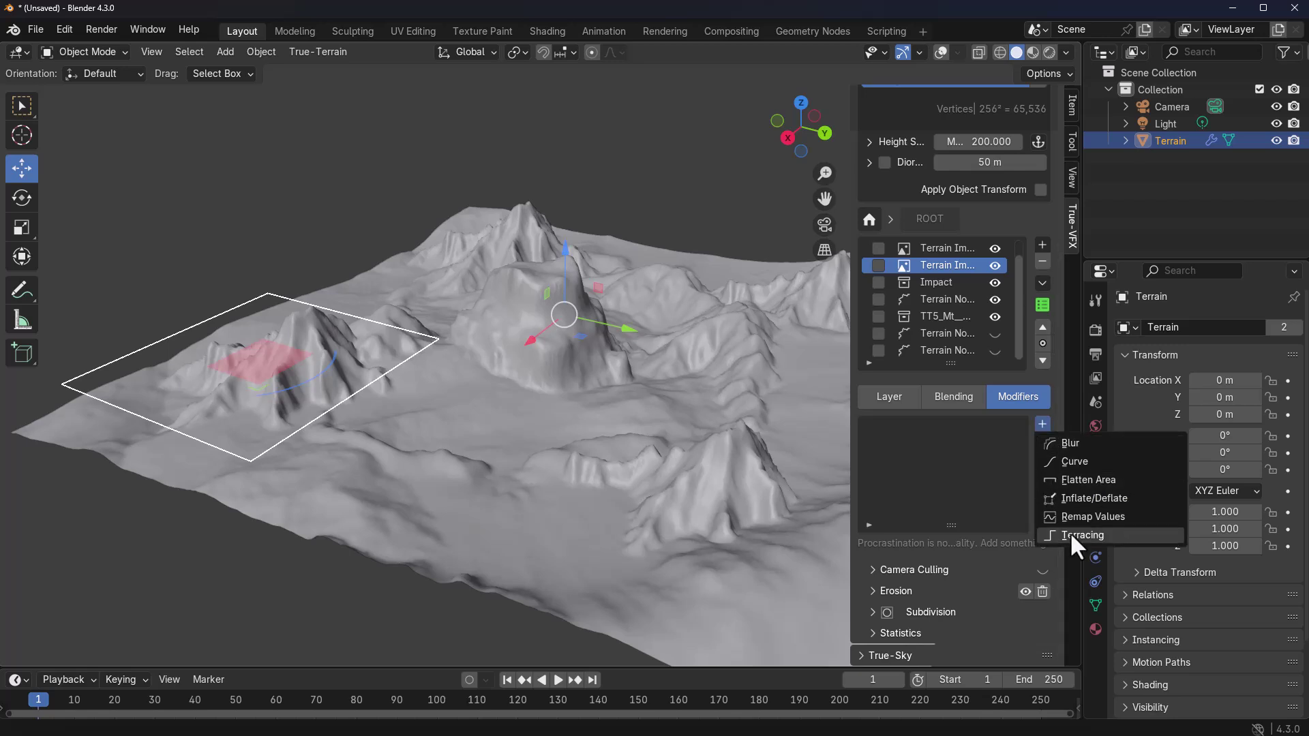
left_click(1090, 534)
left_click(1068, 589)
mouse_move(991, 566)
left_mouse_down()
mouse_move(1042, 566)
mouse_move(859, 566)
mouse_move(1050, 566)
mouse_move(989, 580)
left_mouse_up()
scroll(732, 520, "up", 5)
Apply the Choppy (Type A) water preset from the water presets gallery
left_click(1042, 424)
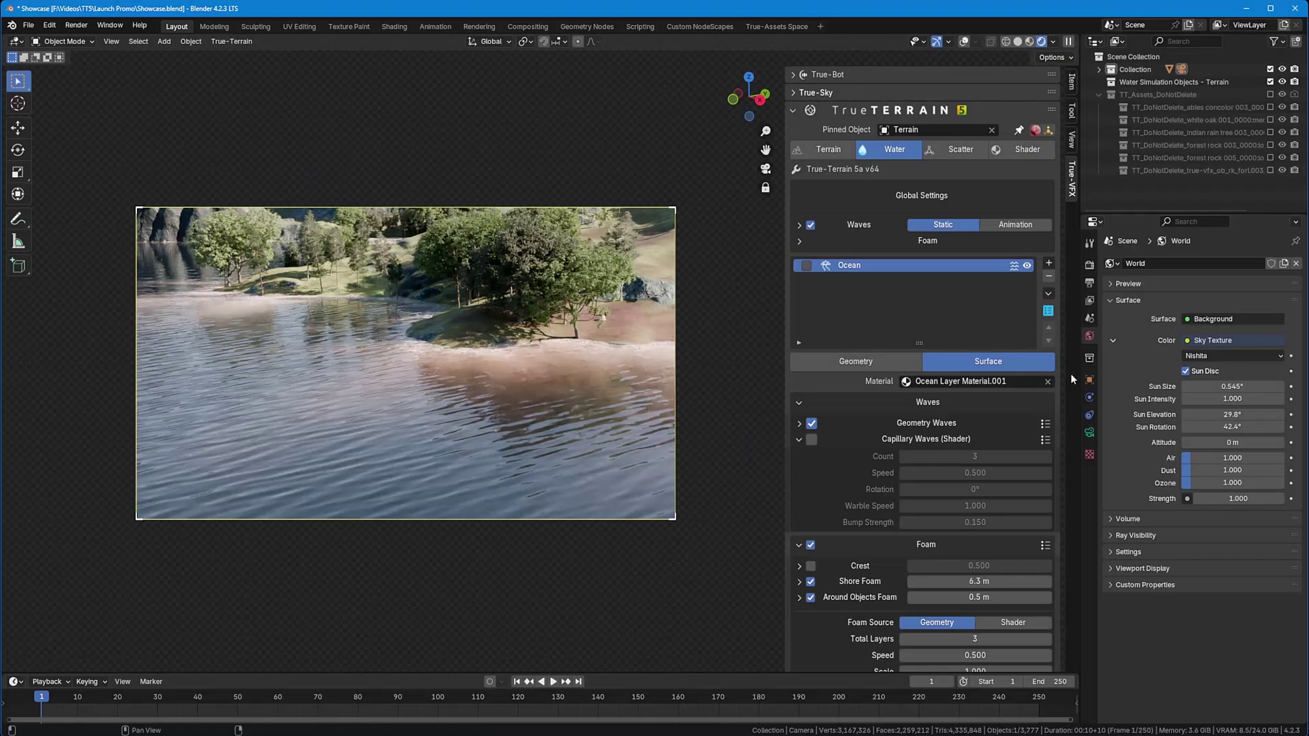
left_click(1036, 327)
left_click(930, 403)
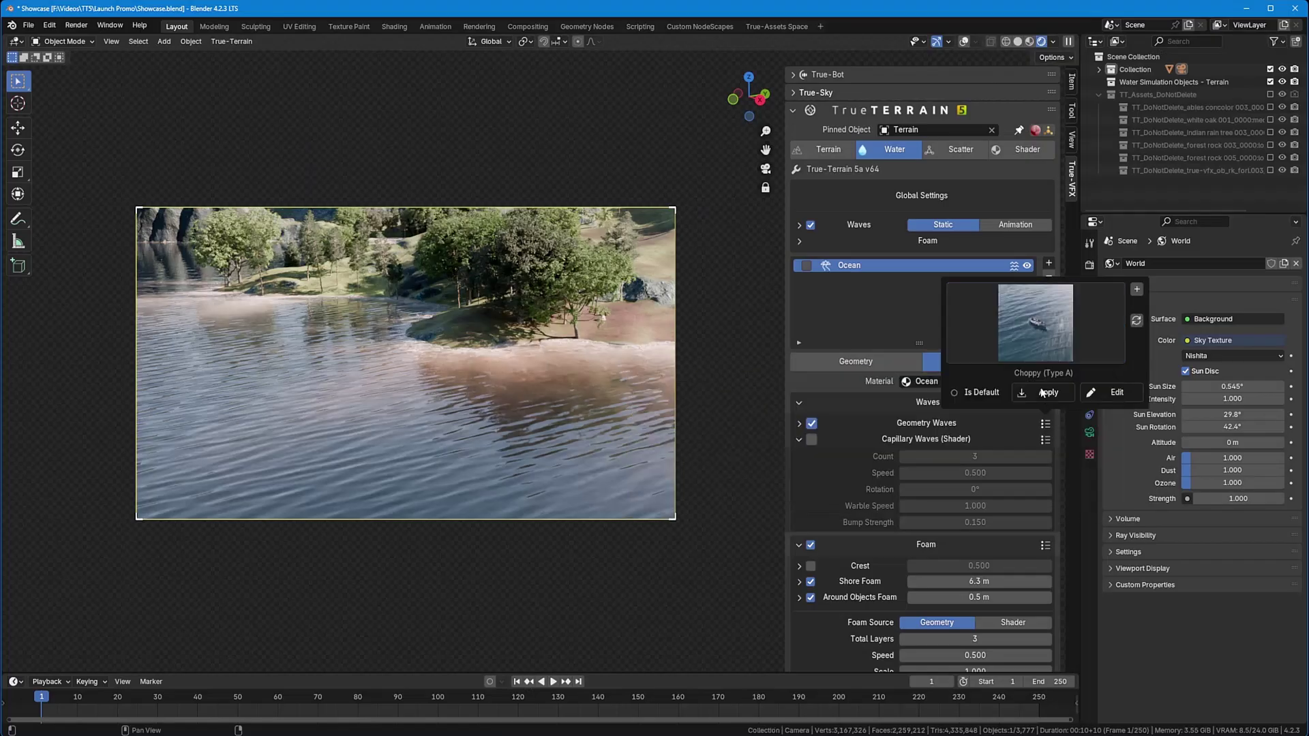
left_click(1042, 393)
left_click(1036, 328)
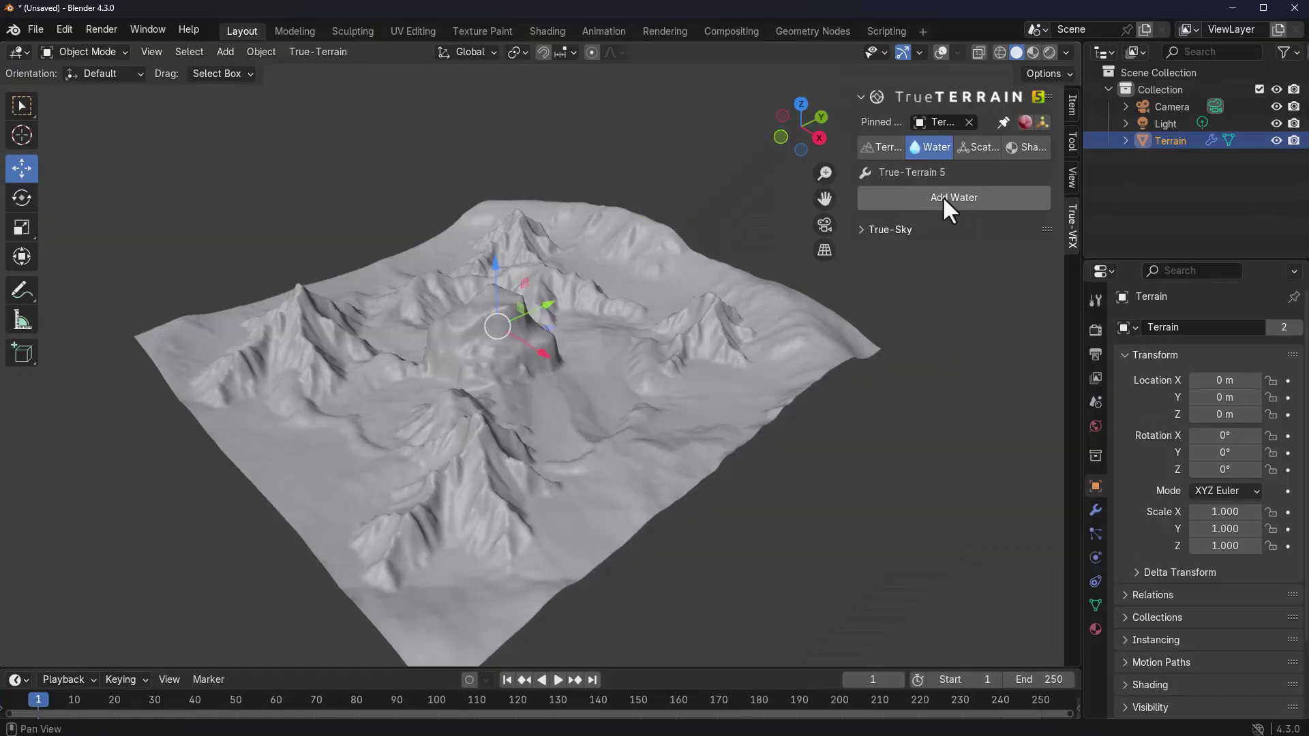
Add a Lake water layer kept as part of the terrain, using default settings
left_click(943, 196)
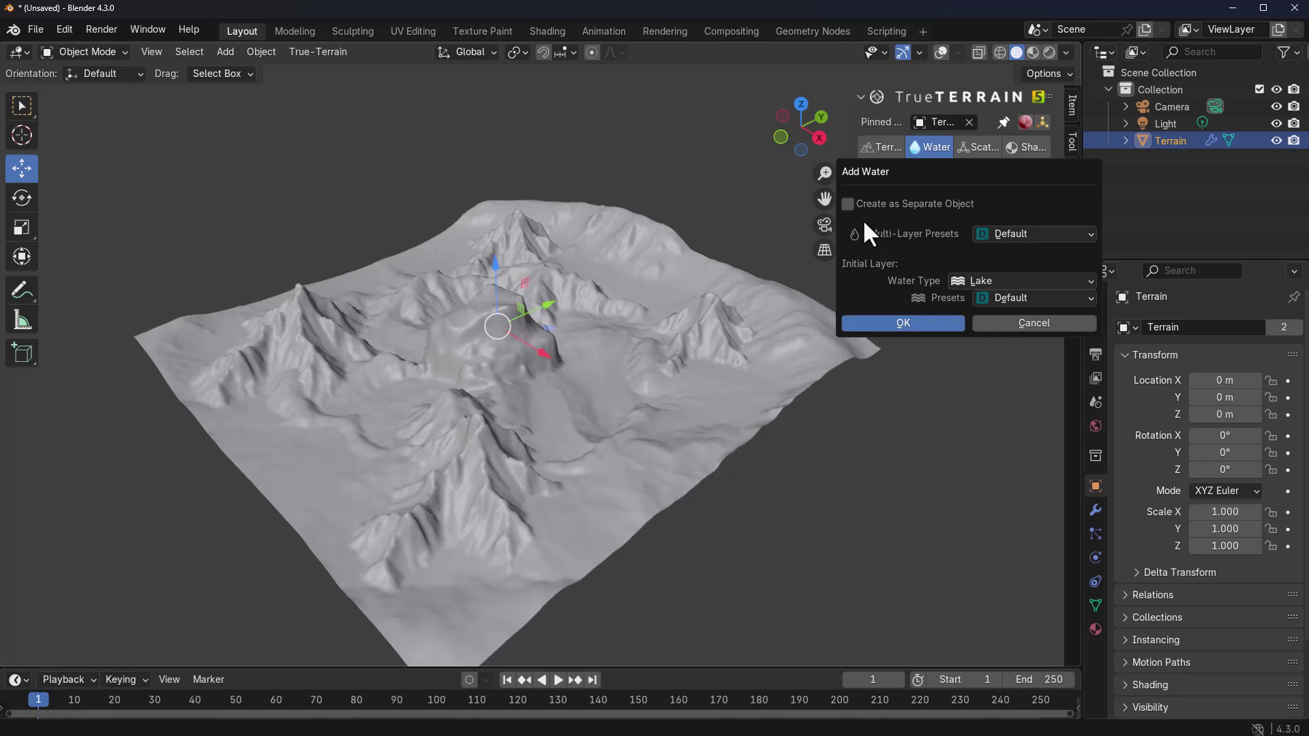
left_click(848, 204)
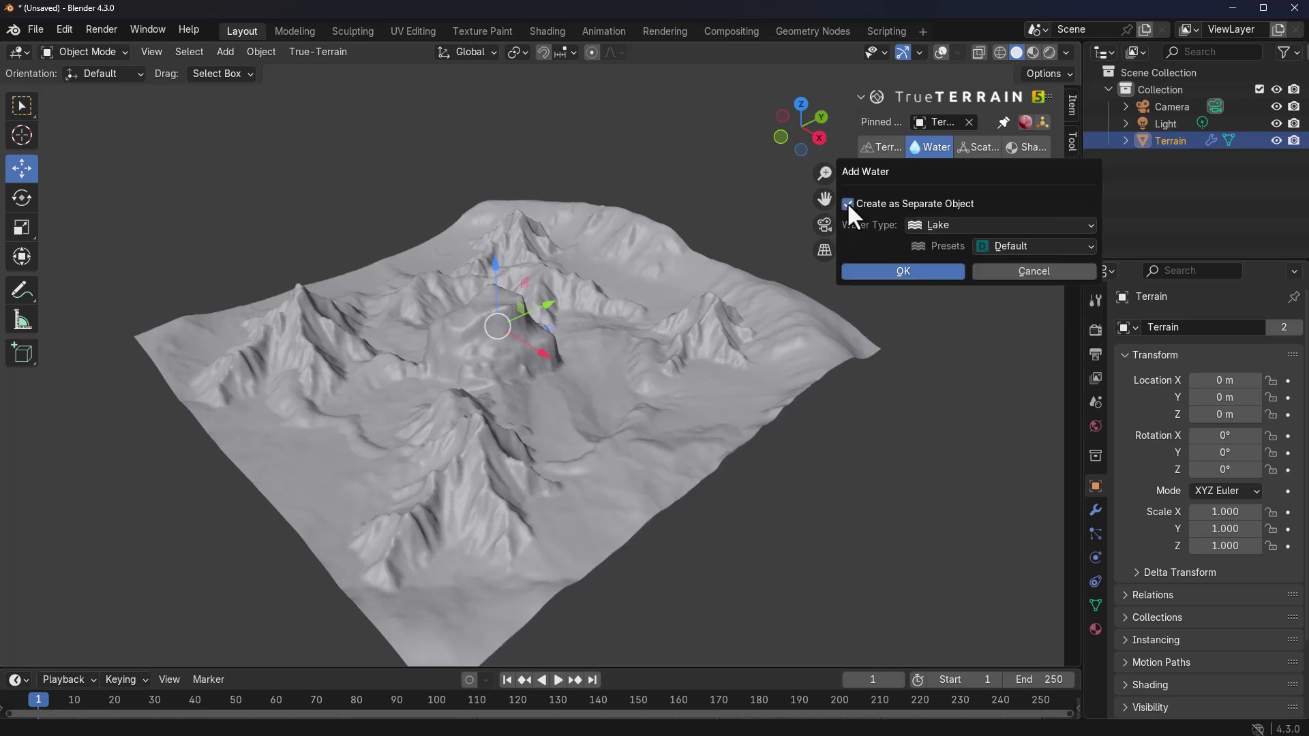
left_click(847, 204)
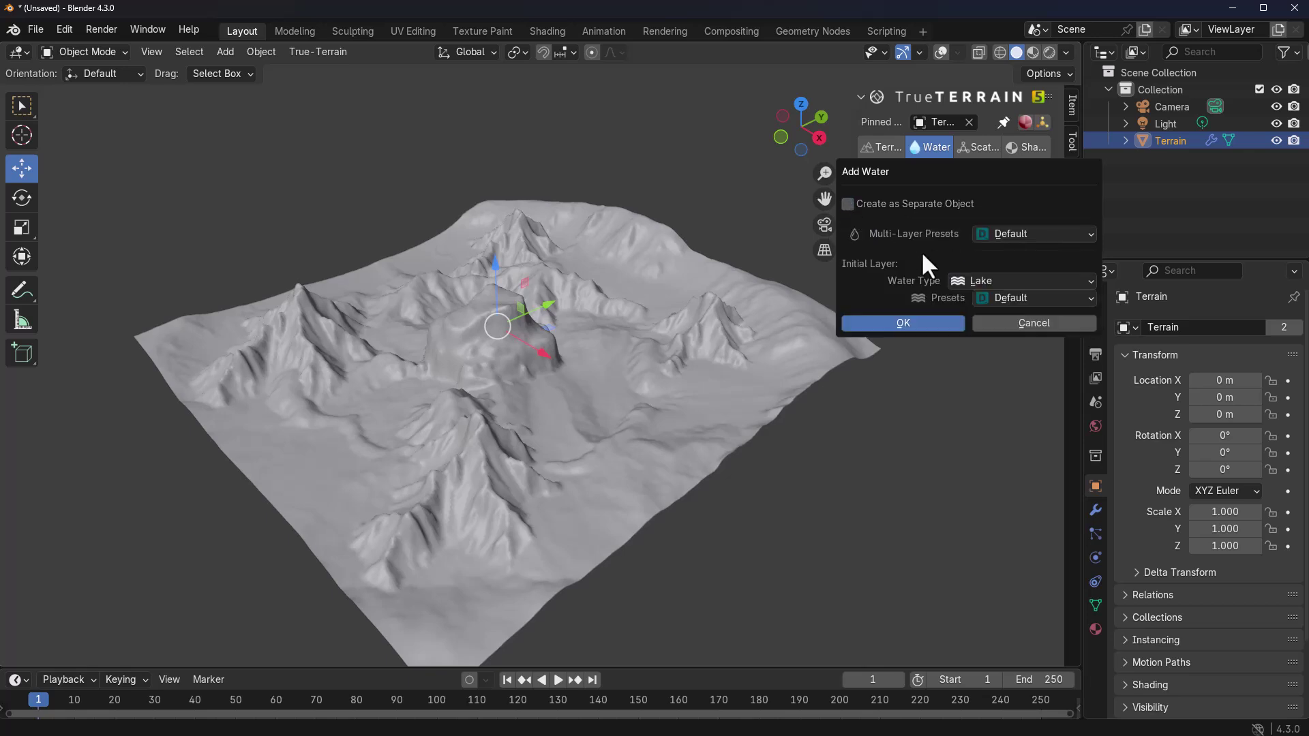
left_click(970, 282)
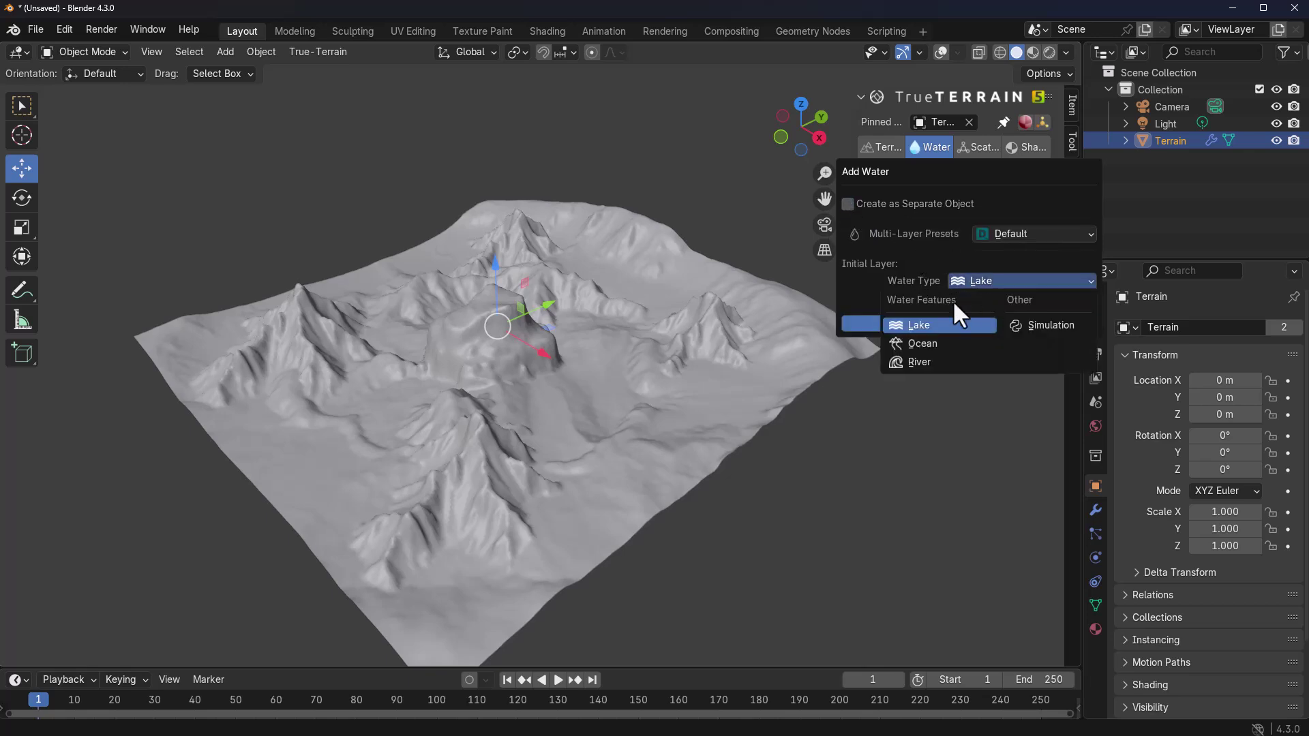
left_click(924, 330)
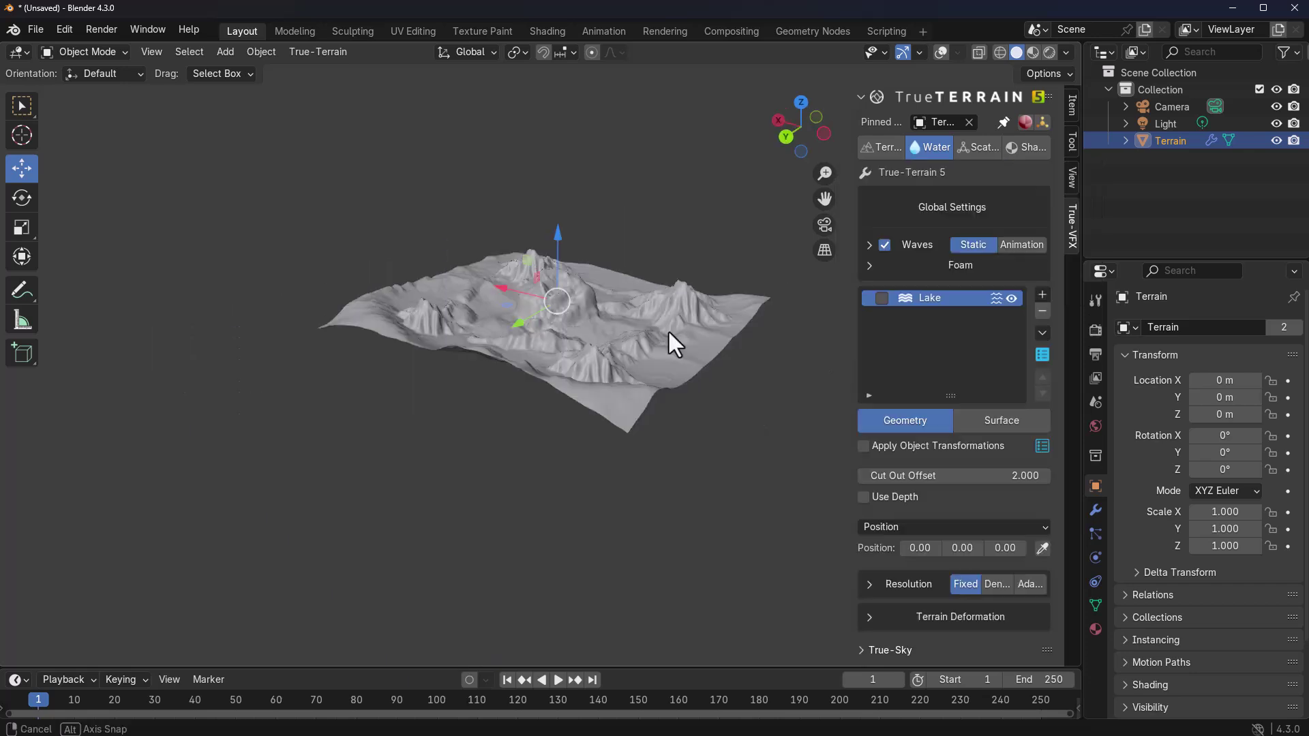
middle_click_drag(669, 333, 669, 360)
scroll(669, 360, "up", 3)
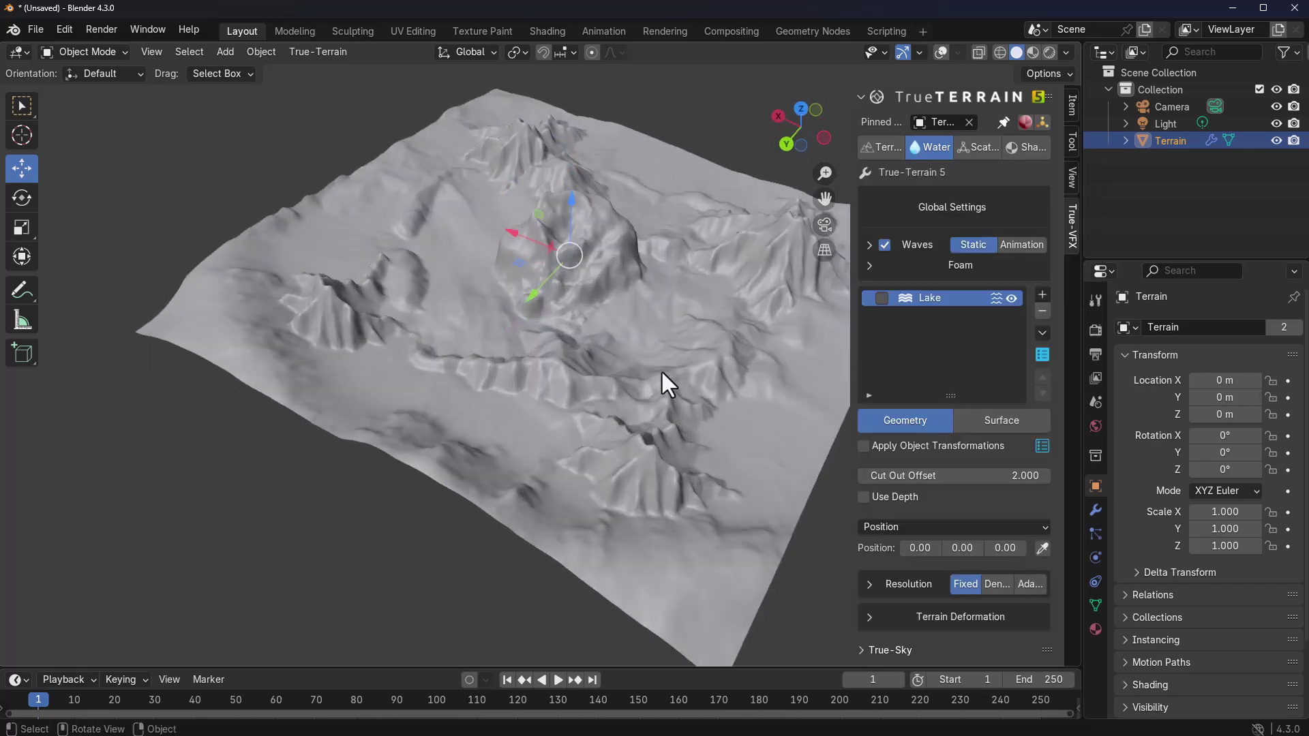
Sample terrain spots with the Position eyedropper, settling on one near the central peak
left_click(1042, 548)
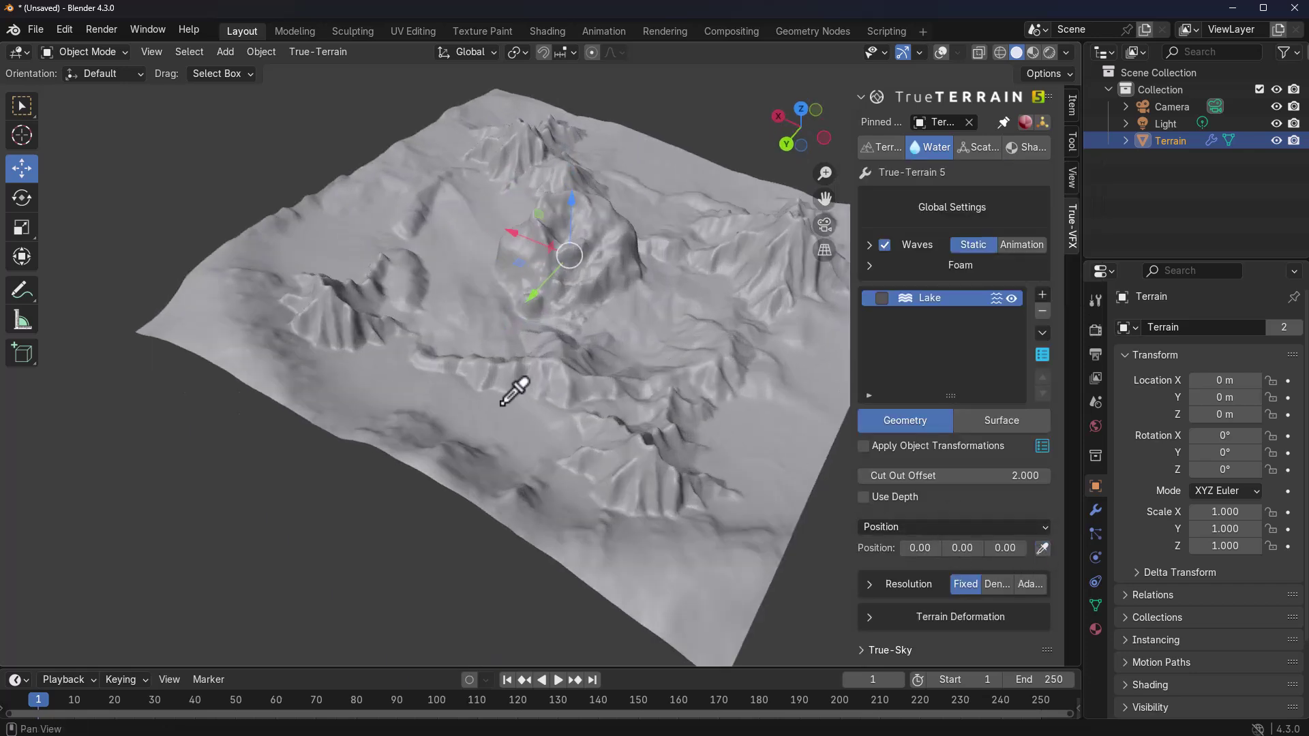
left_click(502, 404)
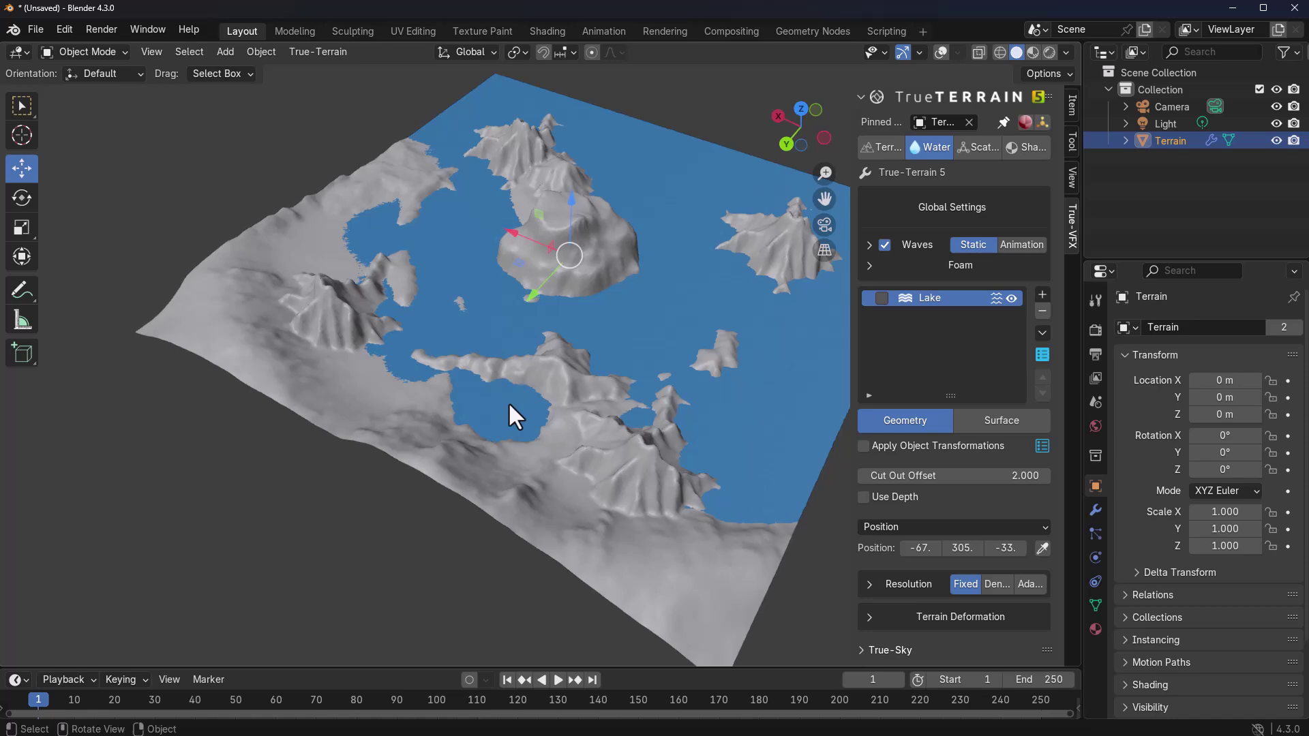
middle_click_drag(508, 402, 566, 437)
scroll(626, 404, "up", 3)
left_click(1041, 549)
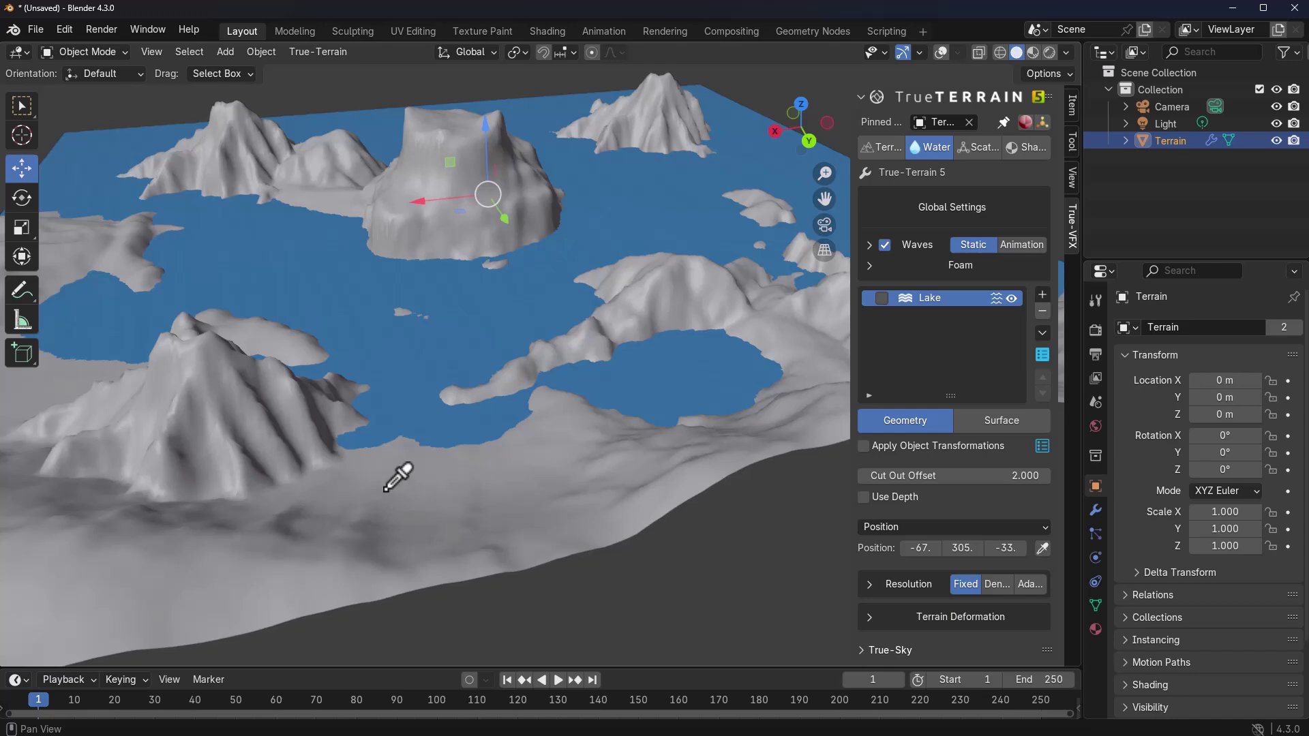
left_click(261, 494)
middle_click_drag(402, 456, 445, 431)
left_click(1042, 549)
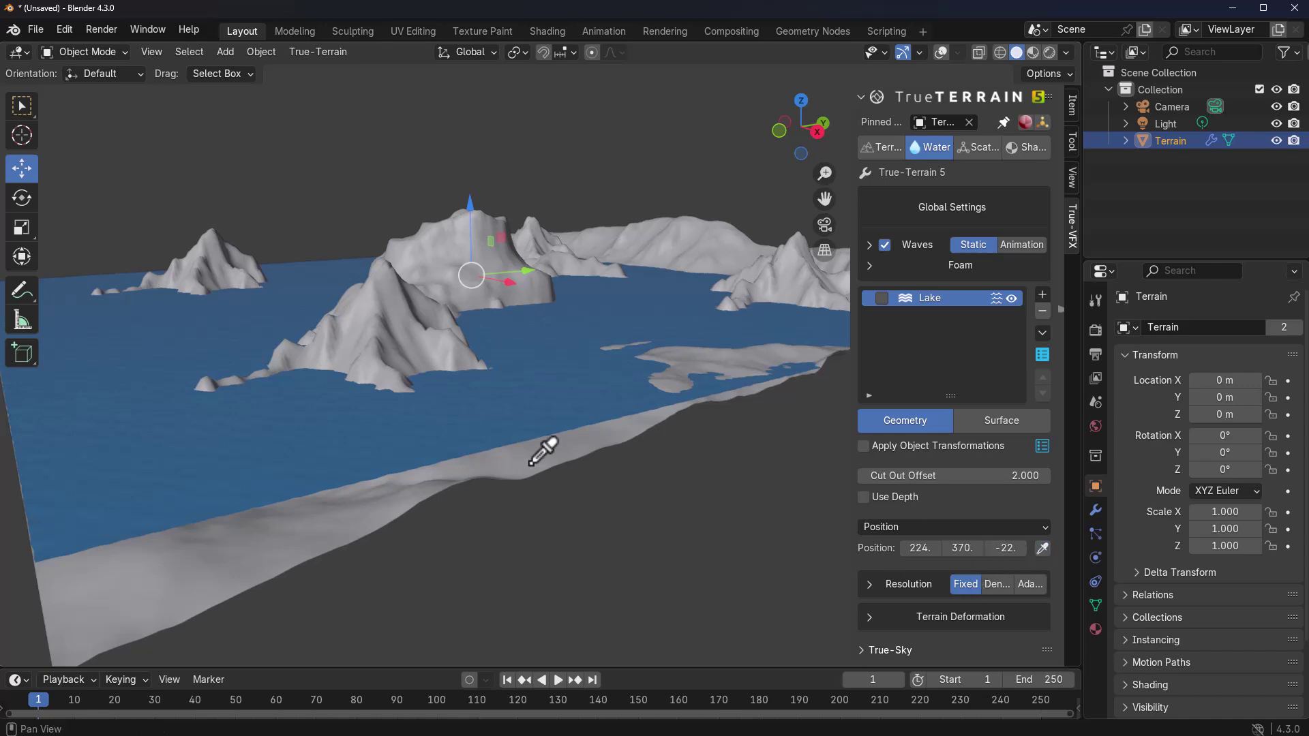
left_click(523, 455)
middle_click_drag(525, 433, 819, 504)
Lower the lake's Position Z to about -58 and enable Use Depth
left_click_drag(1005, 548, 986, 548)
scroll(365, 318, "down", 4)
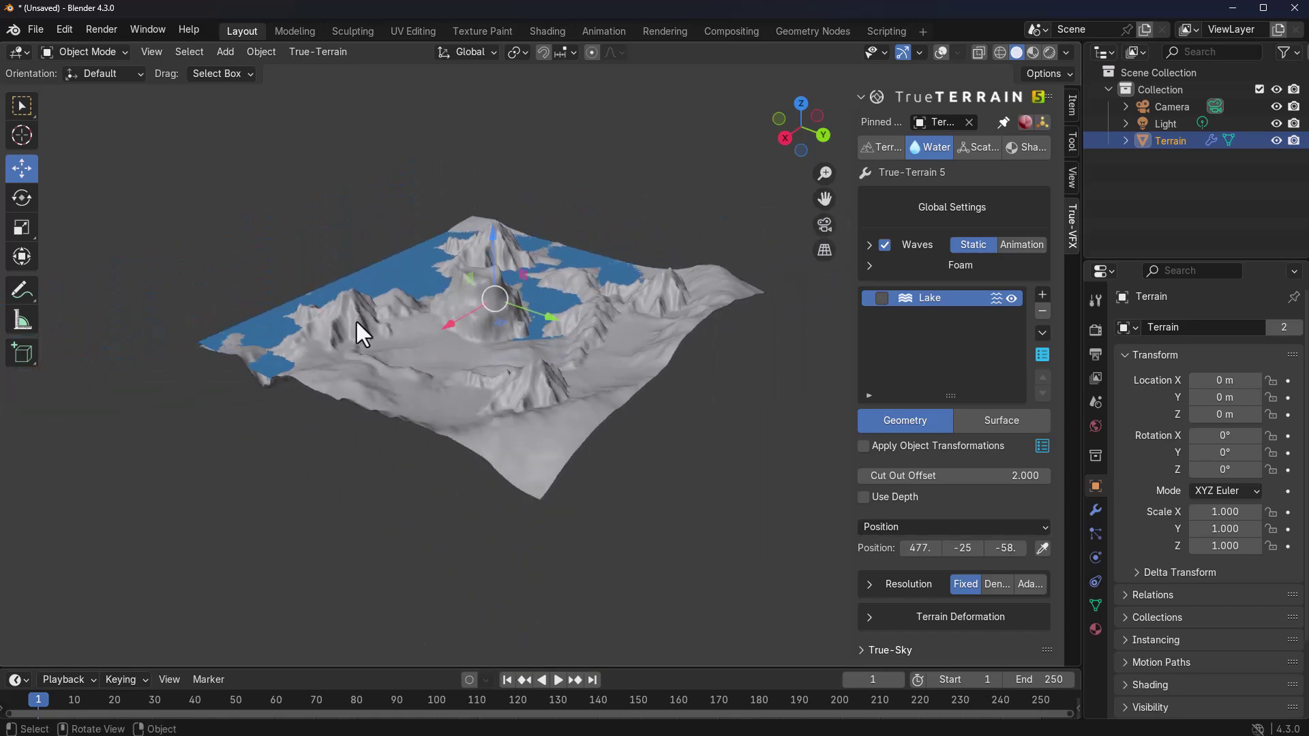
middle_click_drag(356, 320, 518, 321)
scroll(482, 360, "up", 5)
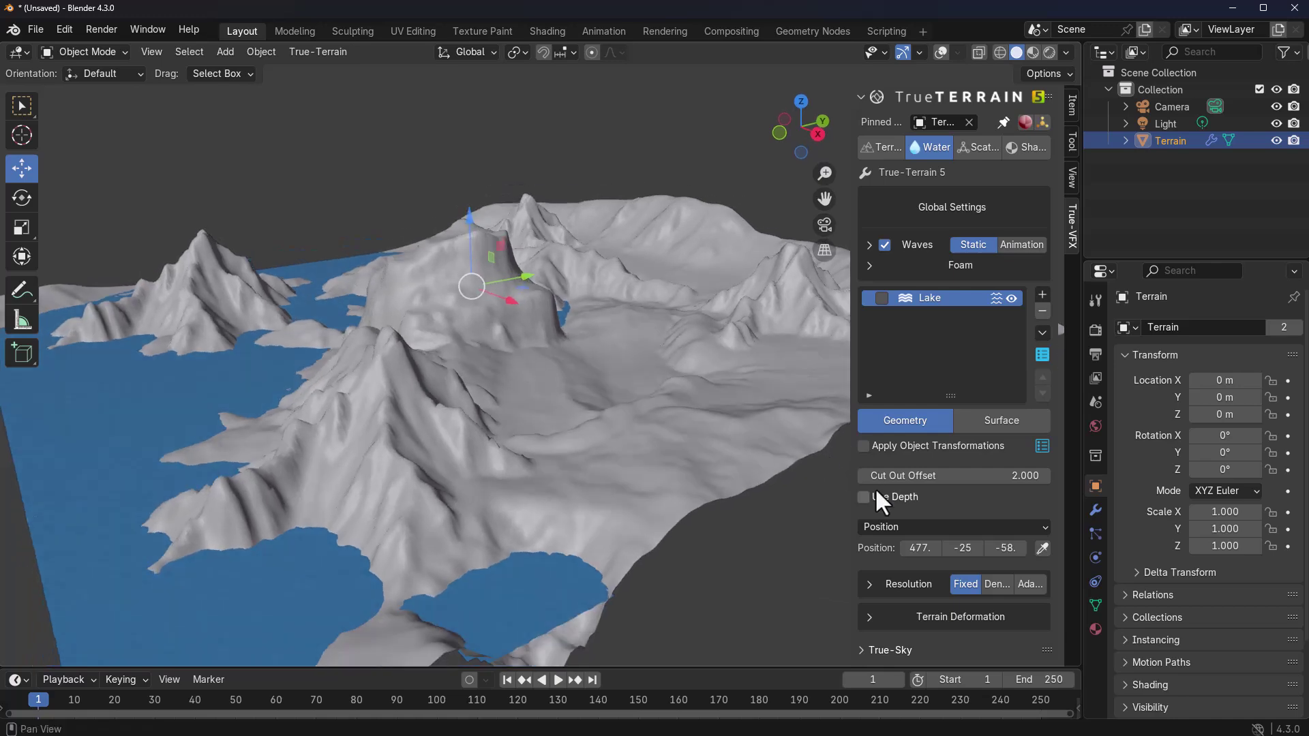
left_click(863, 497)
scroll(491, 467, "down", 3)
middle_click_drag(491, 466, 533, 440)
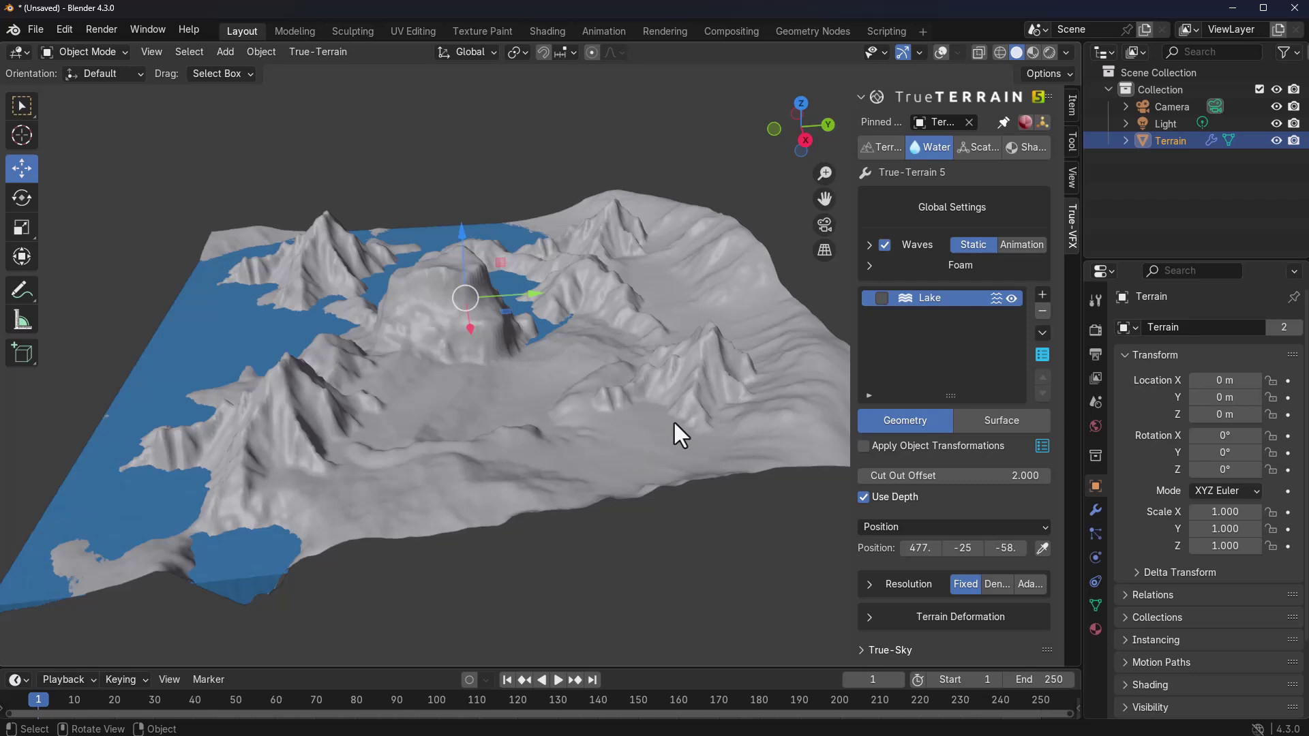
middle_click_drag(591, 390, 841, 386)
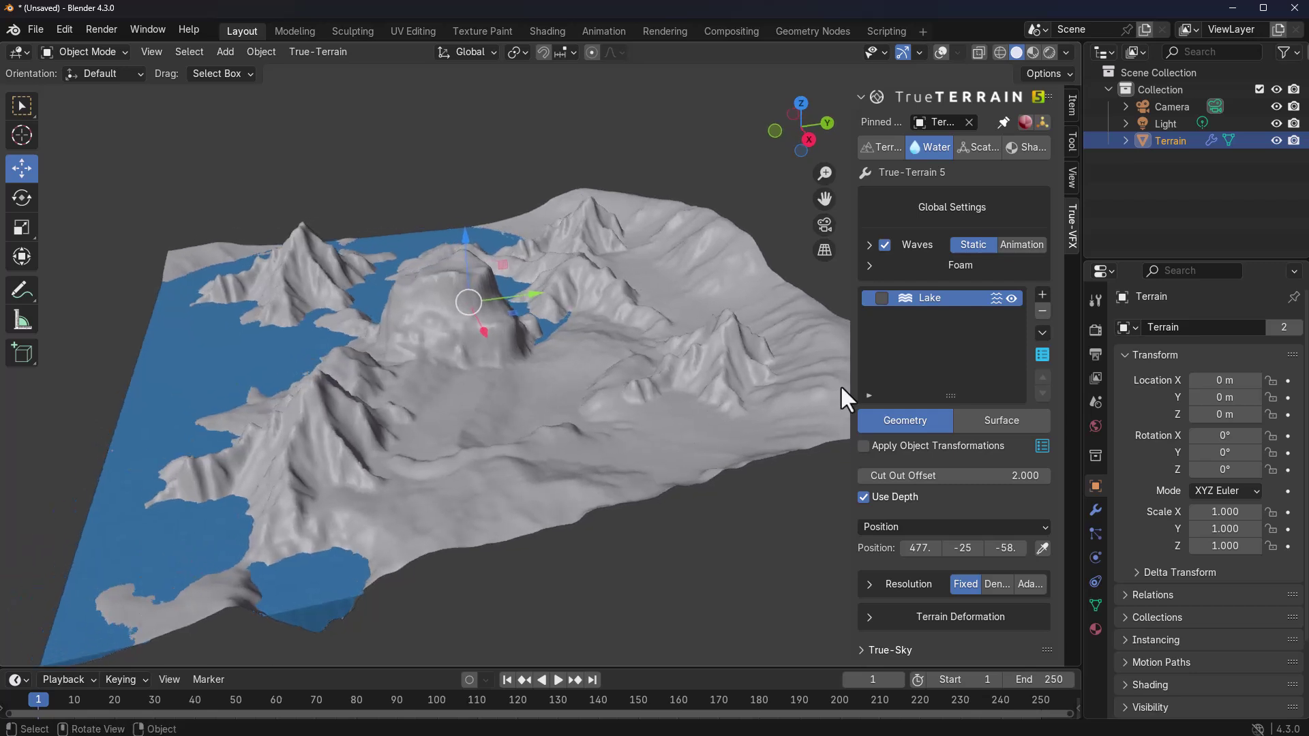
left_click(1041, 293)
Add an Ocean water layer, hide the Lake, enable Use Depth and set Height to -17.5
left_click(1084, 356)
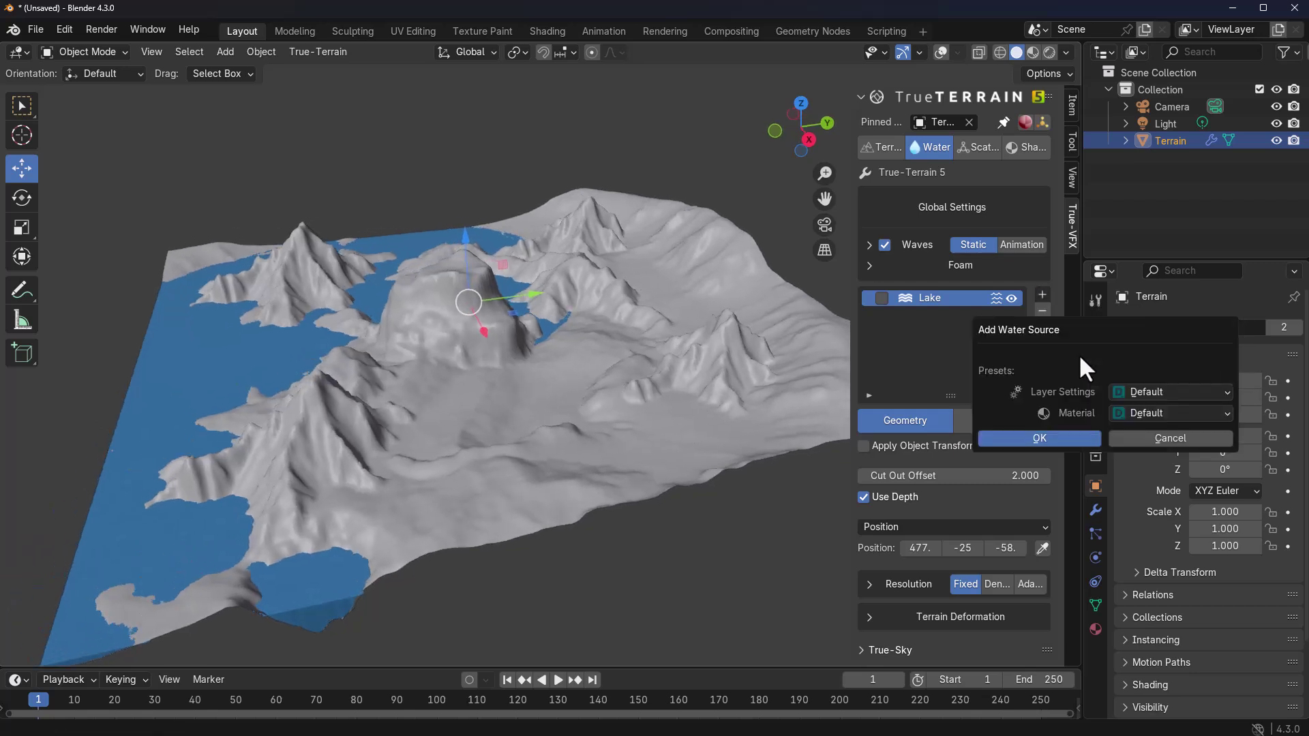
left_click(1055, 440)
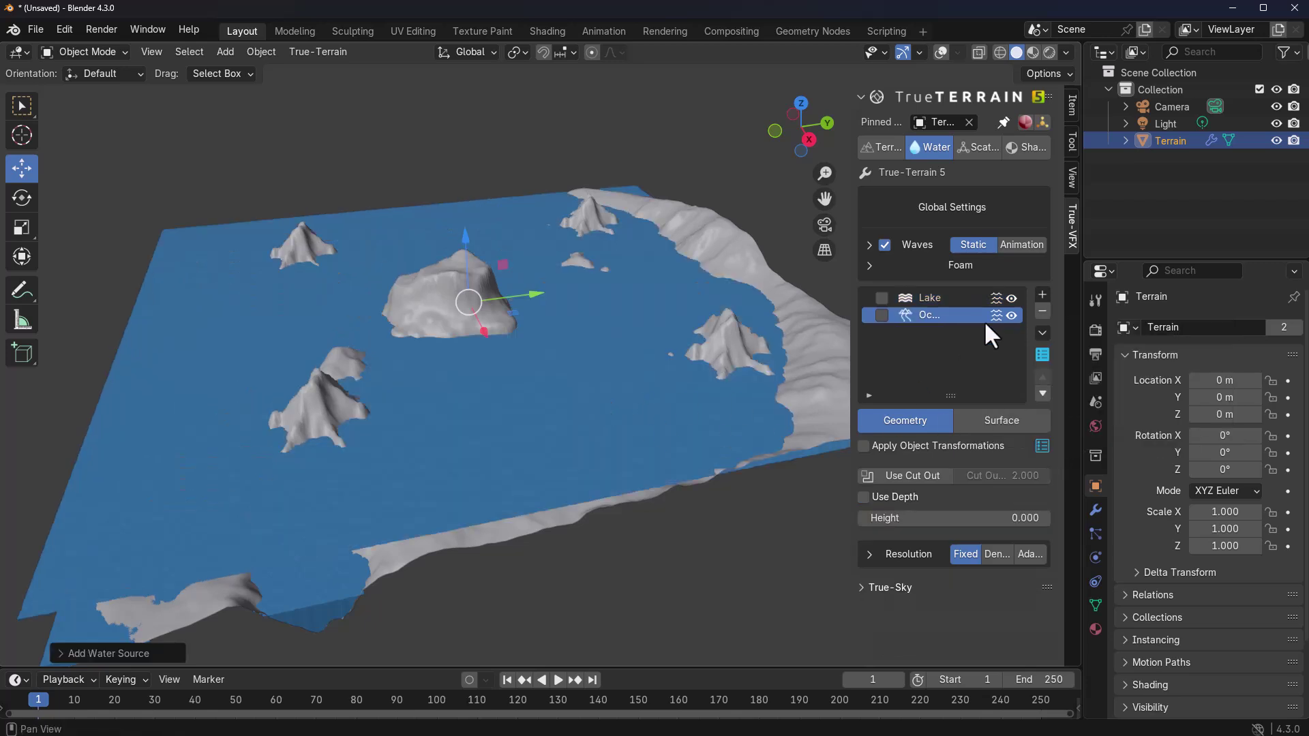
left_click(1011, 298)
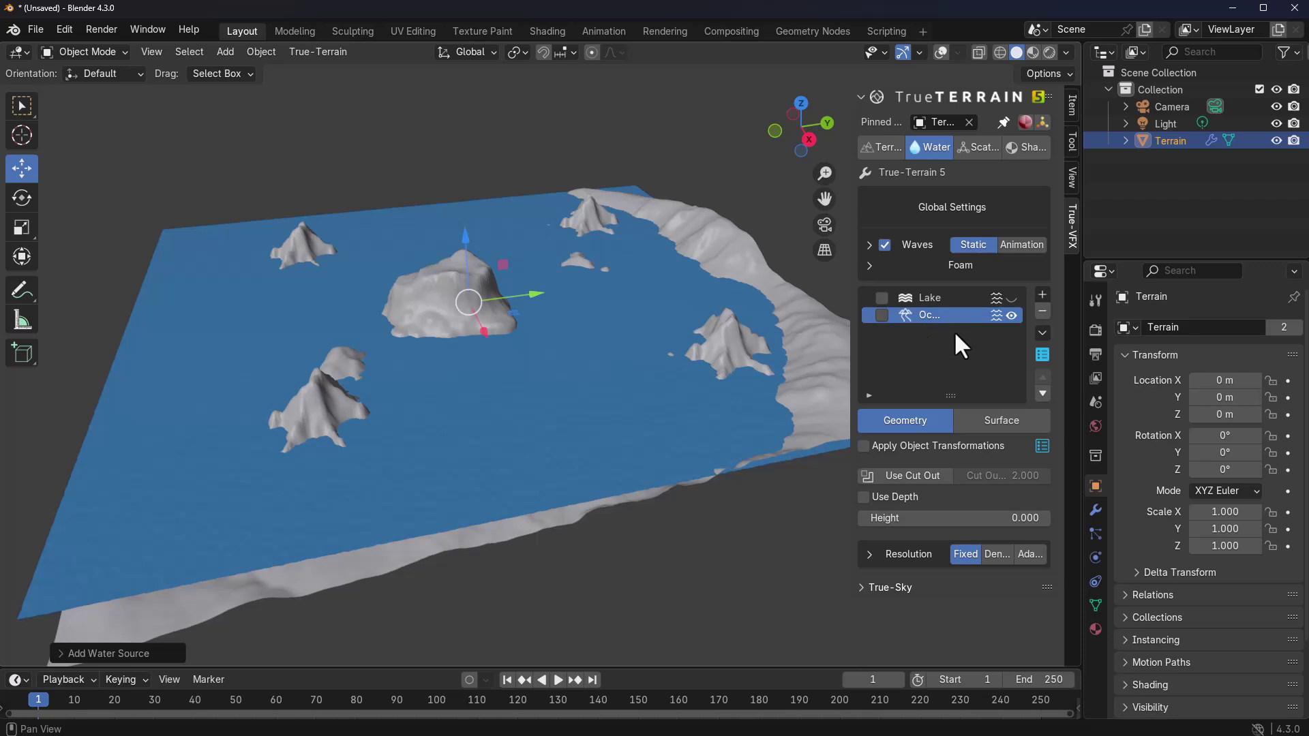
left_click(864, 496)
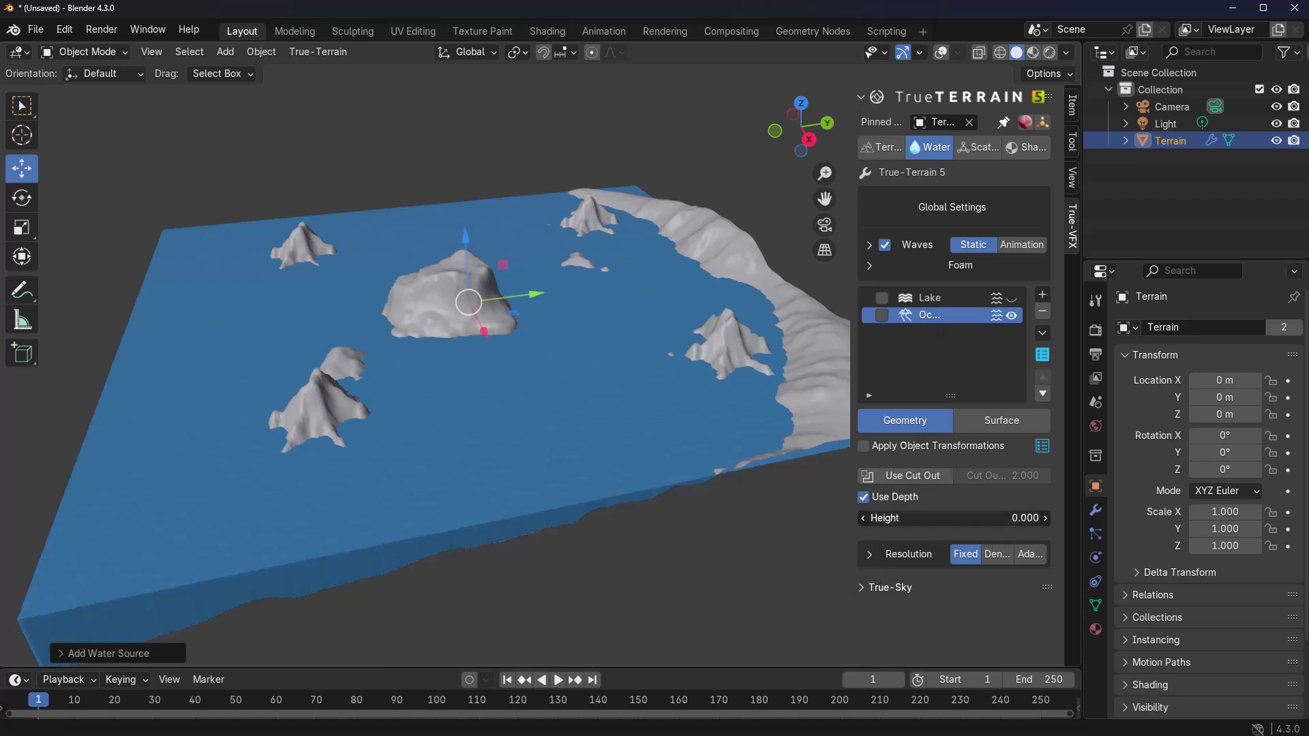
left_click_drag(954, 518, 887, 517)
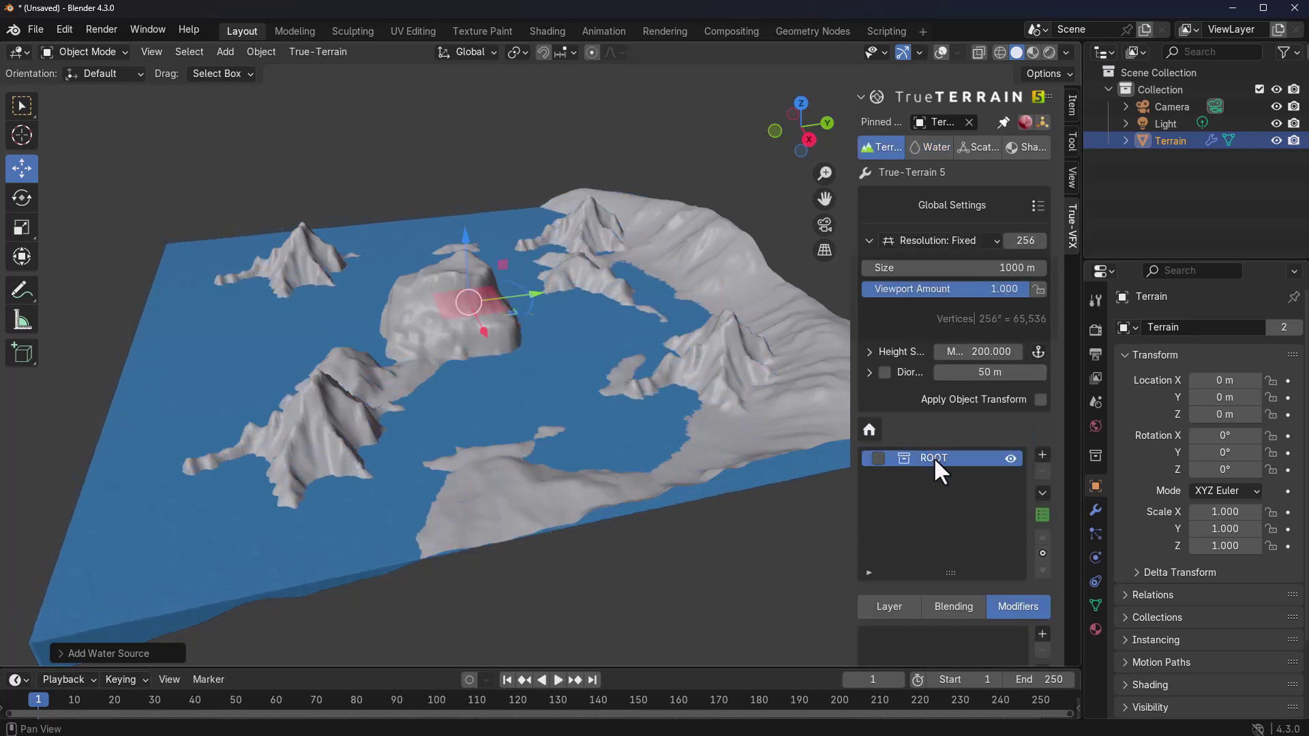
Open the ROOT layer folder and toggle the first terrain layer's visibility to compare
double_click(901, 458)
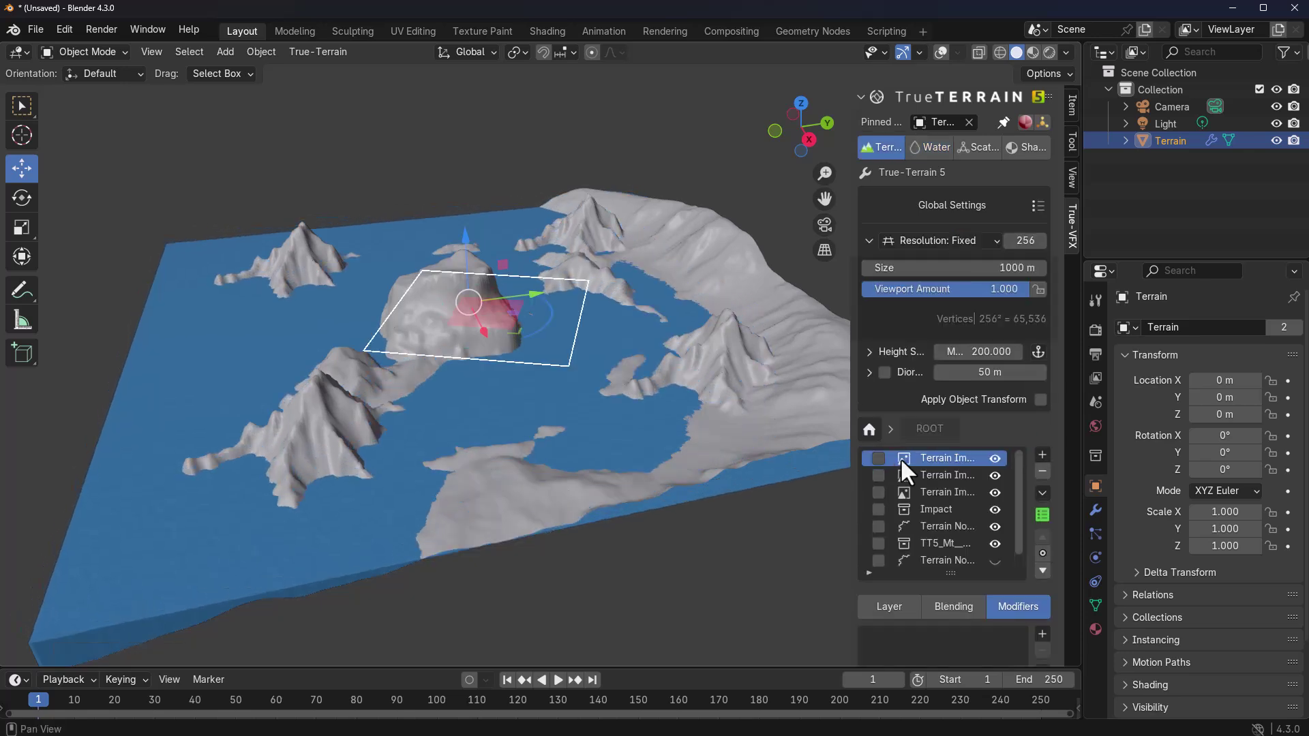
left_click(996, 457)
left_click(996, 458)
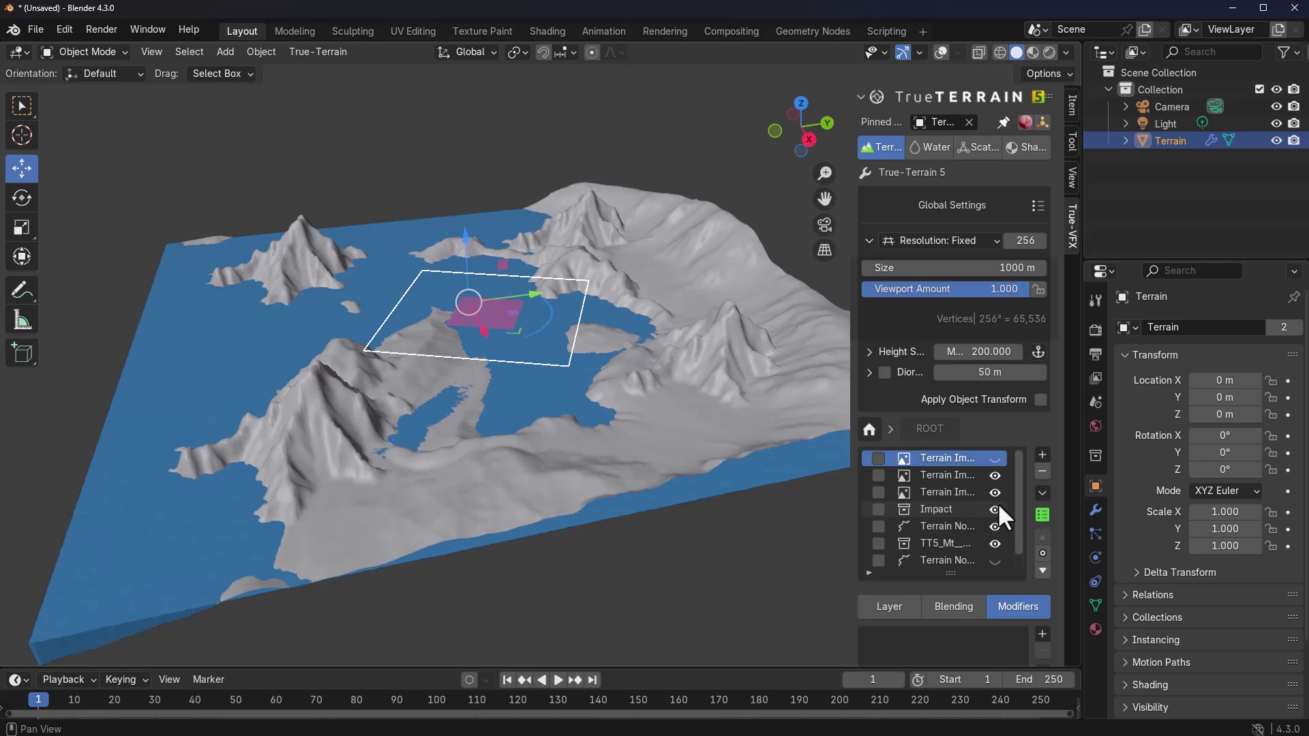
left_click(1043, 455)
left_click(996, 458)
mouse_move(456, 355)
middle_mouse_down()
mouse_move(550, 335)
mouse_move(476, 367)
middle_mouse_up()
Show the central island layer again and hide the bottom three terrain layers
left_click(996, 543)
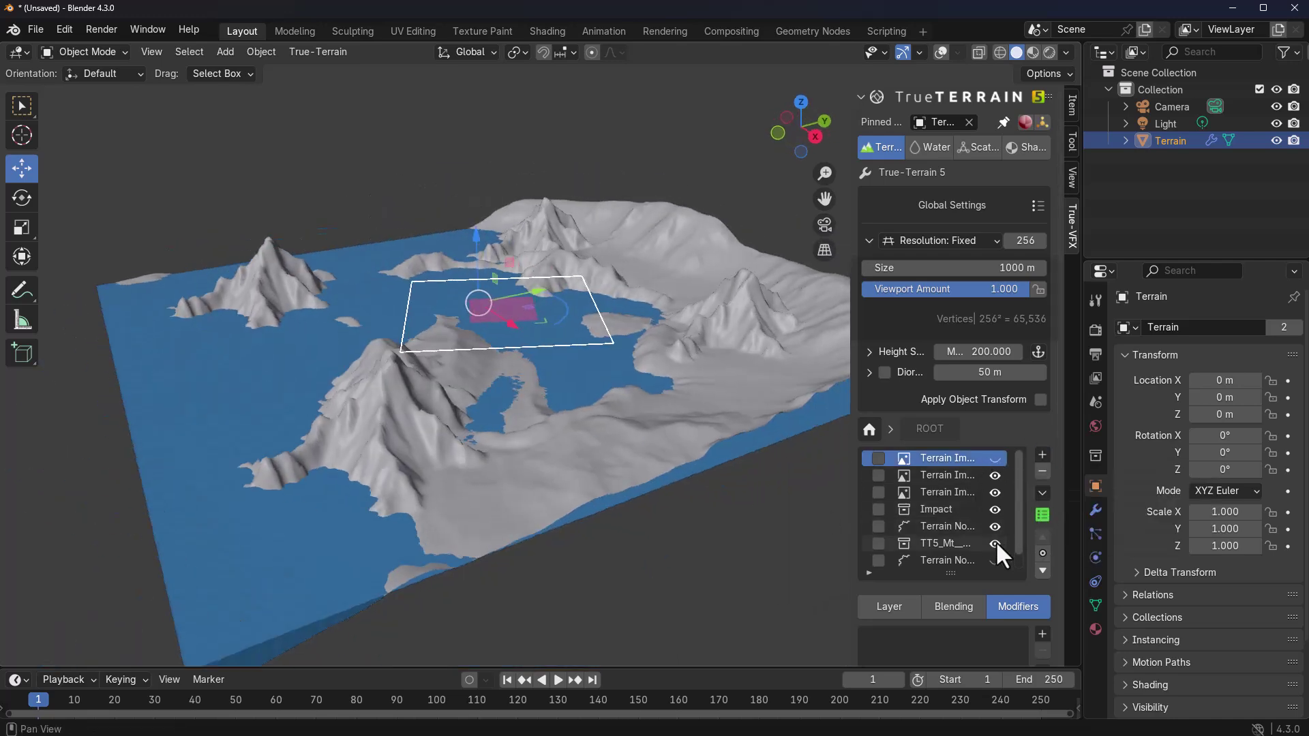
left_click(995, 544)
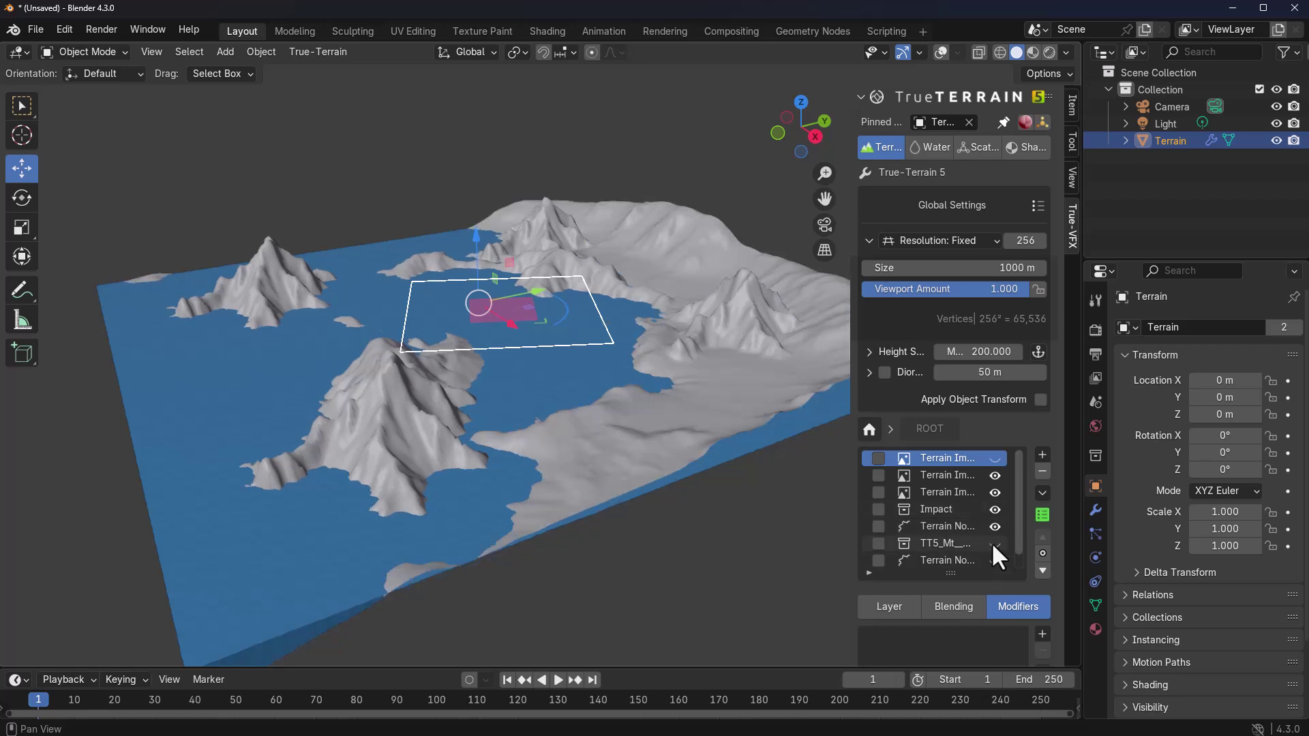
left_click(995, 561)
left_click(996, 458)
left_click(996, 559)
left_click(996, 541)
left_click(996, 523)
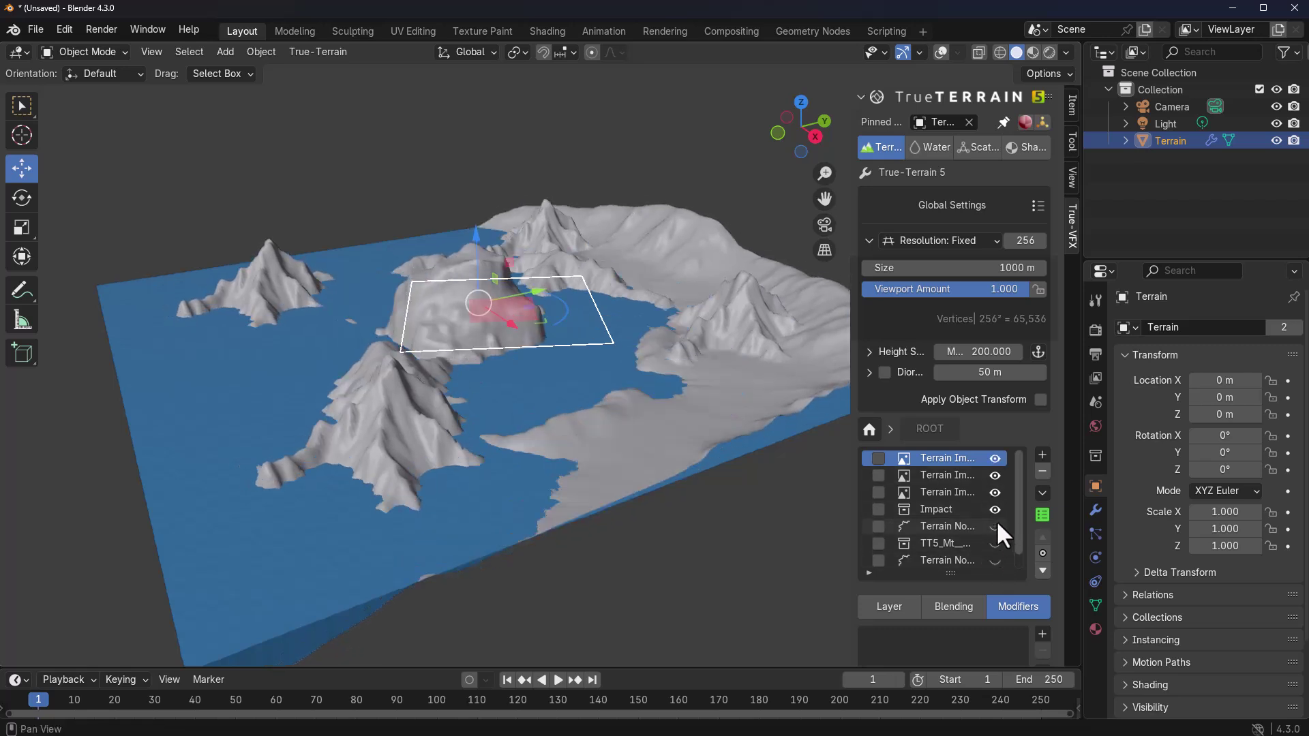
left_click(930, 148)
scroll(716, 409, "up", 3)
middle_click_drag(750, 382, 750, 436)
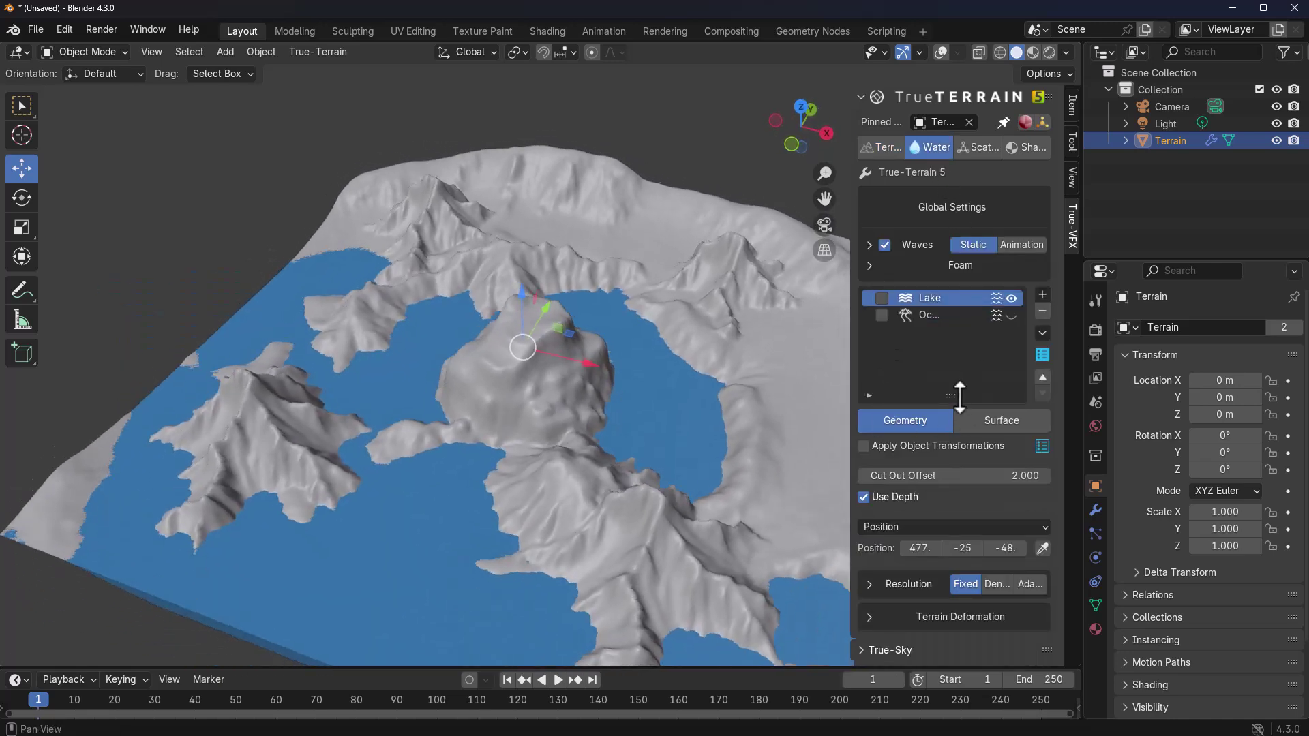
Add a River water layer and switch to a top-down view of the terrain
left_click(1043, 295)
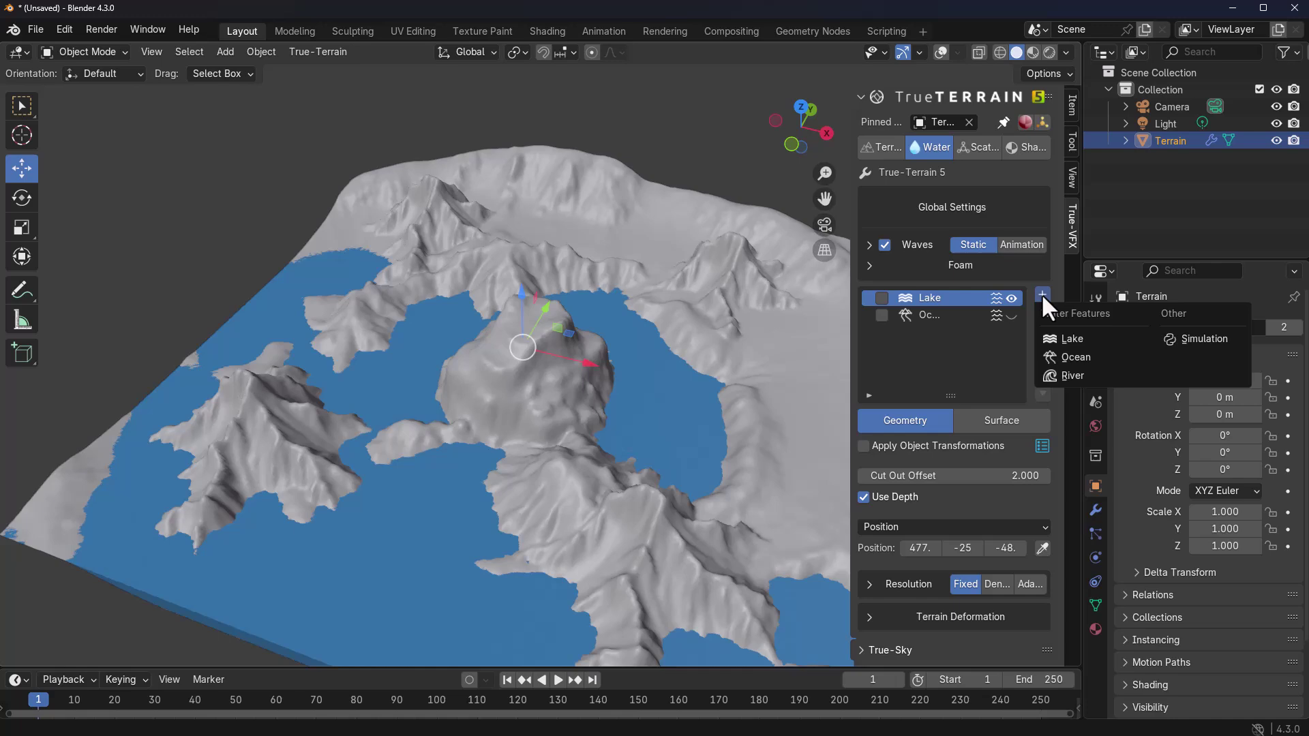
left_click(1072, 375)
middle_click_drag(647, 411, 804, 141)
left_click(801, 110)
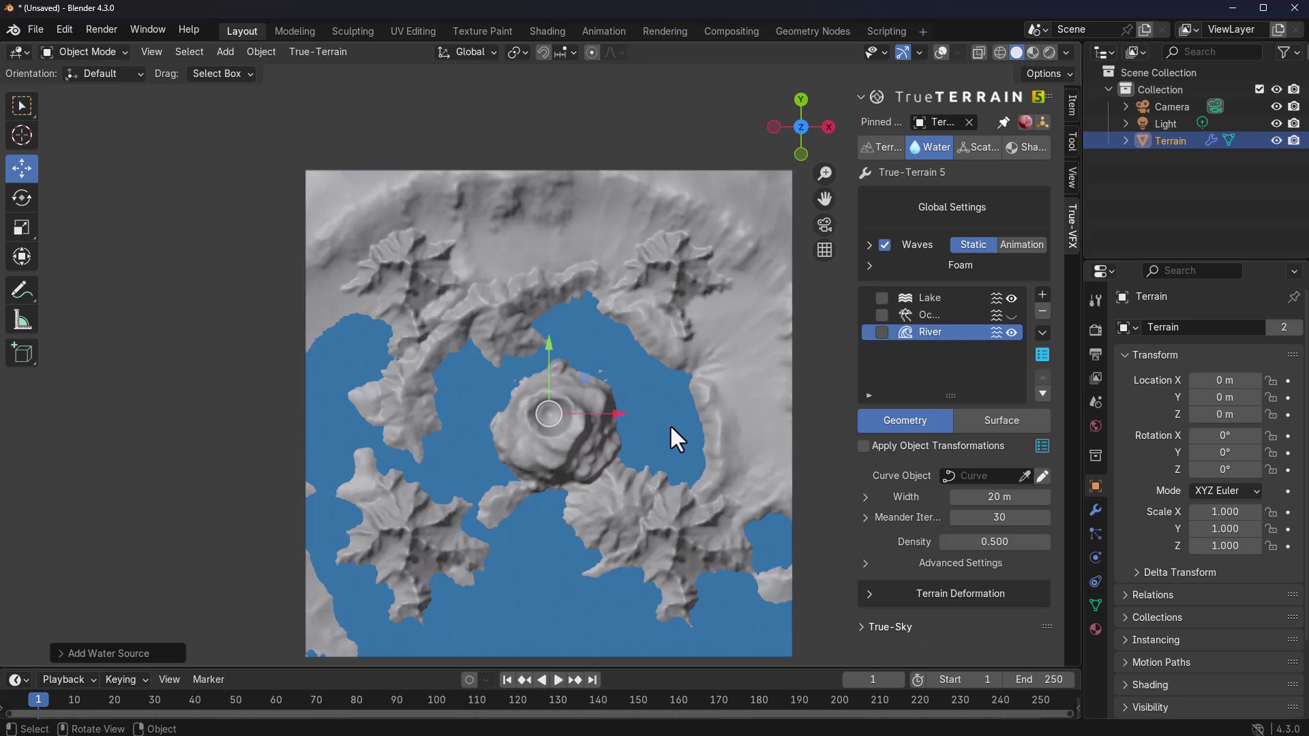
scroll(670, 424, "up", 2)
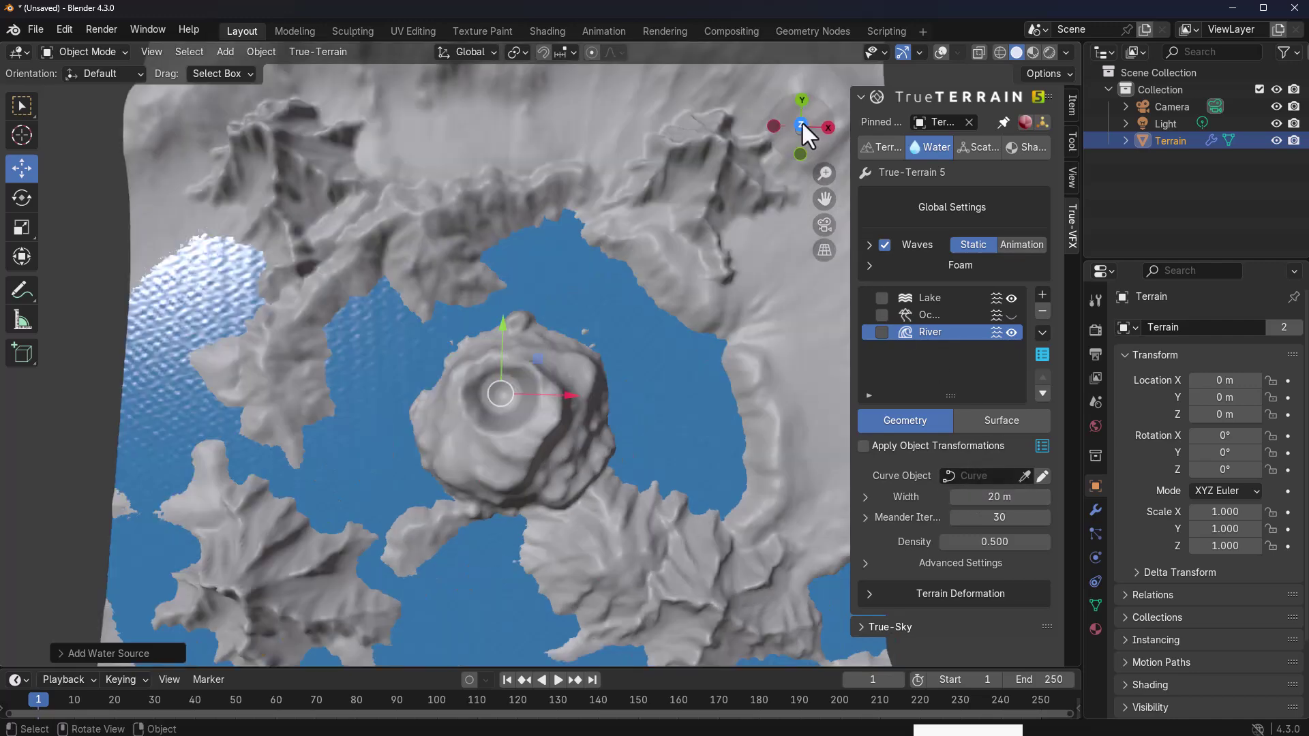
left_click(803, 124)
scroll(710, 447, "down", 2)
scroll(716, 447, "up", 2)
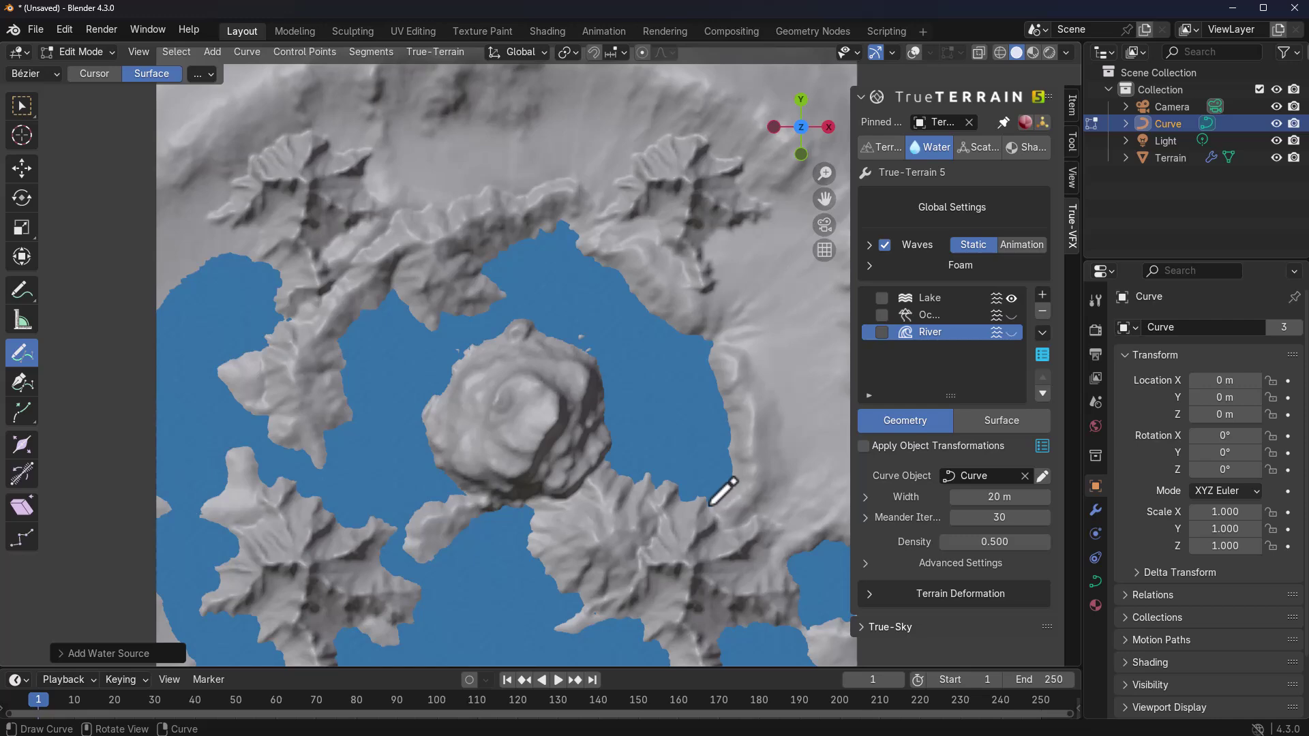
Draw the winding river stroke across the terrain, then nudge the Lake's Position Z slightly
mouse_move(716, 484)
left_mouse_down()
mouse_move(684, 107)
mouse_move(233, 319)
left_mouse_up()
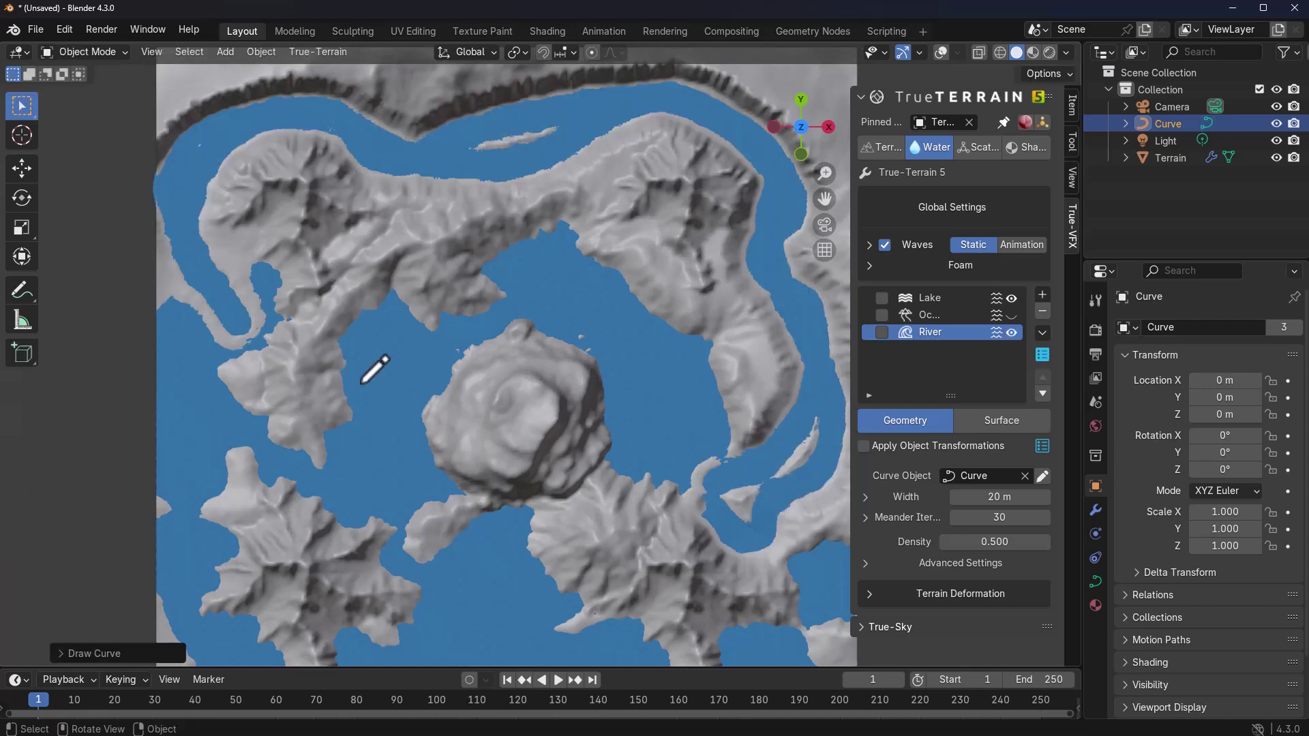
middle_click_drag(595, 480, 550, 332)
scroll(656, 308, "up", 6)
middle_click_drag(695, 327, 852, 341, "shift")
left_click(941, 300)
left_click_drag(1006, 548, 1010, 549)
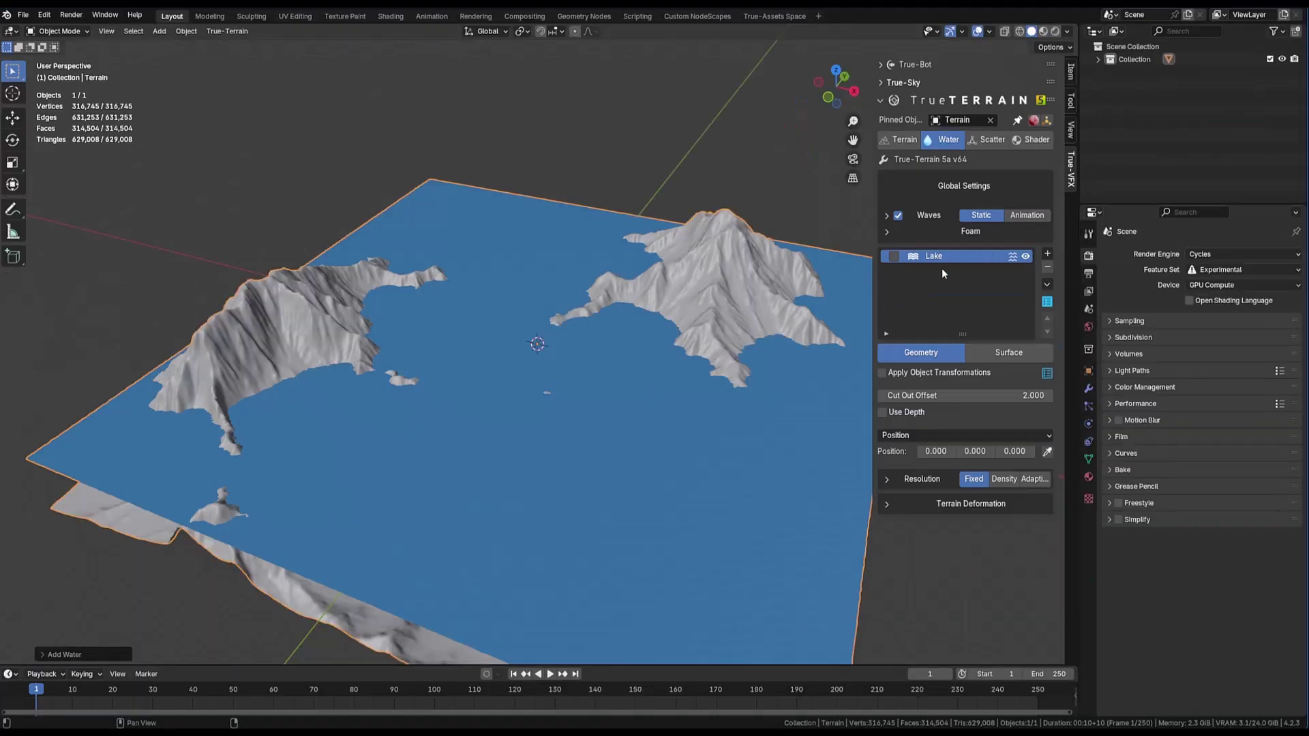
Position the lake with a new Lake Position Empty, moved down about 56 m
left_click(1030, 436)
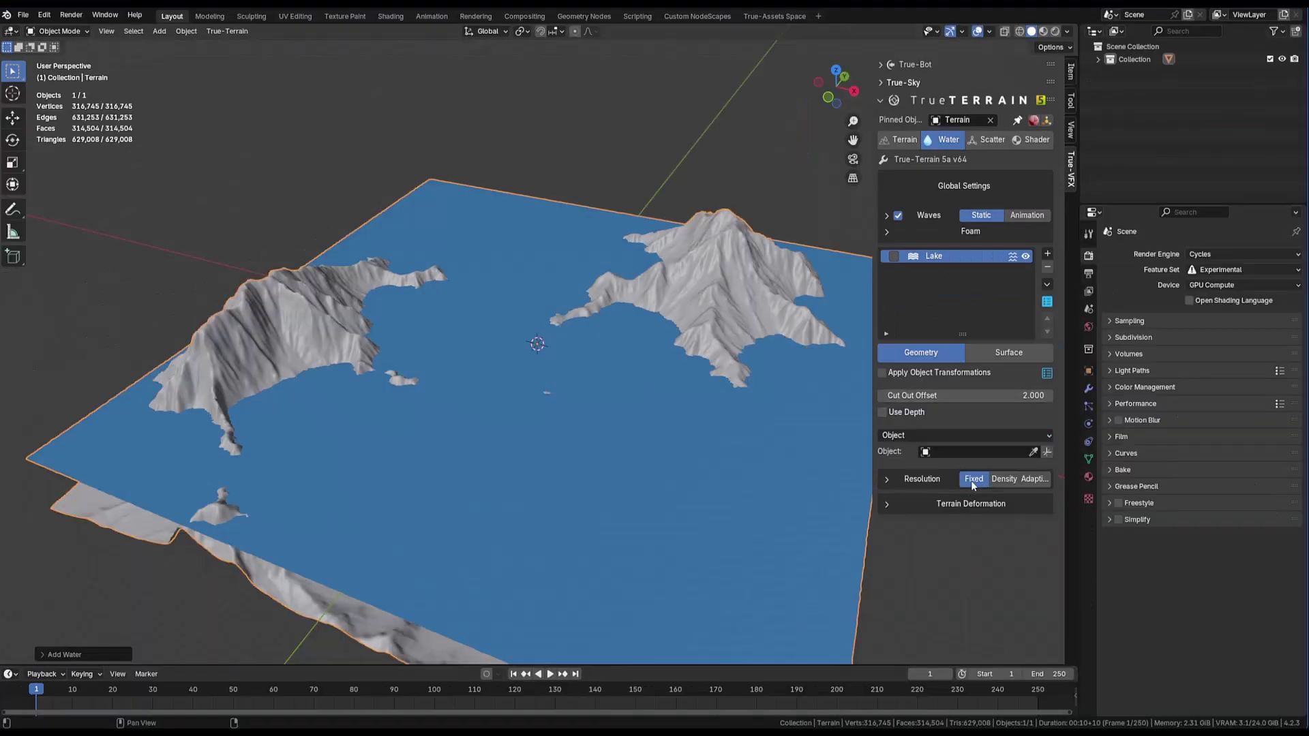
left_click(1047, 451)
key("g")
key("z")
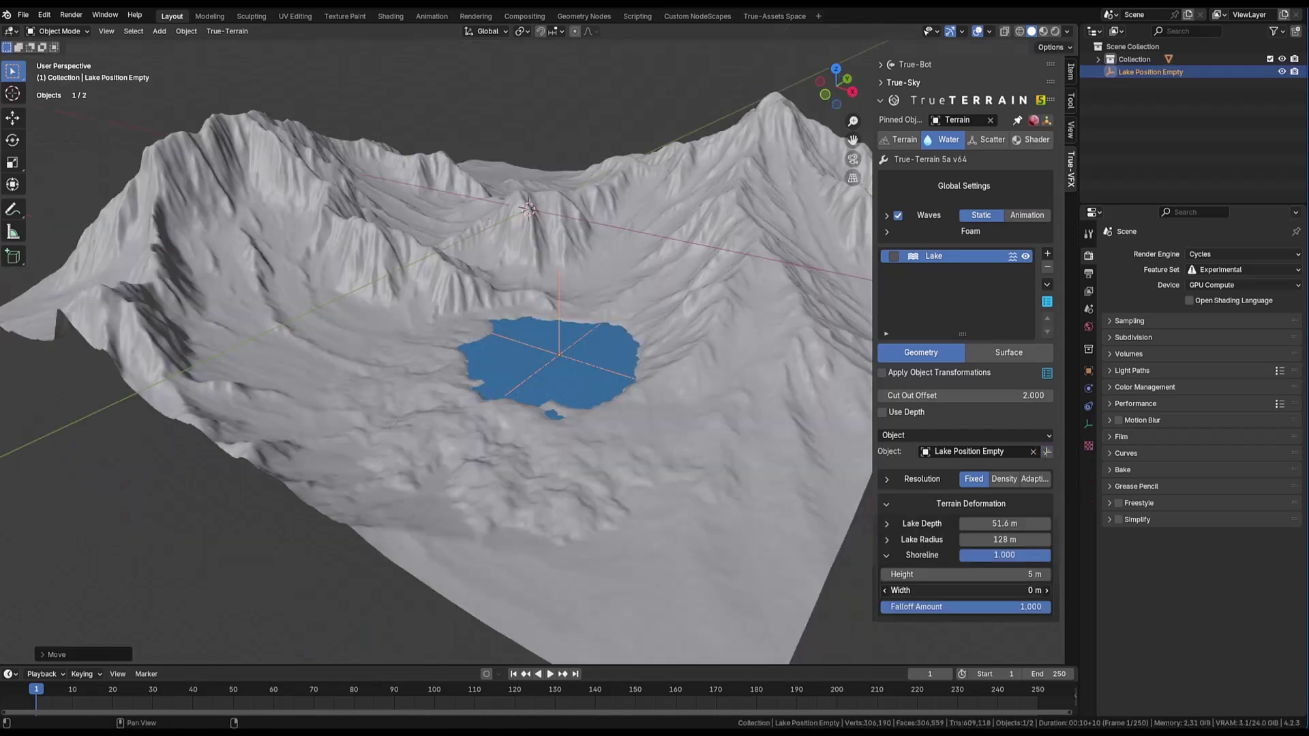
mouse_move(968, 591)
left_mouse_down()
mouse_move(1003, 590)
mouse_move(968, 591)
left_mouse_up()
Reshape the lake crater, set Lake Radius to 138 m and Randomize Scale to 0.5
mouse_move(968, 574)
left_mouse_down()
mouse_move(1006, 575)
mouse_move(992, 539)
mouse_move(972, 539)
mouse_move(1050, 556)
mouse_move(1005, 591)
mouse_move(934, 590)
mouse_move(965, 591)
left_mouse_up()
left_click_drag(969, 574, 946, 607)
left_click(919, 539)
left_click_drag(988, 540, 1016, 539)
left_click(987, 604)
type("0.5")
key("Return")
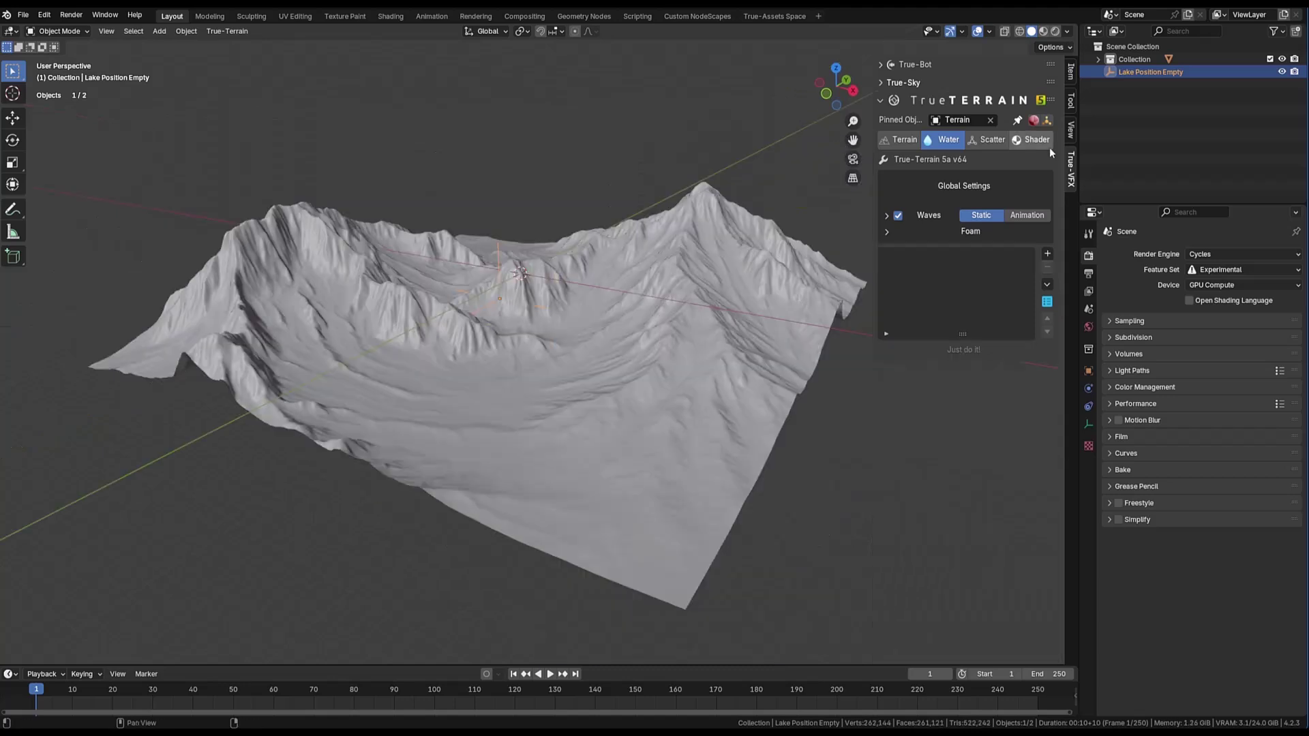
left_click(1047, 254)
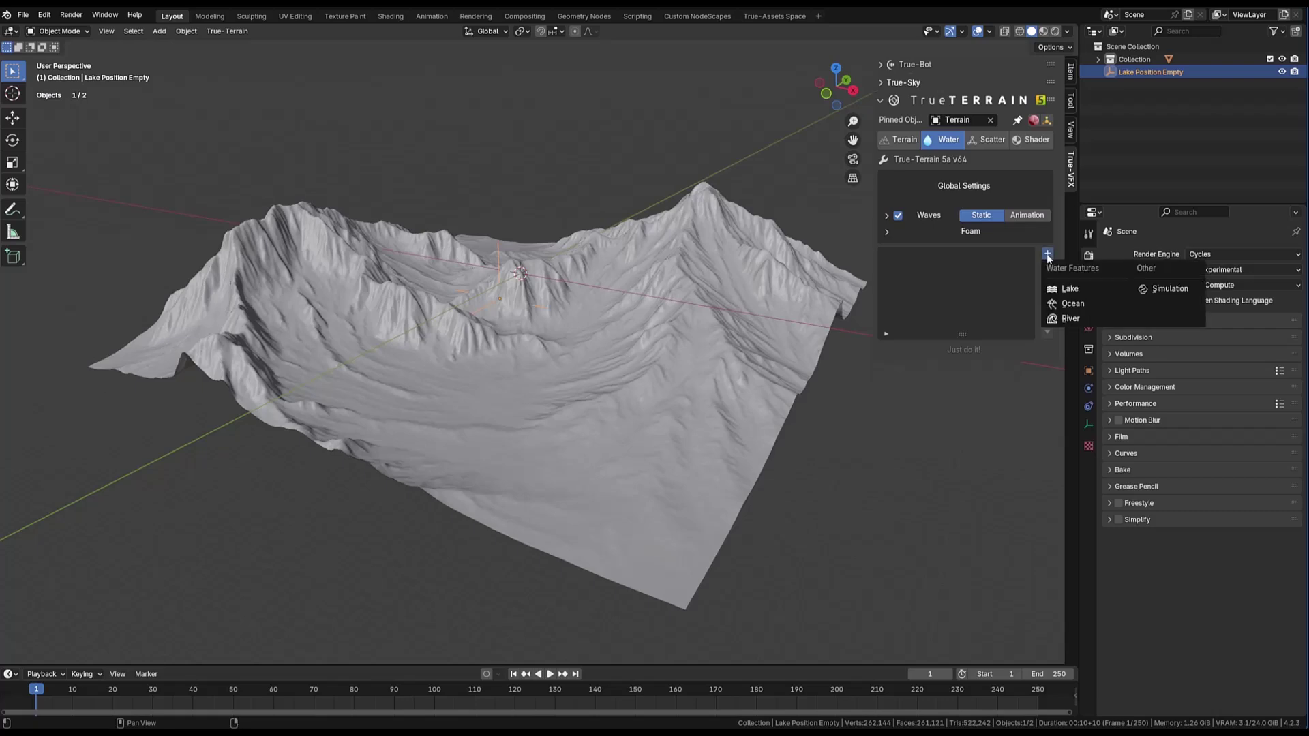
Add an Ocean water layer and a second water source
left_click(1071, 305)
left_click(1055, 363)
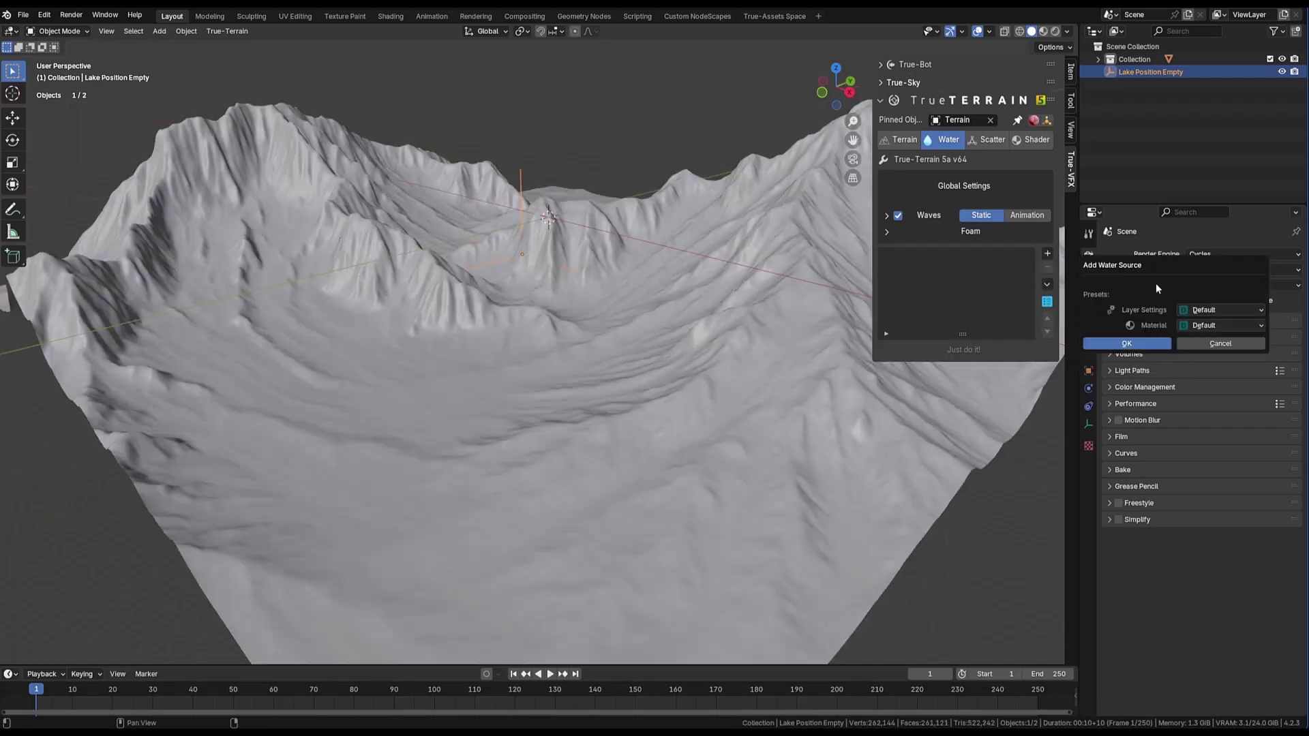
left_click(1138, 346)
Switch the water to Simulation with initial water 1, play it back, and enable depth
left_click(1009, 405)
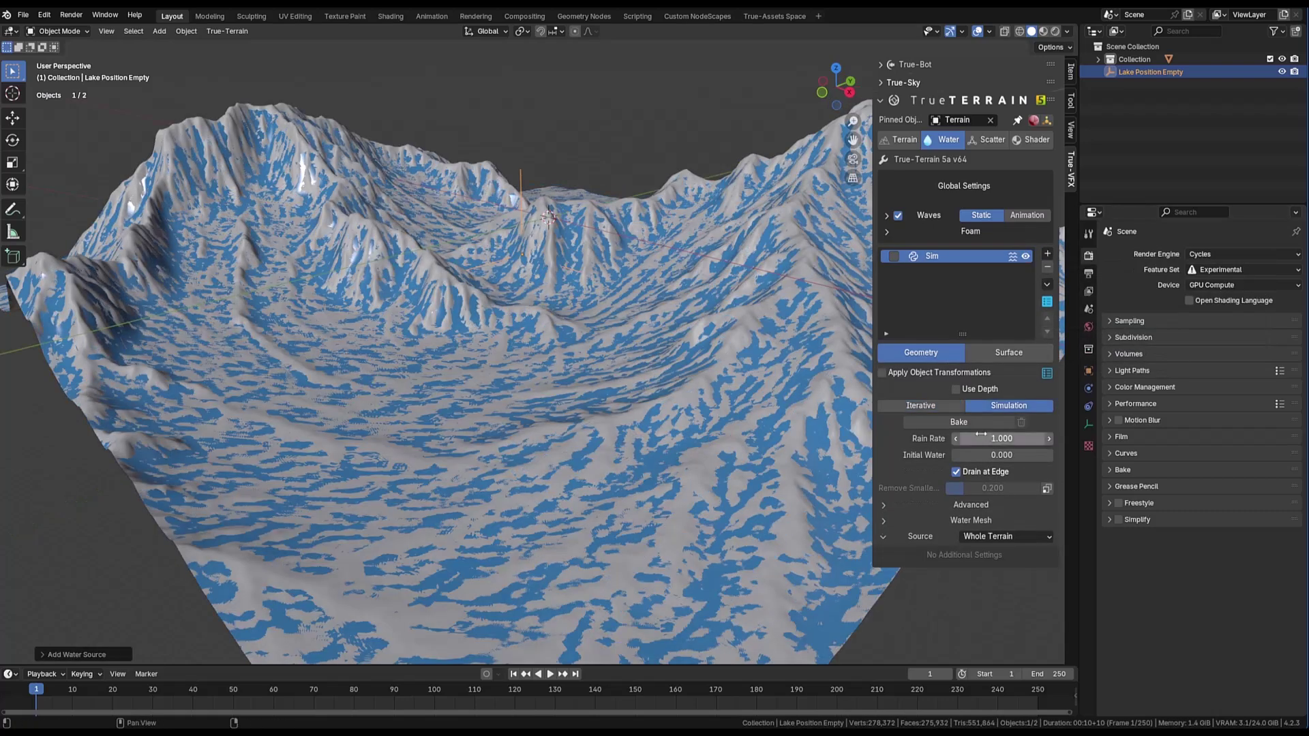
left_click(1000, 455)
type("1")
key("Return")
key("space")
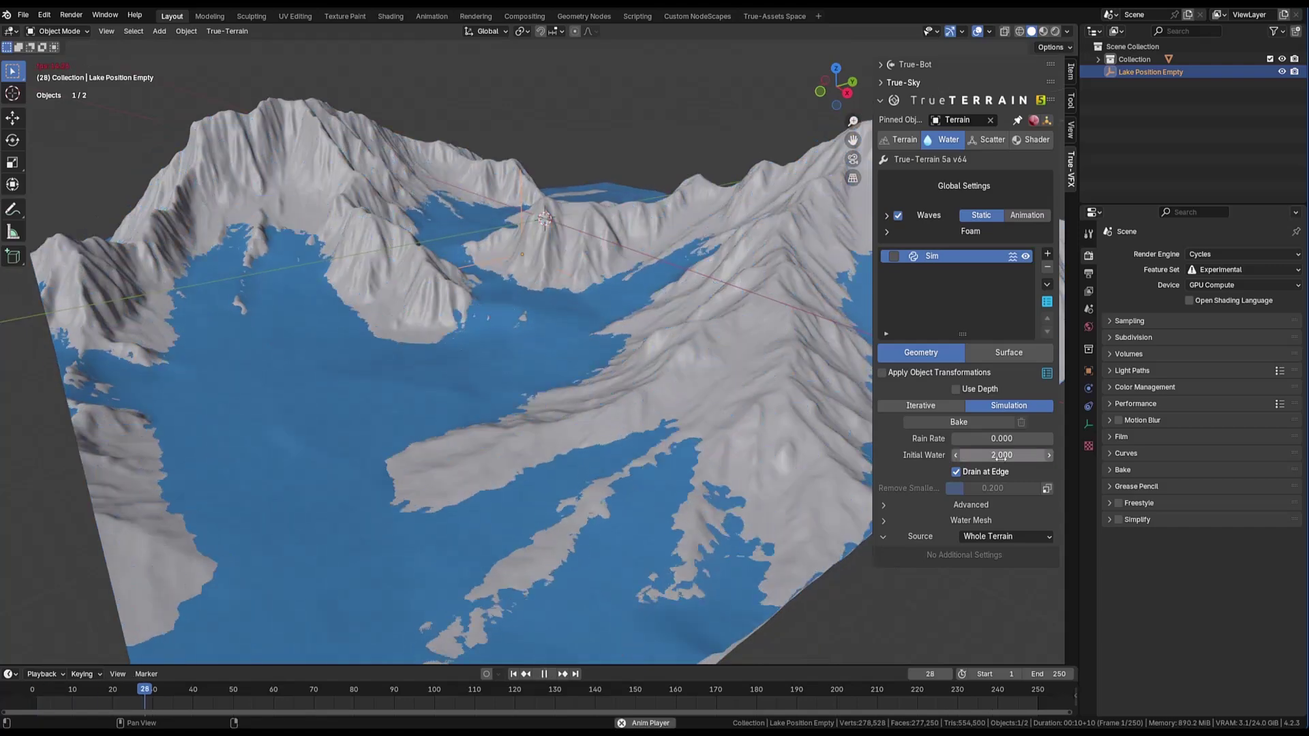
scroll(698, 458, "down", 4)
middle_click_drag(697, 458, 698, 429)
left_click(955, 390)
scroll(534, 358, "up", 4)
middle_click_drag(534, 358, 535, 415)
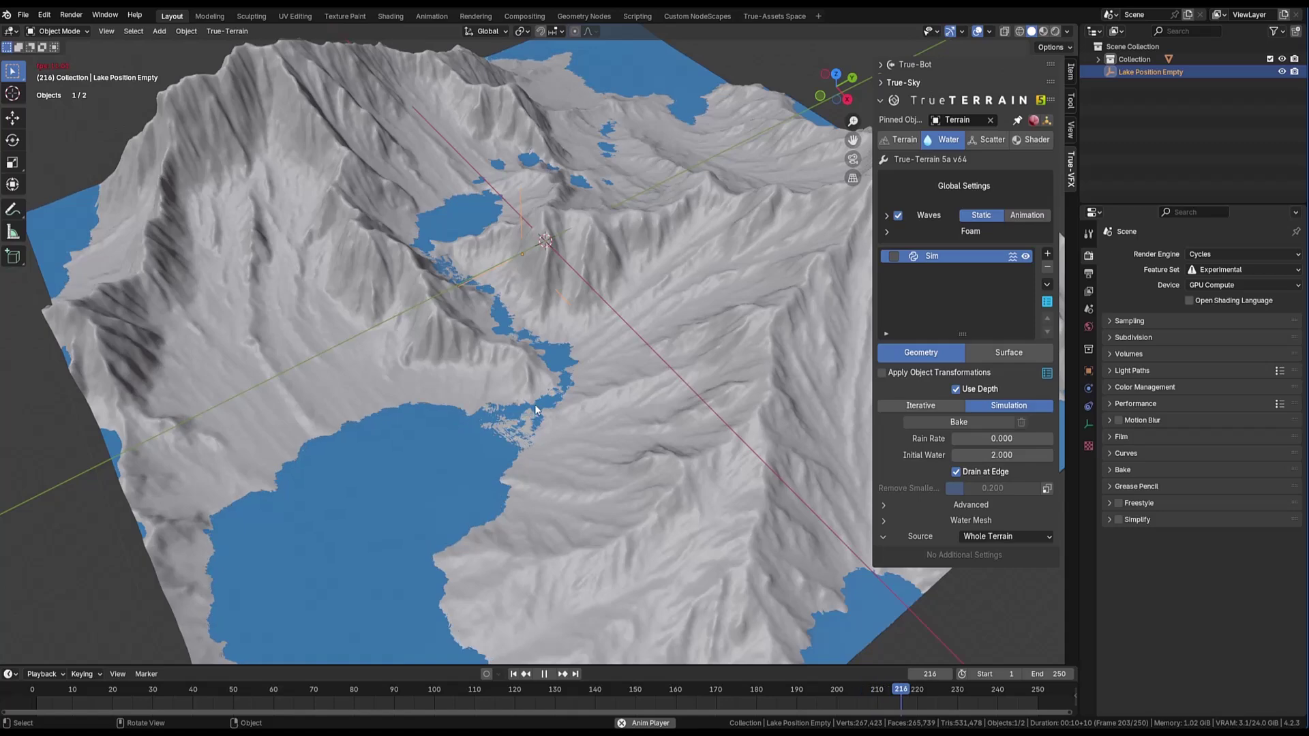
key("Escape")
Return to Iterative mode and use a collection as the water source with a new sim object
left_click(905, 405)
left_click(1006, 553)
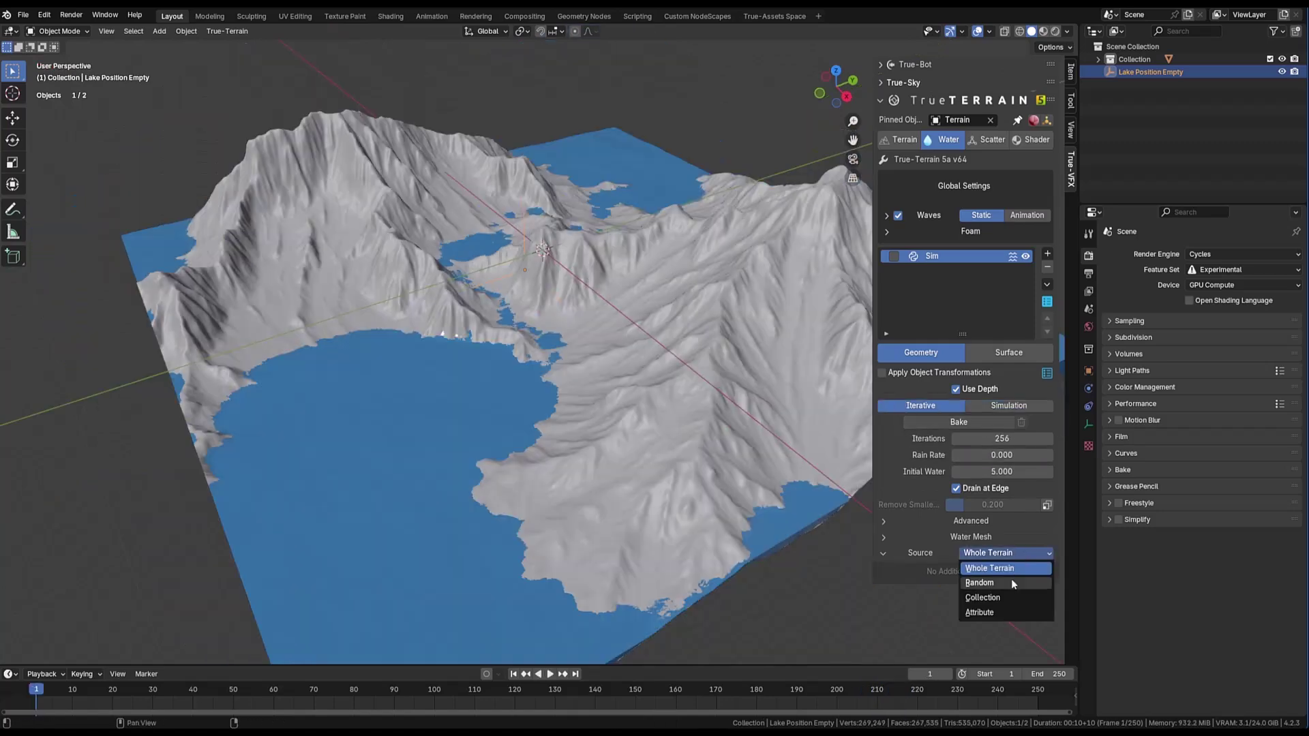
left_click(1002, 566)
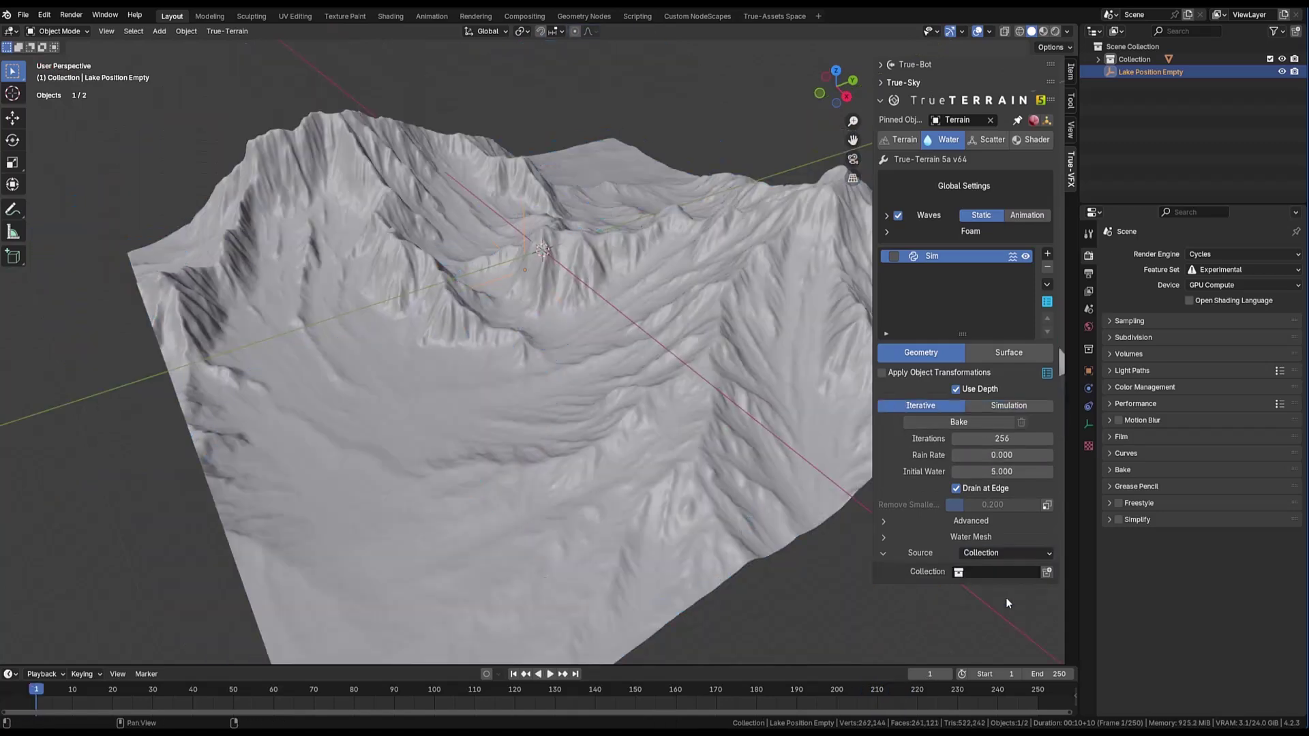
left_click(1047, 572)
Place and enlarge the water source at lower left, then duplicate it to the right side
key("g")
left_click(448, 439)
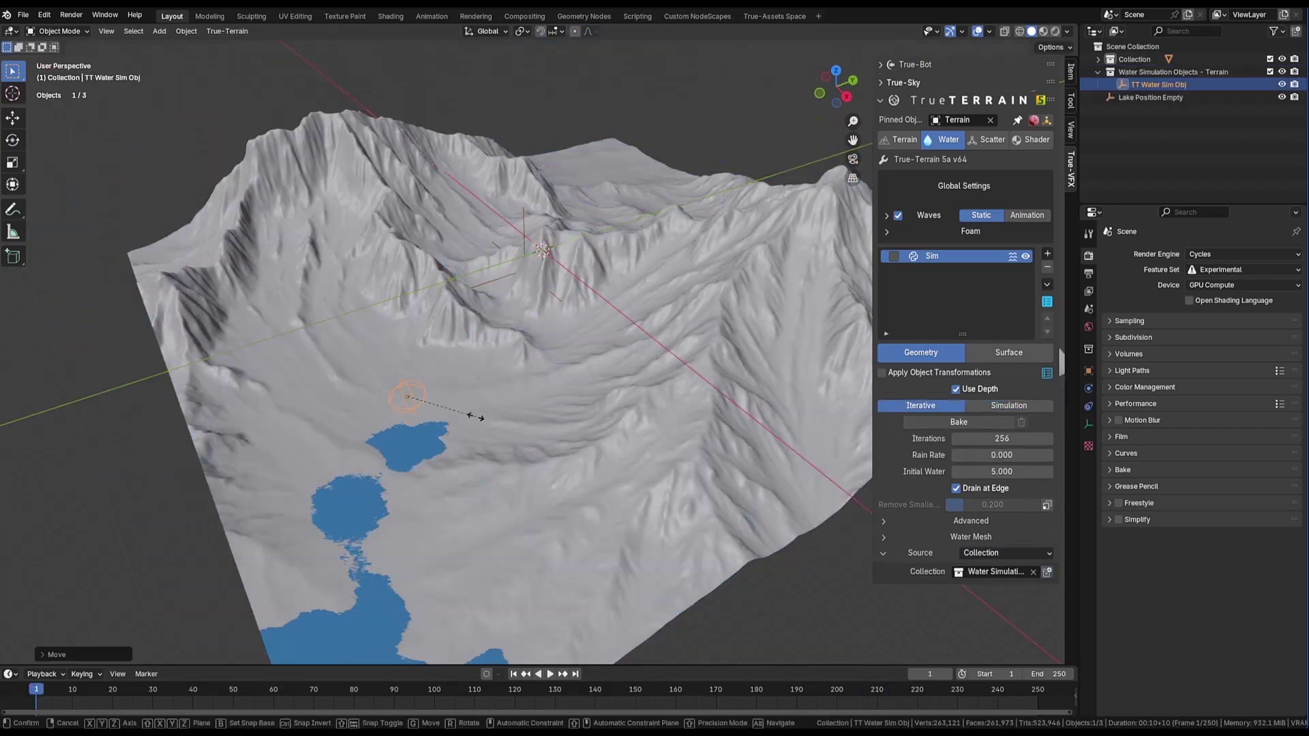
key("s")
left_click(550, 398)
scroll(539, 394, "down", 3)
middle_click_drag(519, 390, 433, 383)
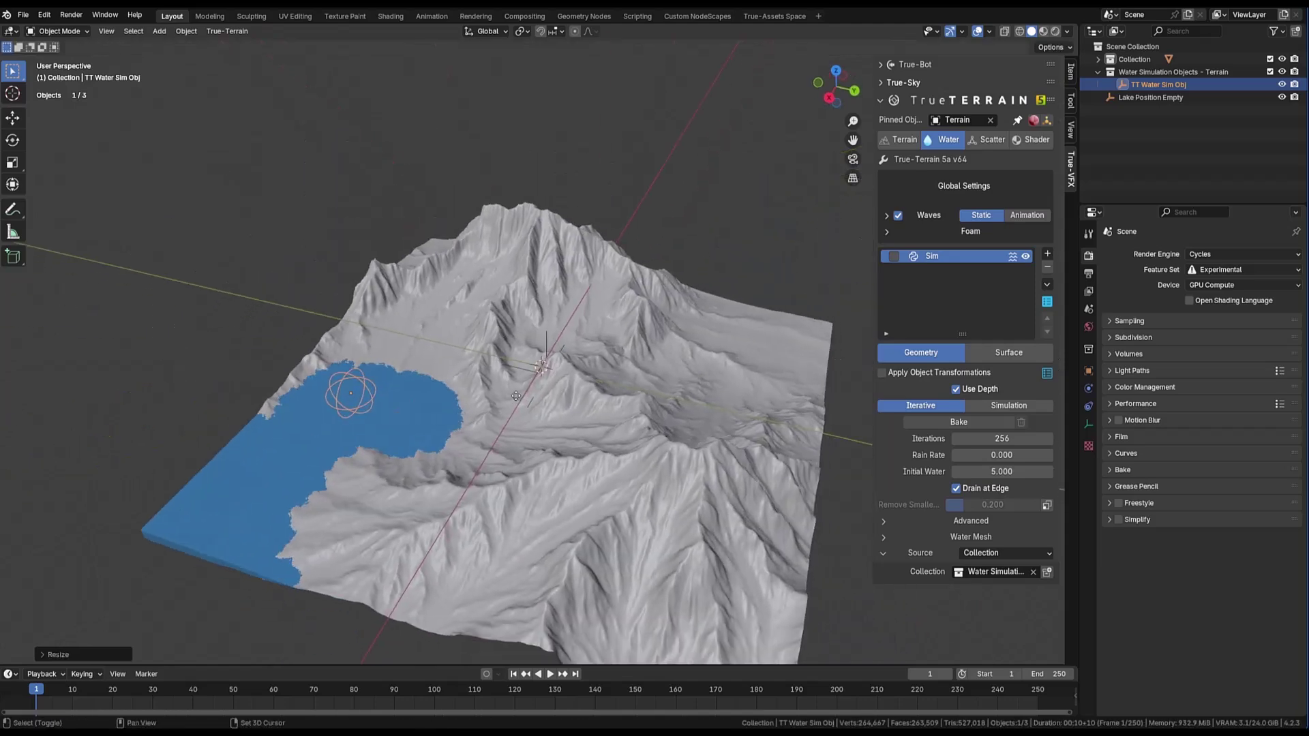
key("shift+d")
key("shift+z")
left_click(868, 363)
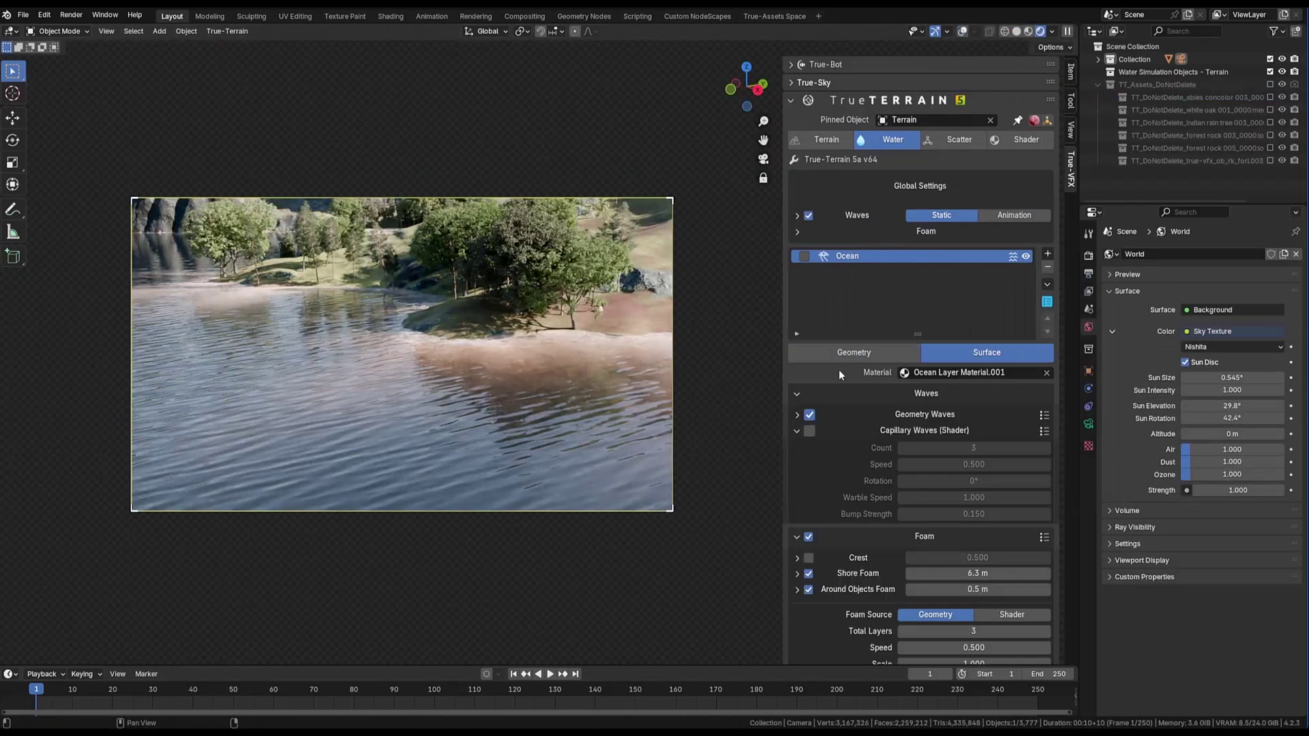
Try the Choppy and Turbulent wave presets, settling on Turbulent (Type C)
left_click(1044, 415)
left_click(1034, 321)
left_click(850, 397)
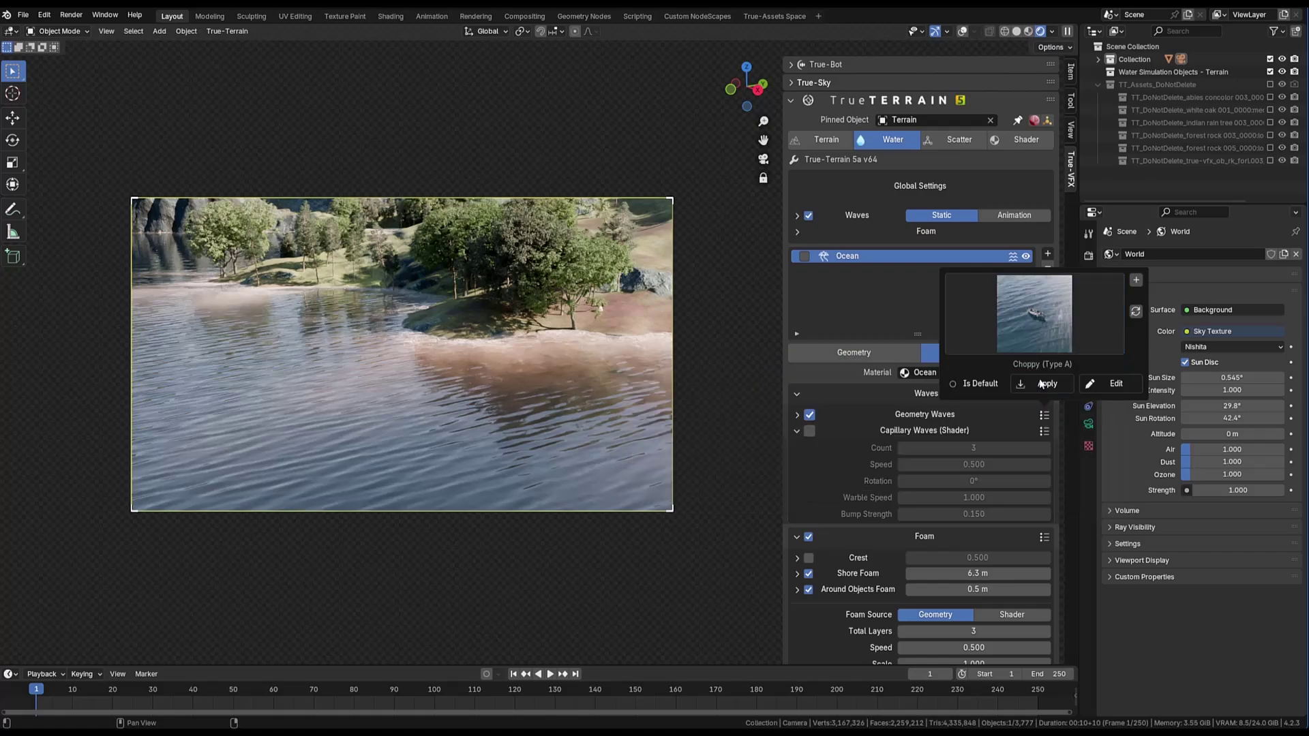
left_click(1035, 321)
left_click(1039, 379)
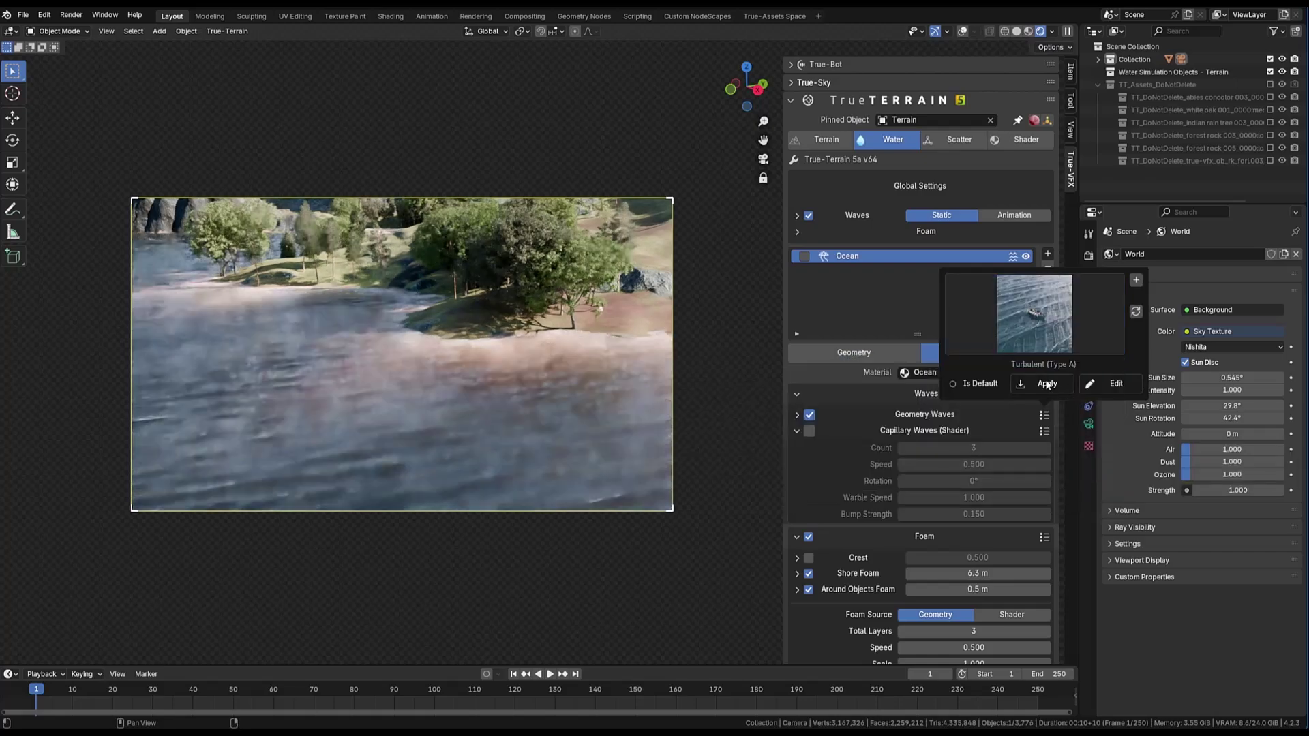
left_click(1034, 314)
left_click(680, 468)
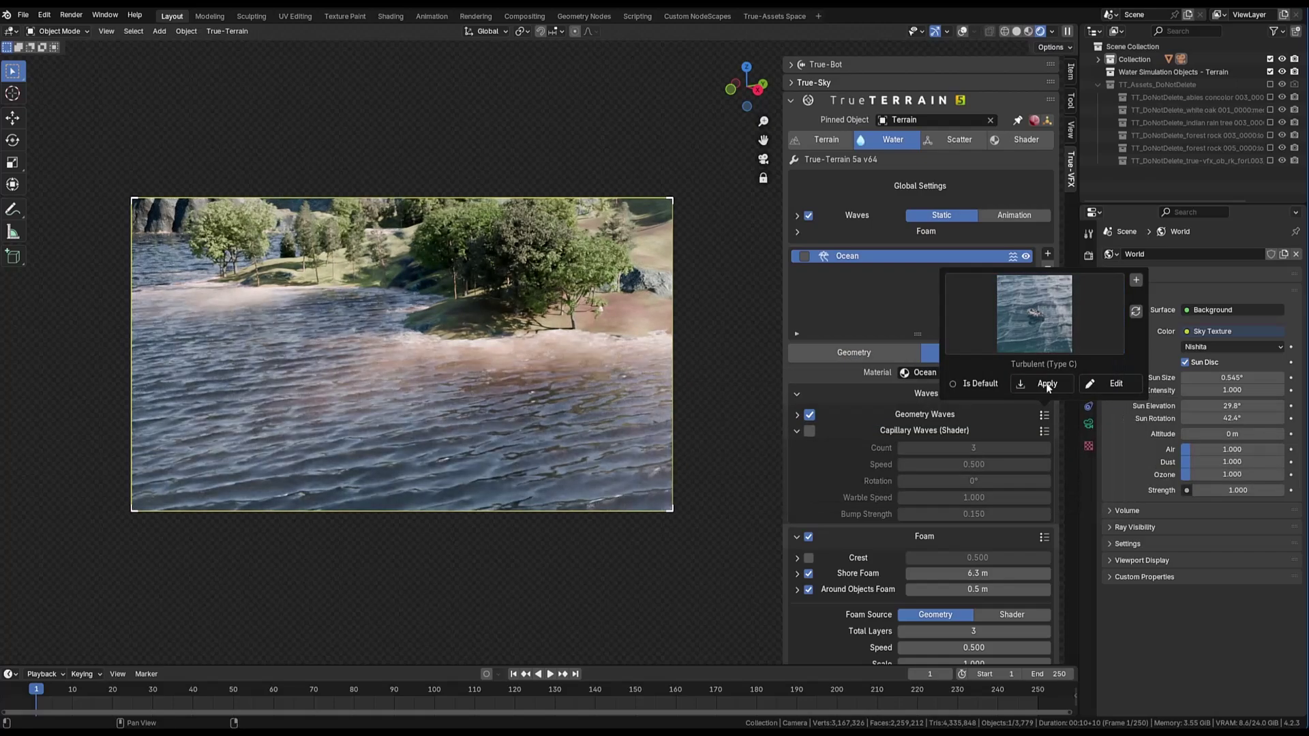
Set the water geometry's viewport dicing rate to 6
left_click(883, 353)
left_click(879, 456)
left_click(870, 506)
type("6")
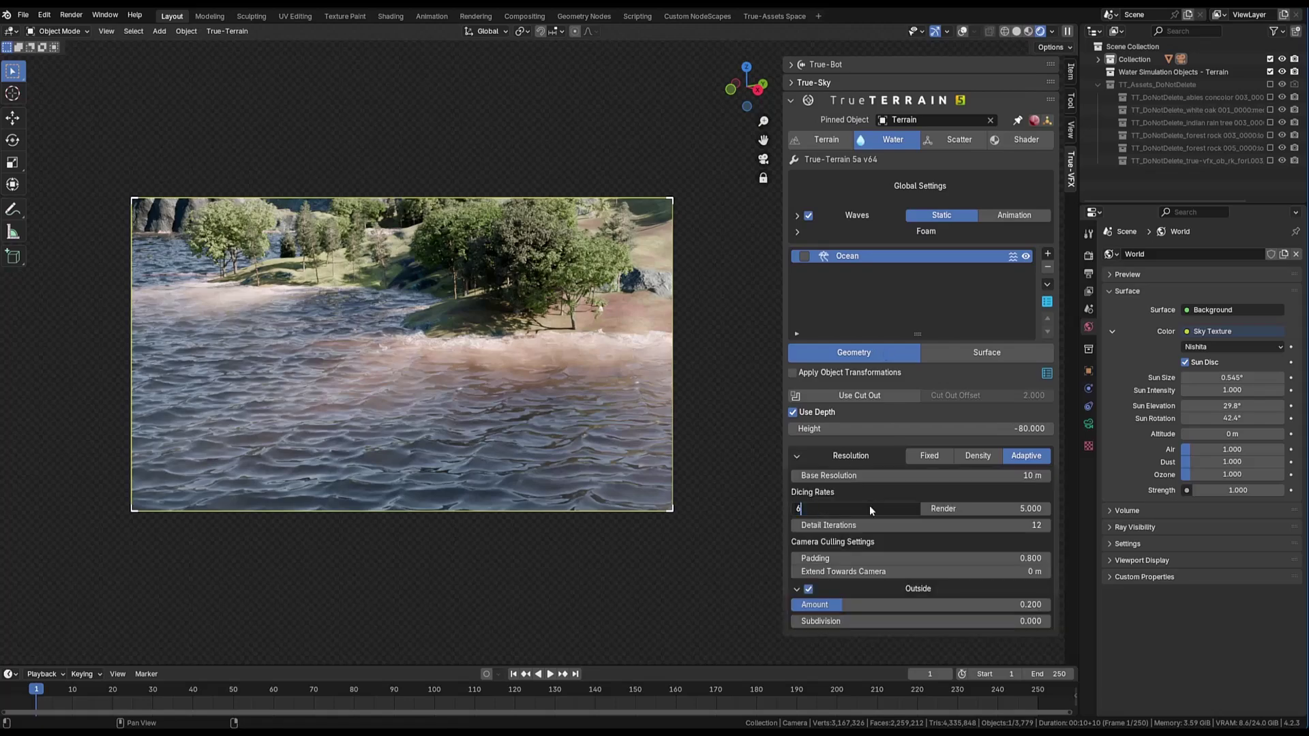
key("Return")
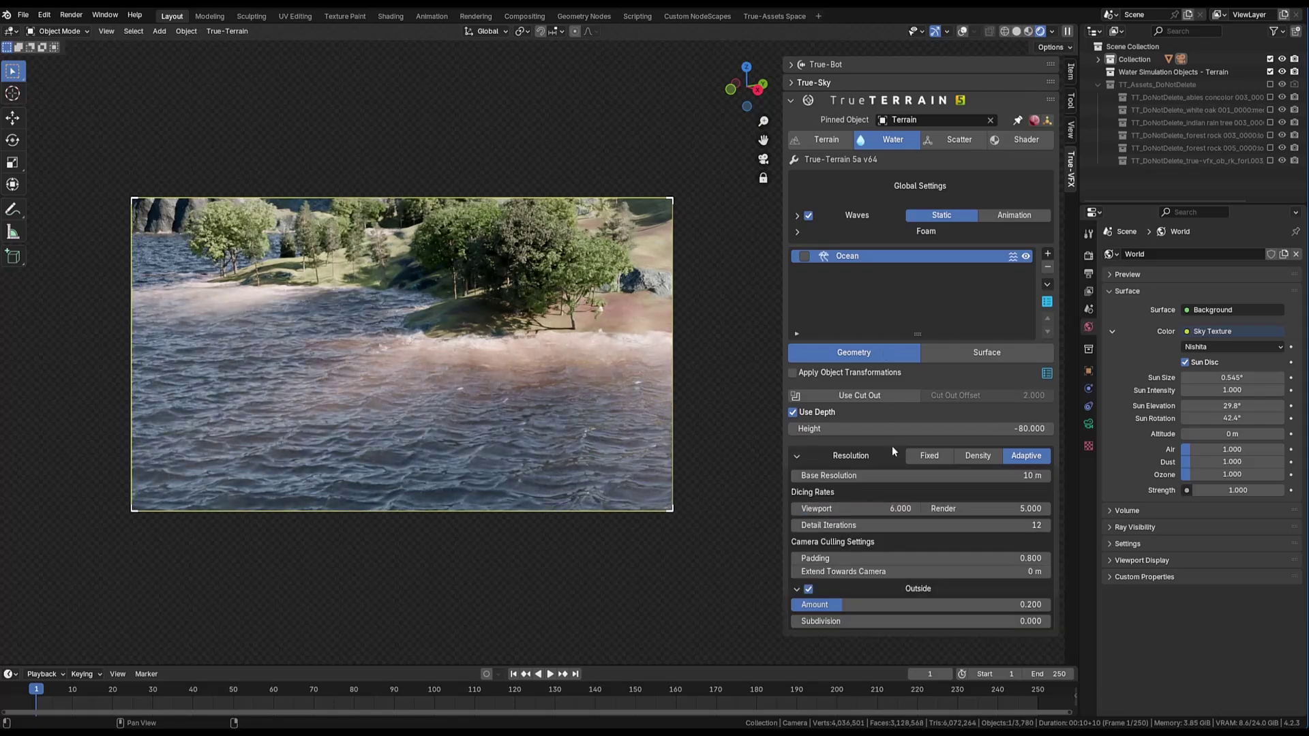
Rotate the sun to -123° and shift the absorption colour to teal
left_click(987, 352)
left_click_drag(1233, 419, 1159, 419)
scroll(1023, 546, "down", 6)
left_click(1046, 631)
left_click_drag(1113, 462, 1097, 453)
Brighten the absorption colour, set the lake waves to Animation, and expand the Surface shader settings
left_click_drag(1169, 476, 1170, 450)
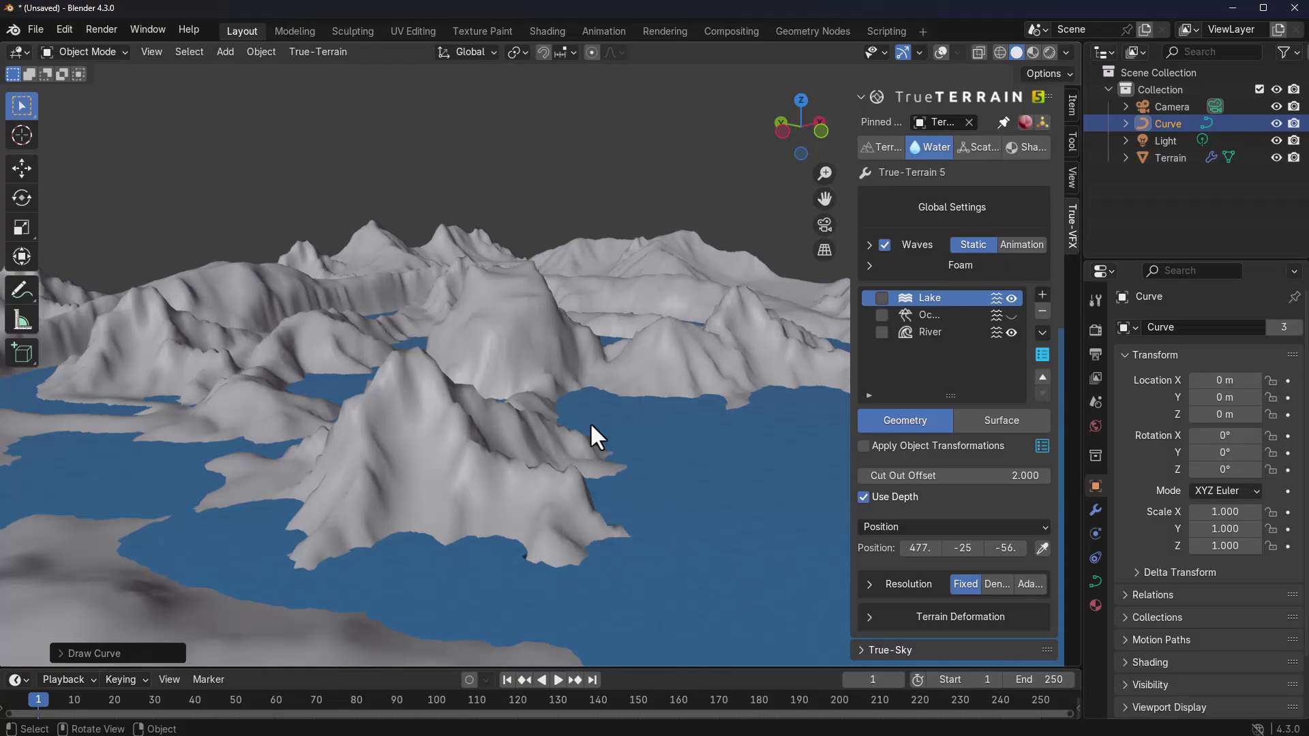
middle_click_drag(594, 436, 1027, 244)
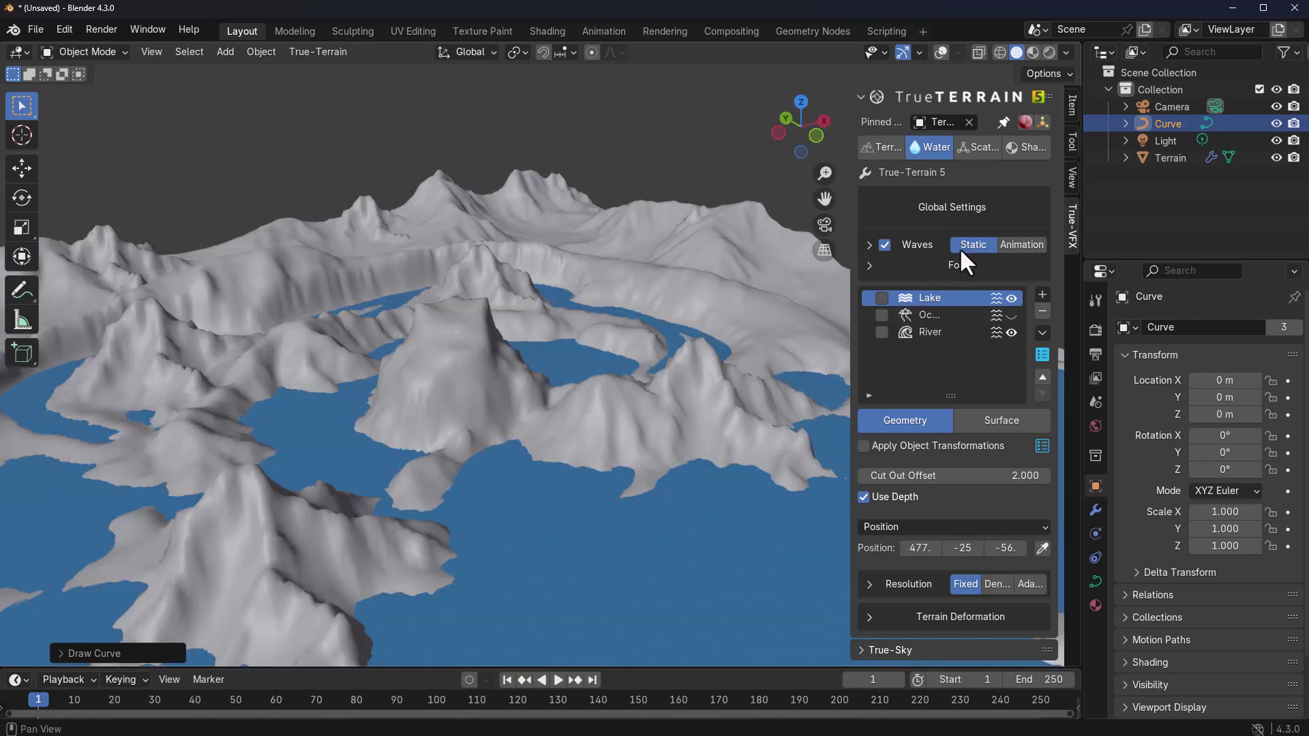
left_click(1024, 244)
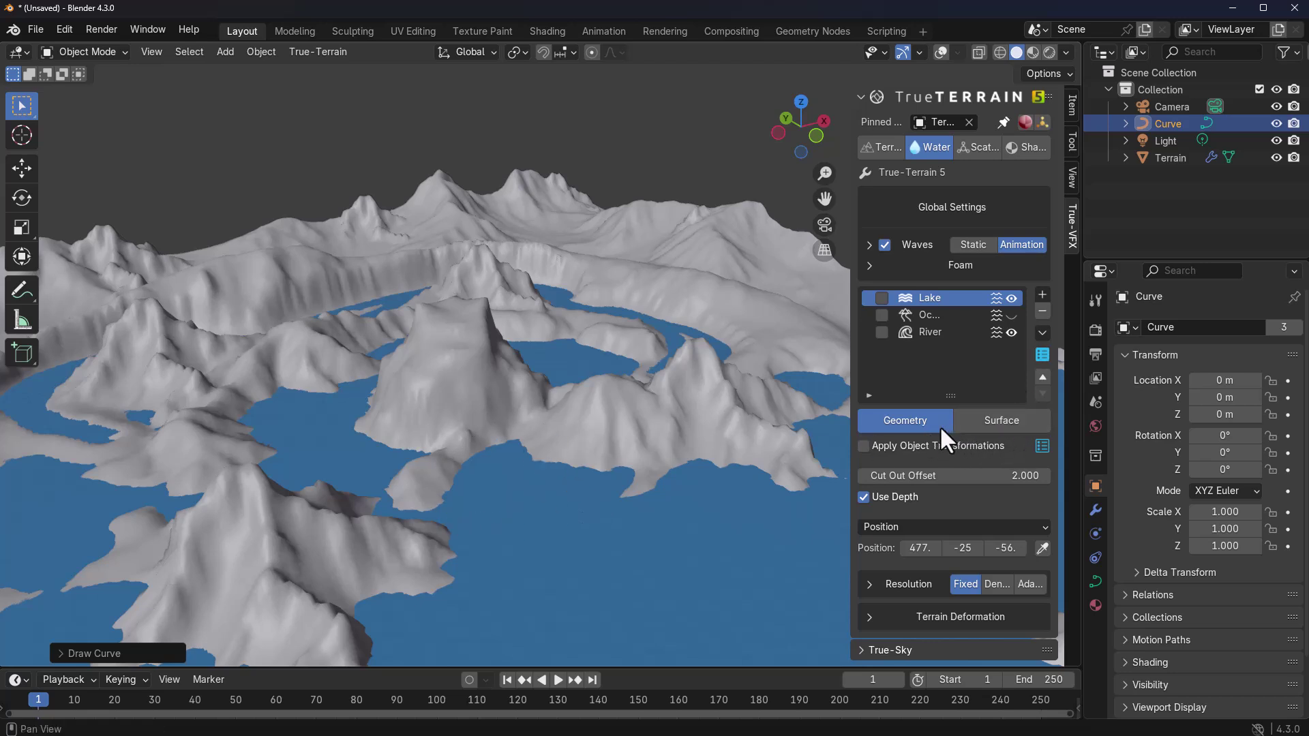
left_click(1013, 421)
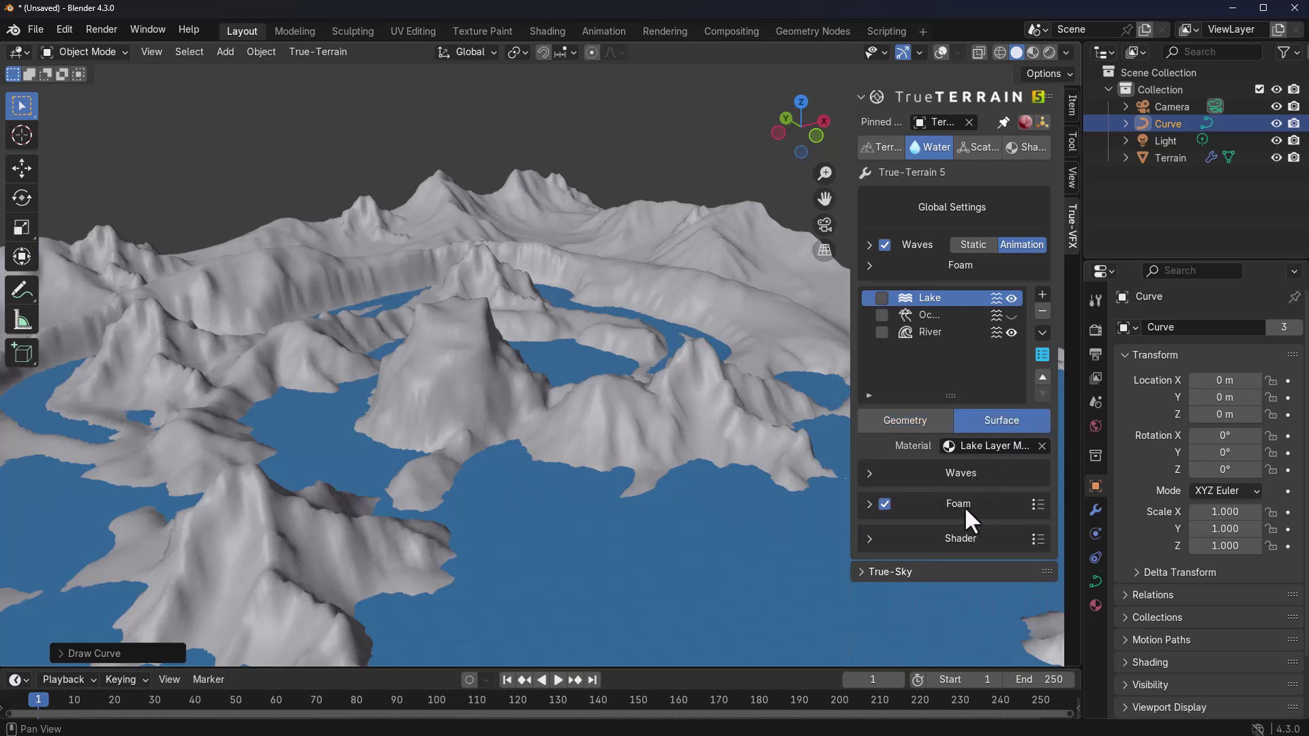
left_click(957, 539)
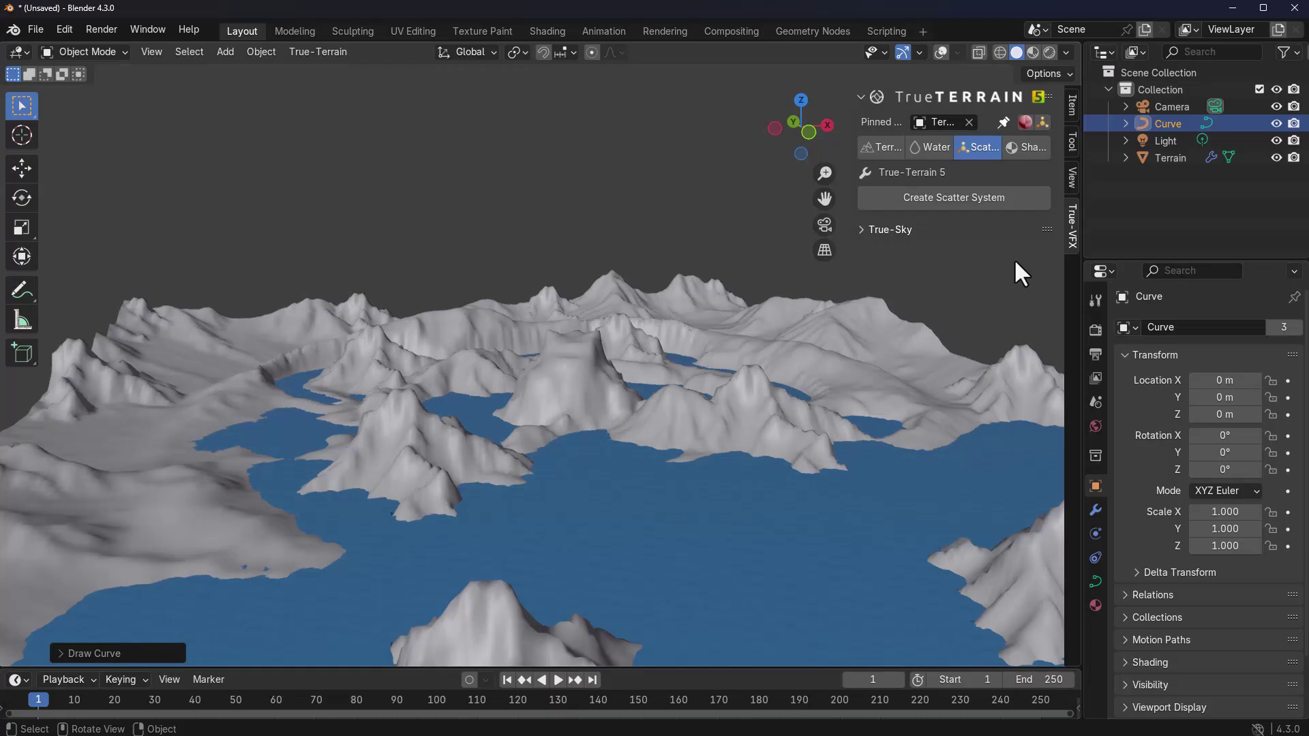
Create a scatter system using the Bushy Forest multi-layer preset
left_click(931, 146)
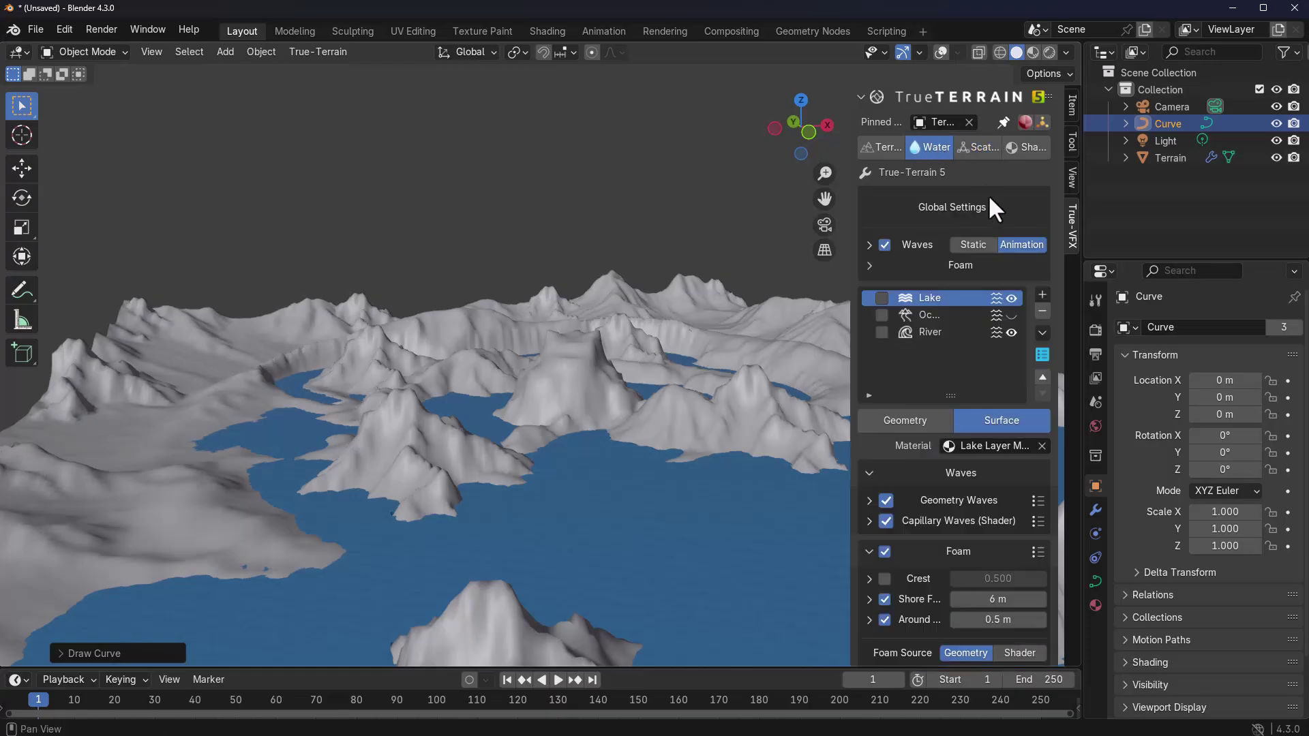
left_click(977, 148)
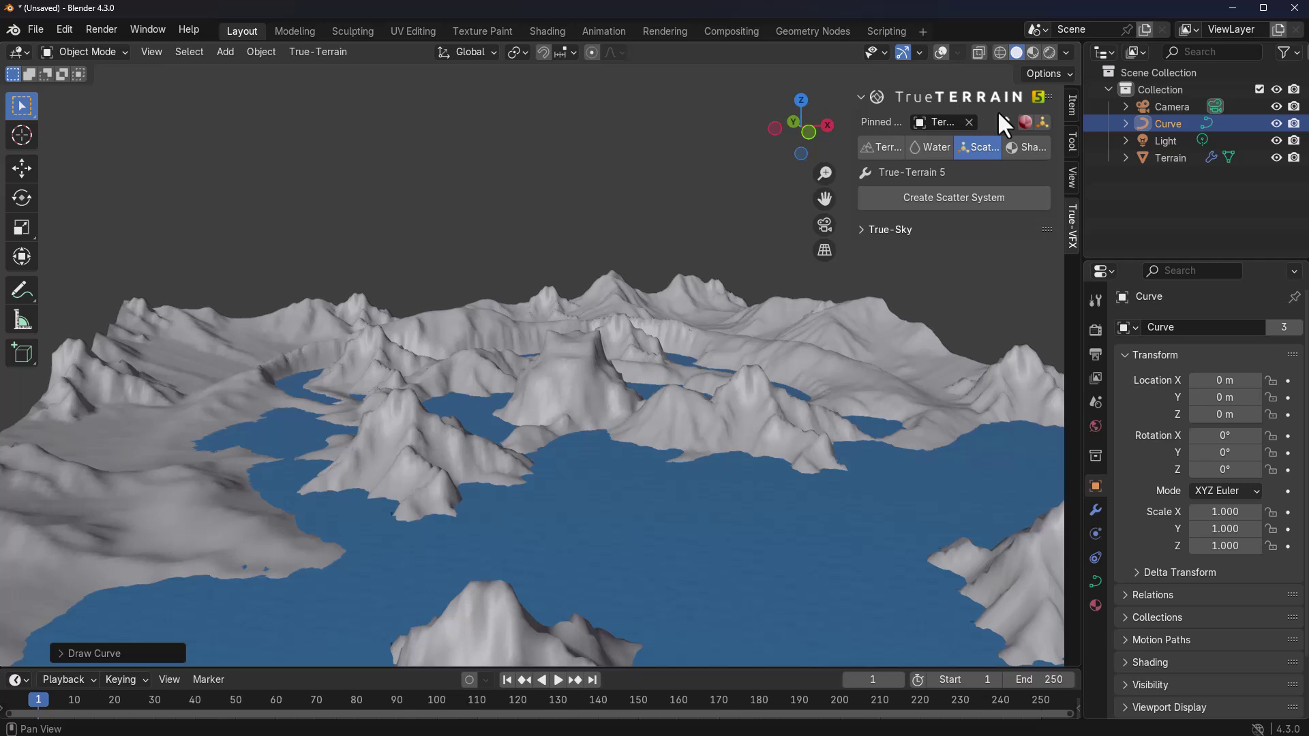
left_click(948, 199)
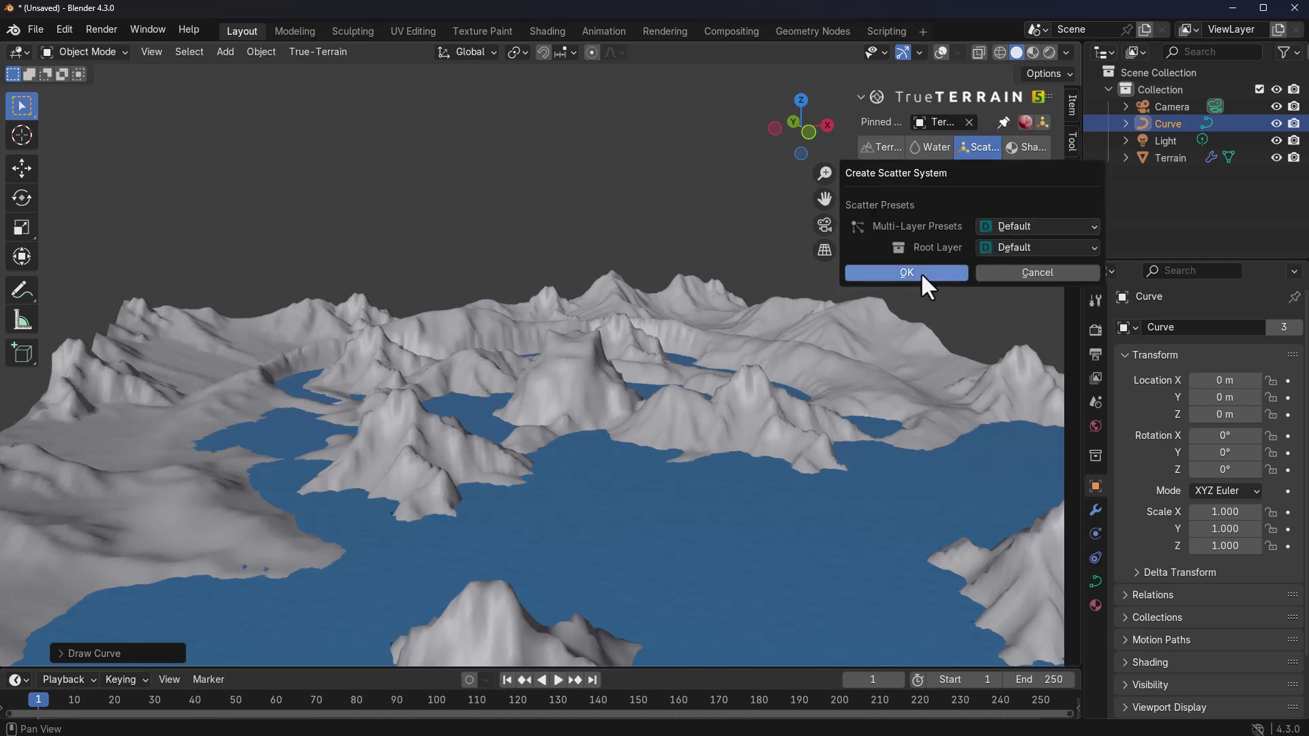
left_click(1023, 226)
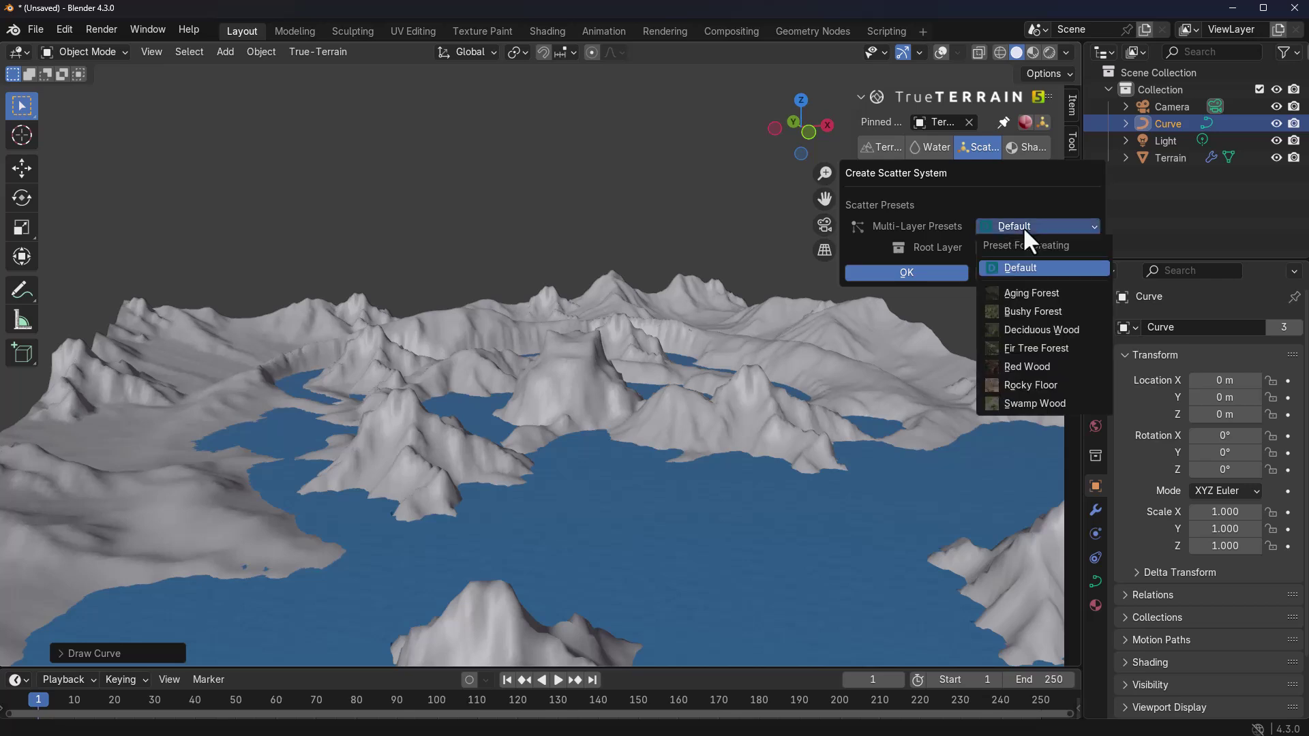
left_click(1066, 314)
left_click(882, 274)
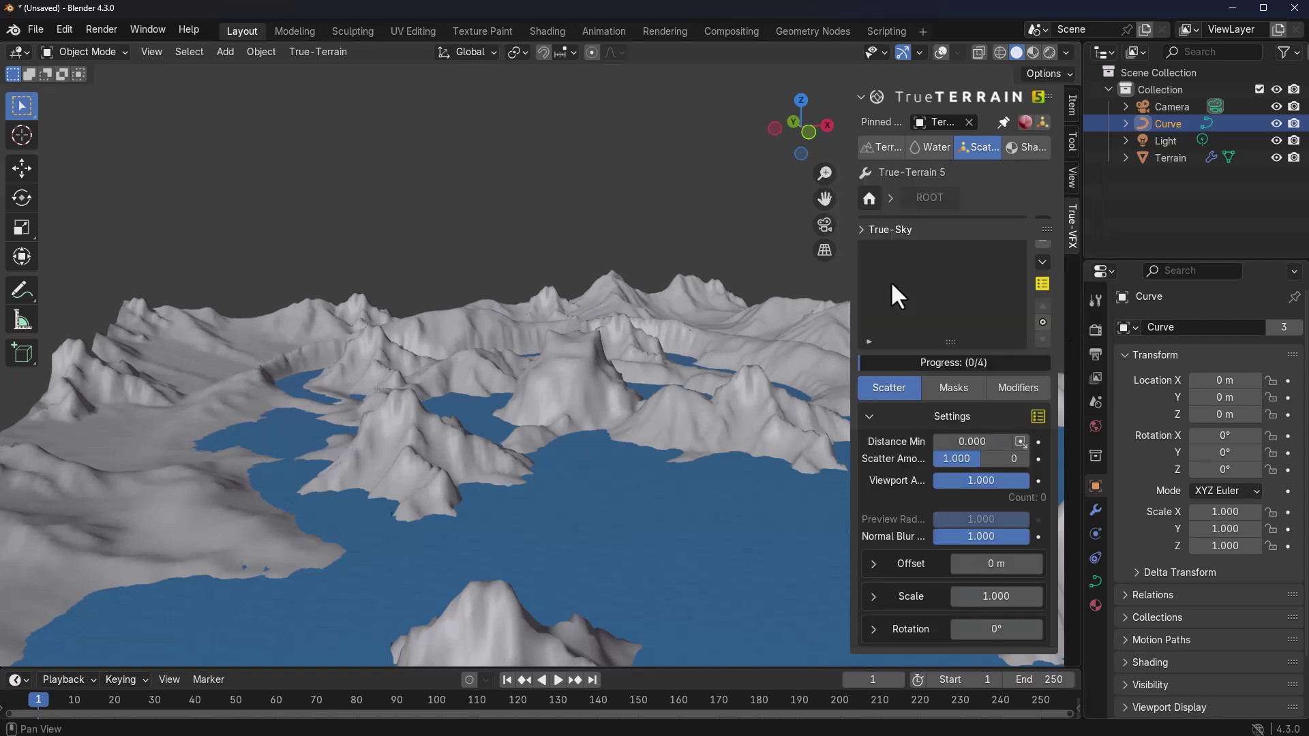
middle_click_drag(561, 429, 839, 450)
Browse the scatter presets and set the Bushy Forest Scatter Amount to 2
left_click(1043, 283)
left_click(1016, 395)
left_click(1030, 447)
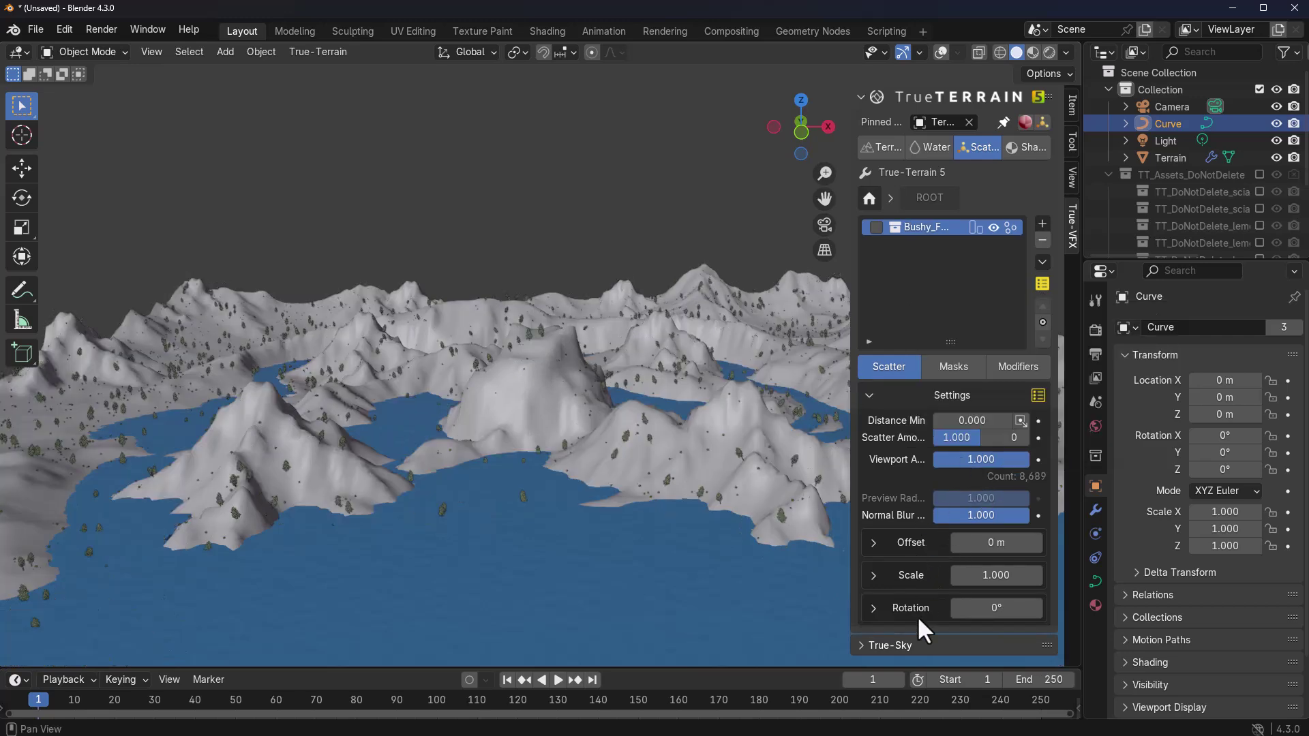
left_click(969, 438)
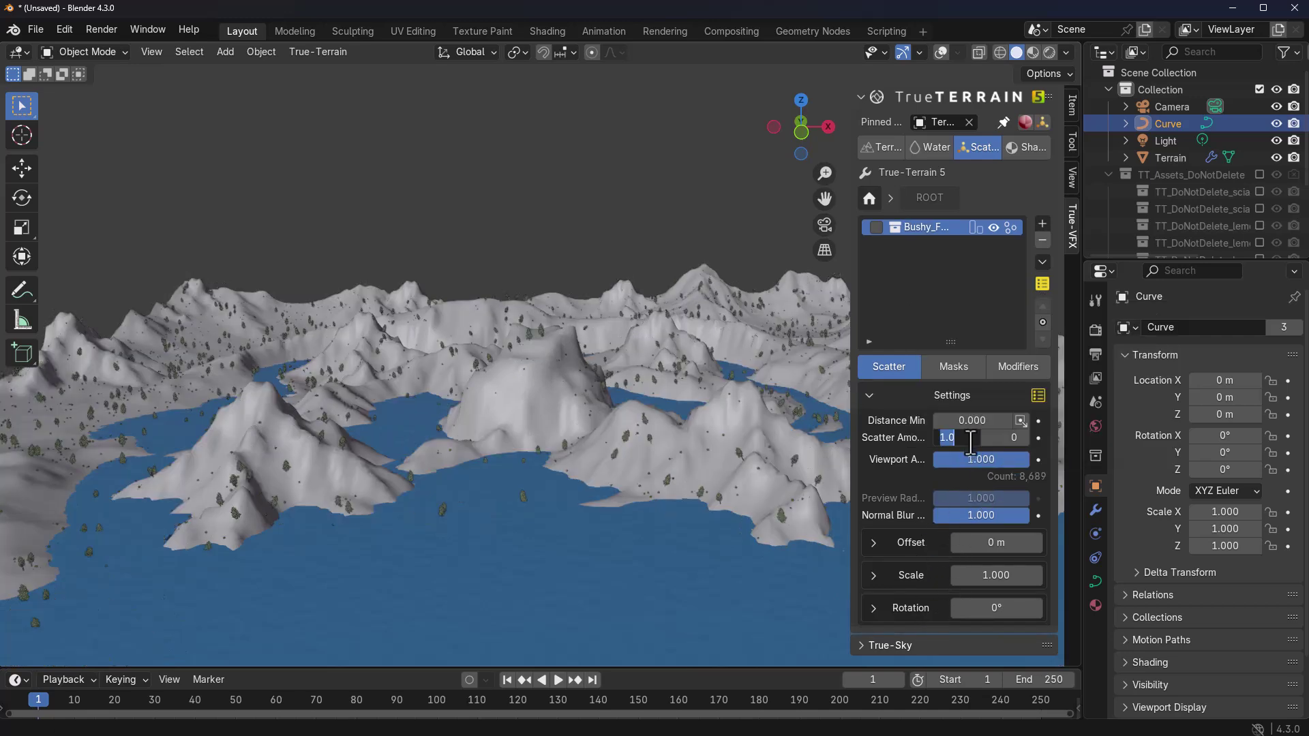
type("2")
key("Return")
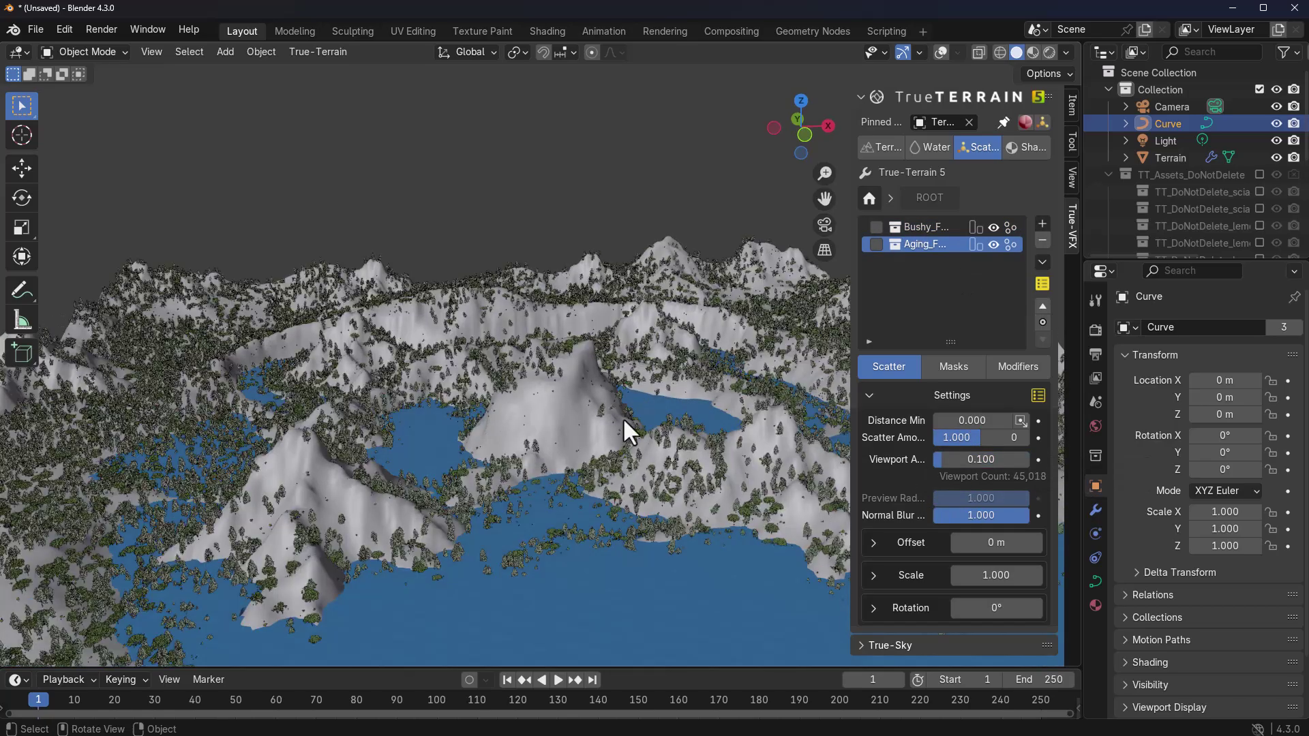
middle_click_drag(623, 418, 731, 433)
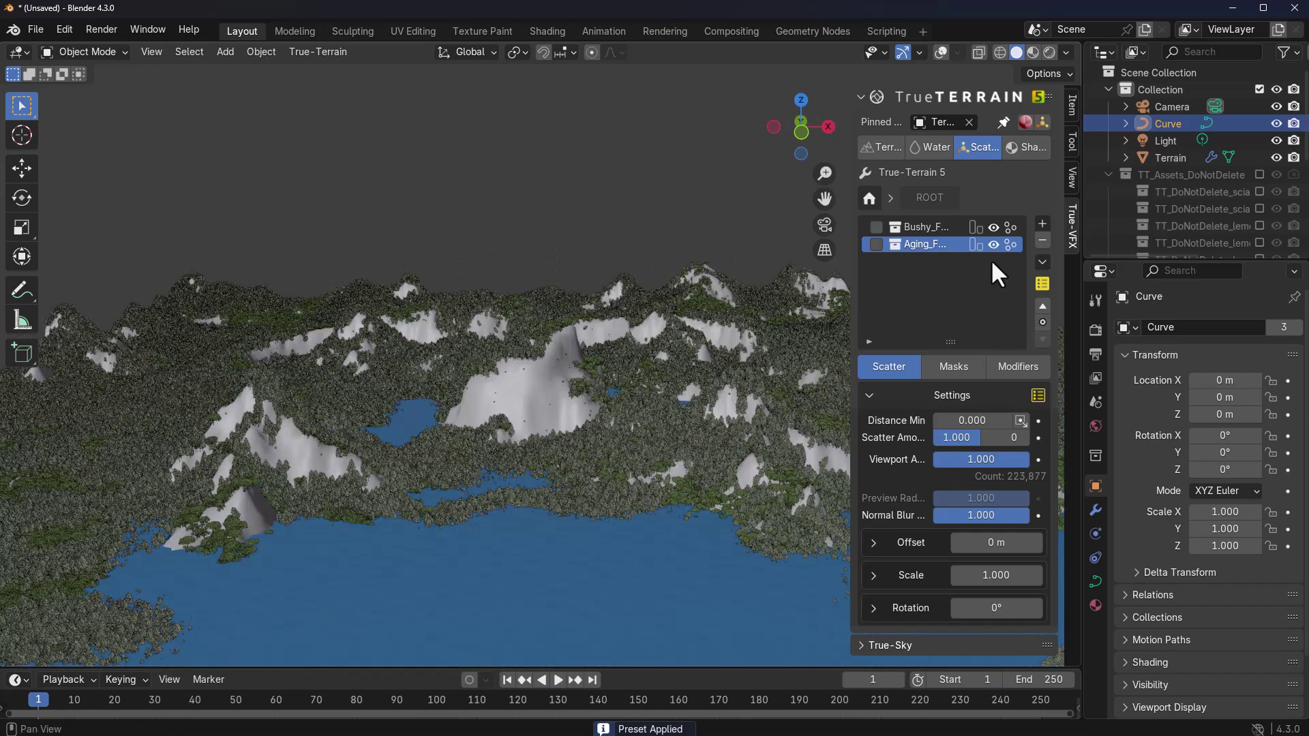
Give the second forest layer viewport amount 0.1, hide it, then remove it
double_click(985, 461)
type("0.1")
key("Return")
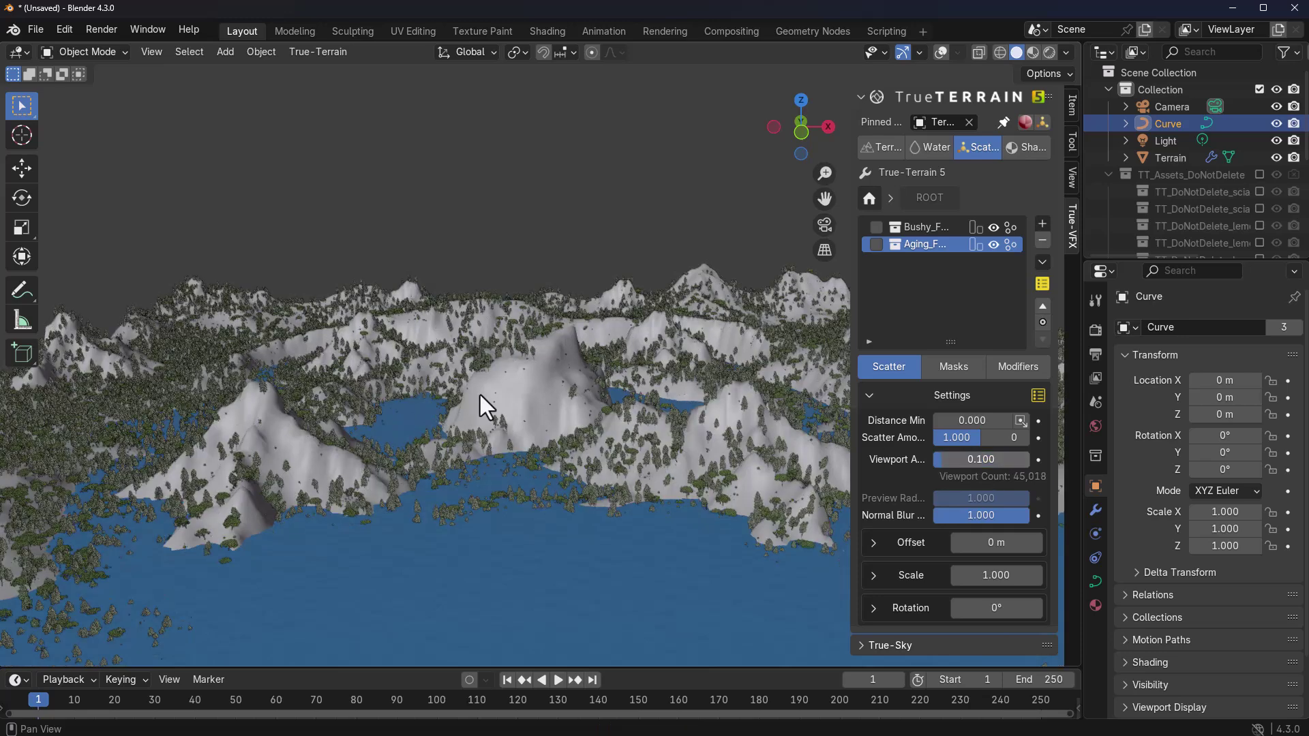
middle_click_drag(545, 394, 716, 382)
left_click(993, 244)
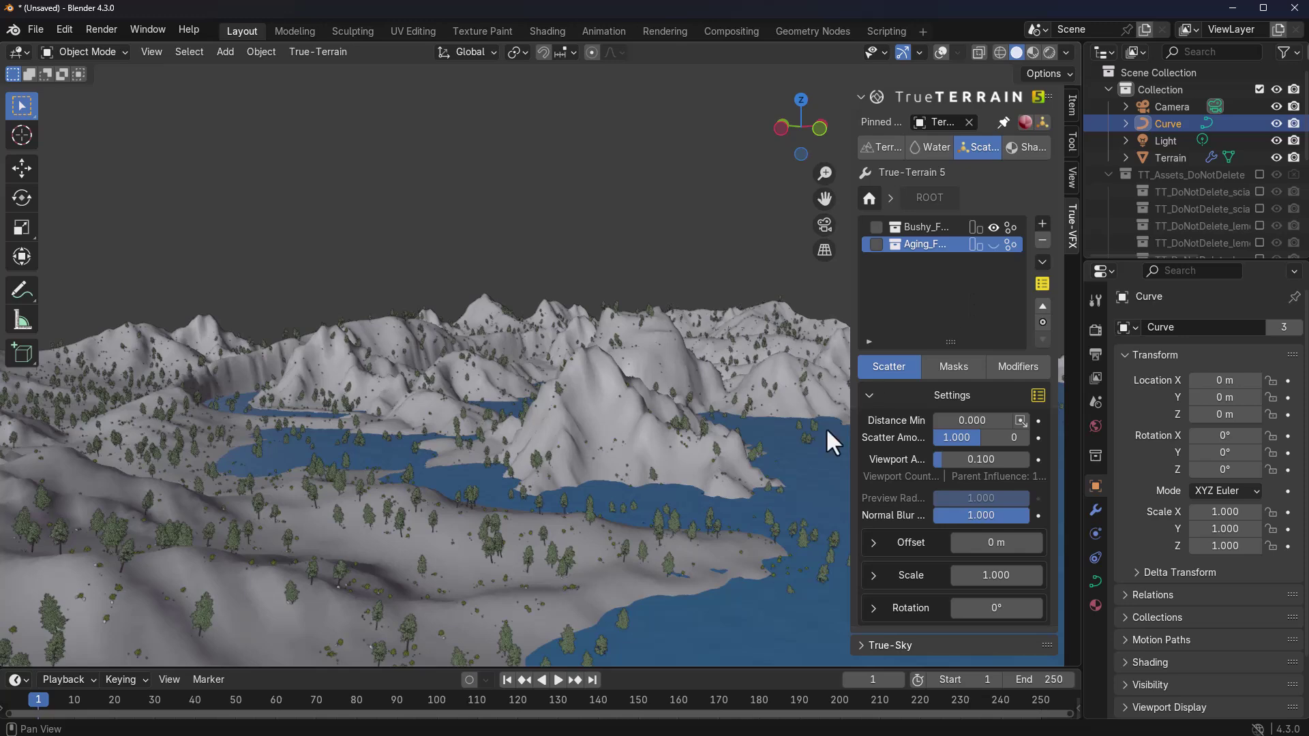
middle_click_drag(825, 427, 755, 498)
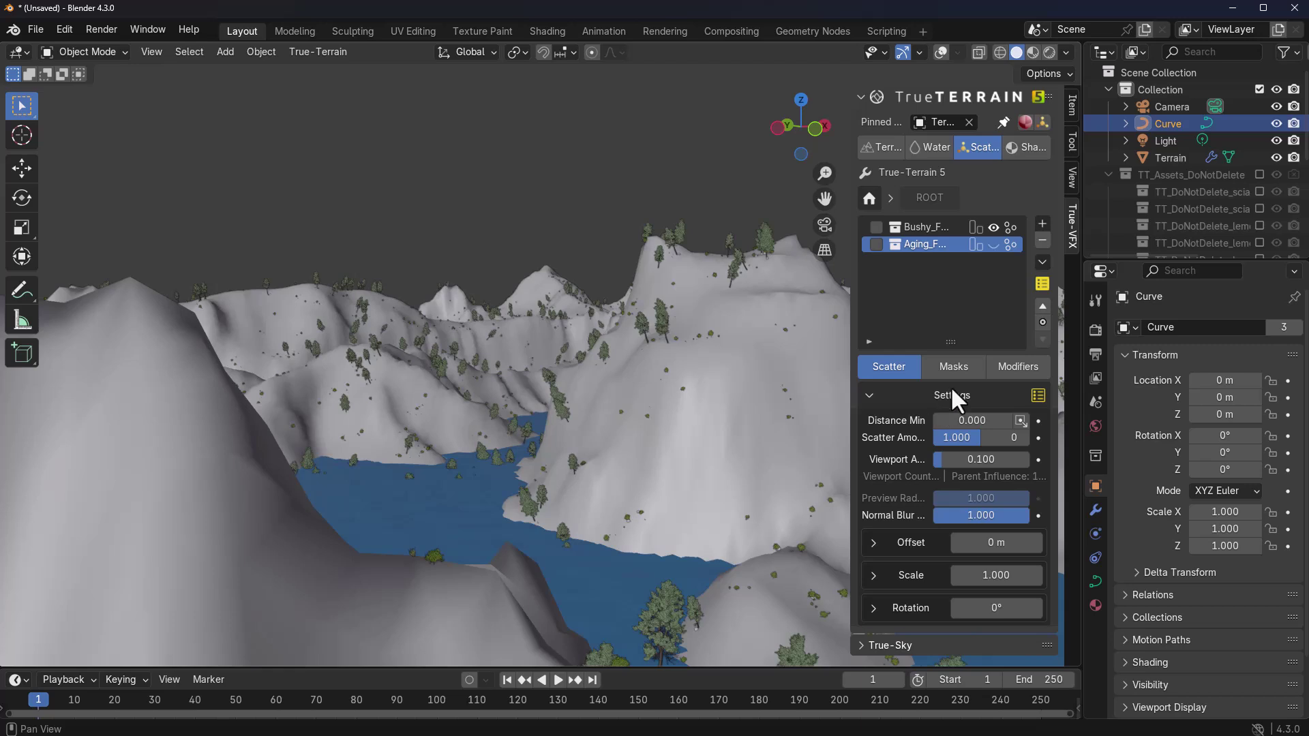
left_click(1042, 241)
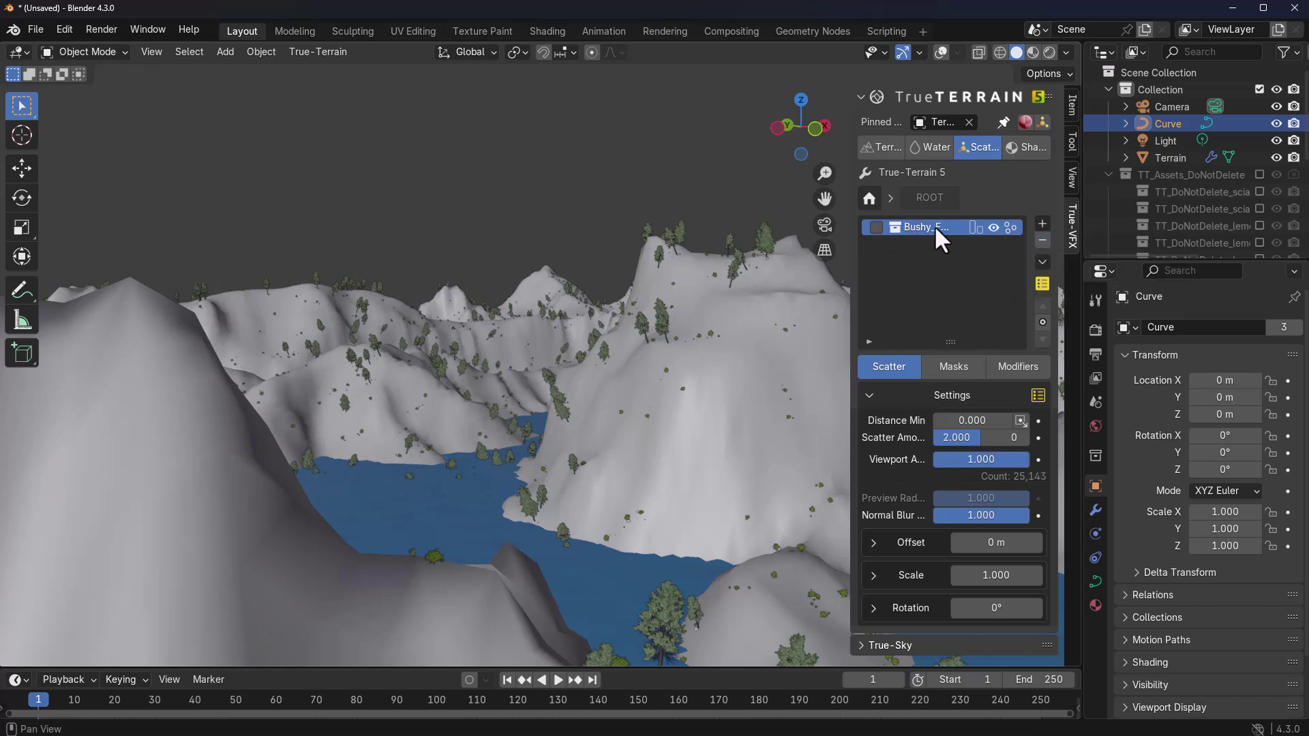
left_click(952, 369)
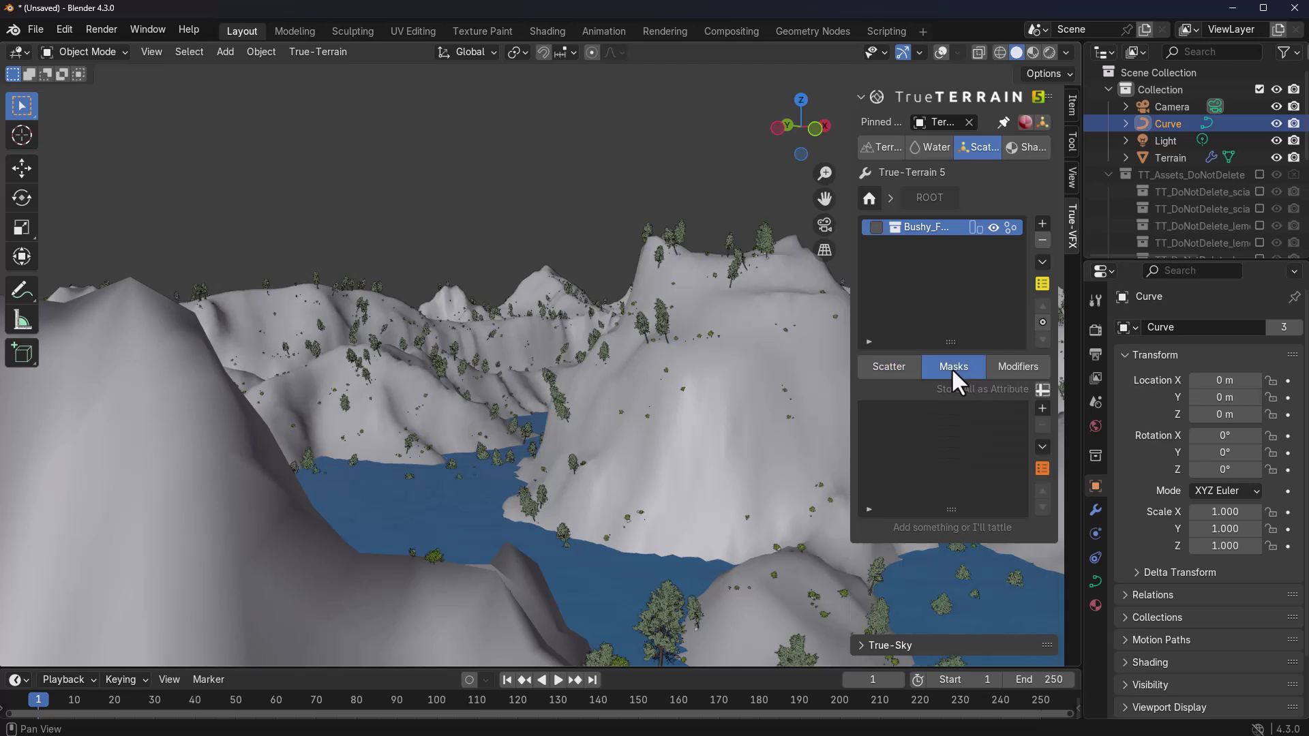
Add an Above Waterline attribute mask to the tree scatter and invert it
left_click(1042, 408)
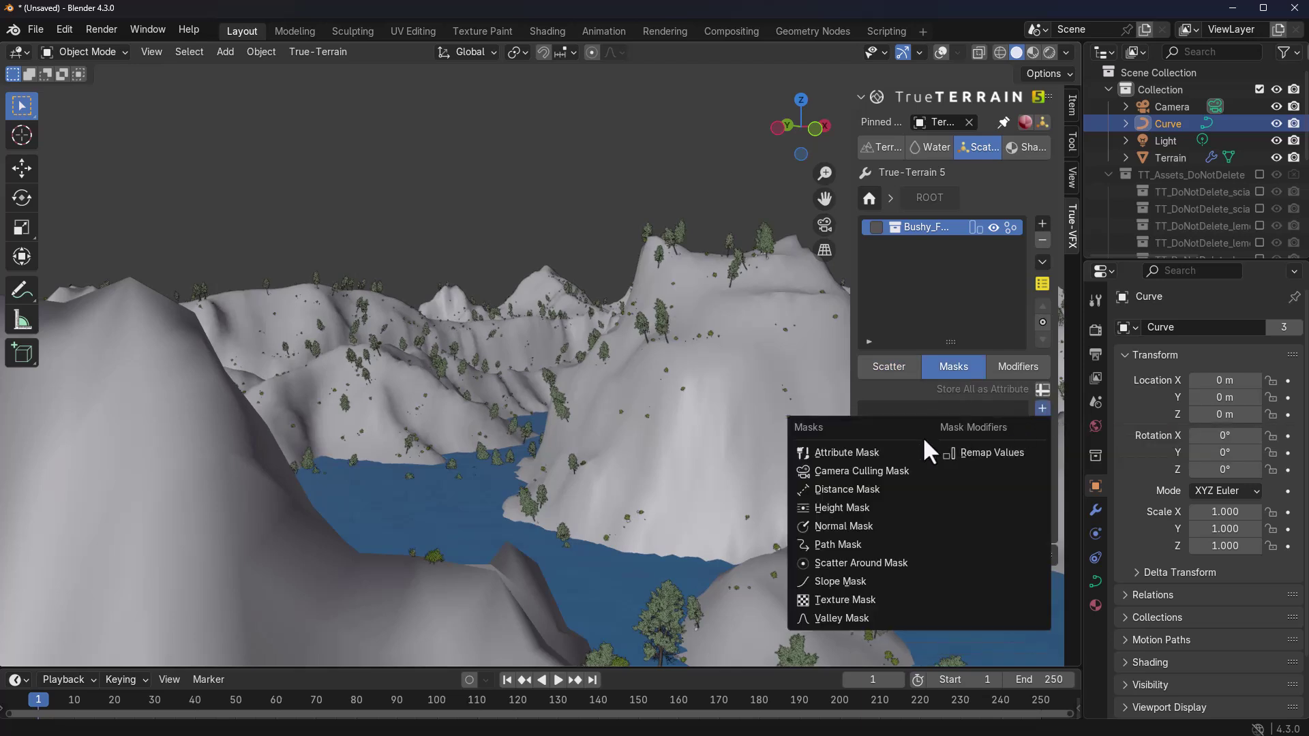
left_click(847, 453)
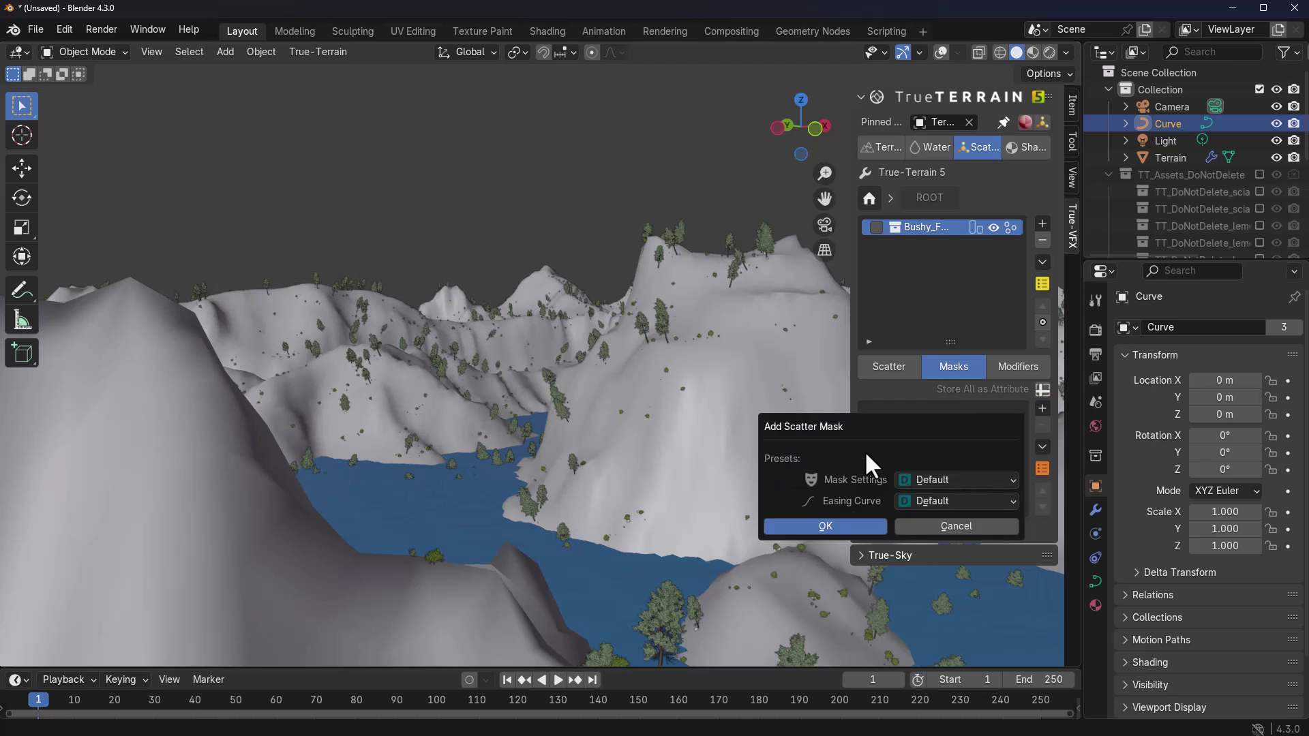
left_click(915, 478)
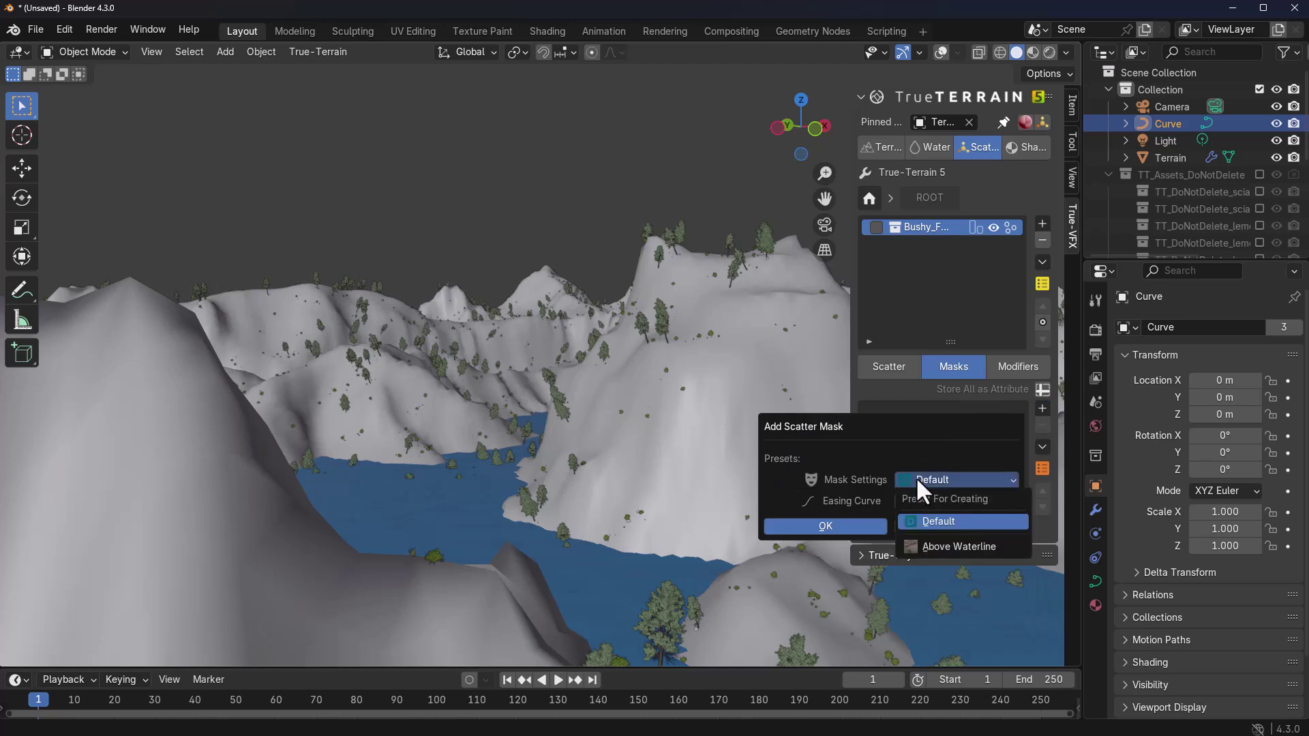
left_click(954, 546)
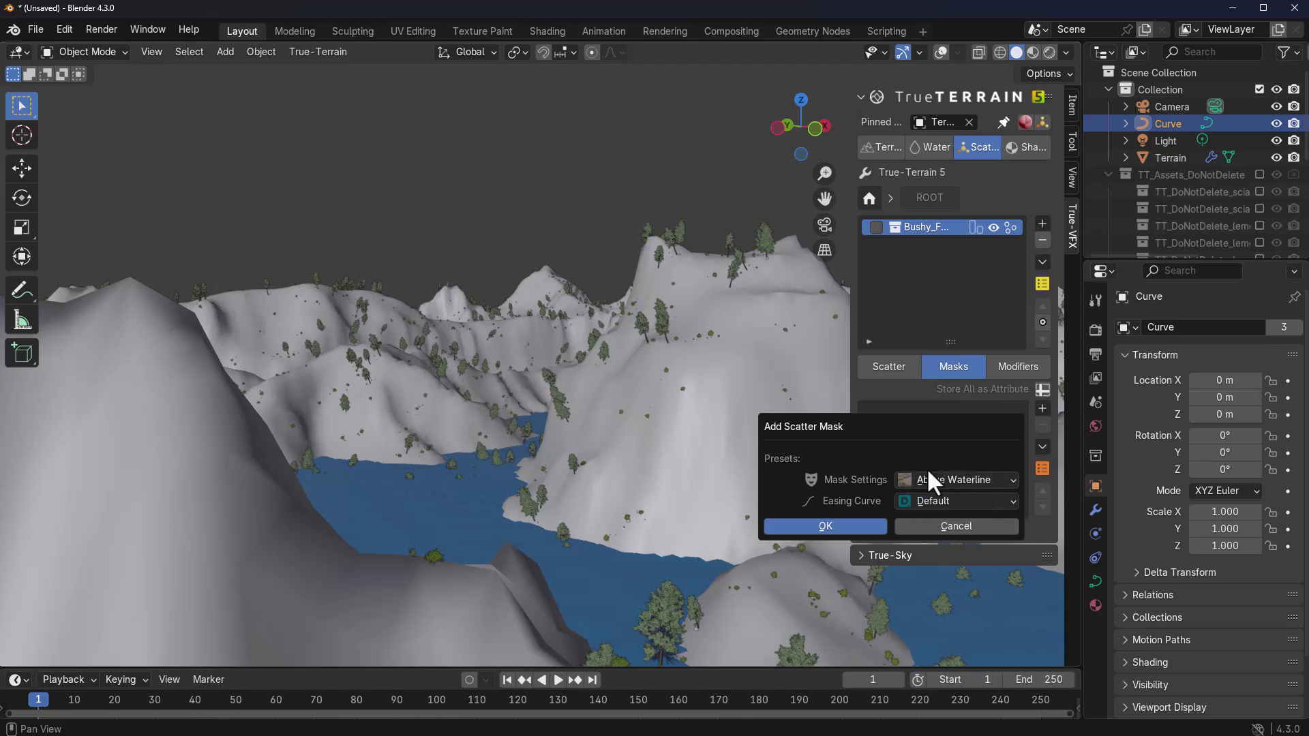
key("Return")
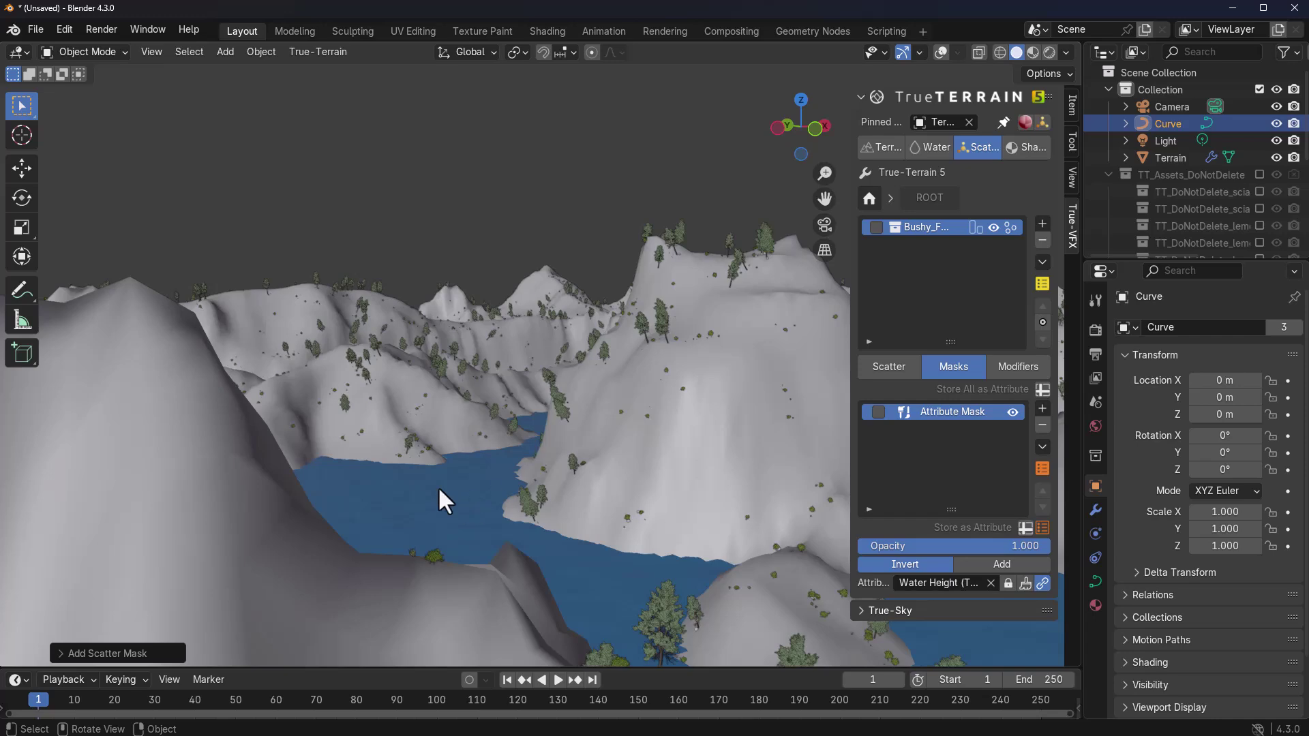
left_click(922, 563)
middle_click_drag(538, 444, 599, 444)
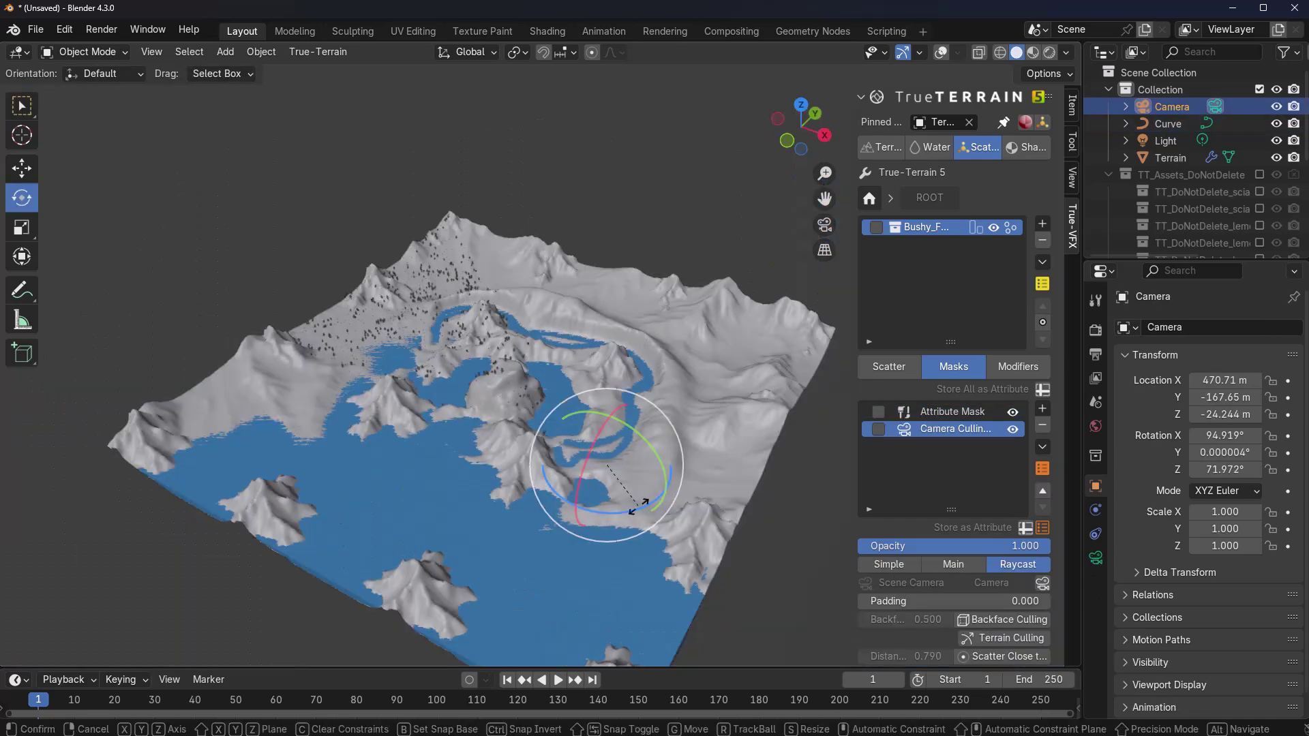
left_click_drag(585, 517, 634, 501)
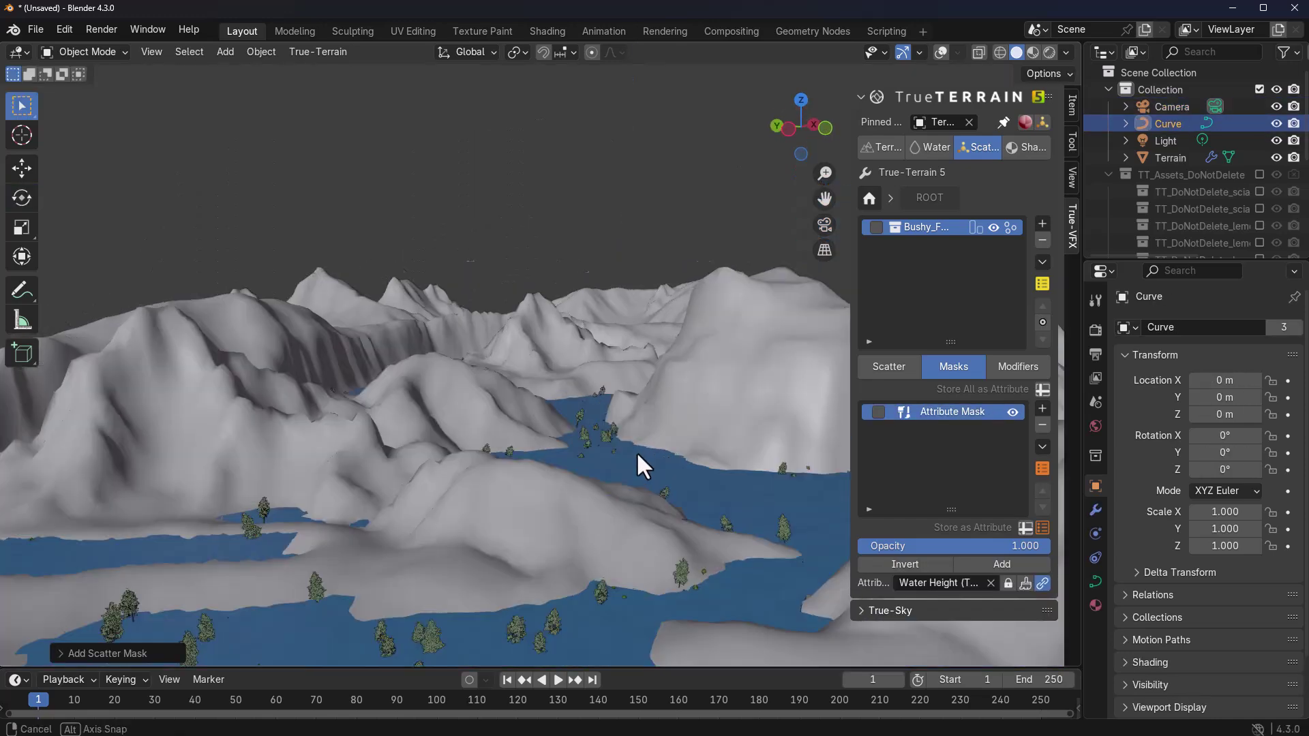
middle_click_drag(636, 451, 790, 481)
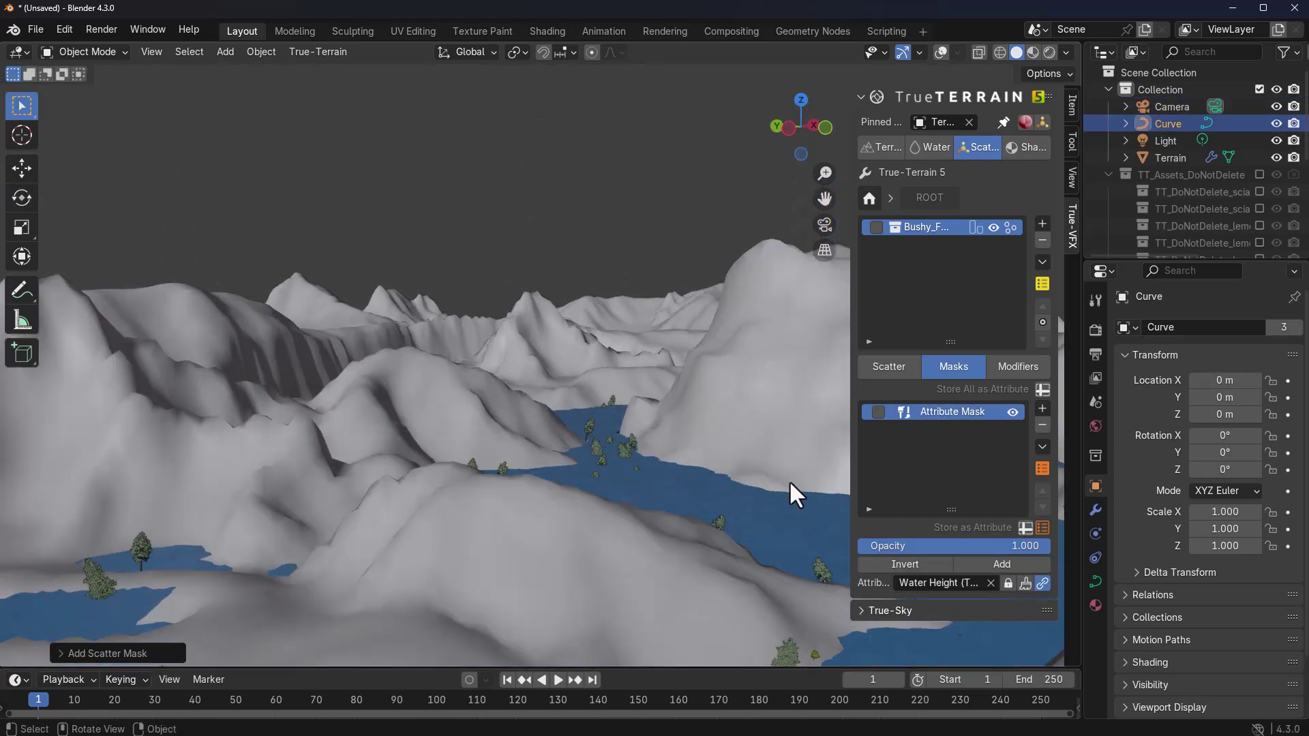
left_click(914, 563)
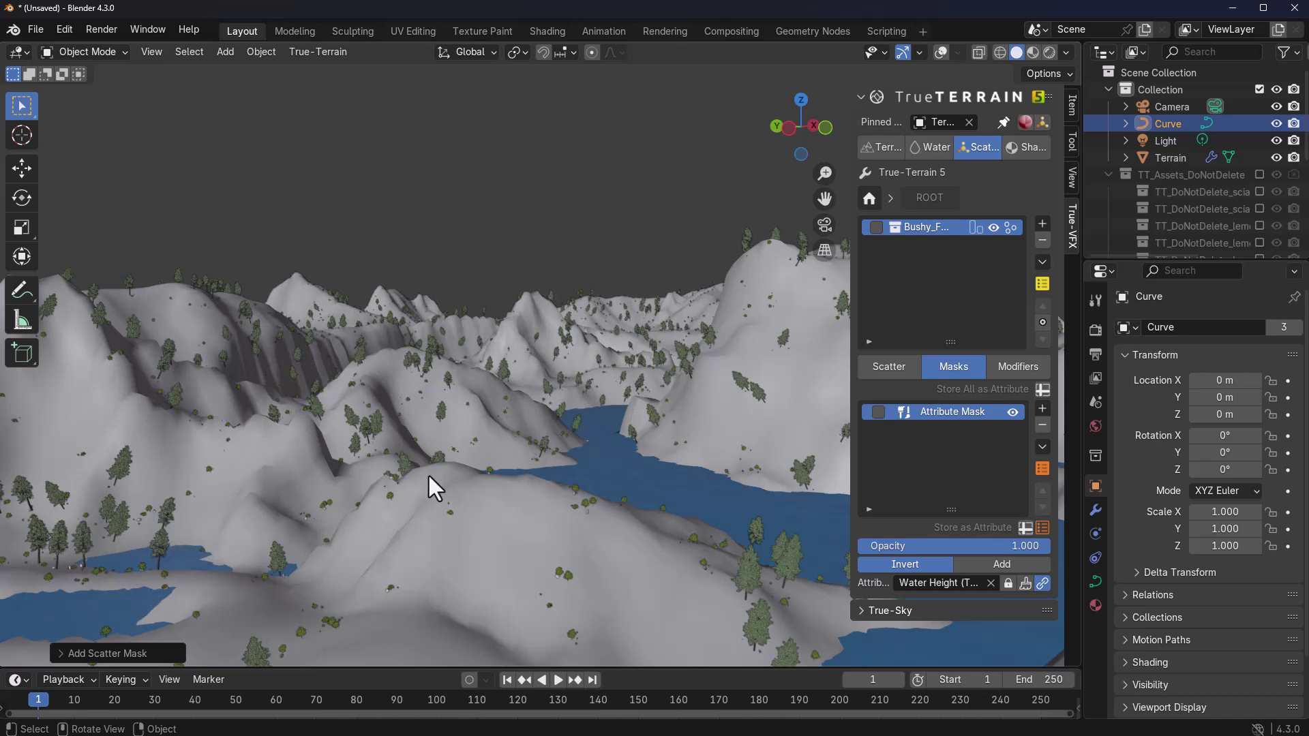
Add camera culling from the scatter masks and modifiers lists, then go to terrain Shader settings
left_click(1042, 409)
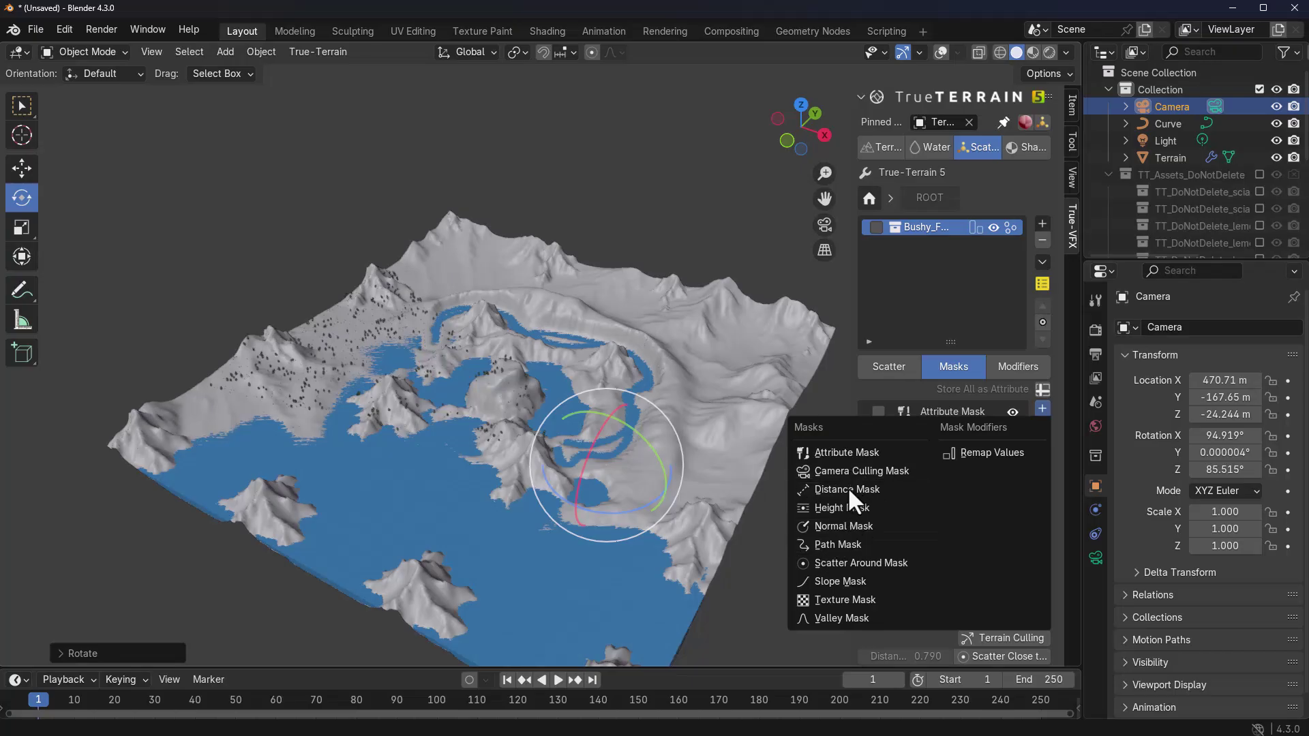
left_click(1008, 362)
left_click(1042, 390)
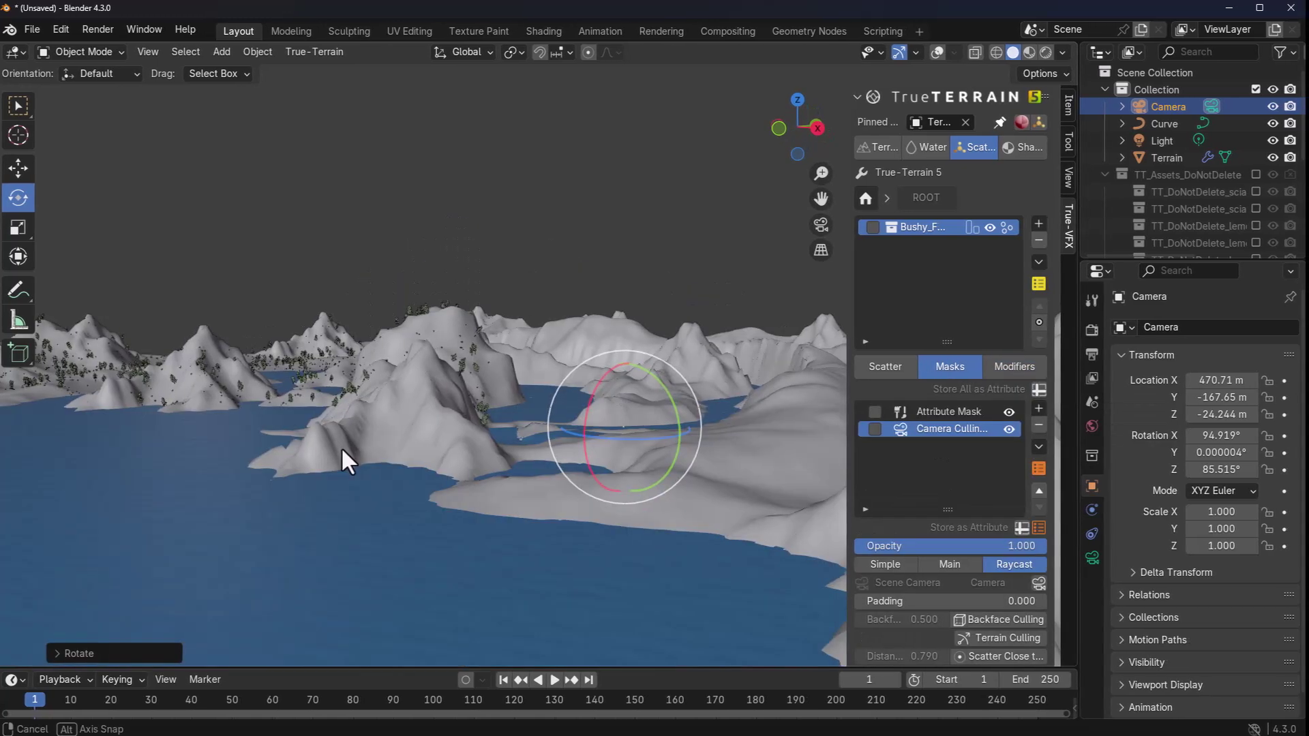
mouse_move(341, 447)
middle_mouse_down()
mouse_move(298, 453)
mouse_move(342, 491)
mouse_move(393, 500)
mouse_move(507, 475)
middle_mouse_up()
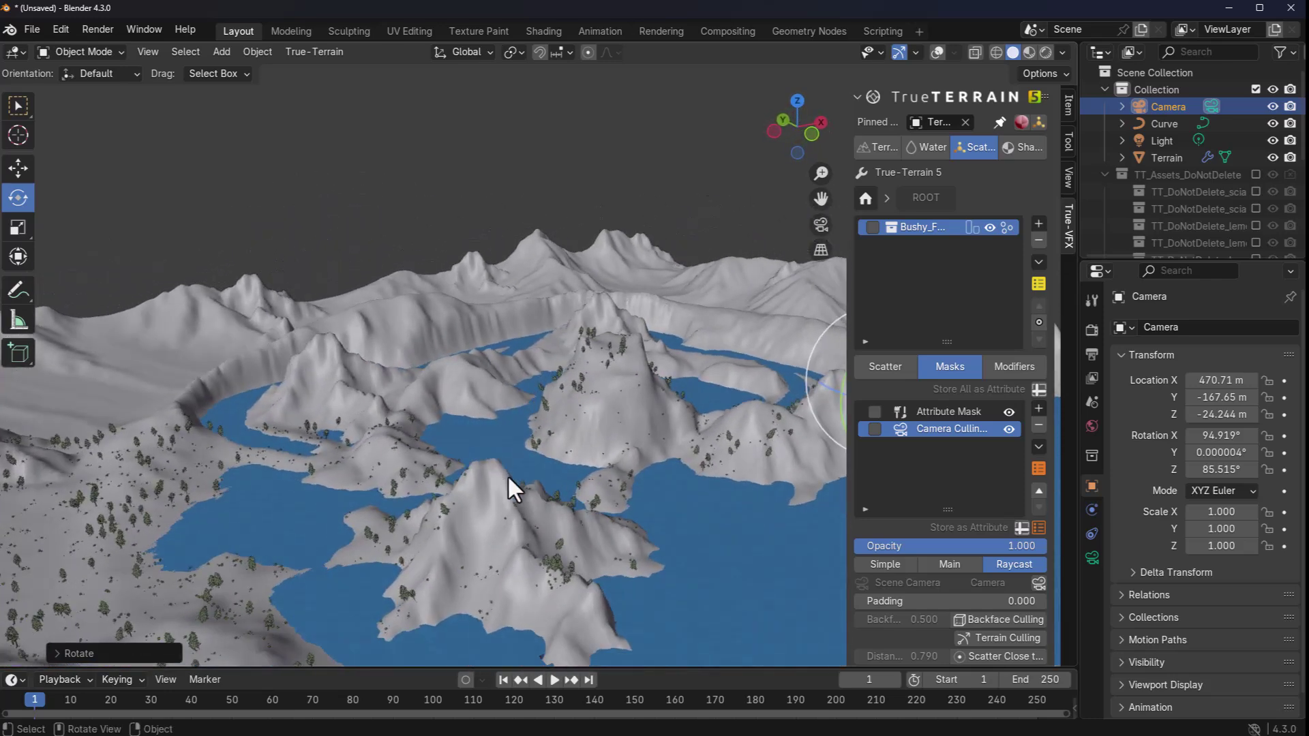
left_click(1025, 146)
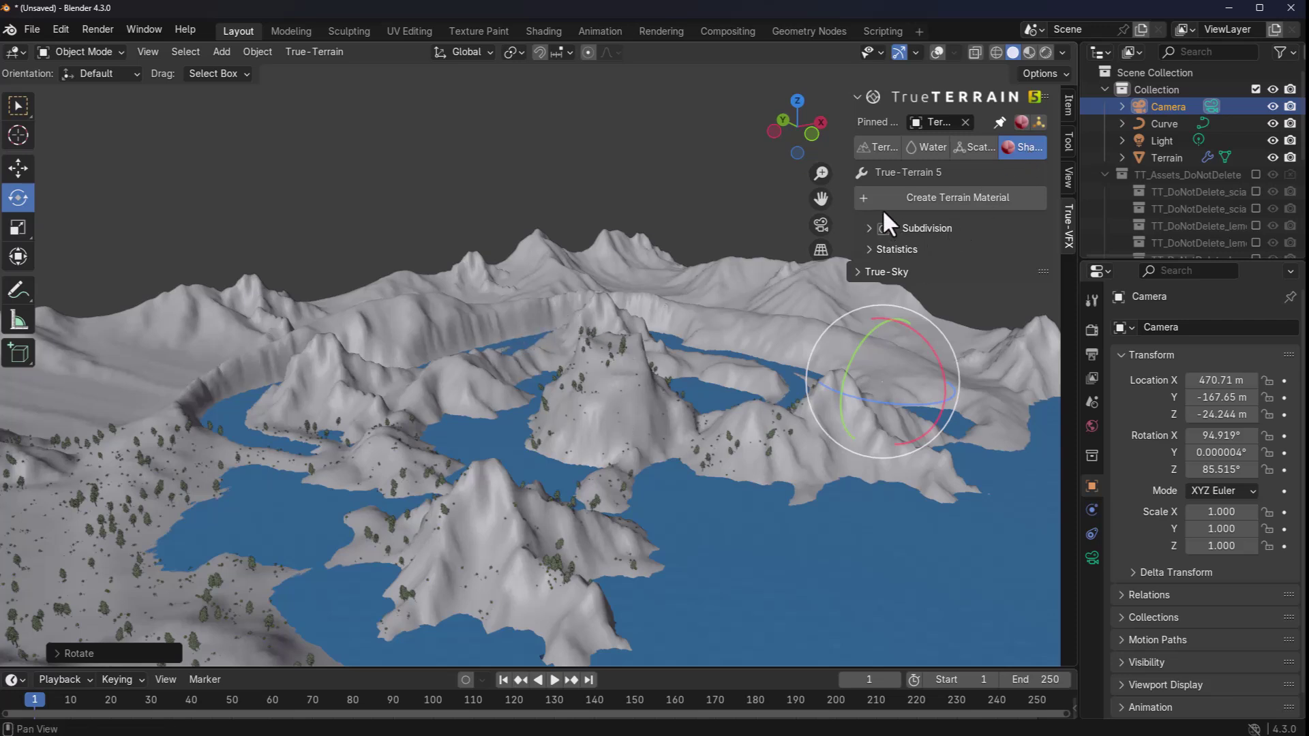
Create a terrain material from the Grass Hills multi-layer preset
left_click(935, 197)
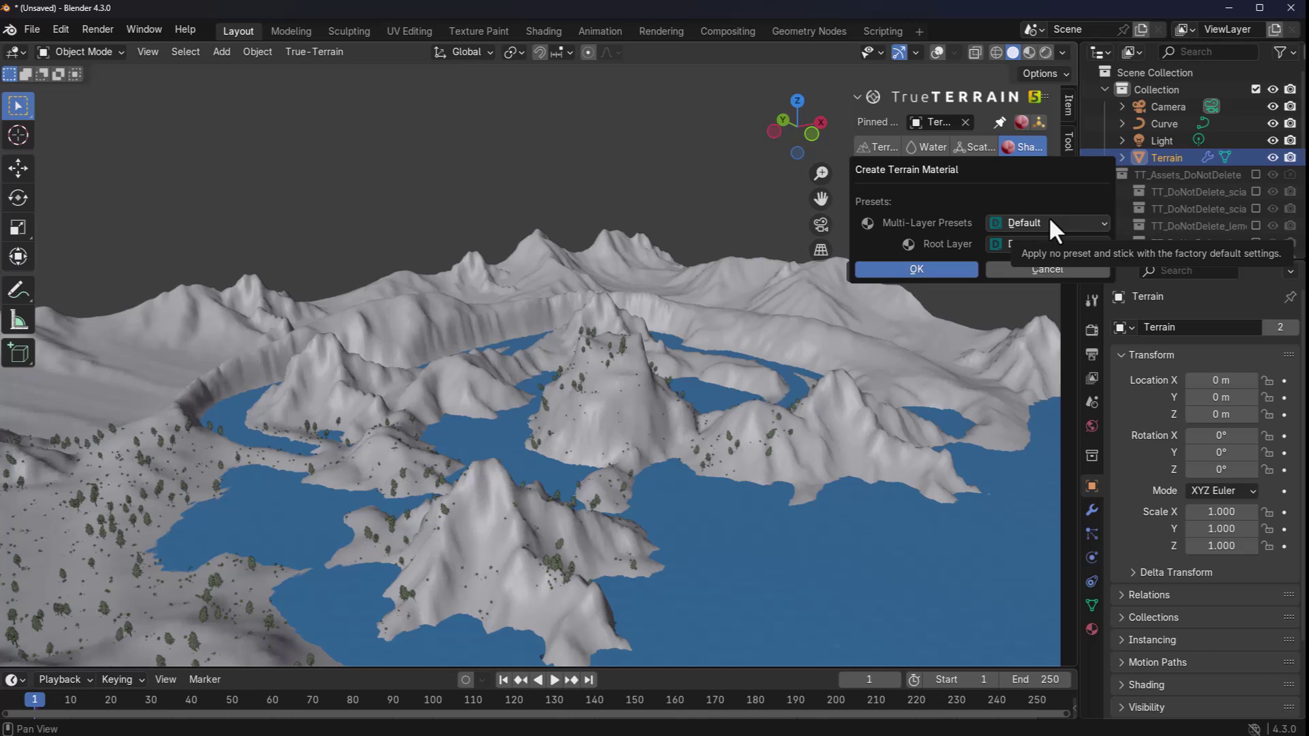
left_click(1052, 225)
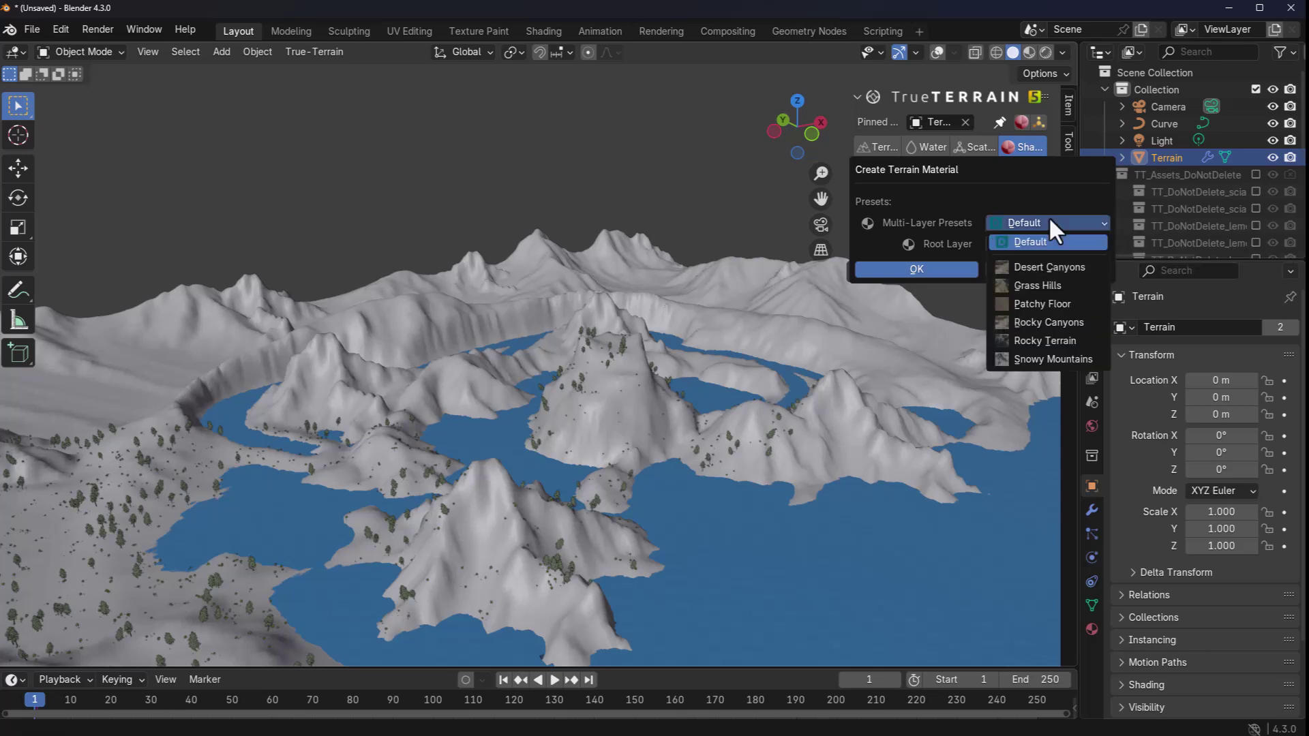
left_click(1045, 285)
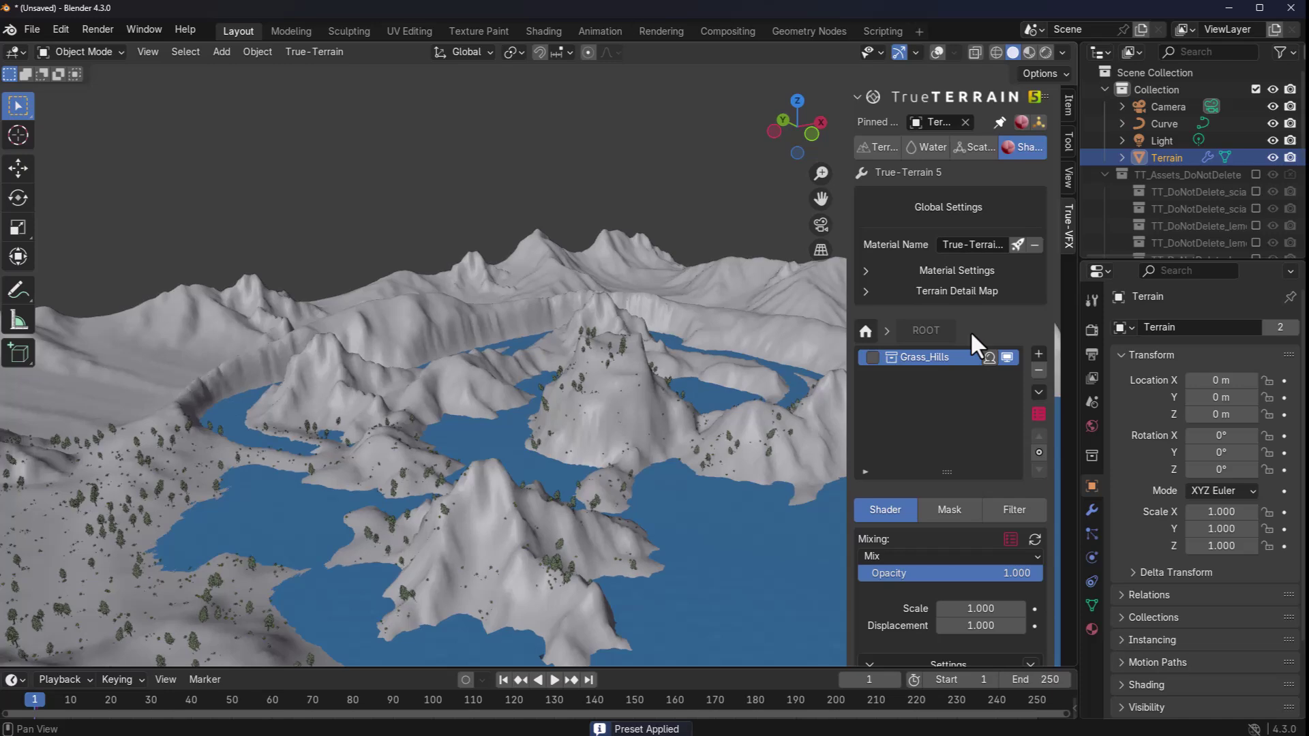
middle_click_drag(750, 409, 599, 430)
Set the Cycles render device to GPU Compute
left_click(1092, 331)
left_click(1230, 372)
left_click(1227, 402)
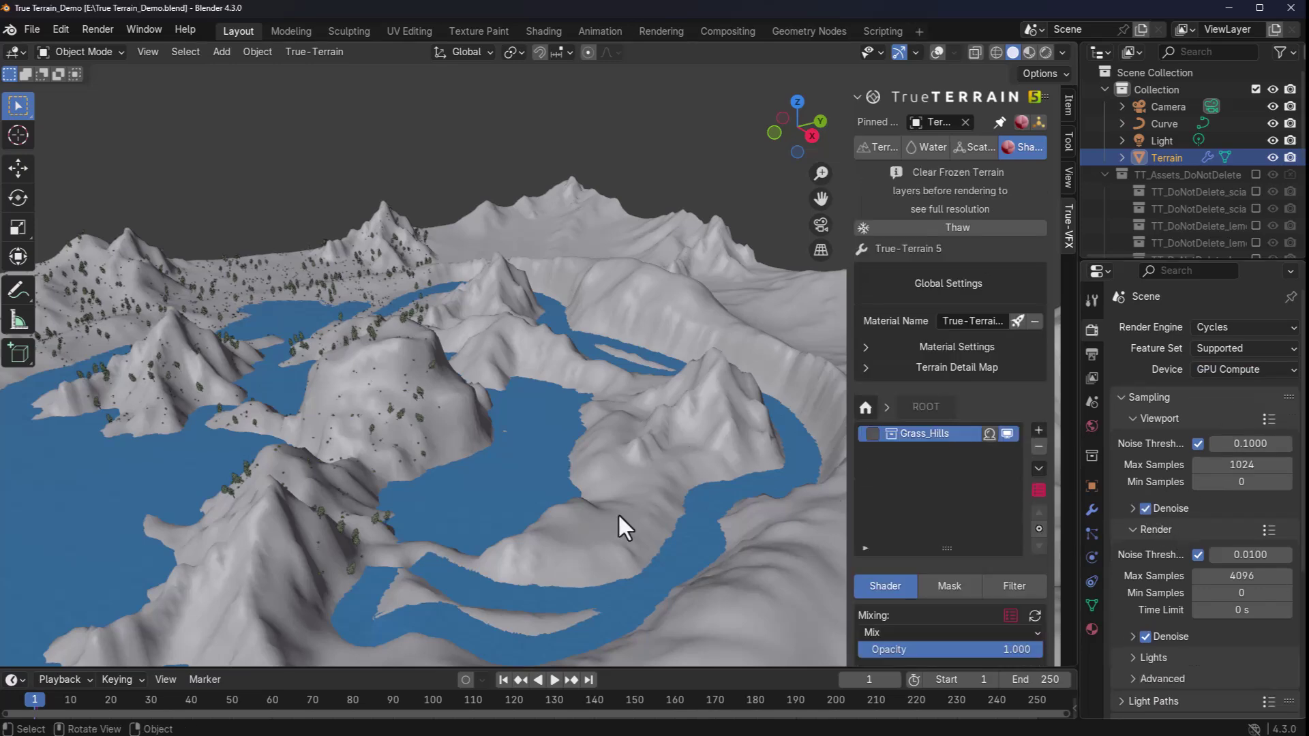
left_click(1025, 52)
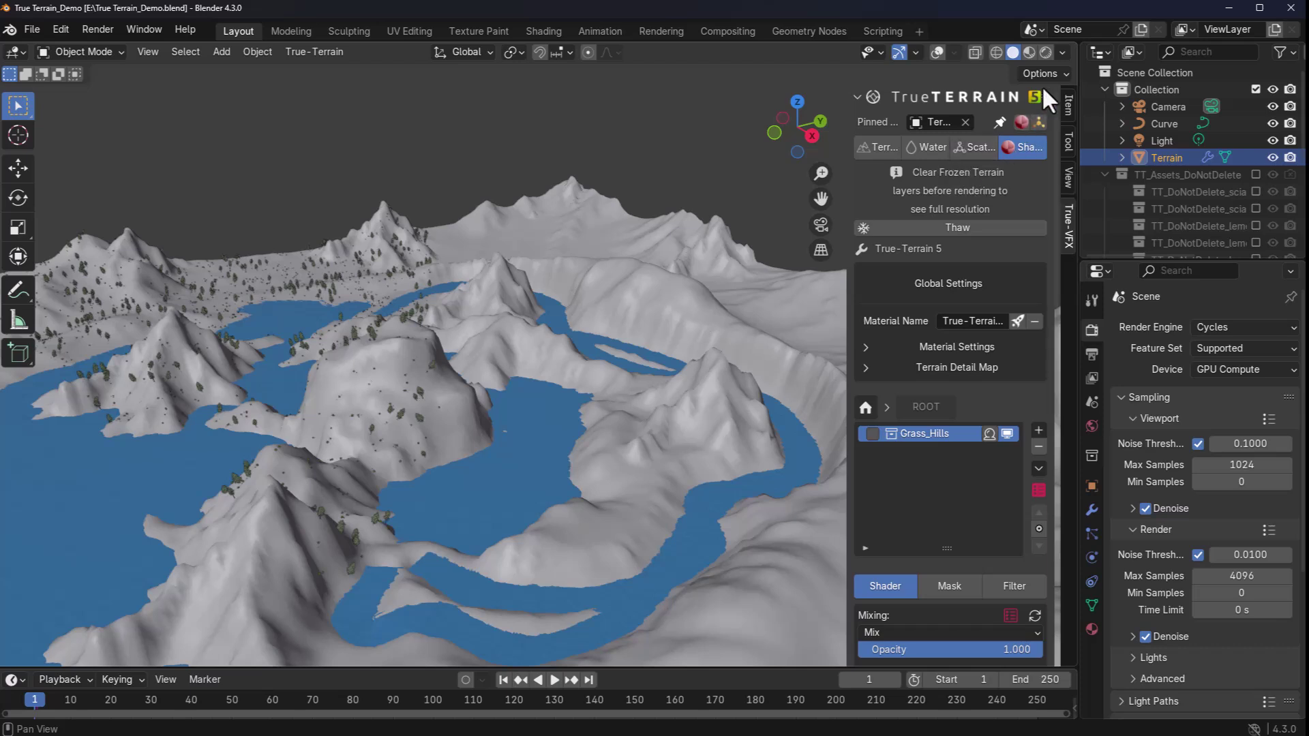
Switch the viewport to Rendered shading and add a new shader layer below Grass_Hills
left_click(1045, 52)
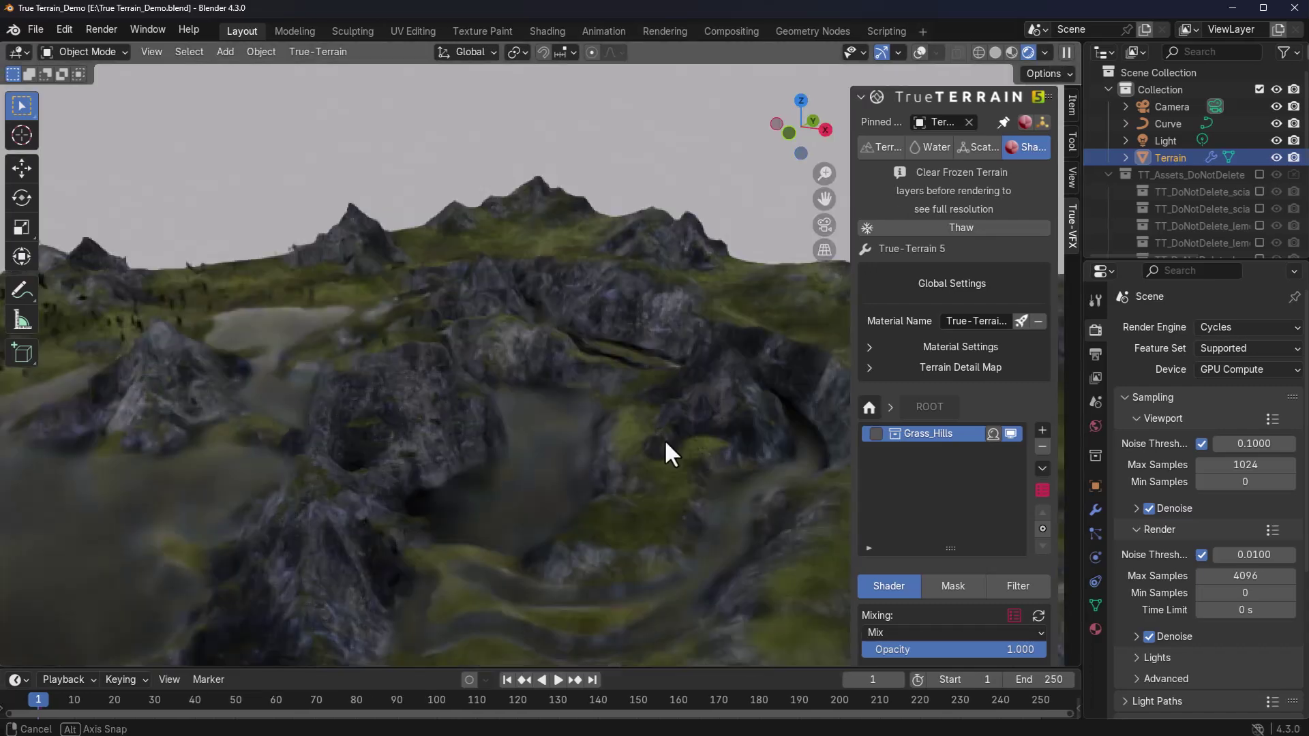
middle_click_drag(665, 442, 673, 430)
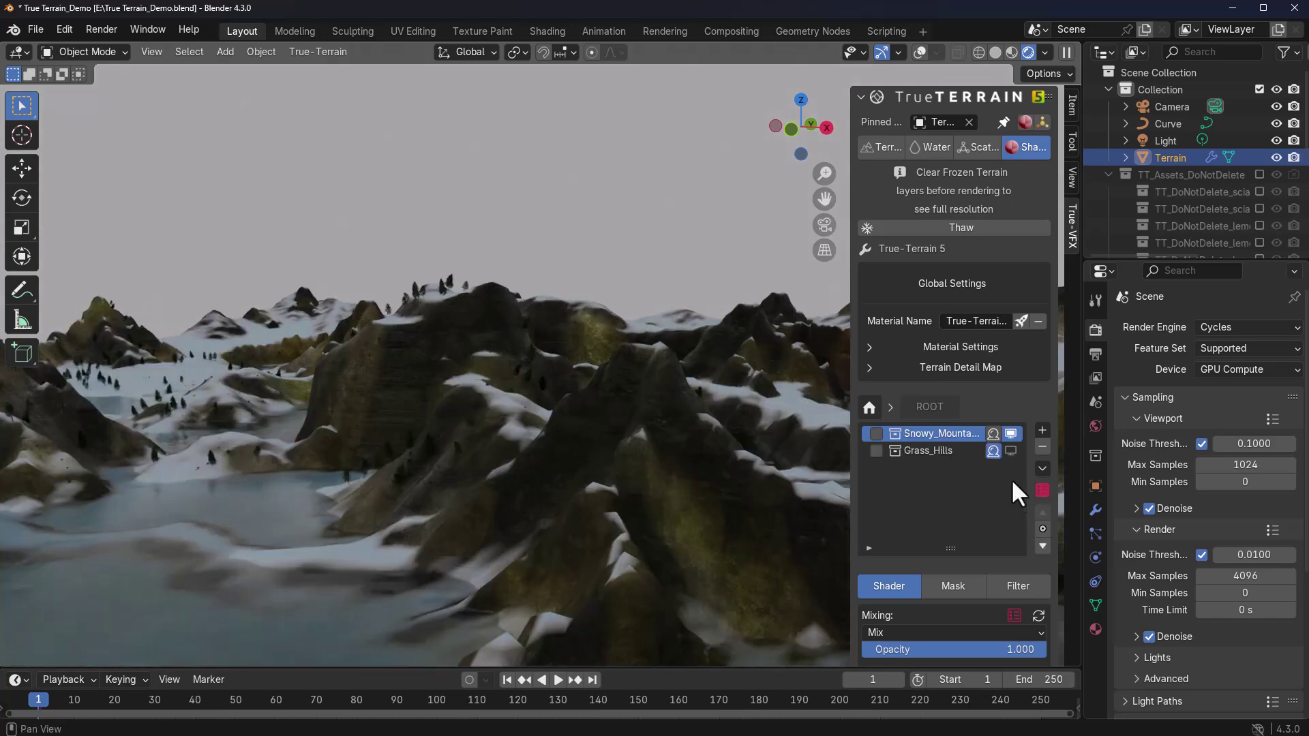
left_click(993, 449)
left_click(994, 448)
left_click(1043, 546)
Apply the Rocky Terrain preset to the new shader layer
left_click(993, 451)
left_click(1050, 386)
left_click(1023, 472)
left_click(1044, 489)
left_click(1029, 450)
middle_click_drag(625, 530, 994, 608)
scroll(993, 608, "down", 5)
Add Weathering and HSV filters to the Grass_Hills layer
left_click(1011, 313)
scroll(987, 533, "up", 1)
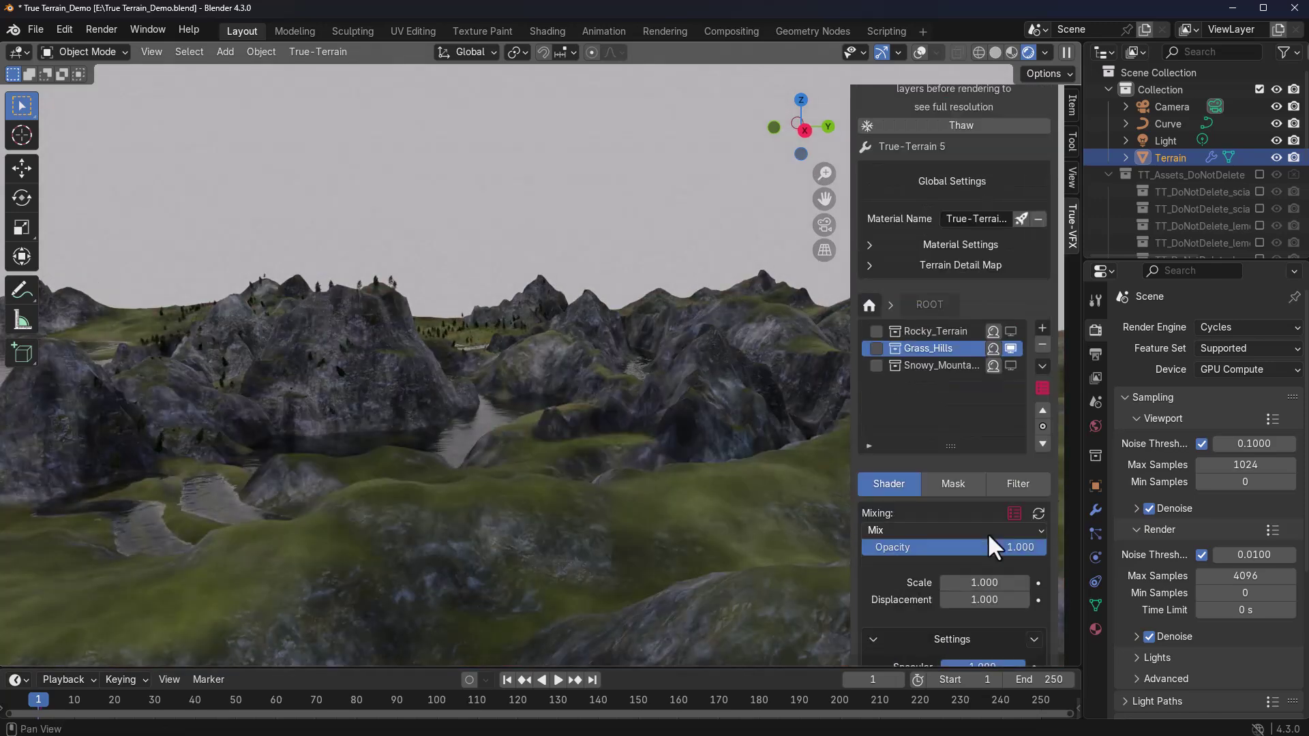
scroll(988, 535, "down", 7)
scroll(985, 485, "up", 4)
left_click(958, 383)
left_click(1044, 408)
left_click(1023, 381)
left_click(1042, 407)
left_click(1072, 574)
left_click(1026, 625)
left_click(1041, 408)
left_click(1079, 503)
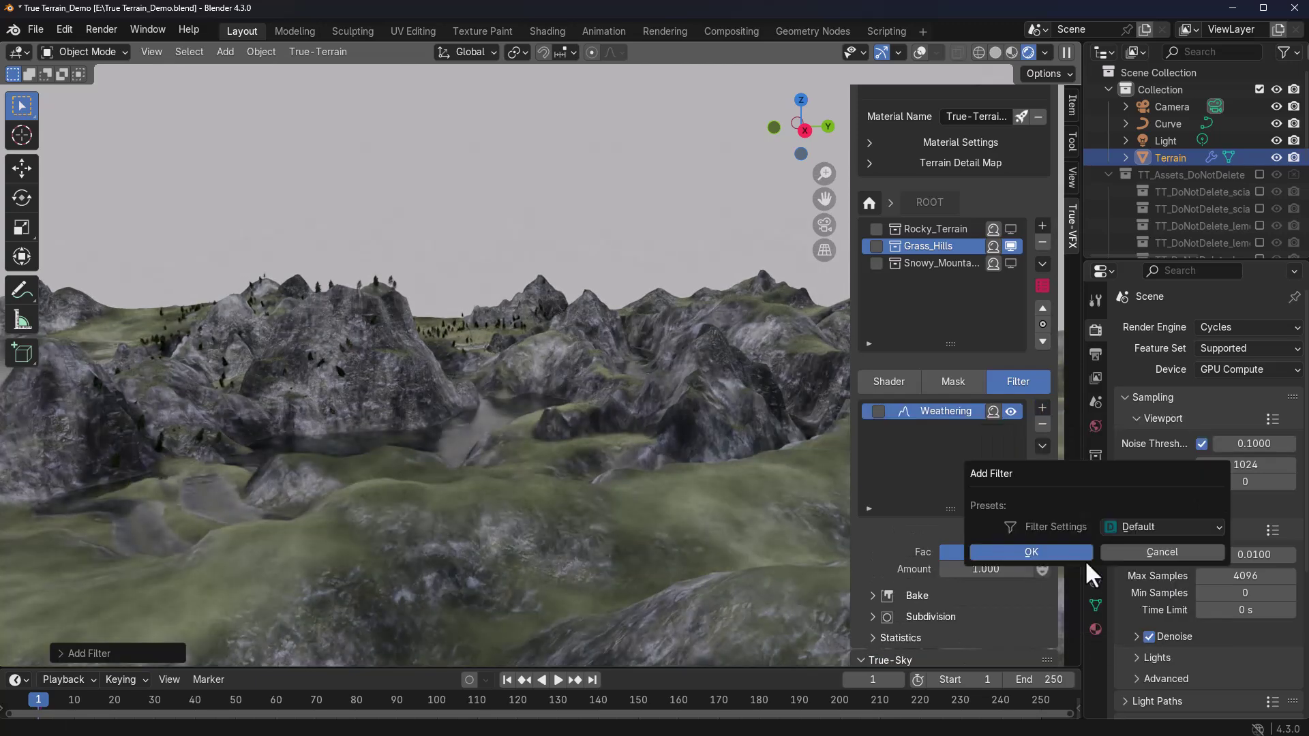
left_click(1029, 553)
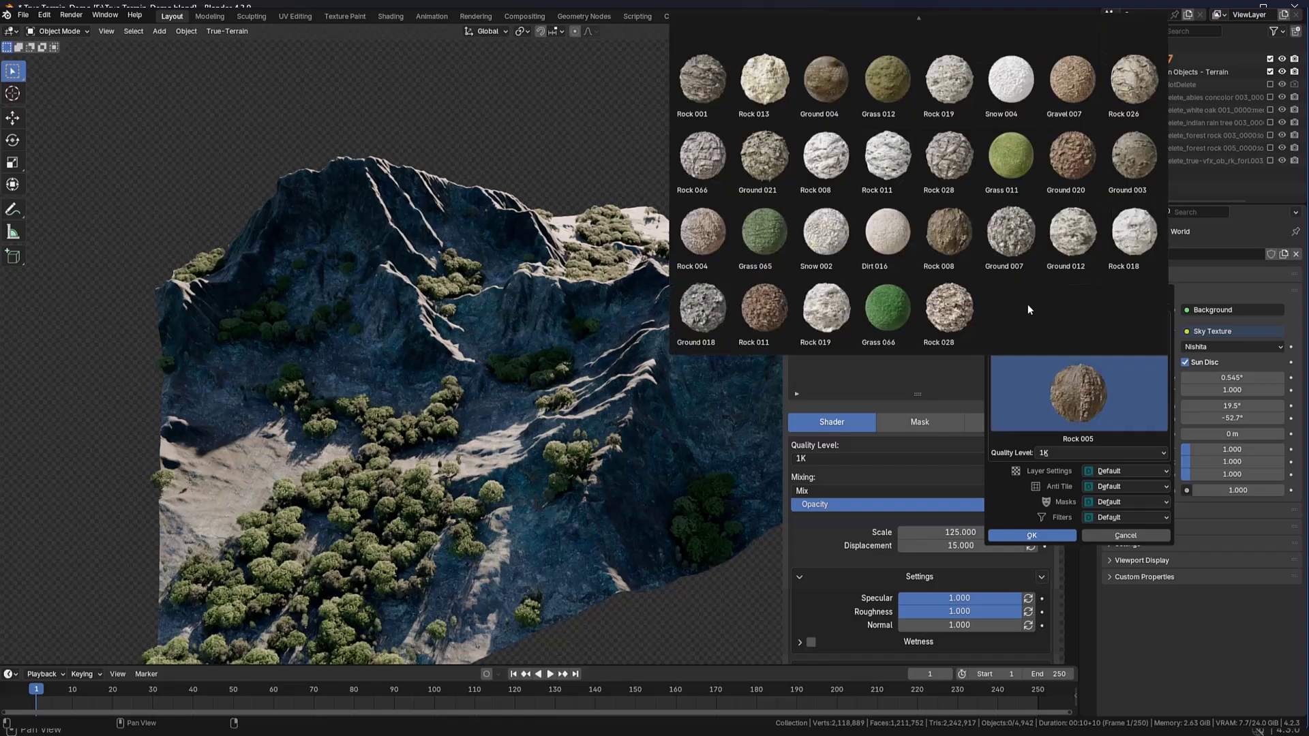
Add a Grass 011 texture layer with a slope mask
left_click(1029, 305)
left_click(1041, 535)
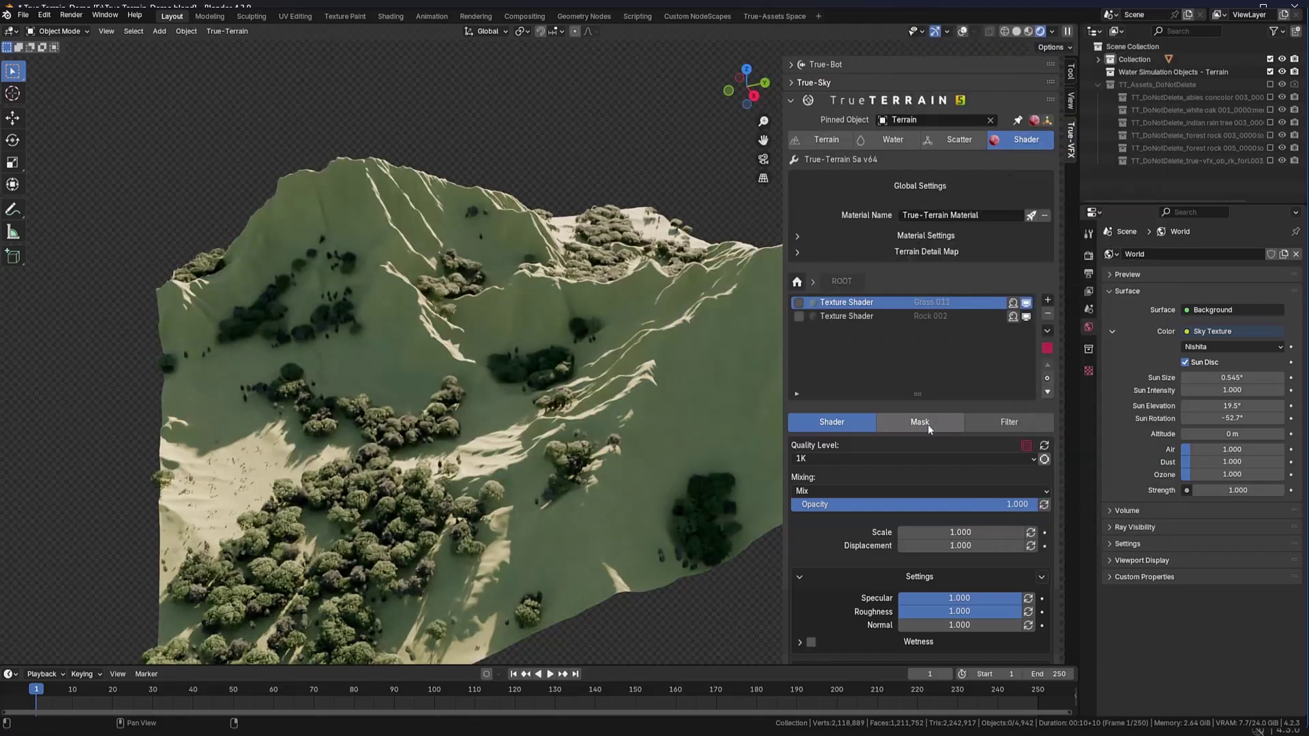
left_click(928, 425)
left_click(1048, 443)
left_click(1093, 572)
left_click(1052, 623)
scroll(957, 500, "down", 1)
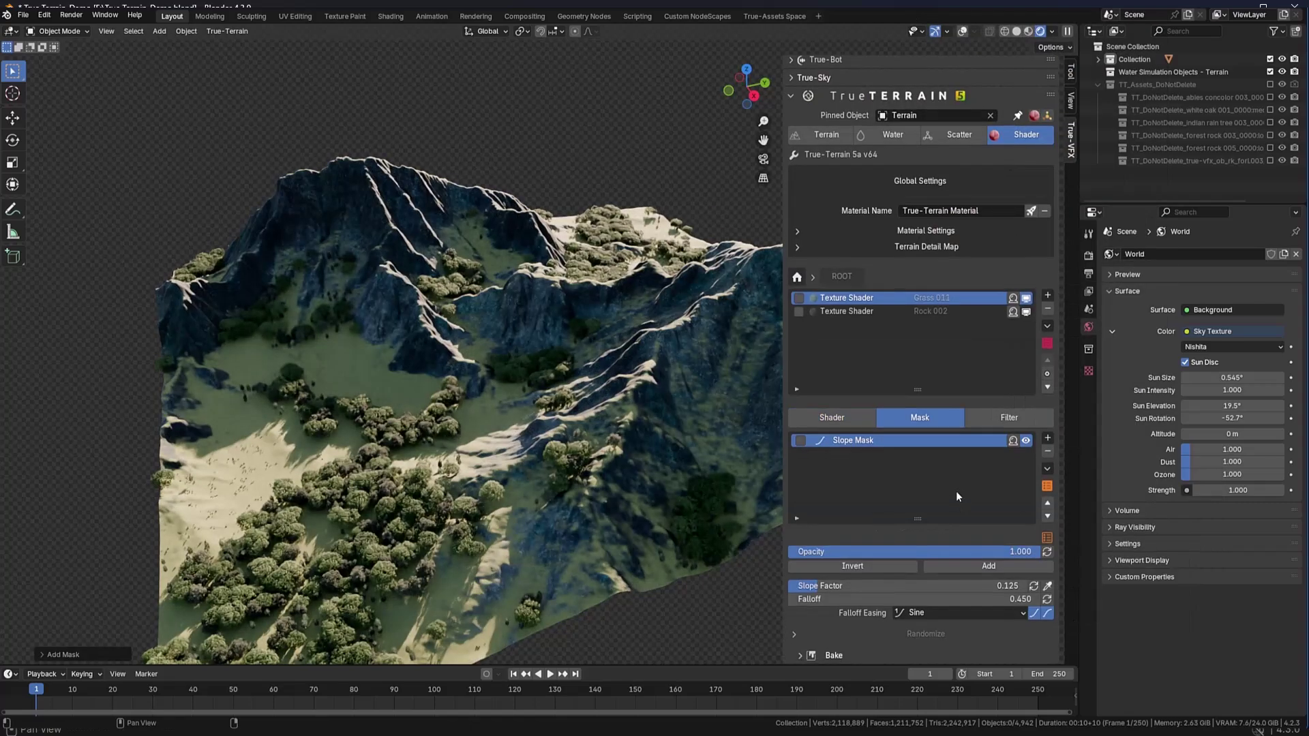
left_click(843, 418)
Apply the Ground (Type A) shader preset to the layer
left_click(1026, 441)
left_click(1018, 356)
left_click(1020, 413)
left_click(1022, 413)
scroll(634, 381, "down", 3)
middle_click_drag(634, 382, 516, 347)
Add another texture layer using Grass 012
left_click(1051, 296)
left_click(1081, 391)
left_click(1075, 158)
left_click(1044, 532)
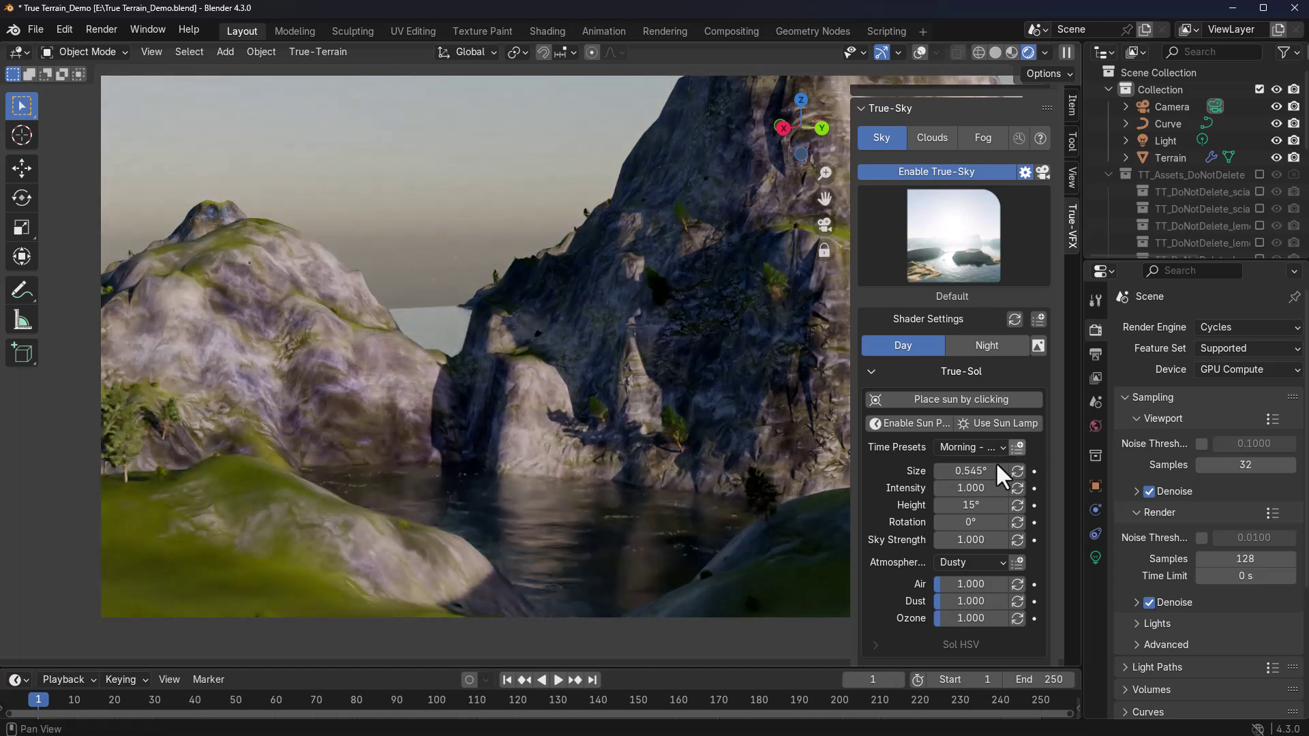
Widen the 3D view, try the Dusty Dusk True-Sky preset, then reopen the sky presets
left_click_drag(1083, 478, 1302, 495)
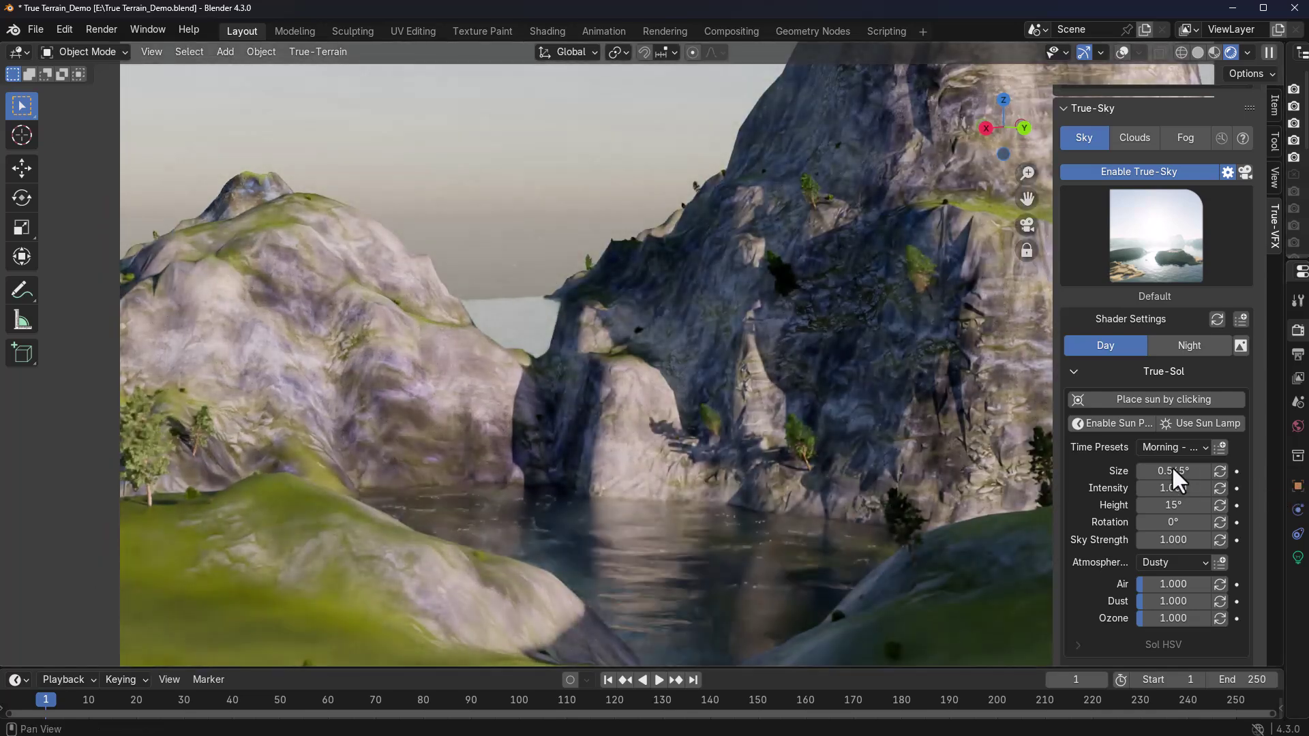
left_click(1158, 226)
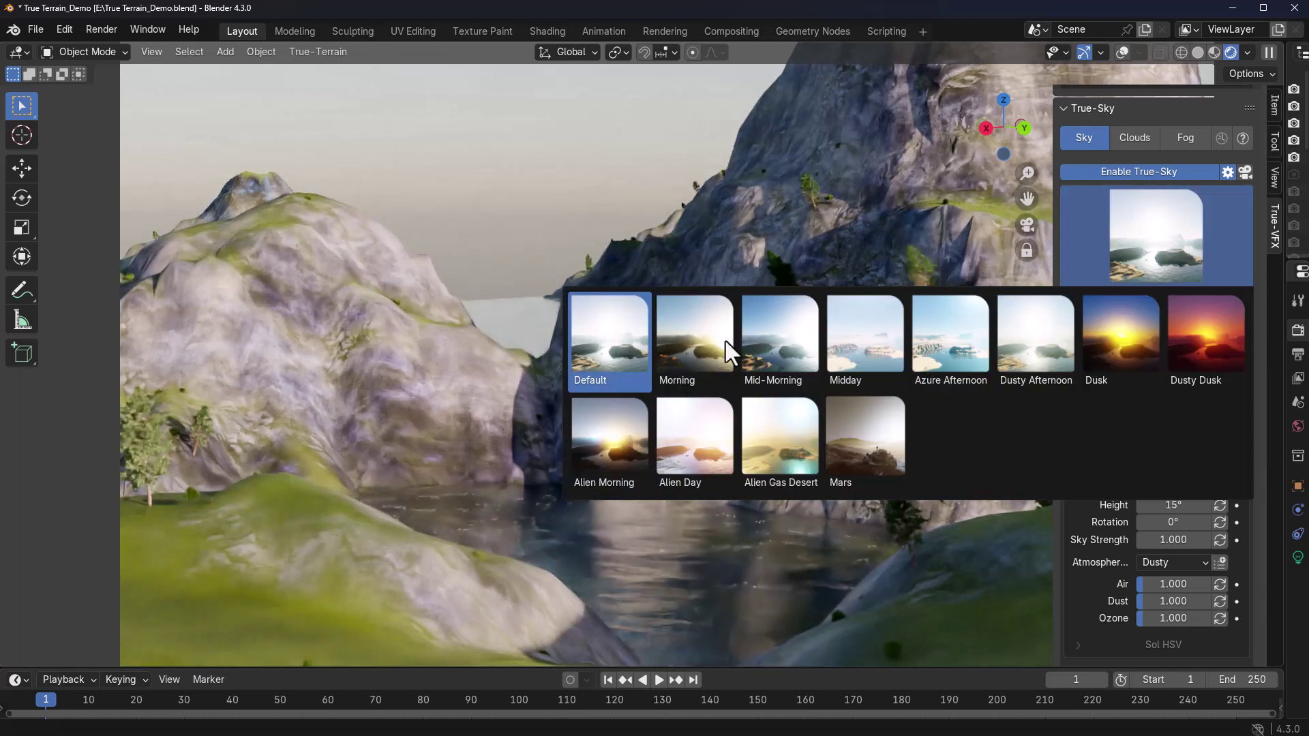
left_click(1206, 346)
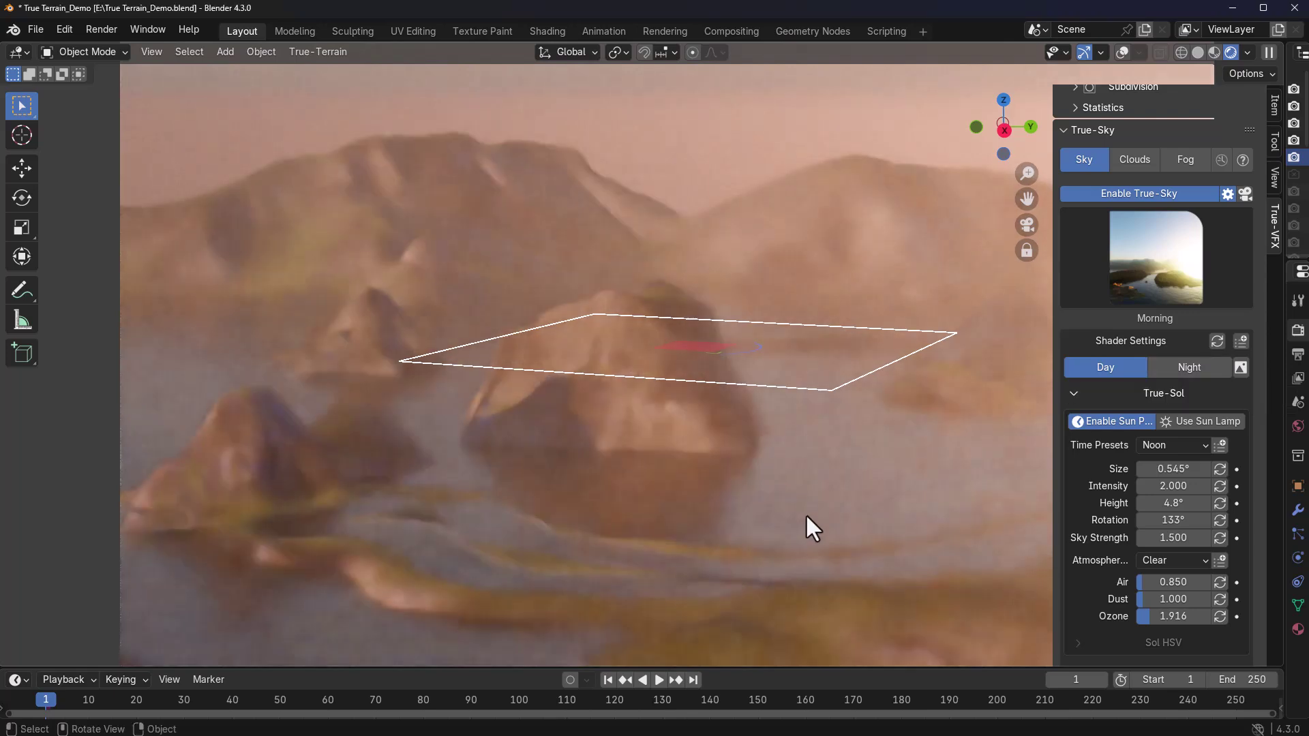
left_click(1178, 272)
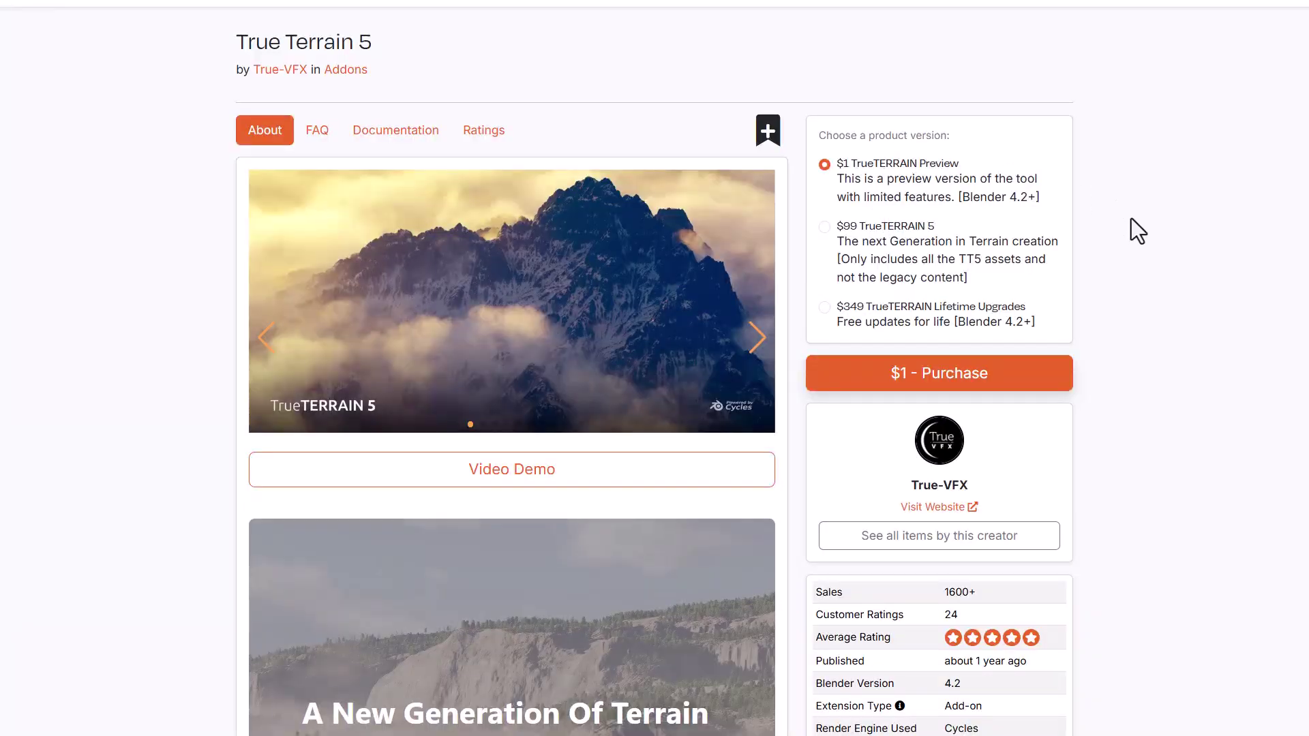
Scroll through the True Terrain 5 product page, then show the Combined render pass
scroll(1072, 354, "down", 9)
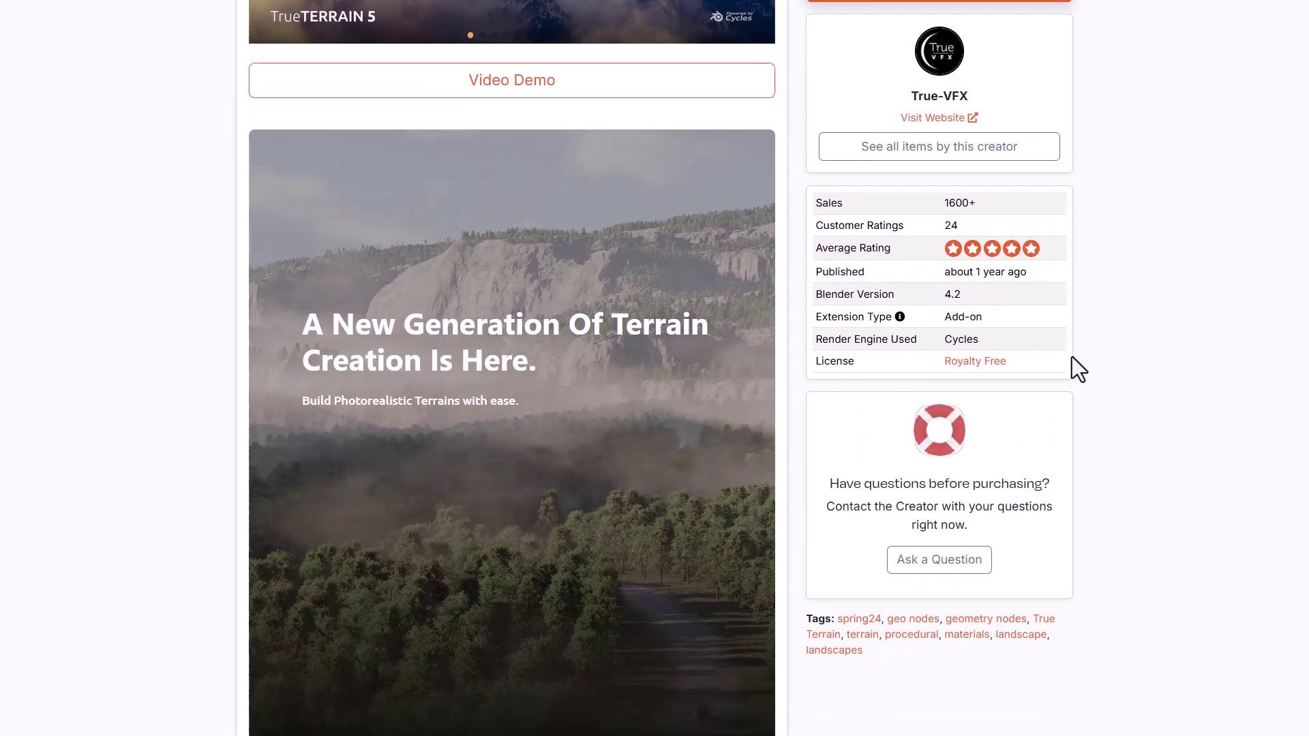
scroll(1073, 359, "down", 8)
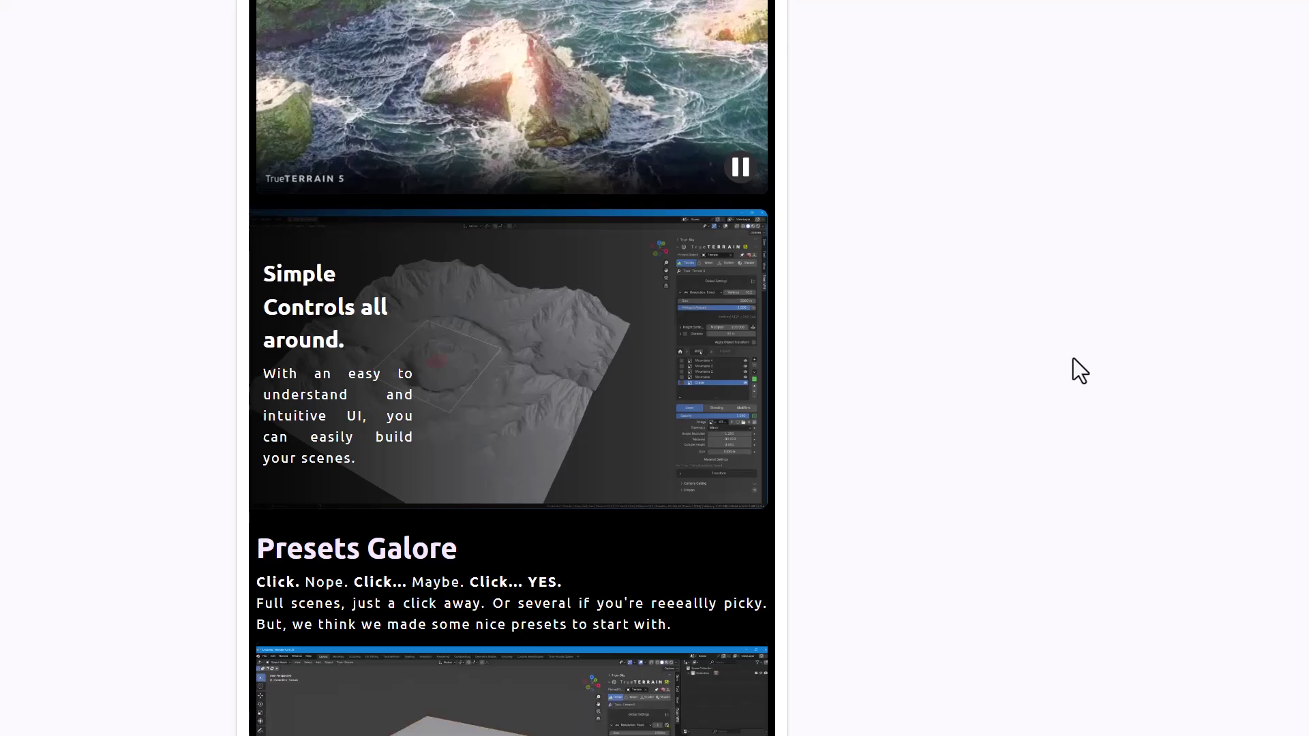
scroll(1073, 359, "down", 4)
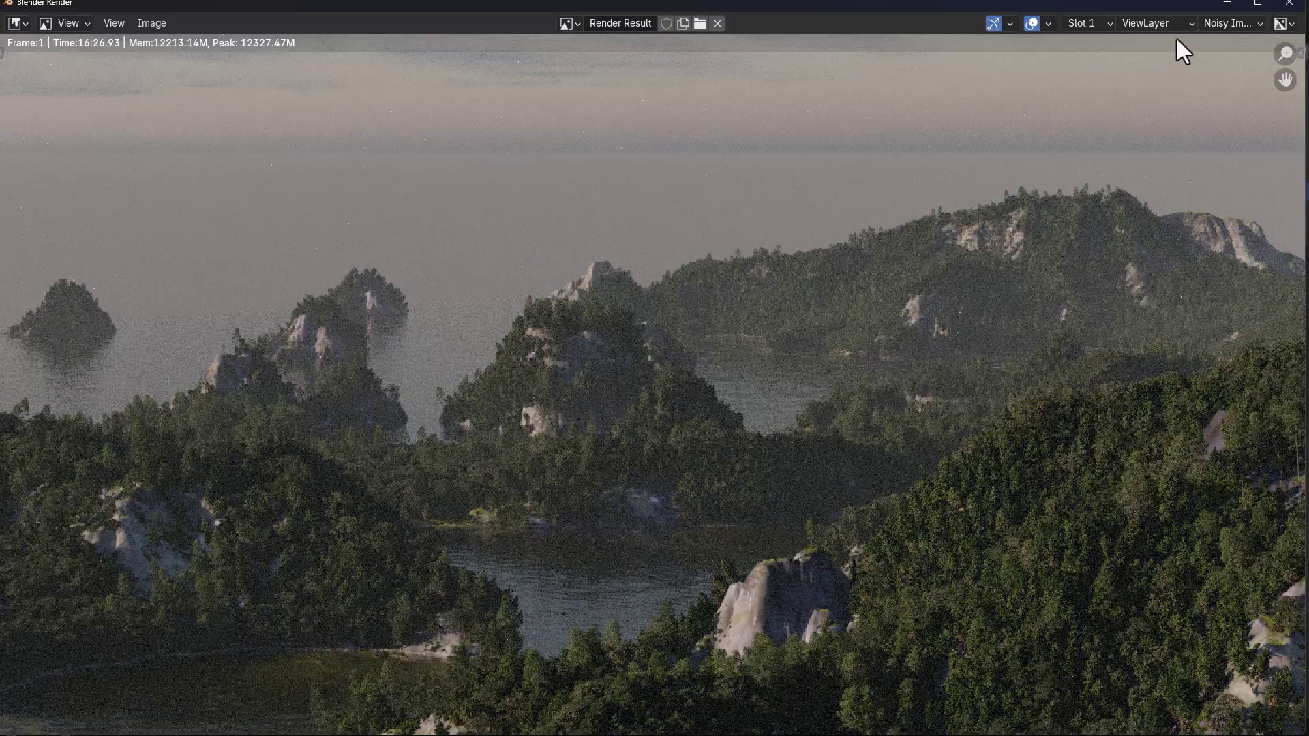
left_click(1221, 28)
left_click(1215, 44)
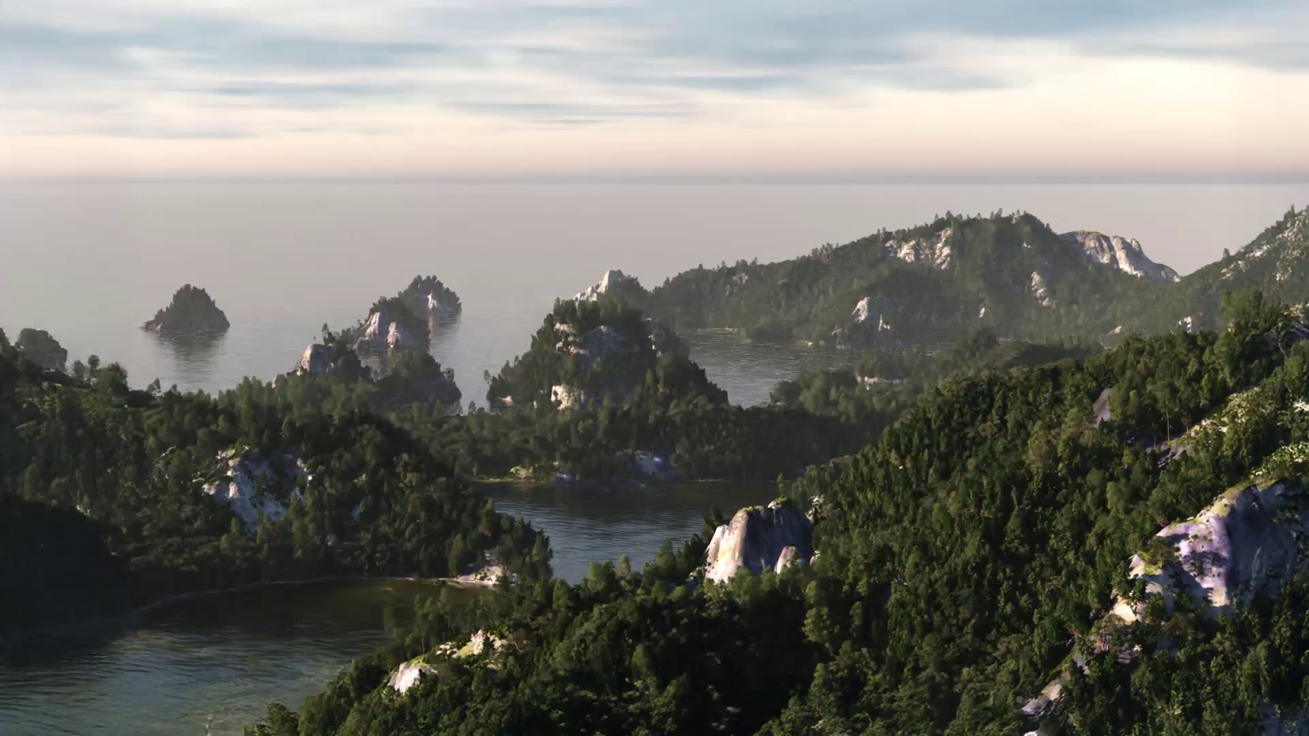